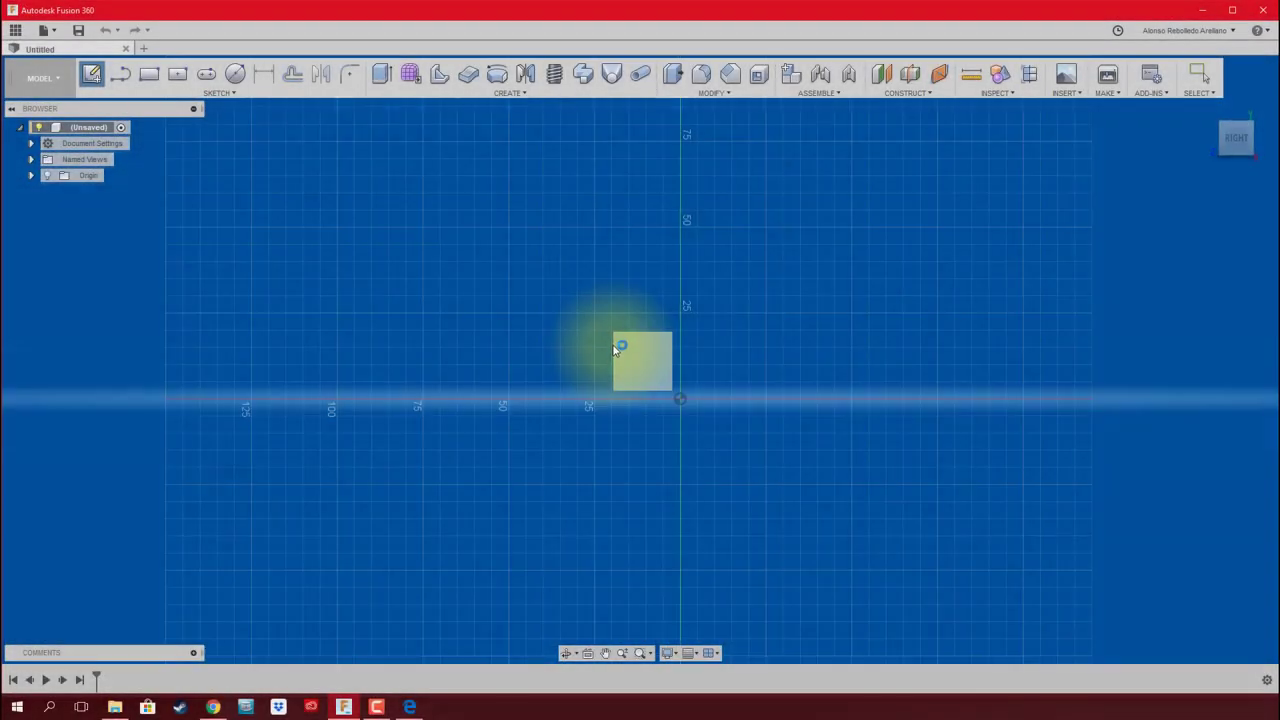
Start a new sketch on the chosen origin plane for the L-shaped path
{"action": "left_click", "coordinate": [615, 347]}
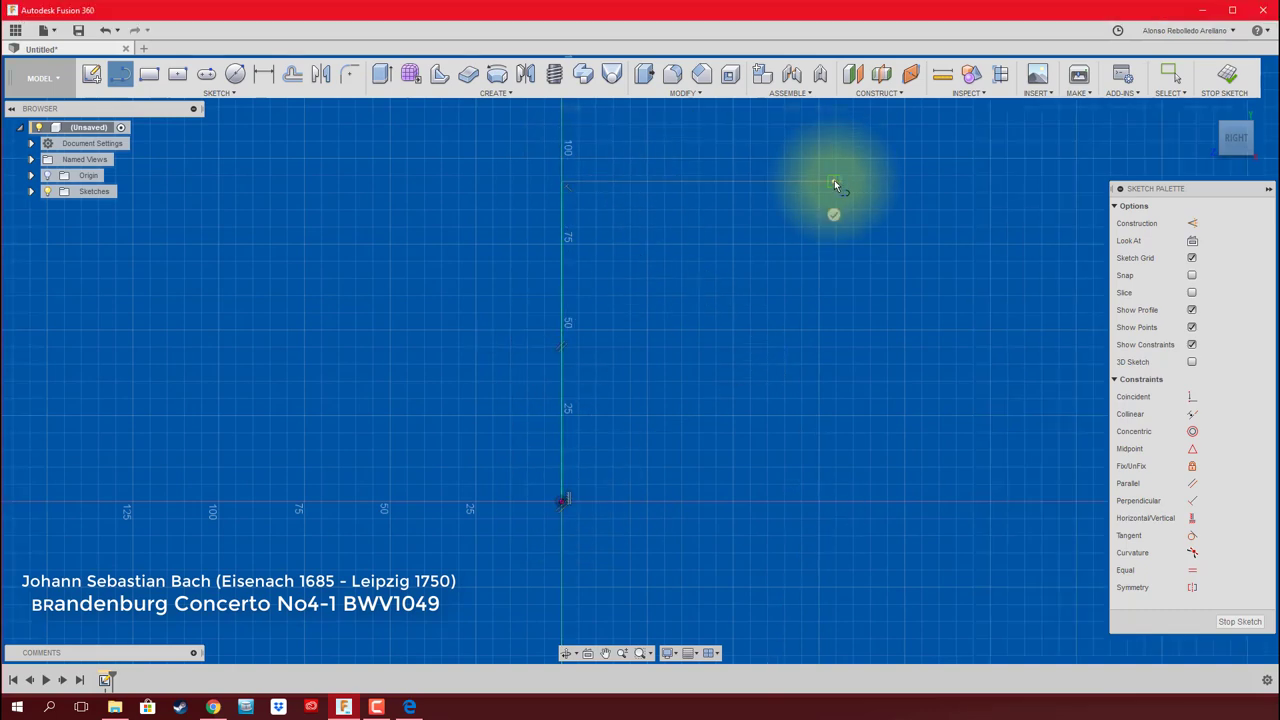
Finish the horizontal line and dimension the vertical line to 50 mm
{"action": "left_click", "coordinate": [835, 184]}
{"action": "key", "text": "d"}
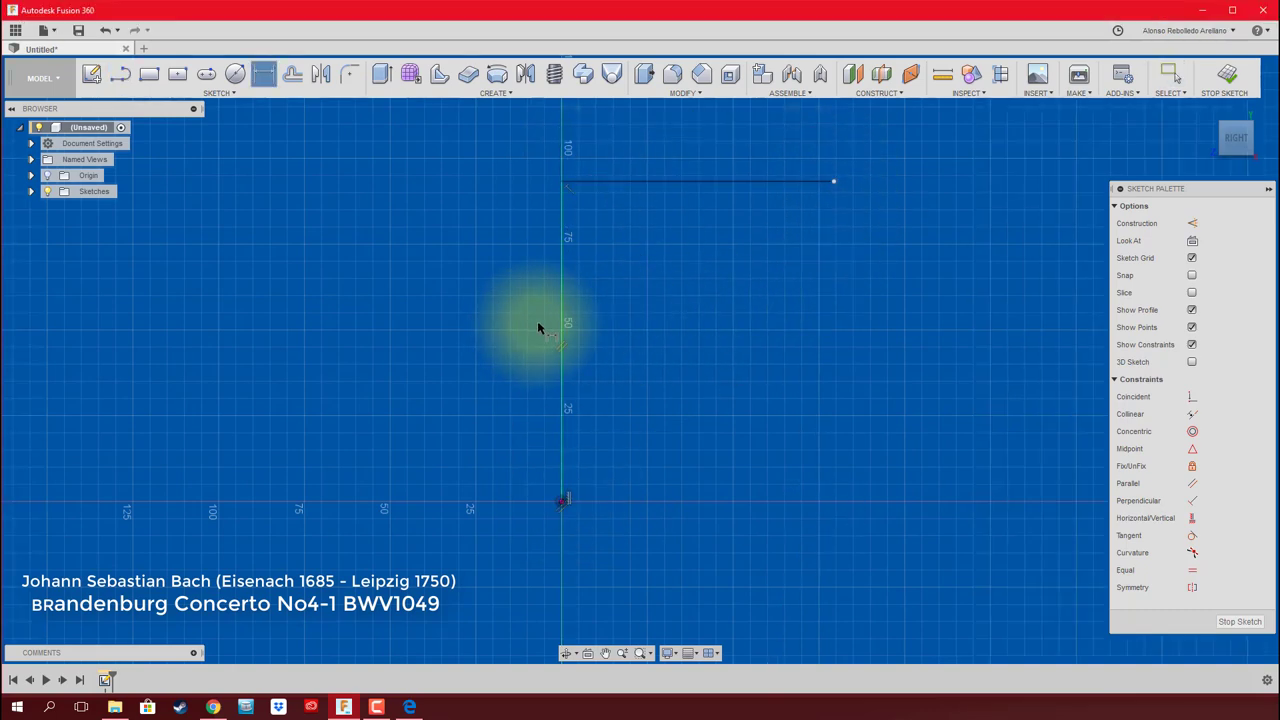
{"action": "left_click", "coordinate": [563, 318]}
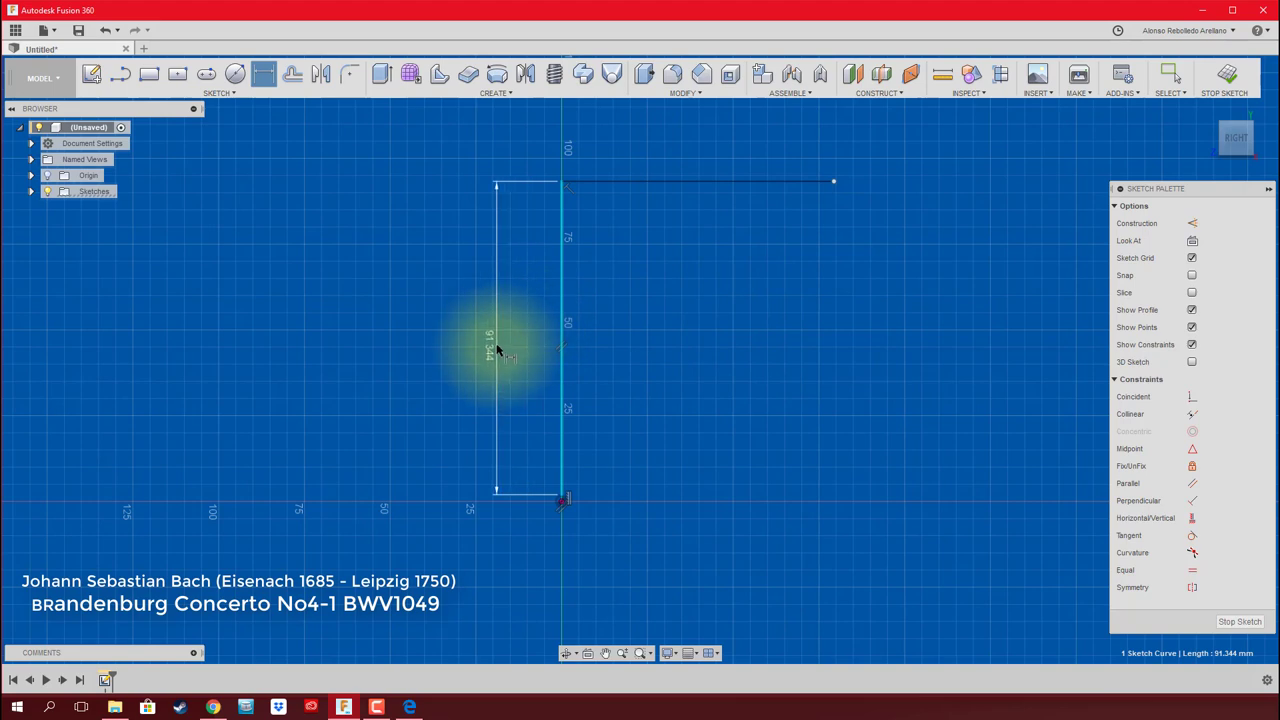
{"action": "left_click", "coordinate": [496, 343]}
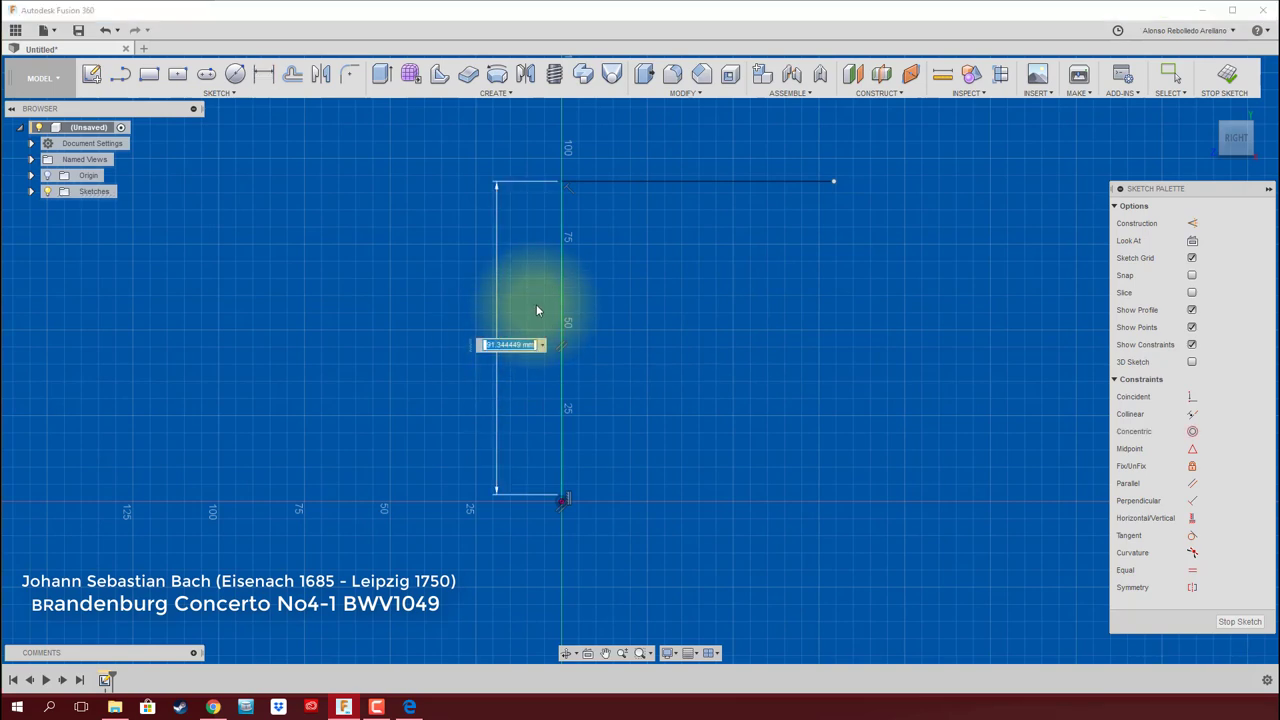
{"action": "type", "text": "50"}
{"action": "key", "text": "Return"}
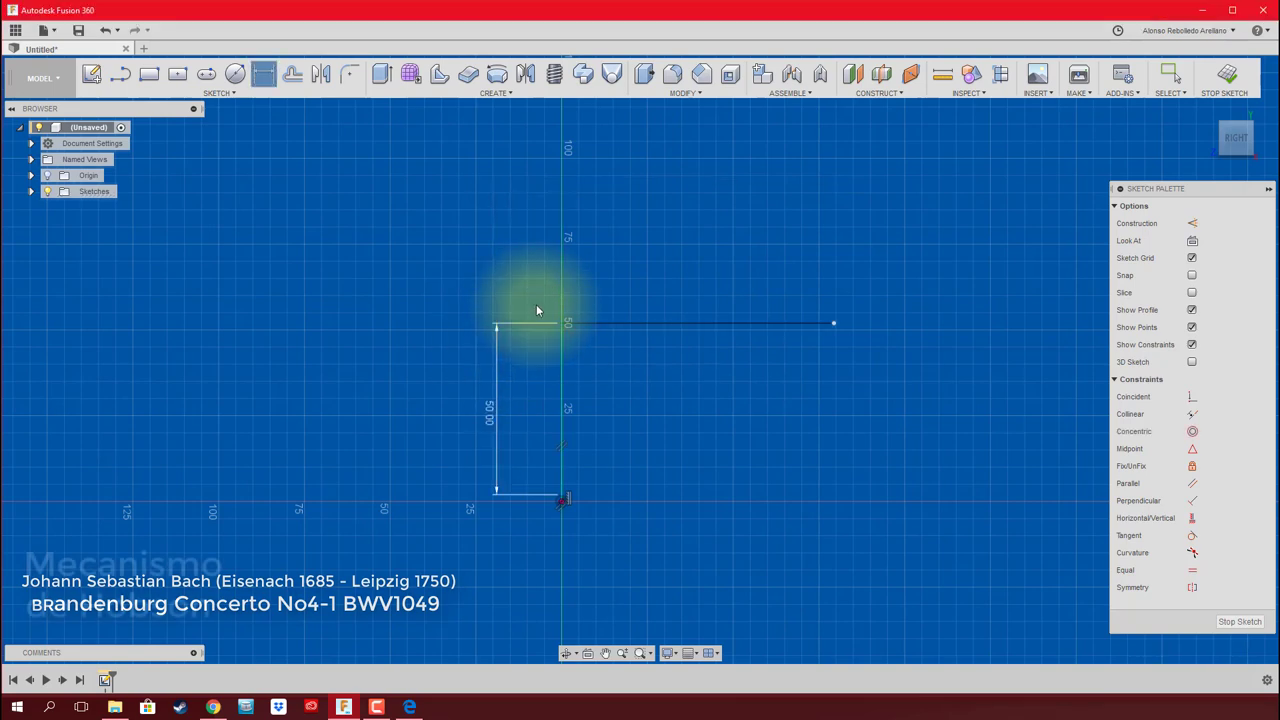
{"action": "key", "text": "Escape"}
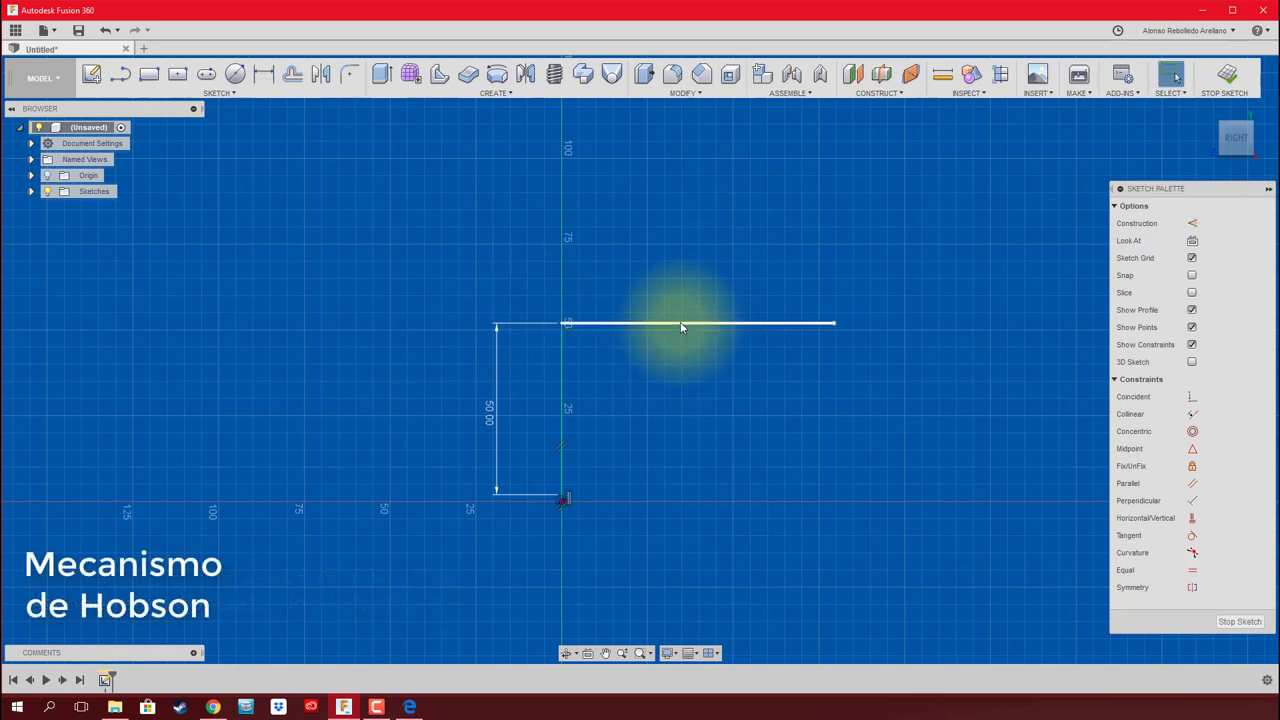
Dimension the top horizontal line linked to the vertical one, making it 50 mm
{"action": "left_click", "coordinate": [684, 324]}
{"action": "key", "text": "d"}
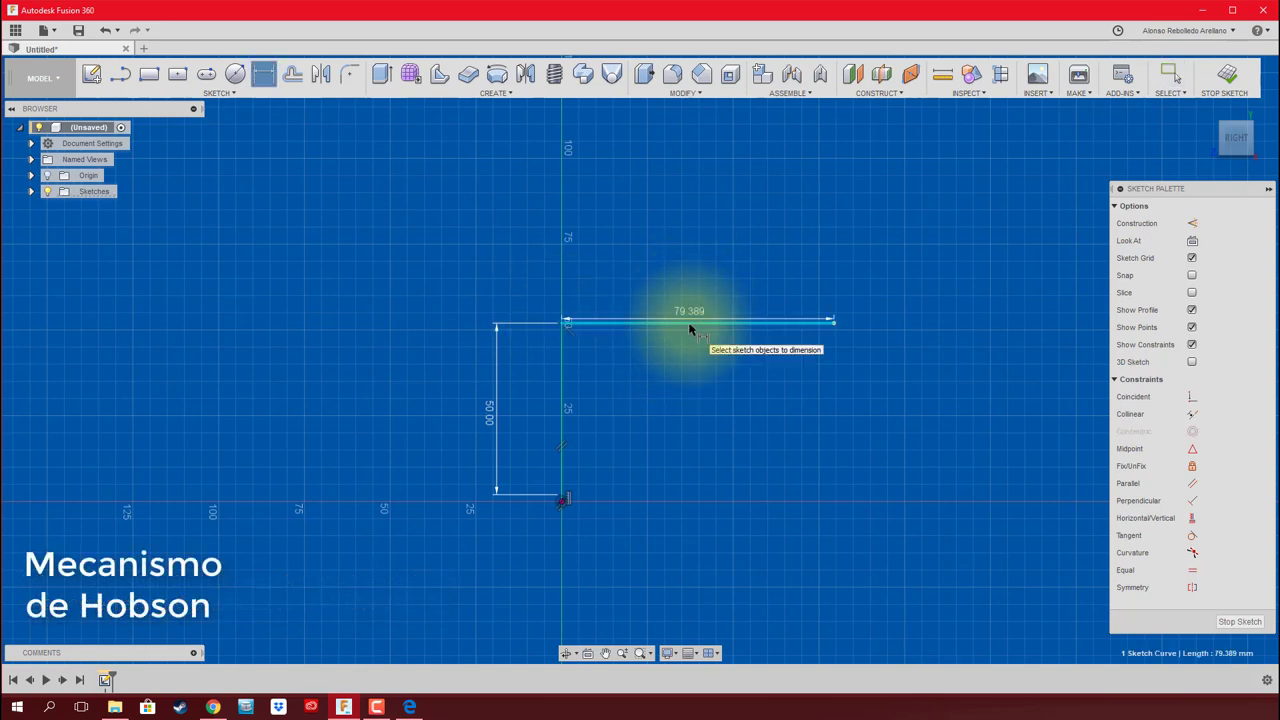
{"action": "left_click", "coordinate": [690, 285]}
{"action": "left_click", "coordinate": [489, 418]}
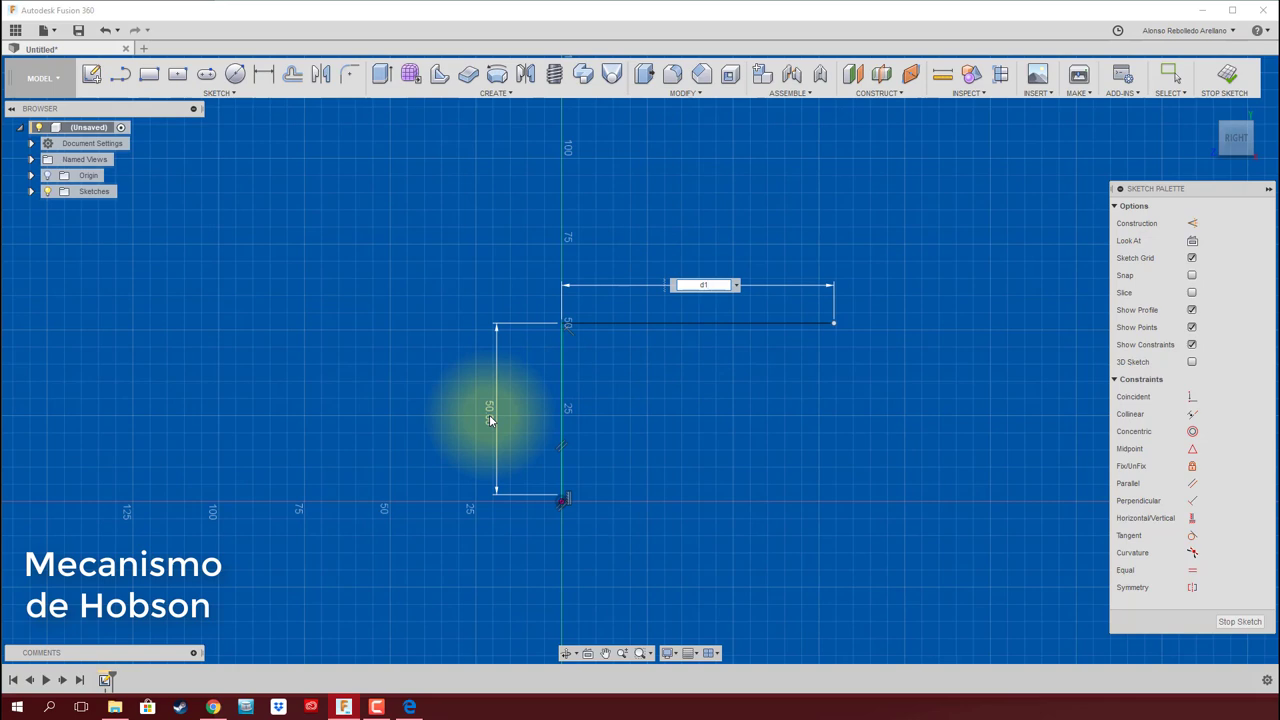
{"action": "key", "text": "Return"}
Fillet the corner between the two lines with a 20 mm radius
{"action": "scroll", "coordinate": [520, 410], "scroll_direction": "up", "scroll_amount": 1}
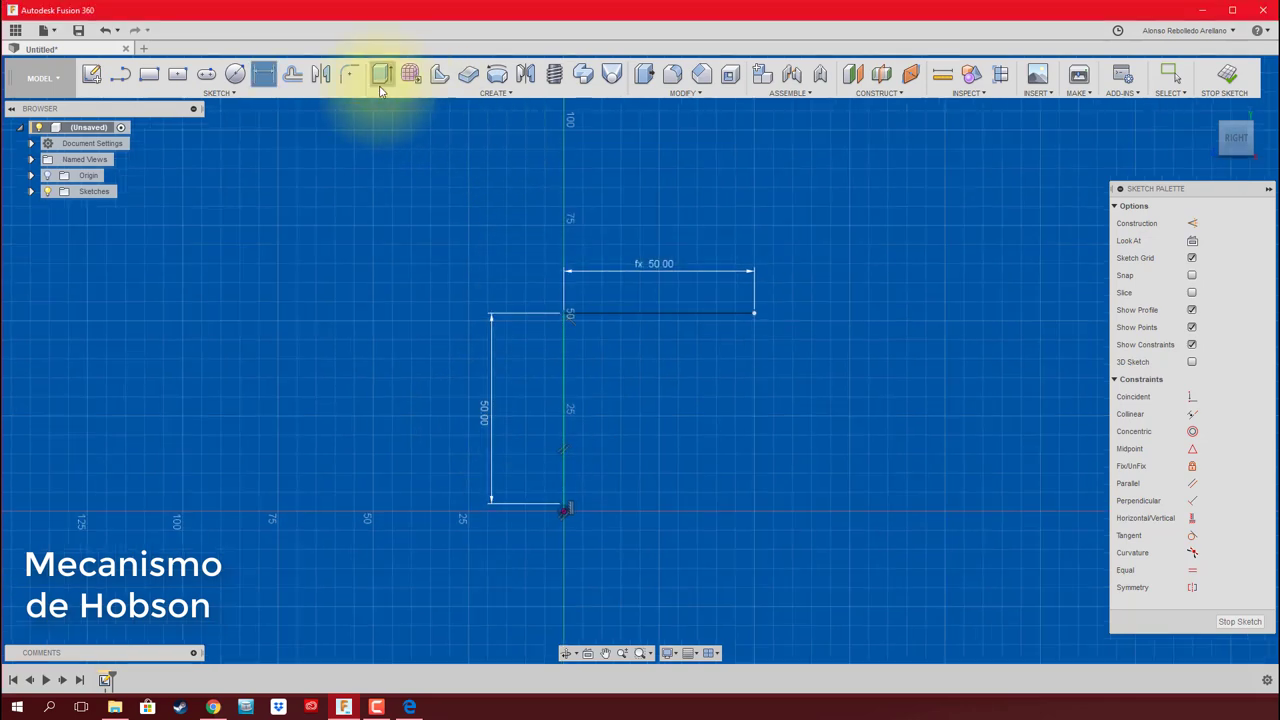
{"action": "left_click", "coordinate": [349, 73]}
{"action": "left_click", "coordinate": [565, 325]}
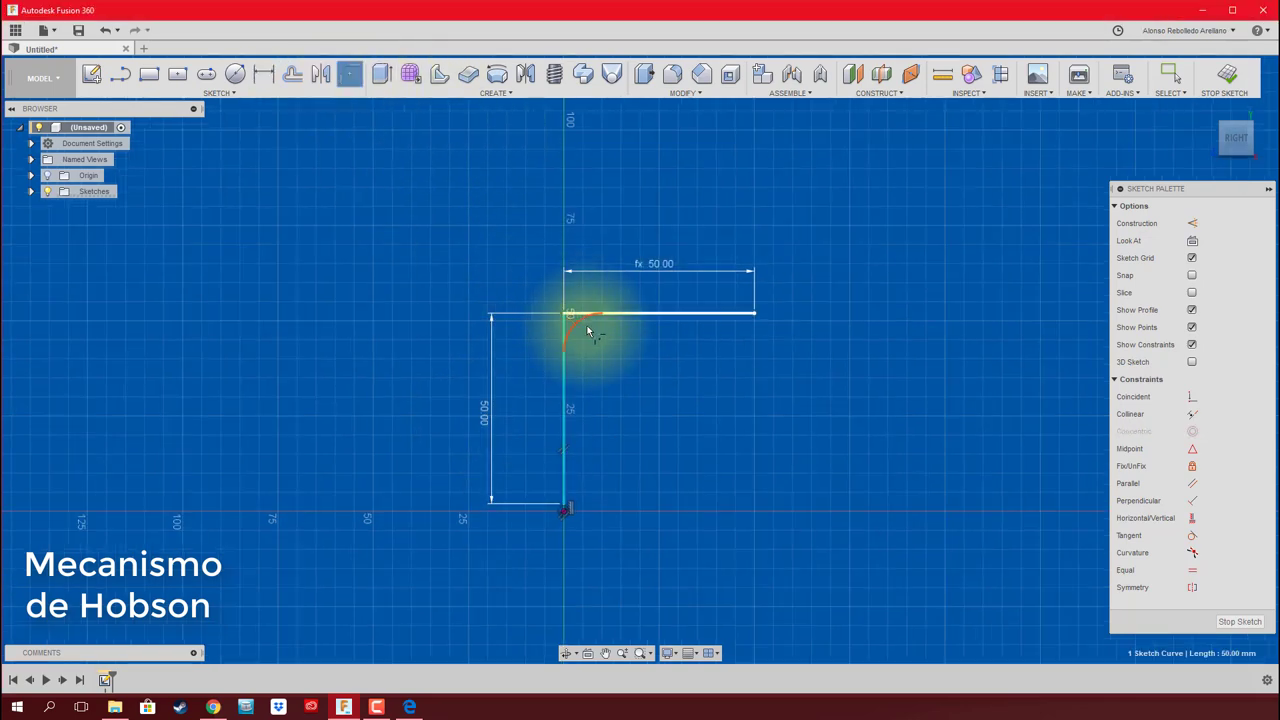
{"action": "left_click", "coordinate": [588, 328]}
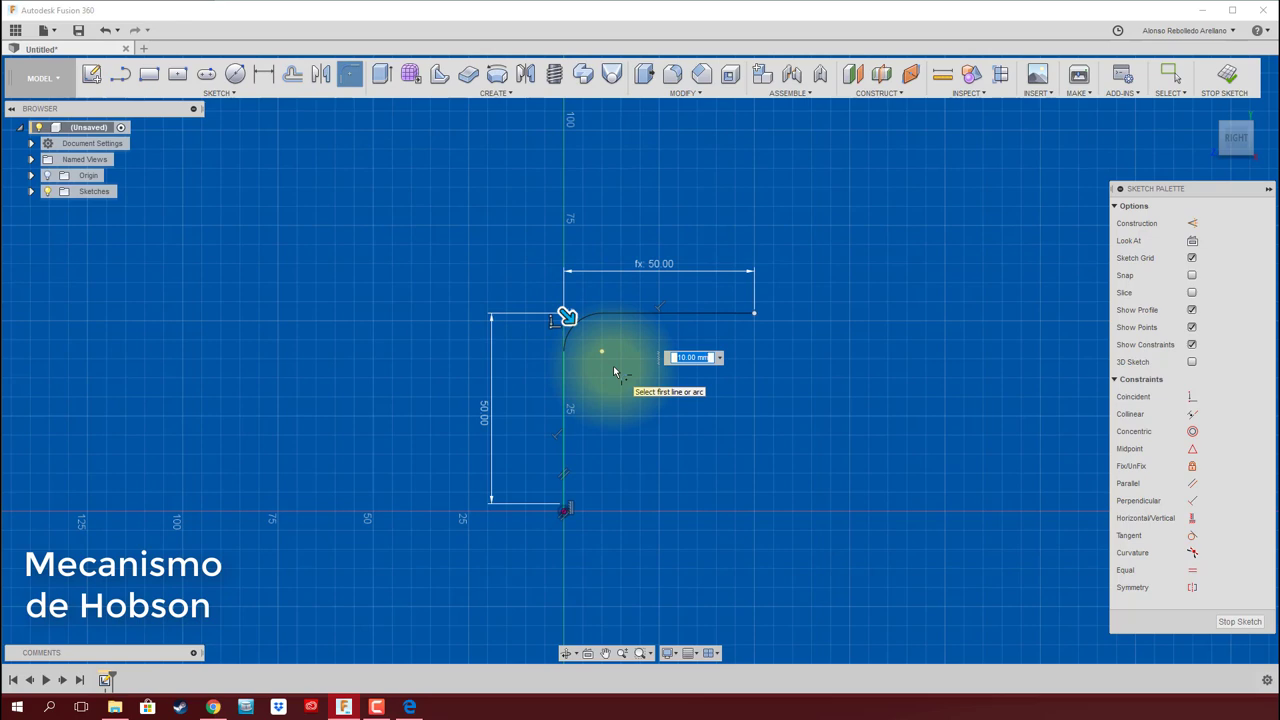
{"action": "type", "text": "20"}
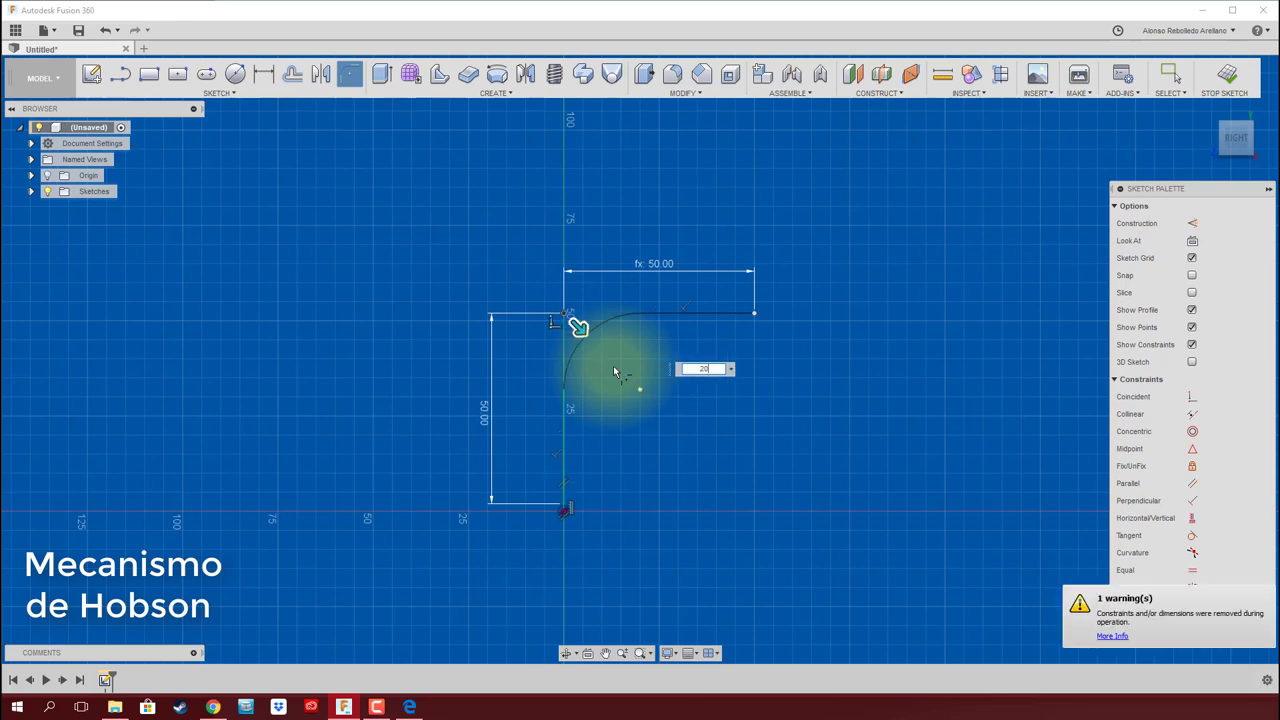
{"action": "key", "text": "Return"}
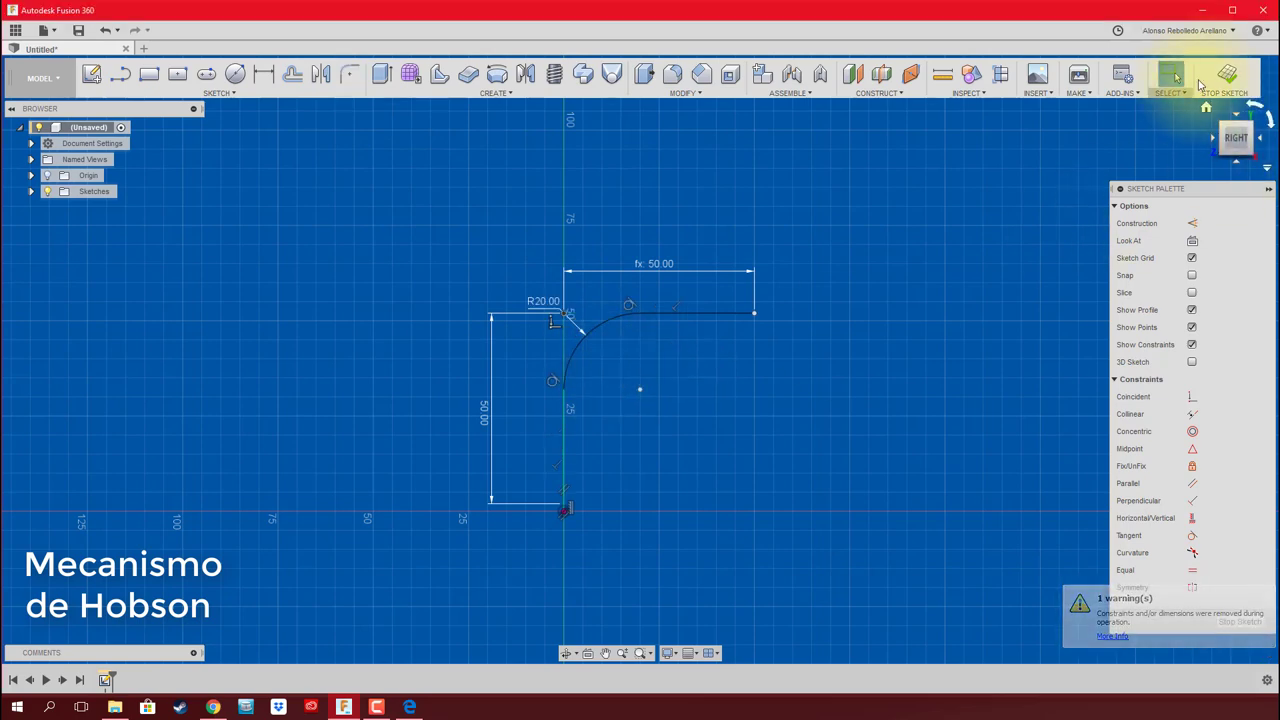
Finish the sketch and create a 10 mm pipe along the bent path as a new component
{"action": "left_click", "coordinate": [1227, 74]}
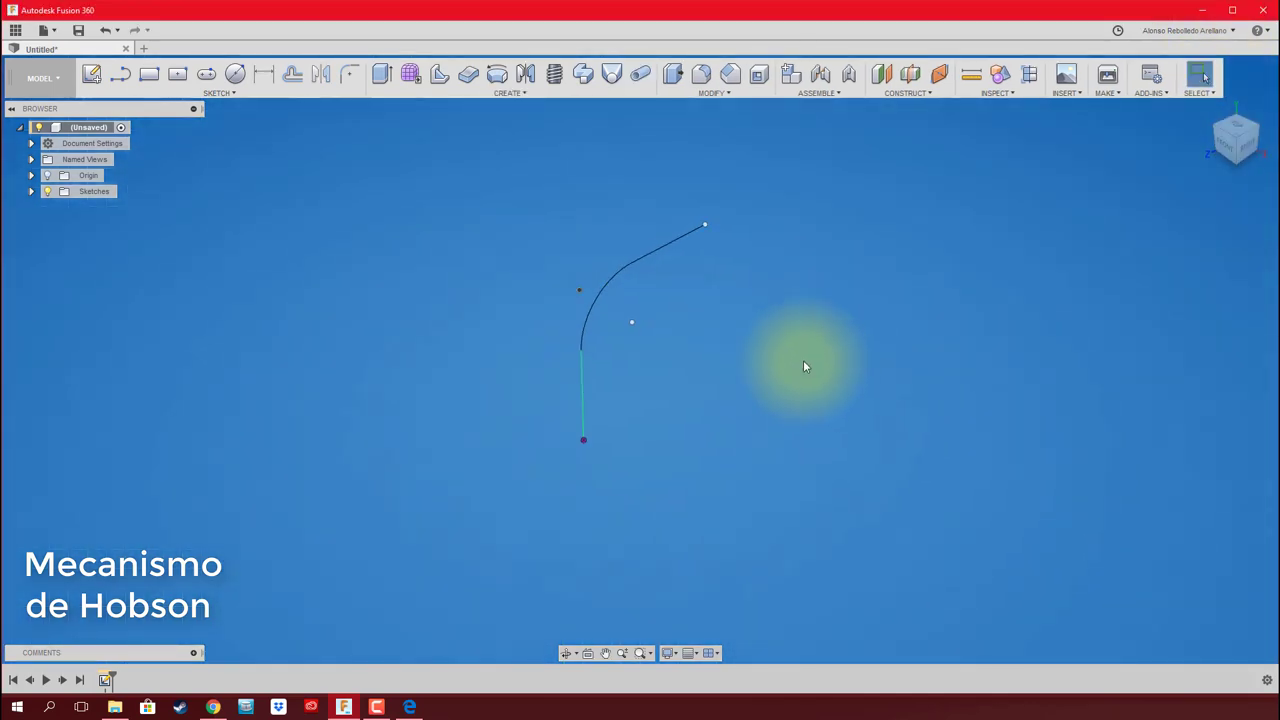
{"action": "left_click", "coordinate": [640, 74]}
{"action": "left_click", "coordinate": [688, 232]}
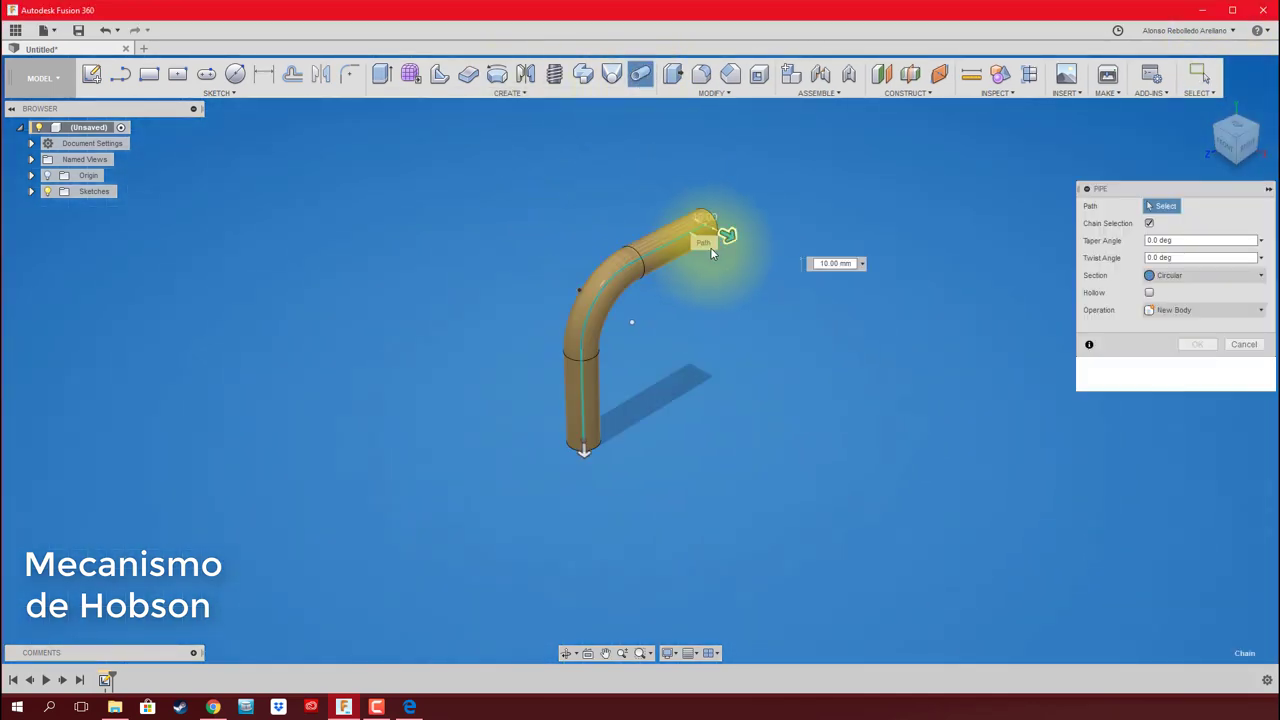
{"action": "left_click", "coordinate": [1200, 345]}
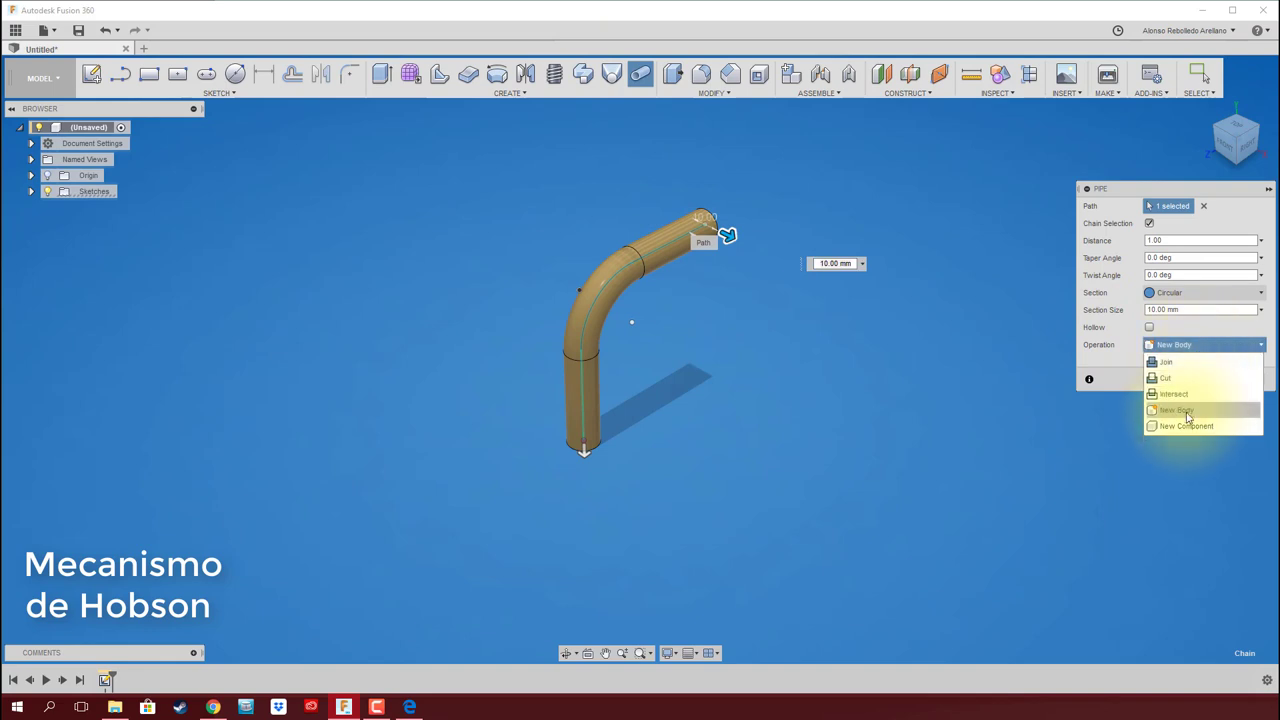
{"action": "left_click", "coordinate": [1190, 418]}
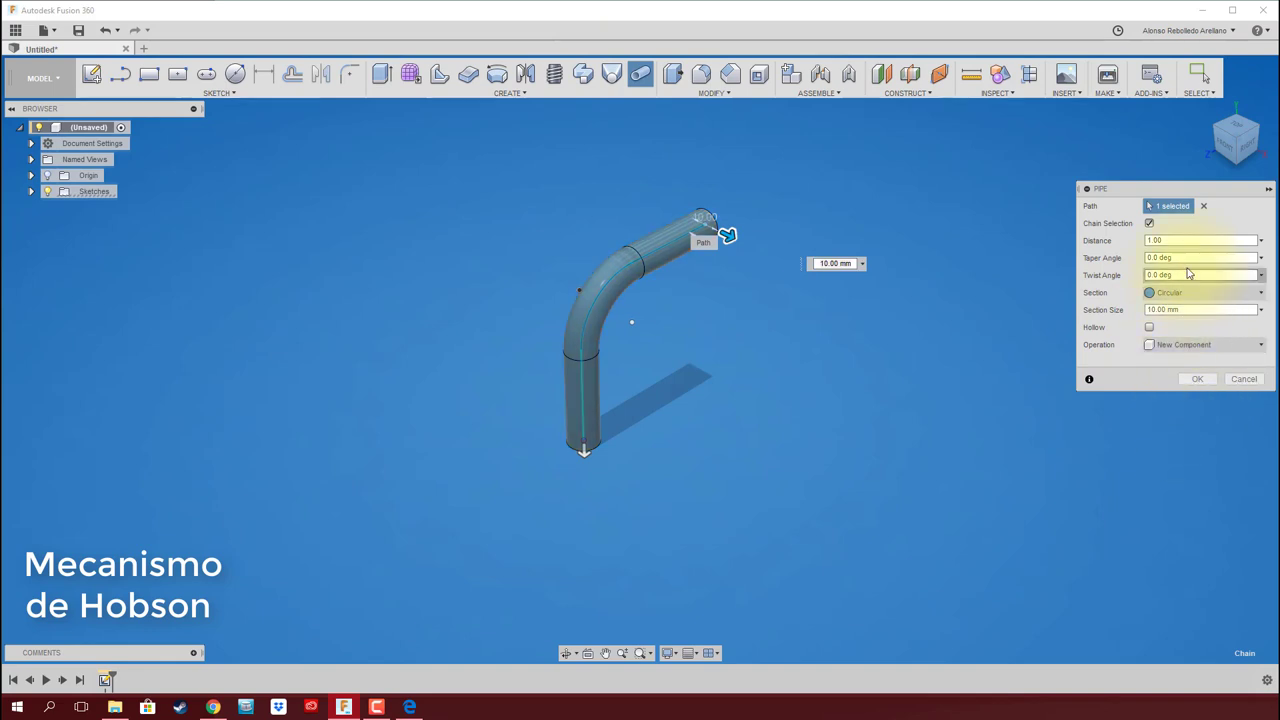
{"action": "left_click", "coordinate": [1196, 379]}
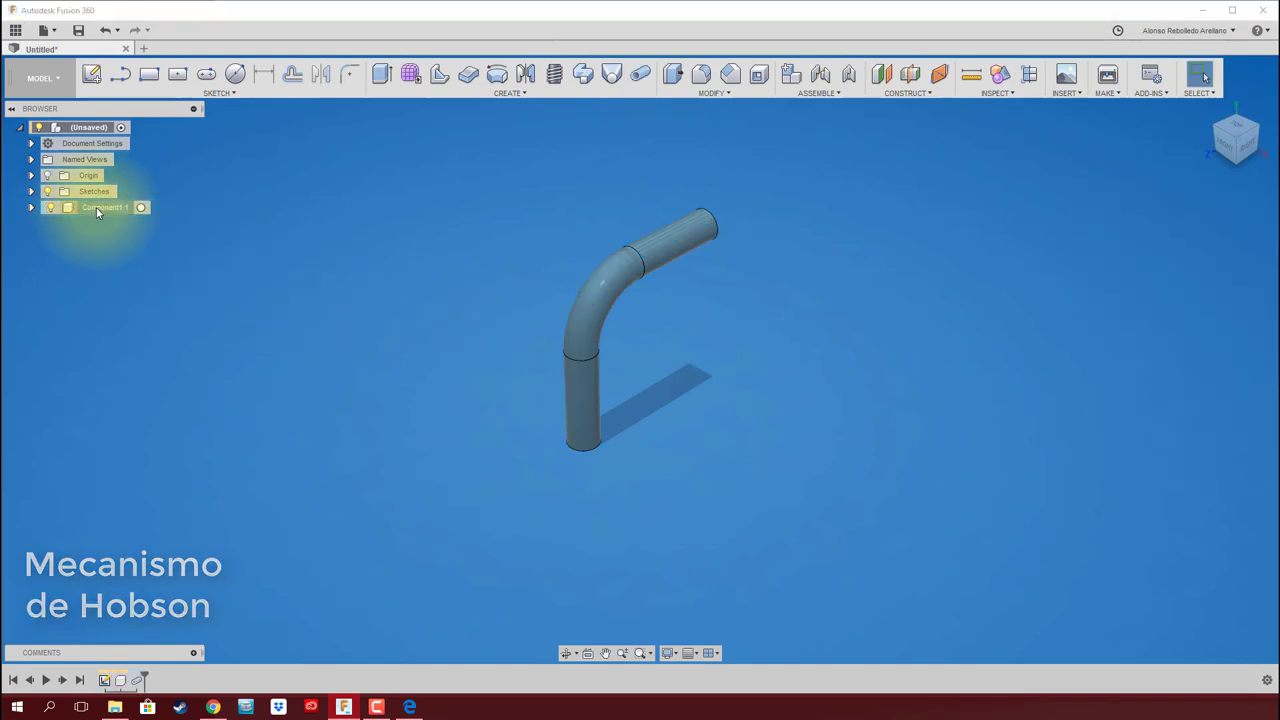
Rename the new component to PISTON
{"action": "double_click", "coordinate": [100, 208]}
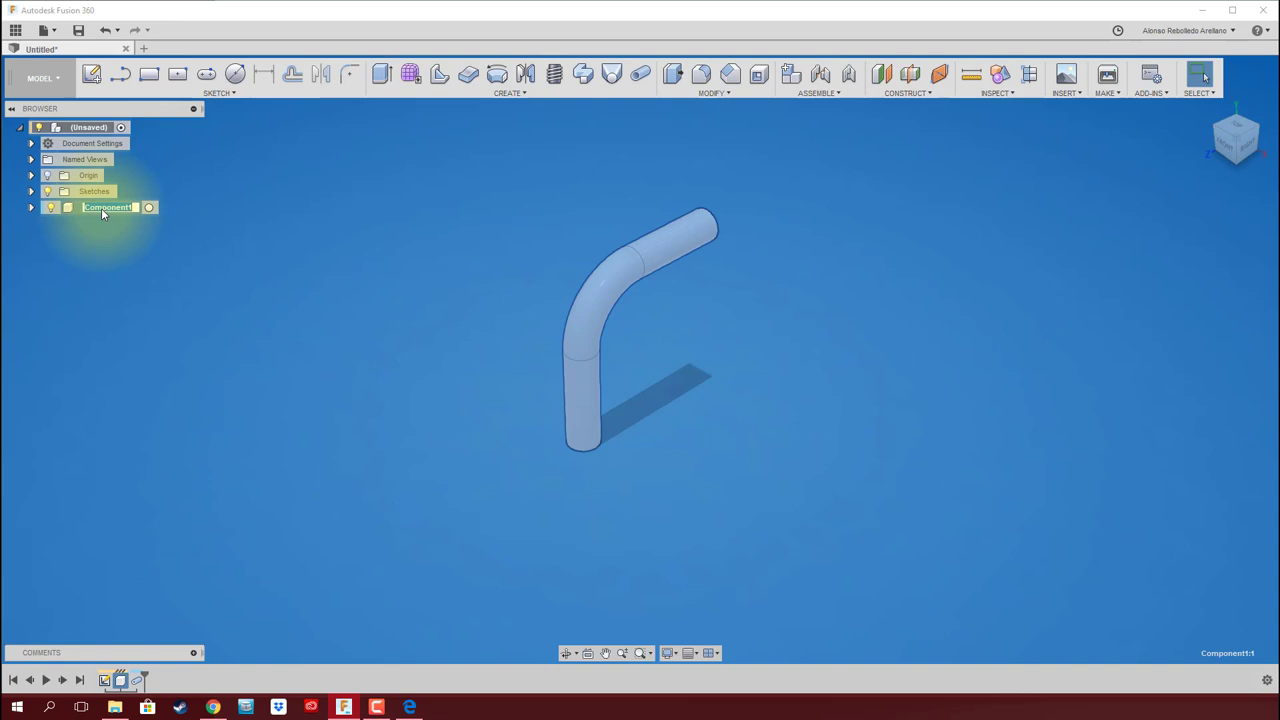
{"action": "type", "text": "PISTON"}
{"action": "key", "text": "Return"}
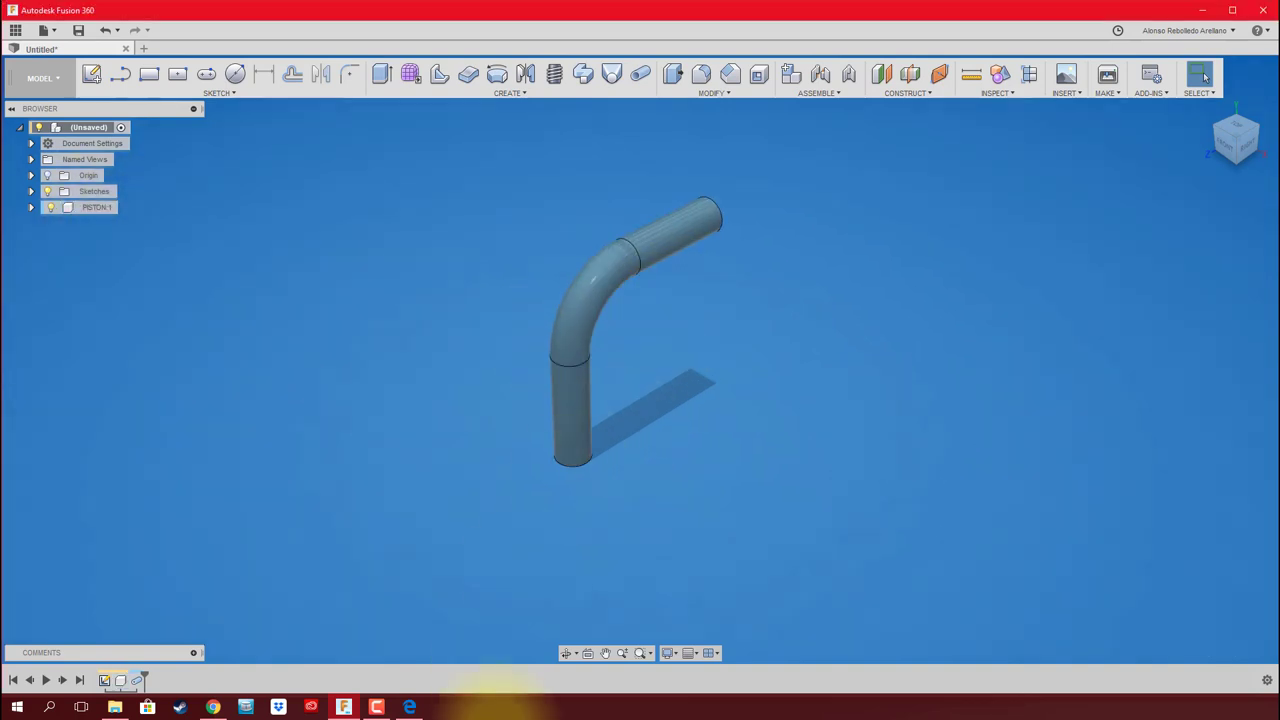
Press-pull the lower end face of the pipe out by 20 mm
{"action": "left_click", "coordinate": [565, 653]}
{"action": "mouse_move", "coordinate": [563, 423]}
{"action": "left_mouse_down"}
{"action": "mouse_move", "coordinate": [520, 333]}
{"action": "mouse_move", "coordinate": [449, 237]}
{"action": "left_mouse_up"}
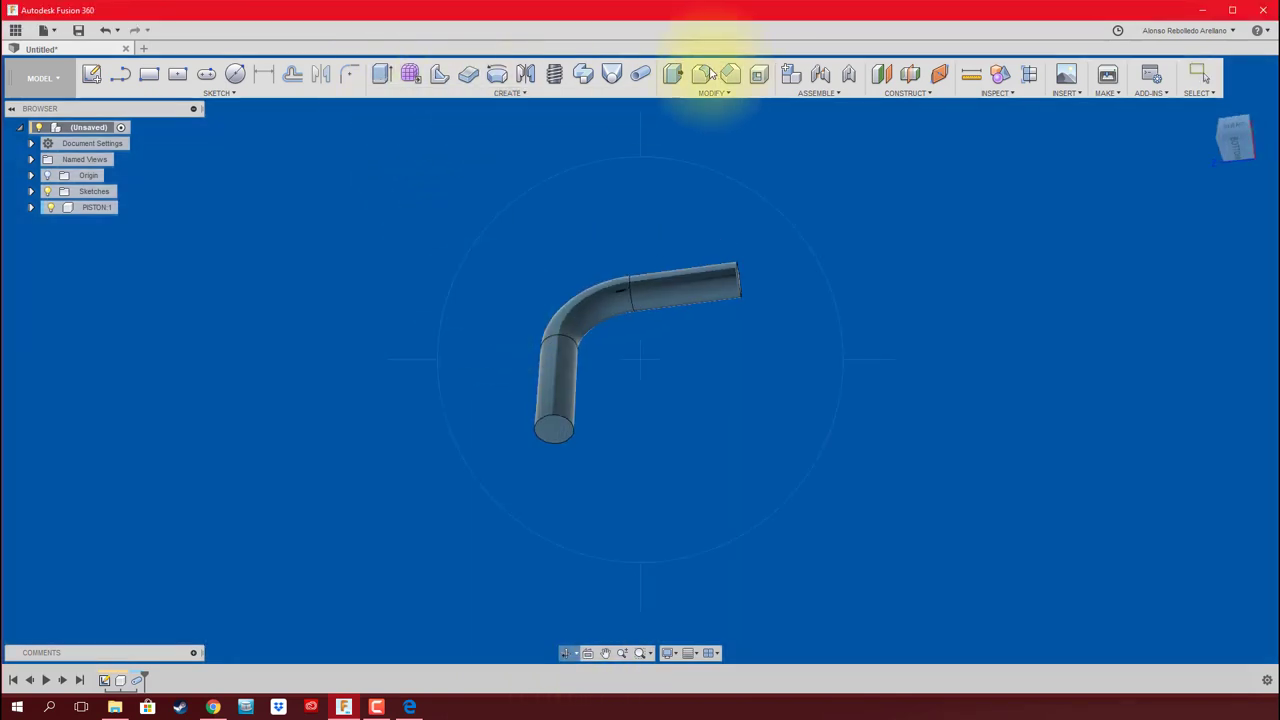
{"action": "left_click", "coordinate": [673, 74]}
{"action": "left_click", "coordinate": [557, 430]}
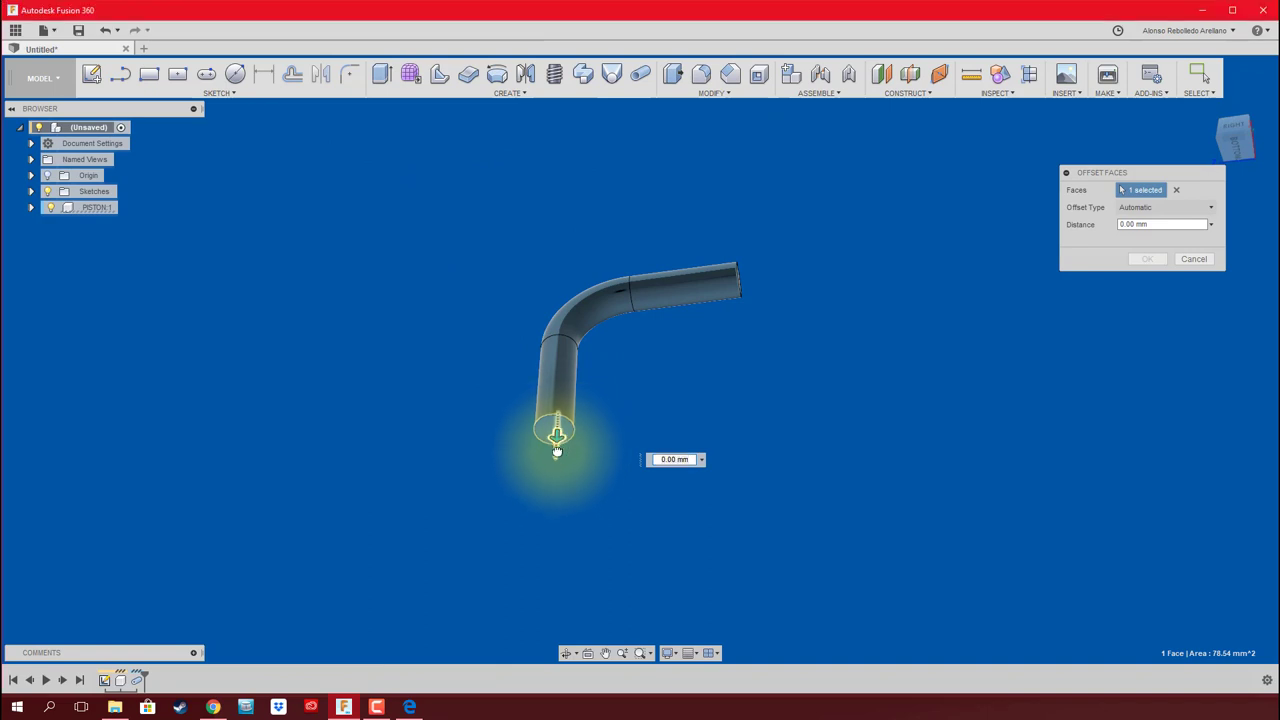
{"action": "left_click_drag", "start_coordinate": [557, 448], "coordinate": [552, 478]}
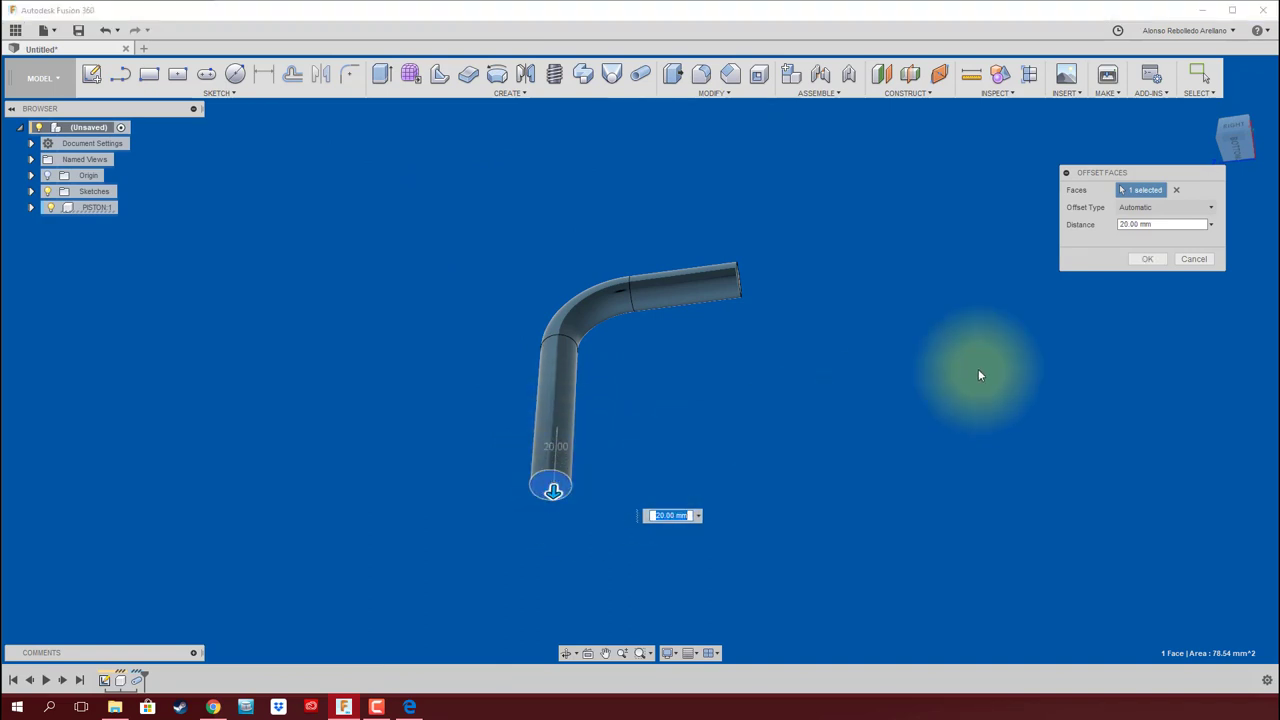
{"action": "left_click", "coordinate": [1147, 259]}
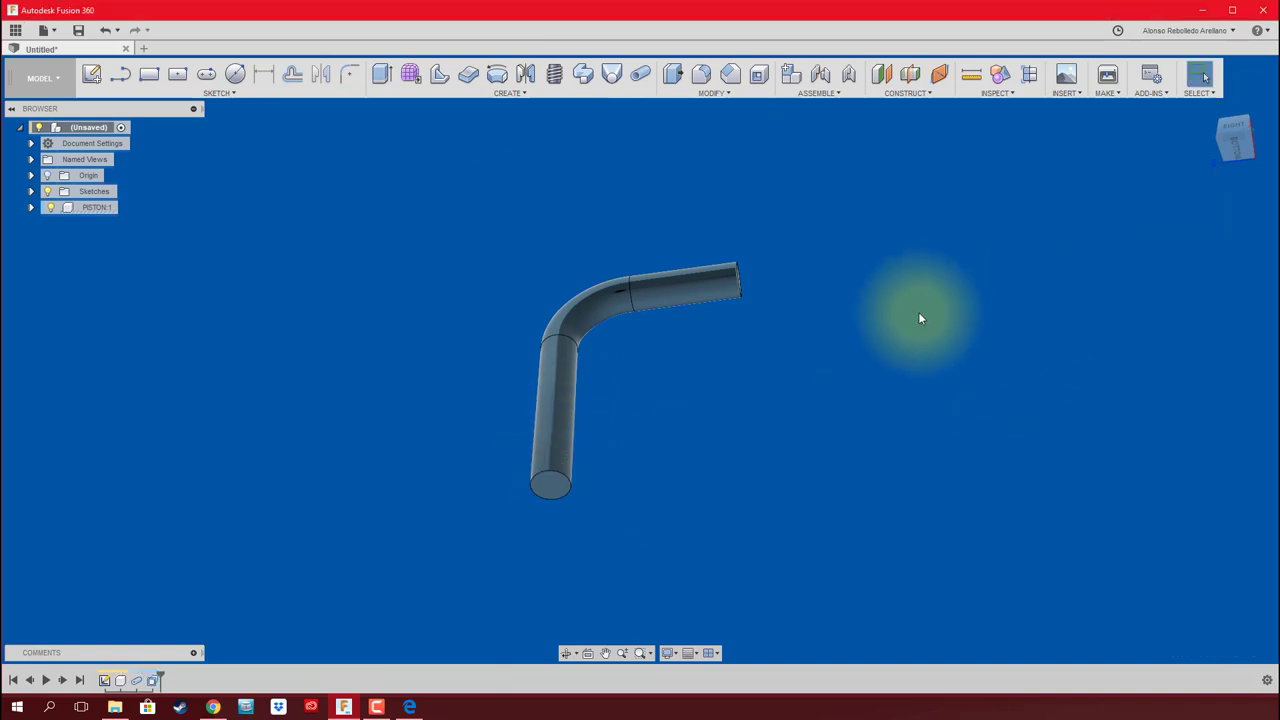
Press-pull the upper end face of the pipe out by 20 mm
{"action": "middle_click_drag", "start_coordinate": [918, 318], "coordinate": [678, 80], "text": "shift"}
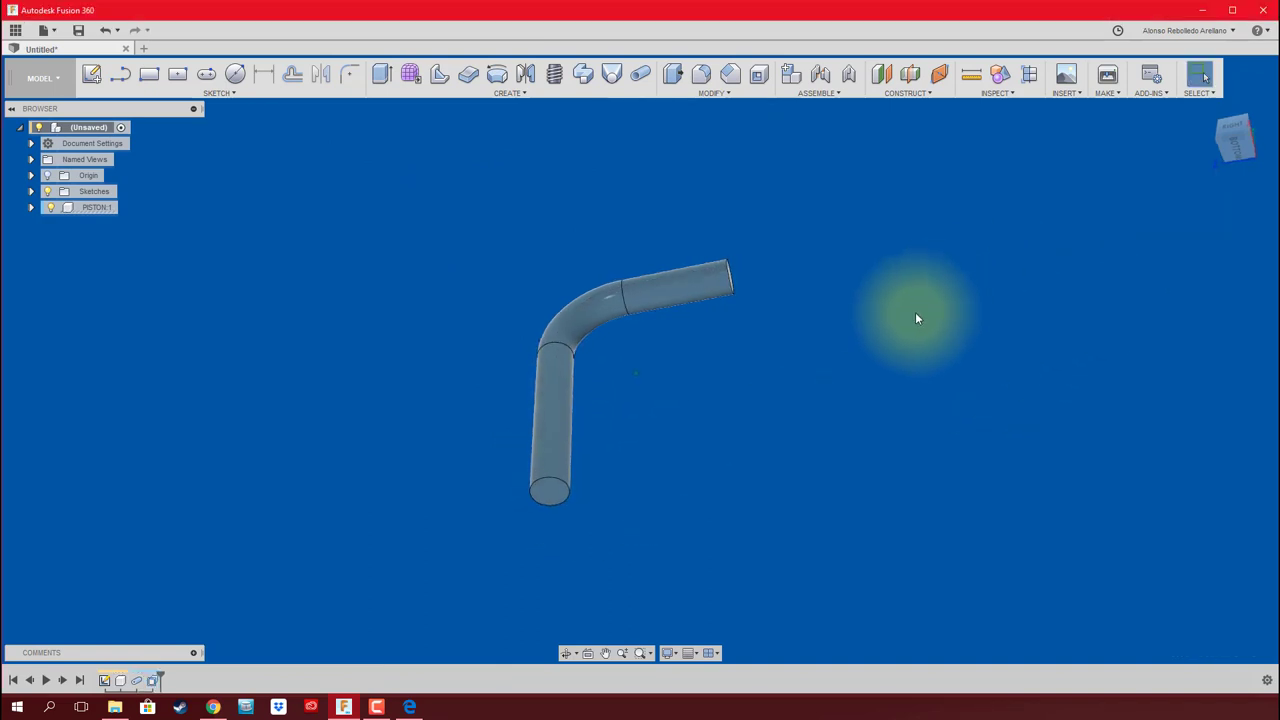
{"action": "left_click", "coordinate": [678, 80]}
{"action": "left_click", "coordinate": [755, 253]}
{"action": "left_click_drag", "start_coordinate": [757, 253], "coordinate": [853, 240]}
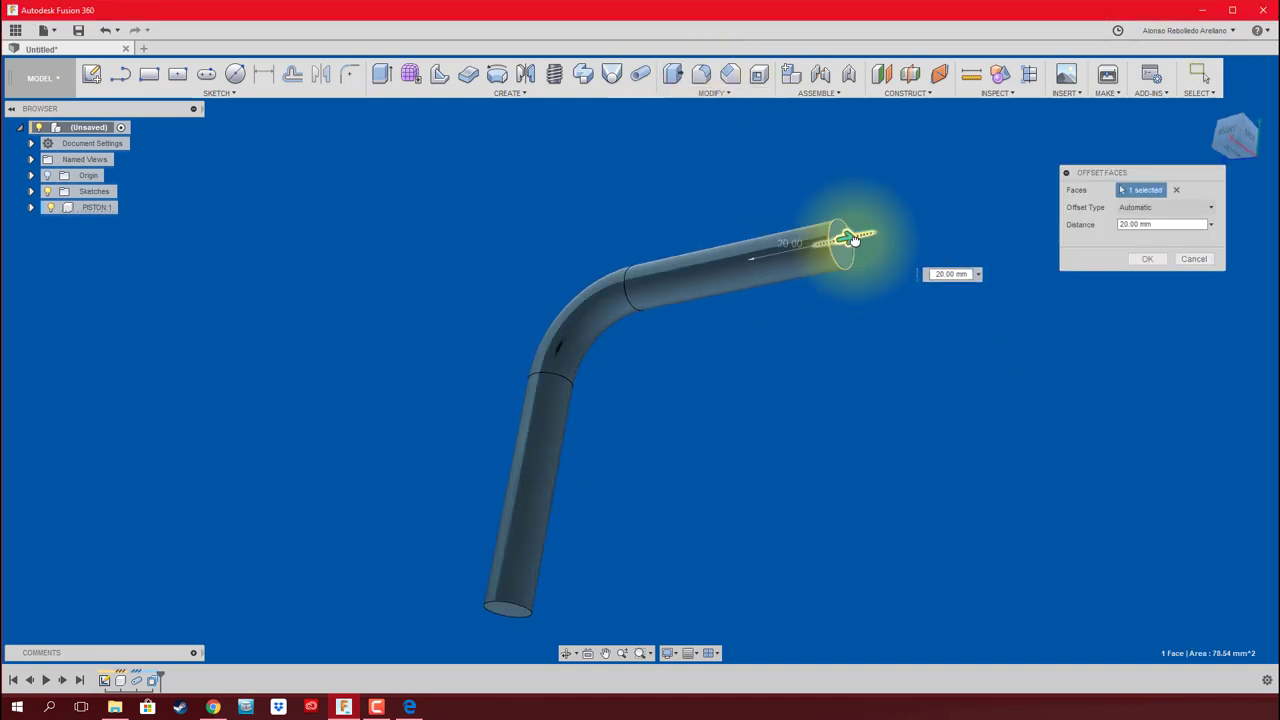
{"action": "left_click", "coordinate": [1147, 258]}
{"action": "middle_click_drag", "start_coordinate": [1007, 281], "coordinate": [906, 326], "text": "shift"}
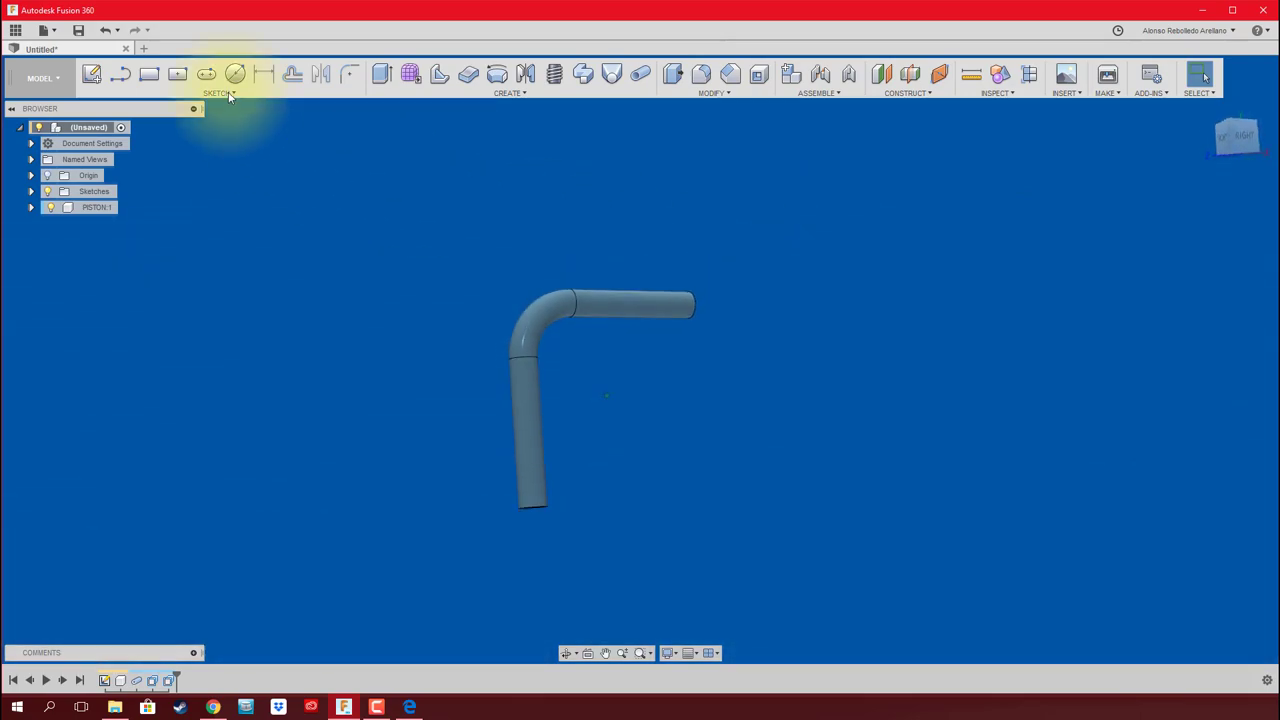
Sketch a 14 mm circle centred on the pipe's lower end face
{"action": "left_click", "coordinate": [235, 73]}
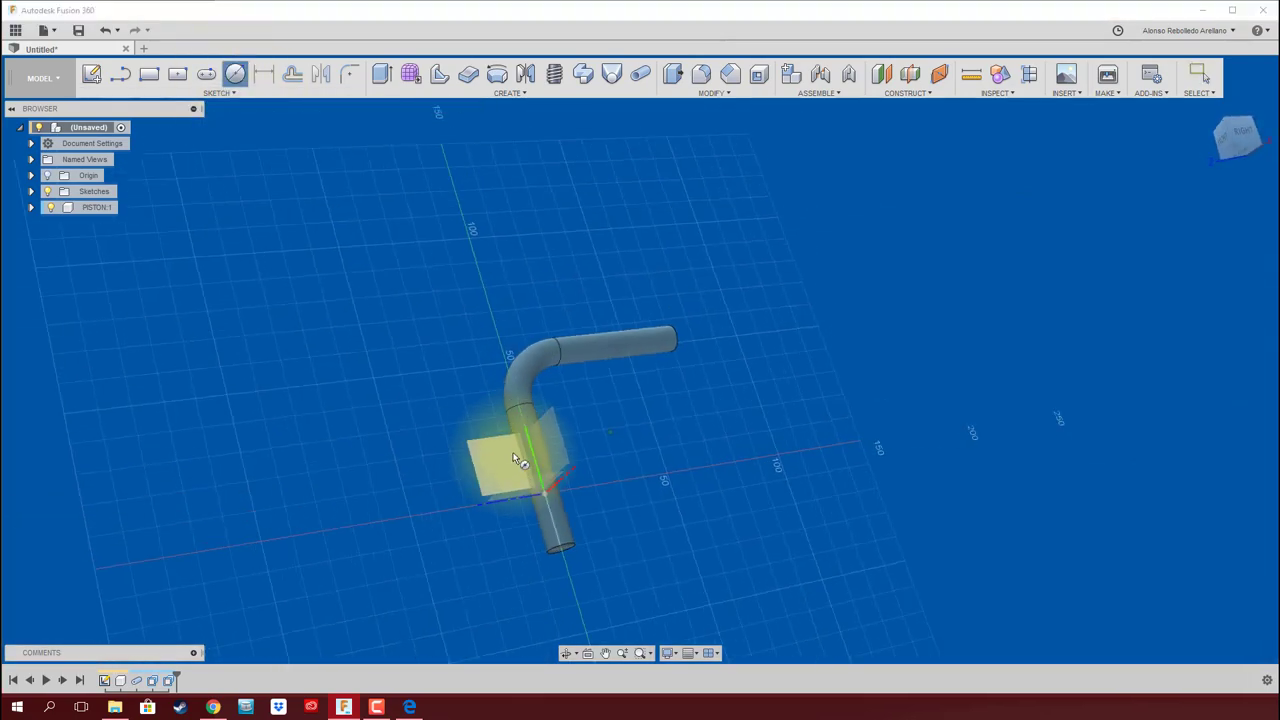
{"action": "left_click", "coordinate": [603, 541]}
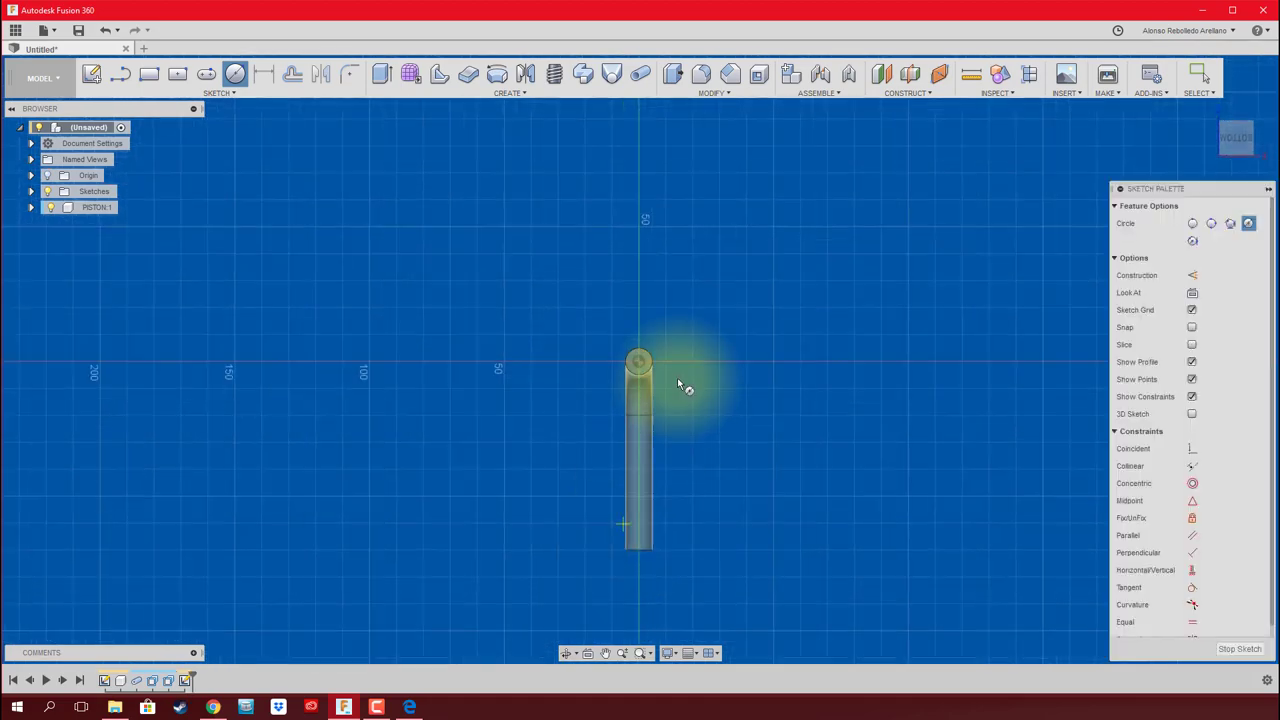
{"action": "left_click", "coordinate": [641, 360]}
{"action": "scroll", "coordinate": [659, 359], "scroll_direction": "up", "scroll_amount": 3}
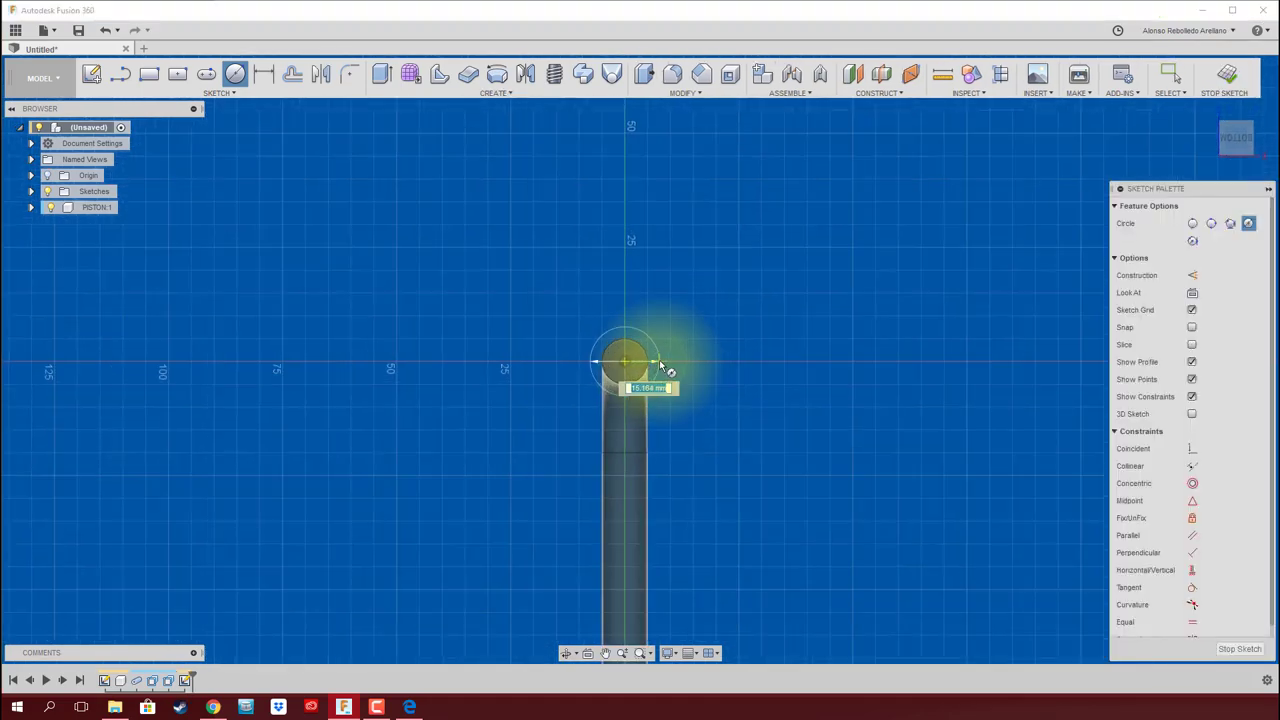
{"action": "left_click", "coordinate": [659, 359]}
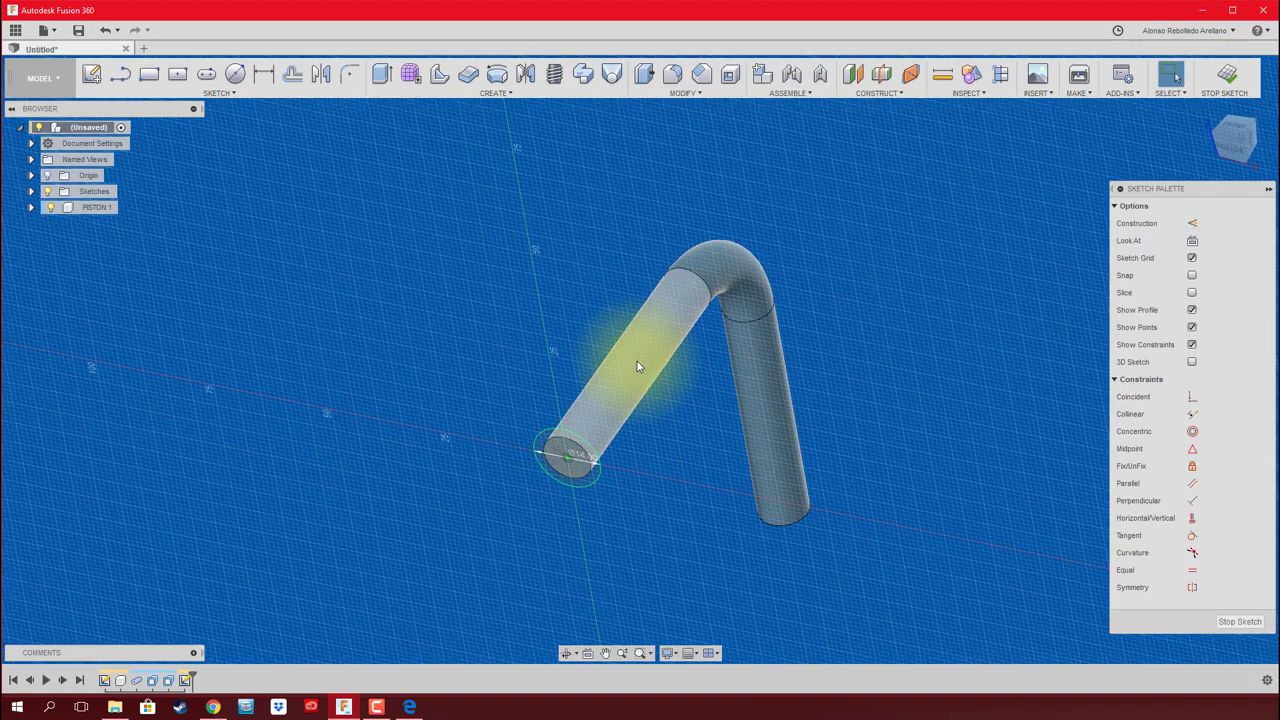
Extrude both circle profiles 20 mm along the pipe, joined to the pipe body
{"action": "key", "text": "e"}
{"action": "left_click", "coordinate": [564, 490]}
{"action": "left_click", "coordinate": [572, 481]}
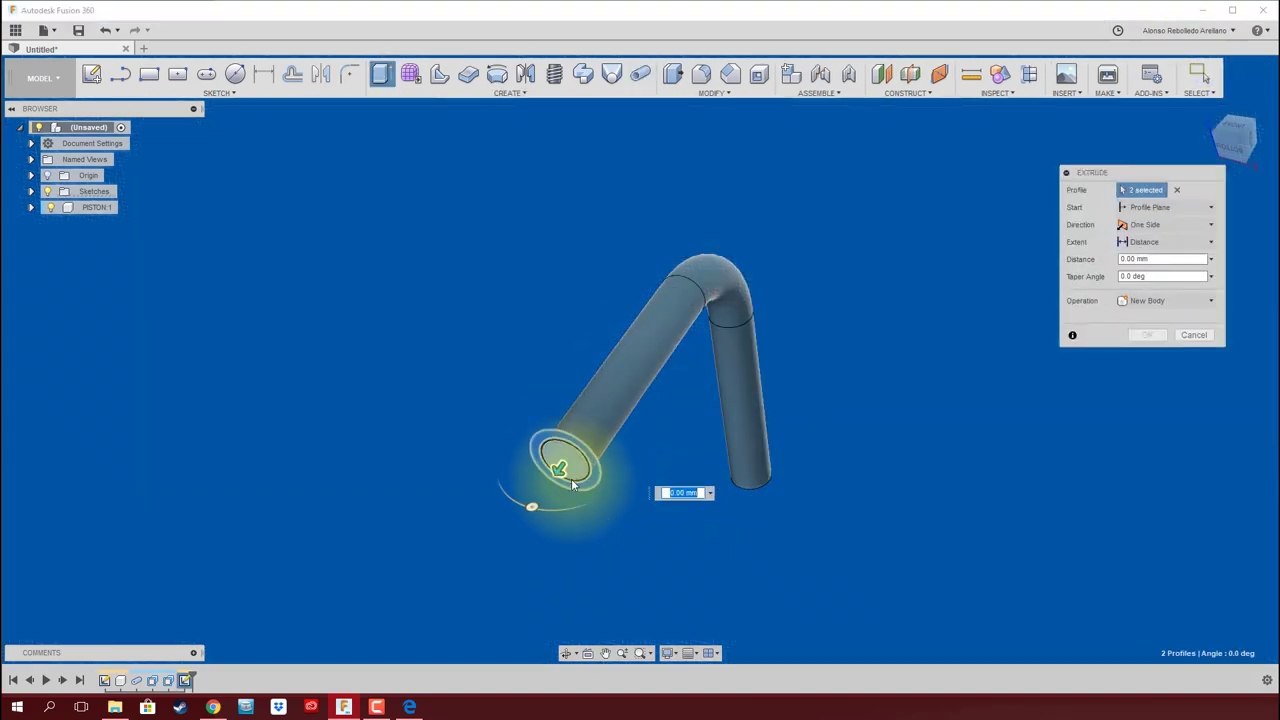
{"action": "left_click_drag", "start_coordinate": [560, 472], "coordinate": [627, 393]}
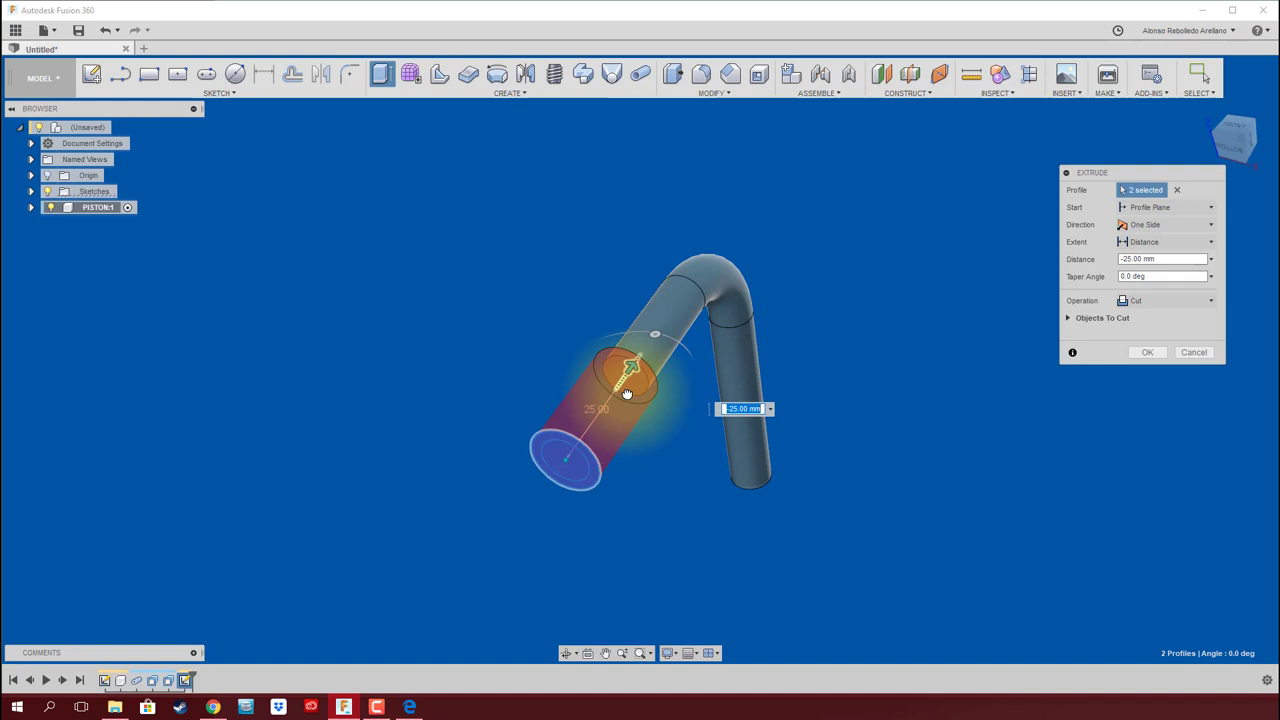
{"action": "type", "text": "-20"}
{"action": "key", "text": "Return"}
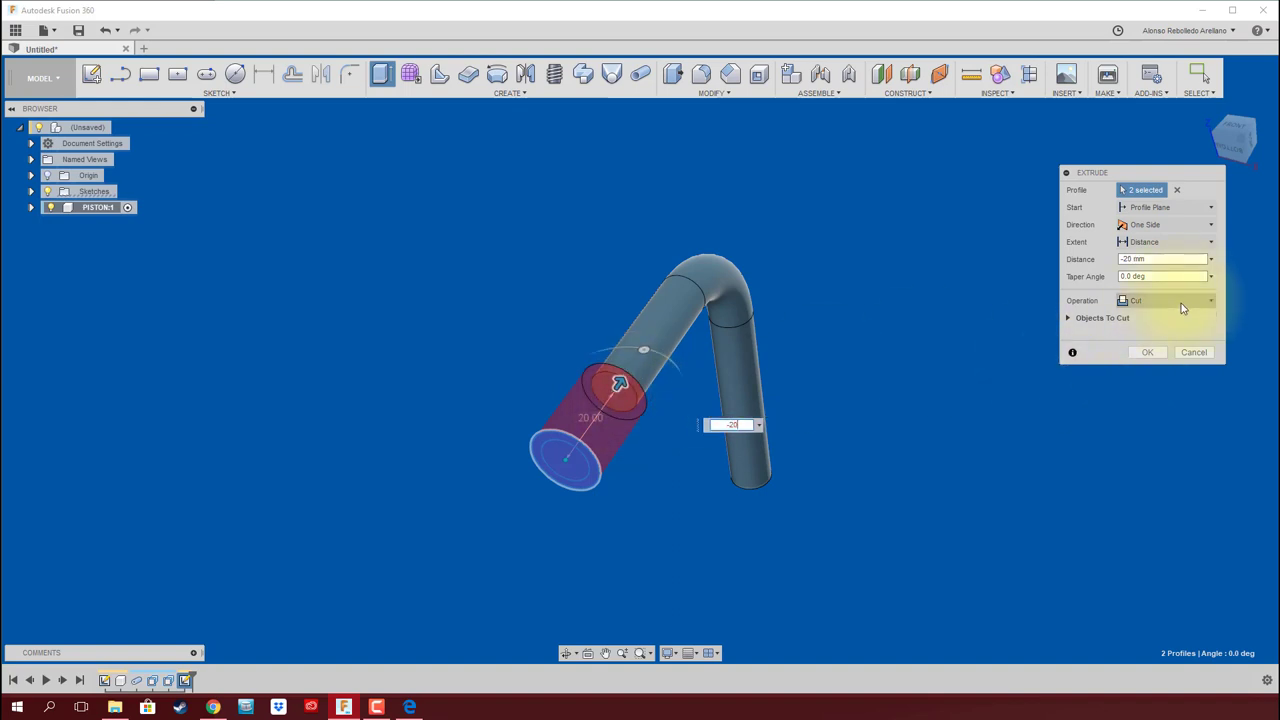
{"action": "left_click", "coordinate": [1160, 300]}
{"action": "left_click", "coordinate": [1150, 317]}
{"action": "left_click", "coordinate": [1146, 334]}
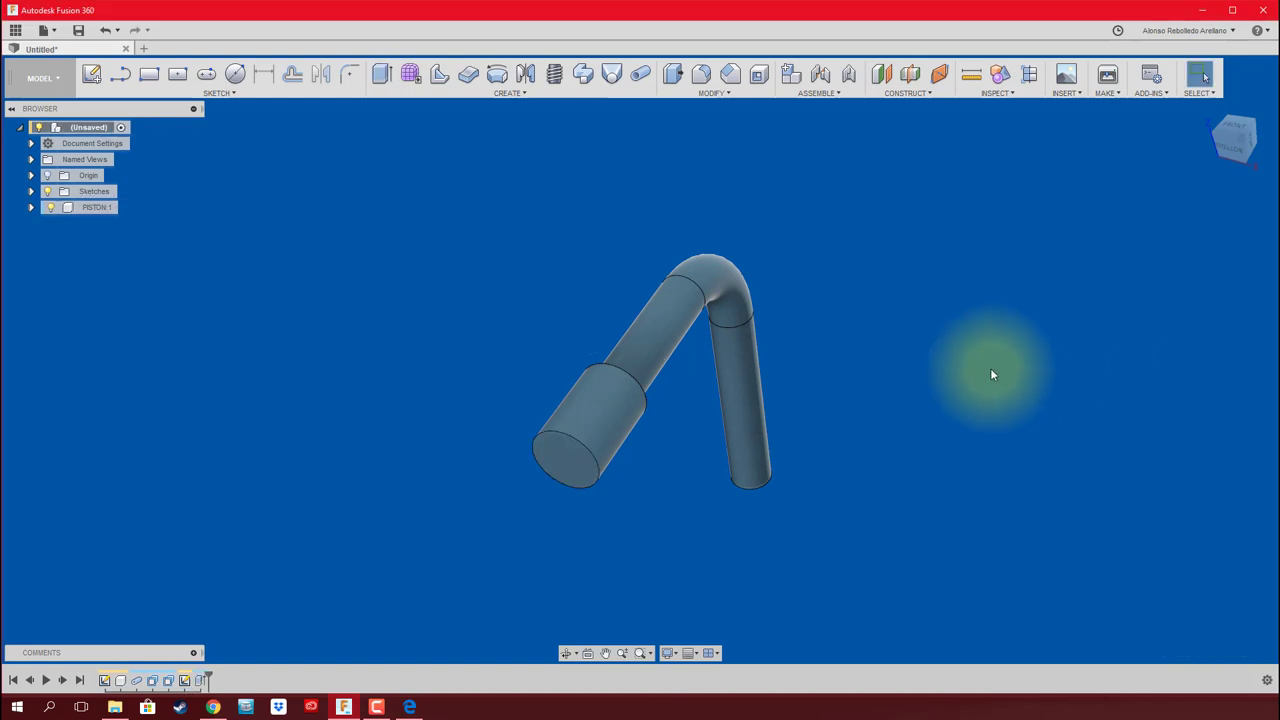
{"action": "middle_click_drag", "start_coordinate": [988, 369], "coordinate": [893, 375], "text": "shift"}
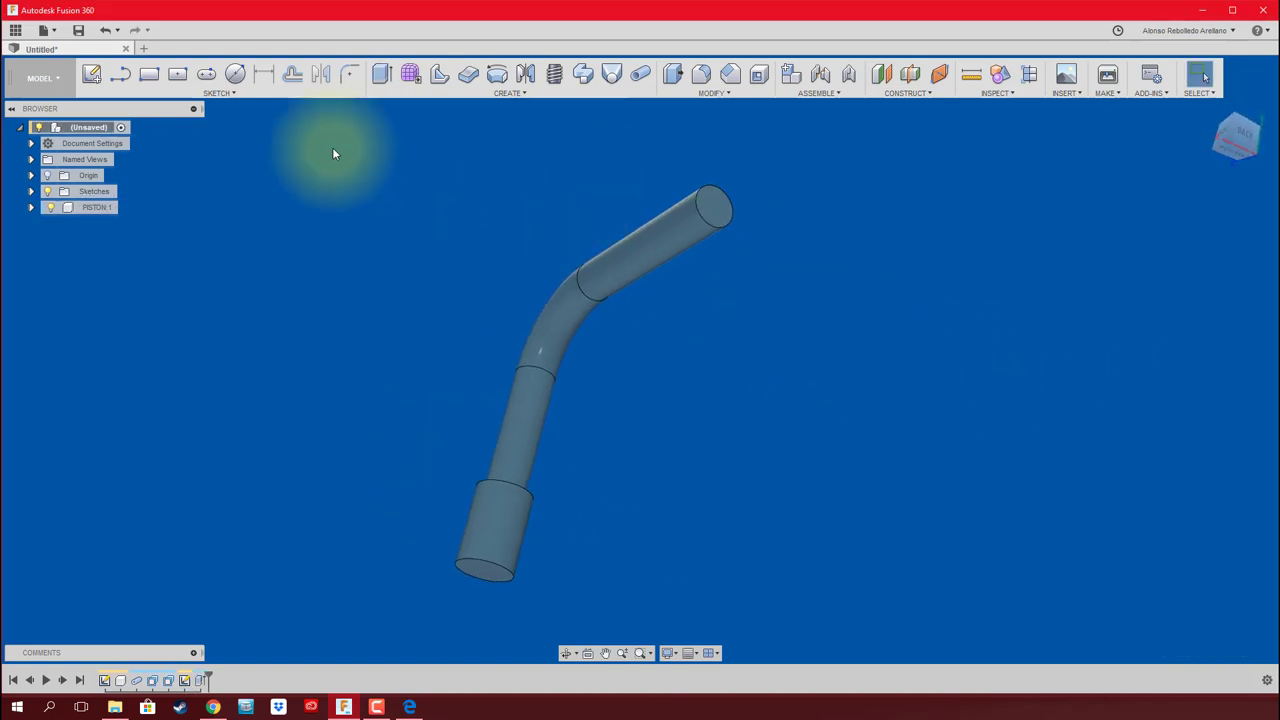
Sketch a 14 mm circle centred on the pipe's other end face
{"action": "left_click", "coordinate": [235, 74]}
{"action": "left_click", "coordinate": [713, 204]}
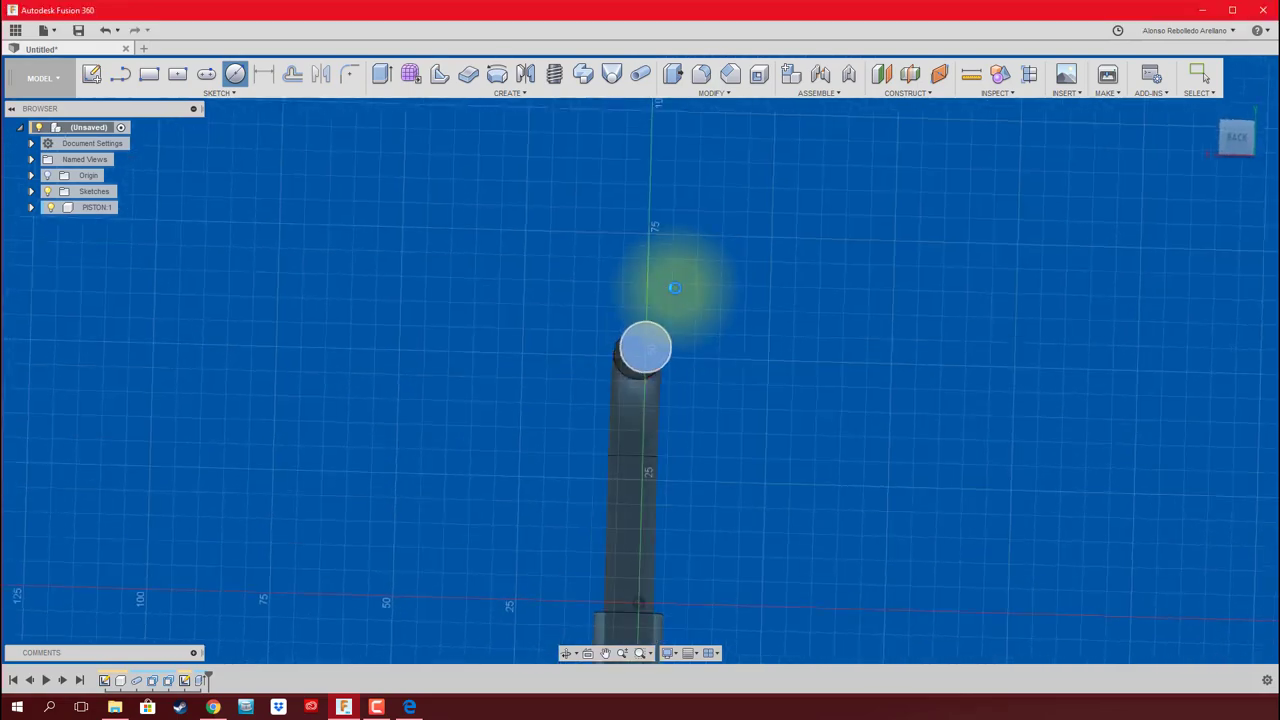
{"action": "left_click", "coordinate": [643, 362]}
{"action": "type", "text": "14"}
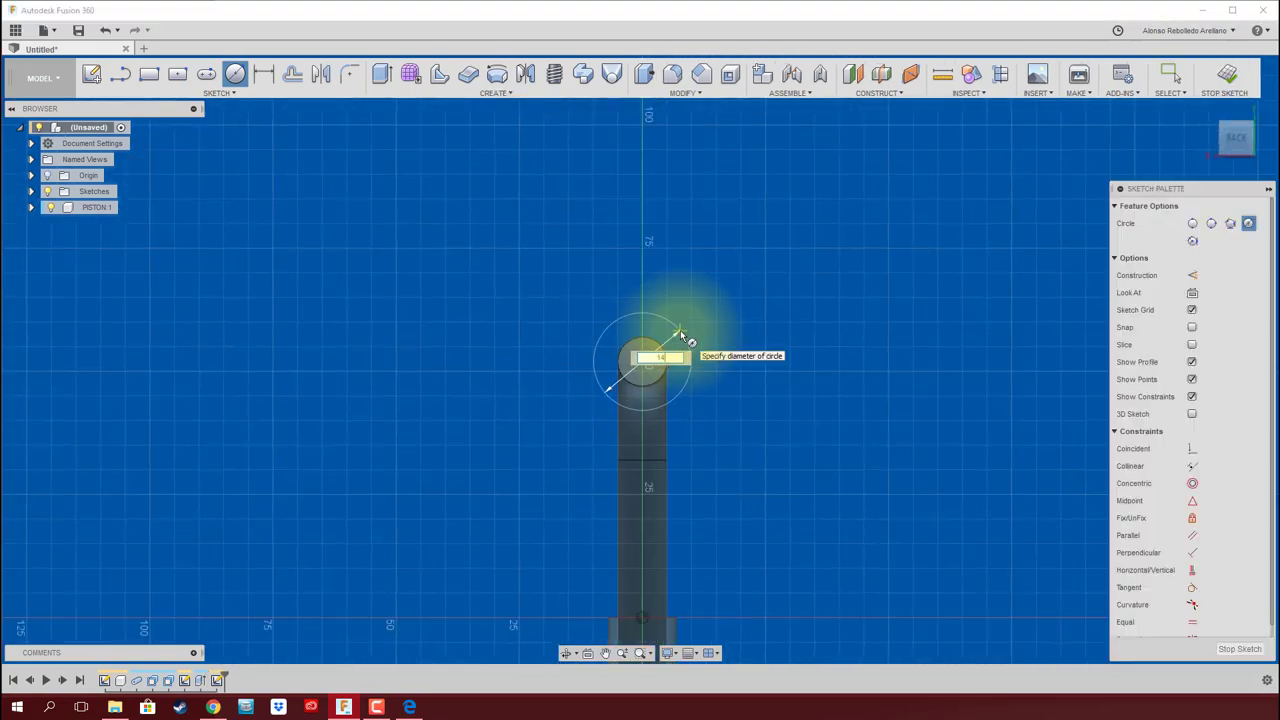
{"action": "key", "text": "Return"}
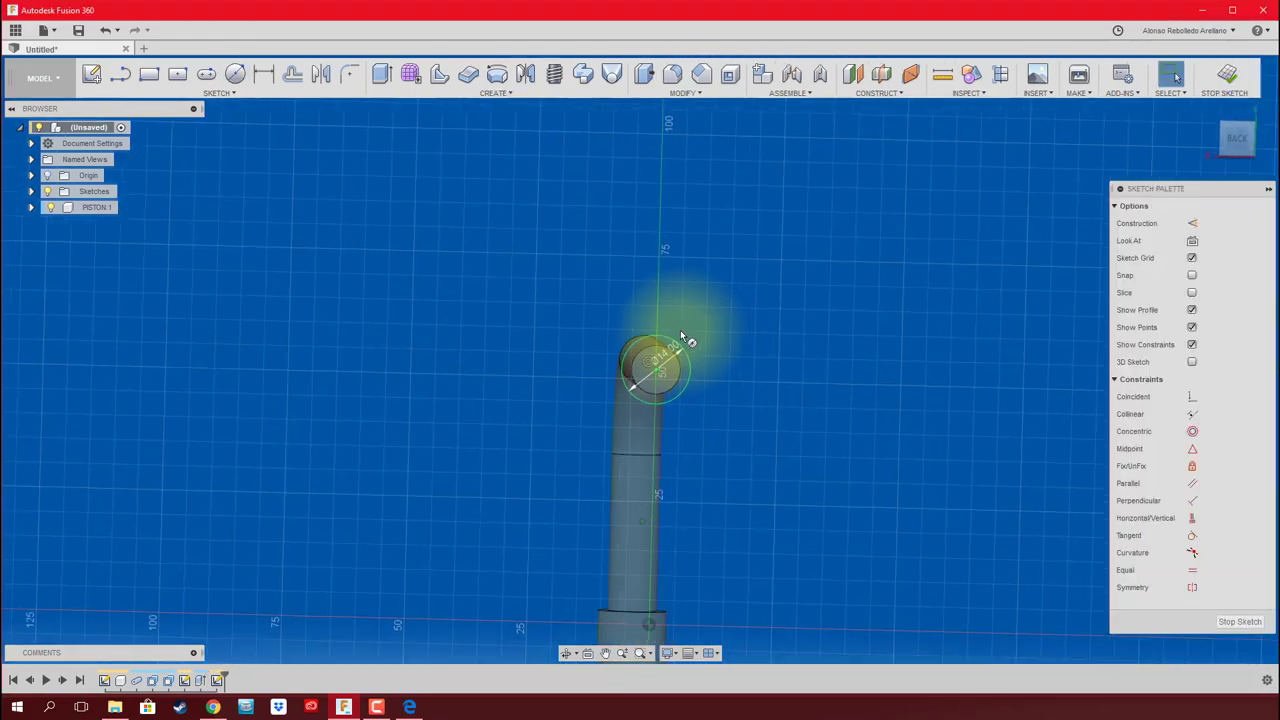
Extrude both profiles 20 mm back along the pipe as a Join
{"action": "key", "text": "e"}
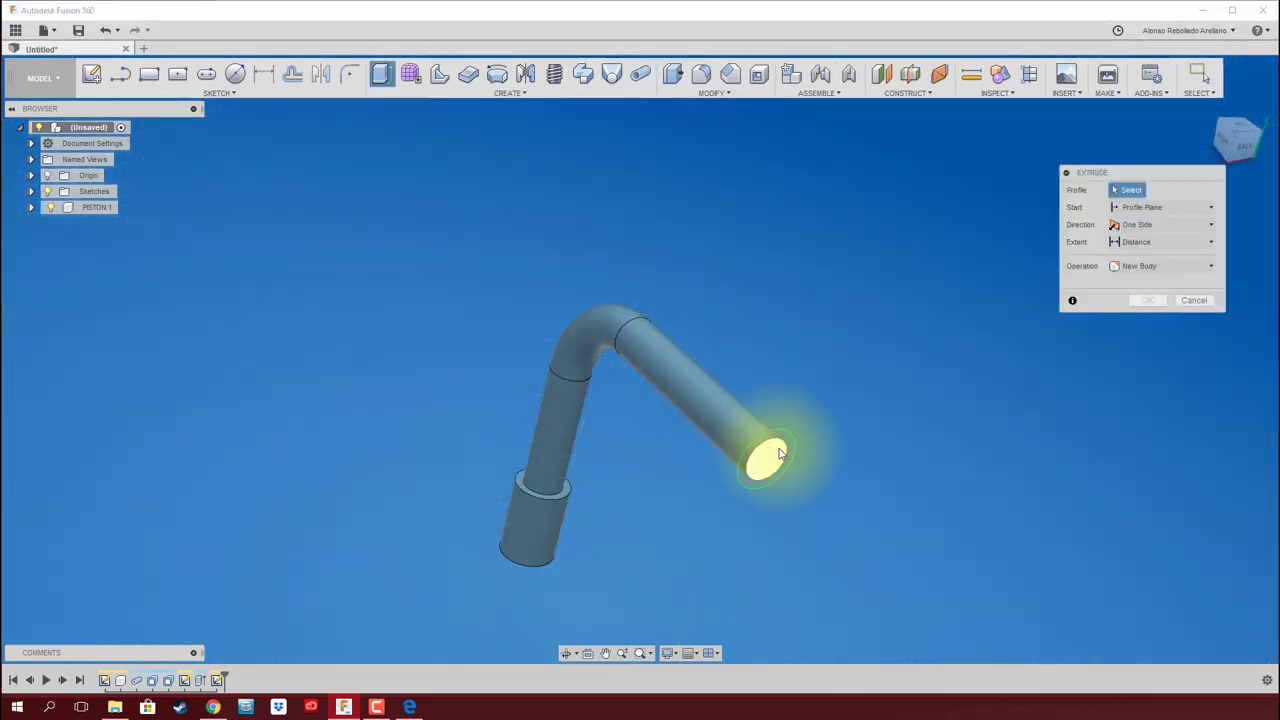
{"action": "left_click", "coordinate": [786, 455]}
{"action": "left_click", "coordinate": [768, 462]}
{"action": "left_click_drag", "start_coordinate": [826, 493], "coordinate": [745, 425]}
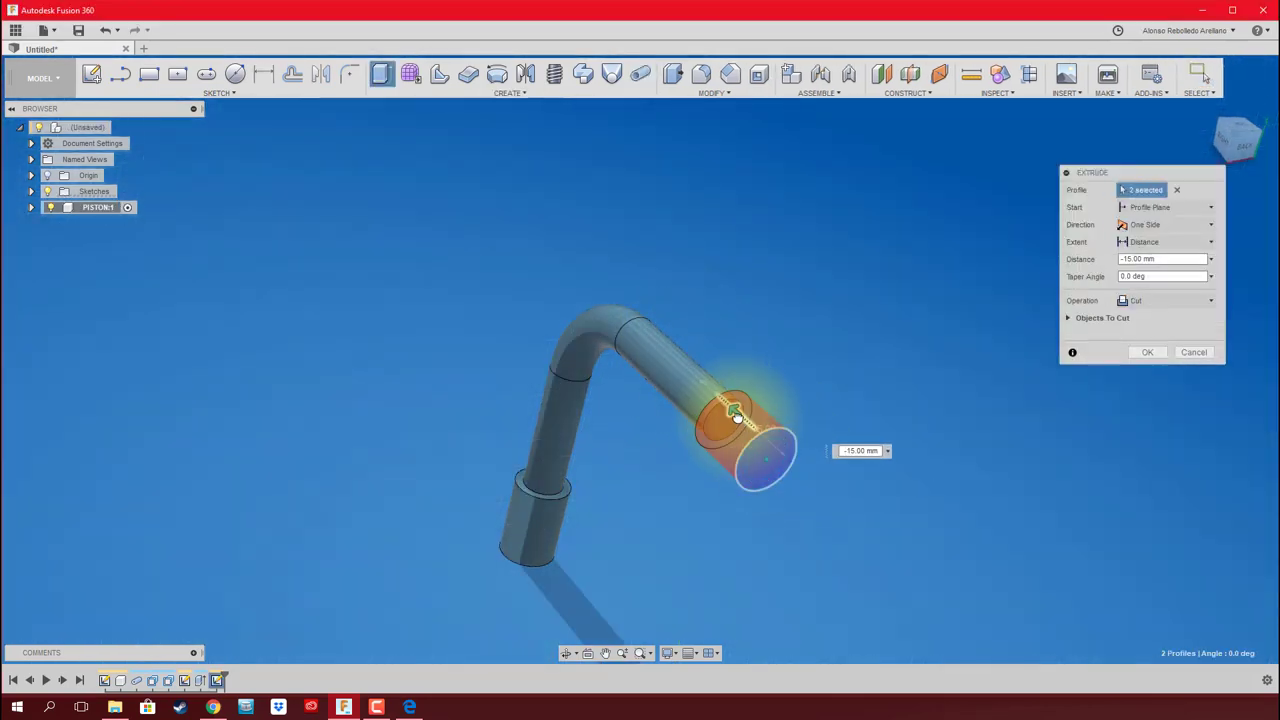
{"action": "type", "text": "-20"}
{"action": "left_click", "coordinate": [1168, 301]}
{"action": "left_click", "coordinate": [1166, 317]}
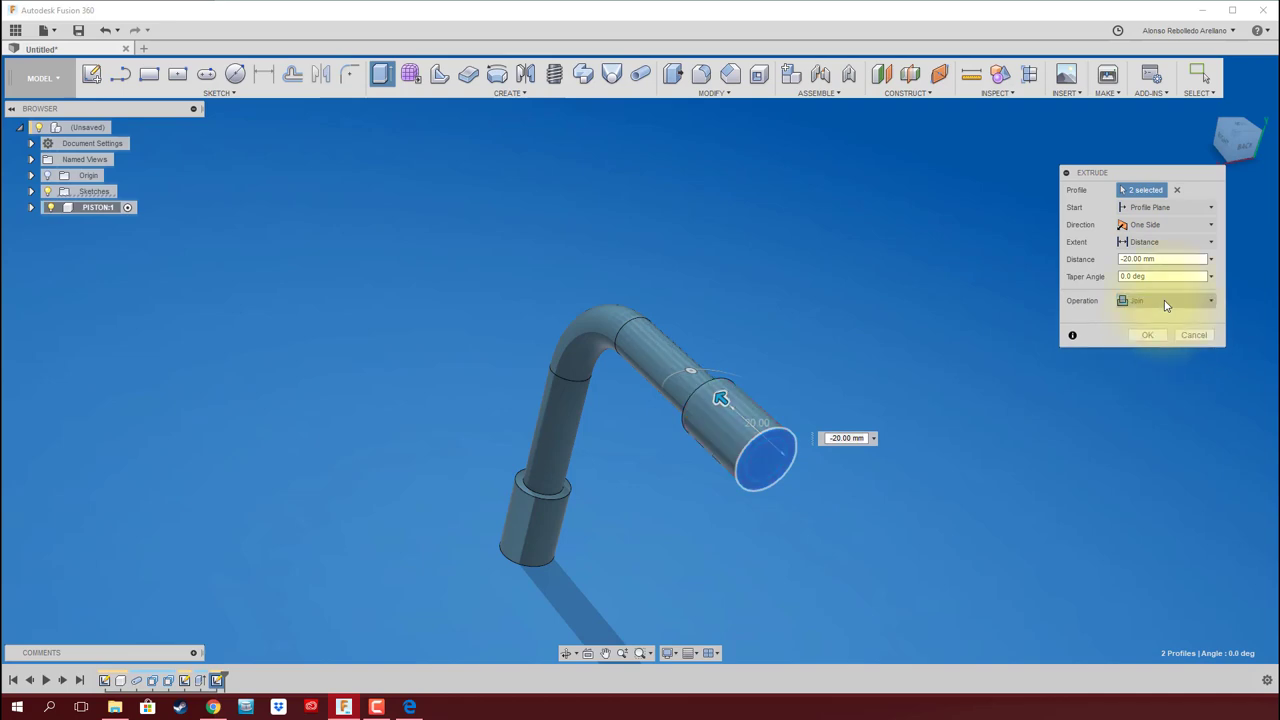
{"action": "middle_click_drag", "start_coordinate": [1069, 363], "coordinate": [1022, 384], "text": "shift"}
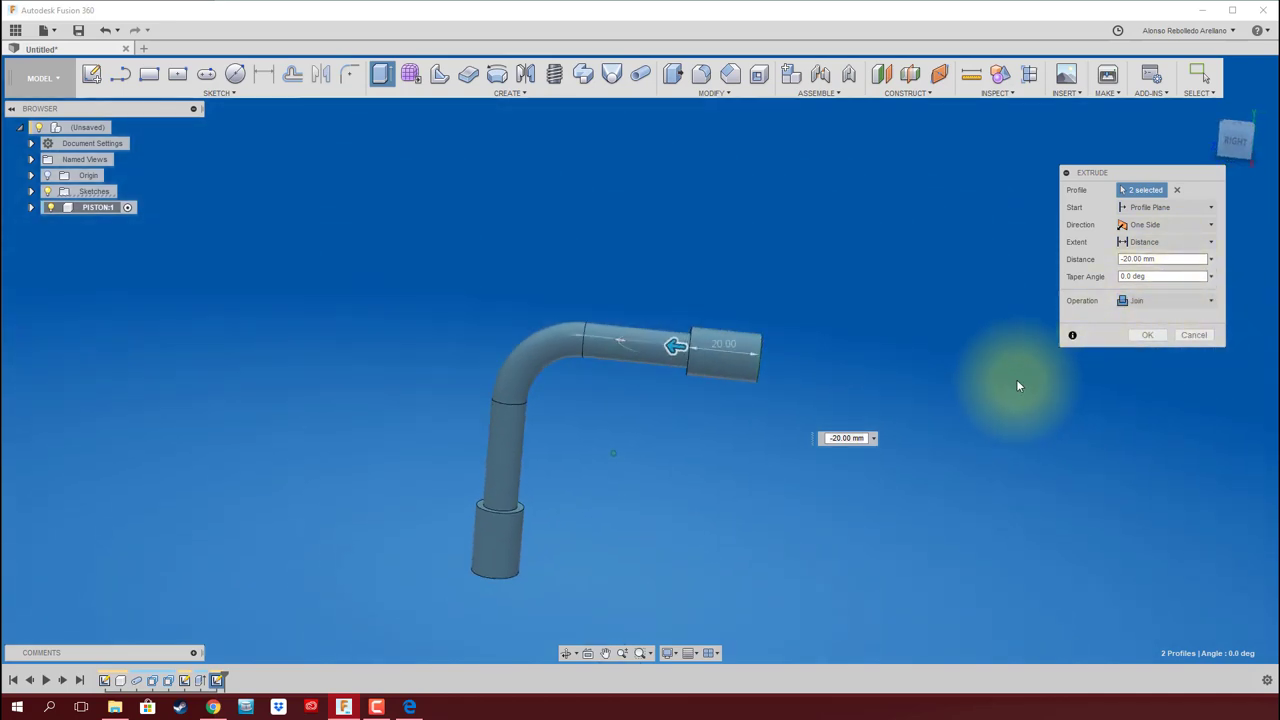
{"action": "left_click", "coordinate": [1147, 335]}
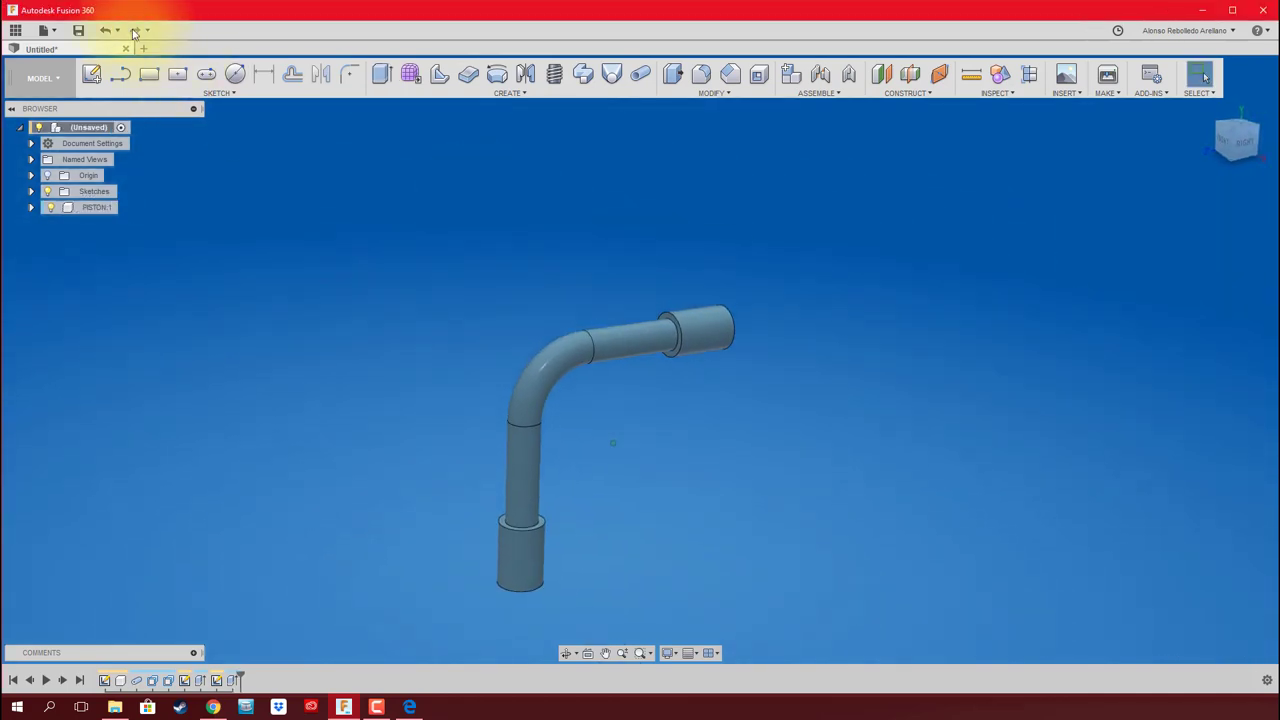
Save the design as HOLSON in the PROYECTOS MECANICOS project
{"action": "left_click", "coordinate": [80, 32]}
{"action": "type", "text": "HOLSON"}
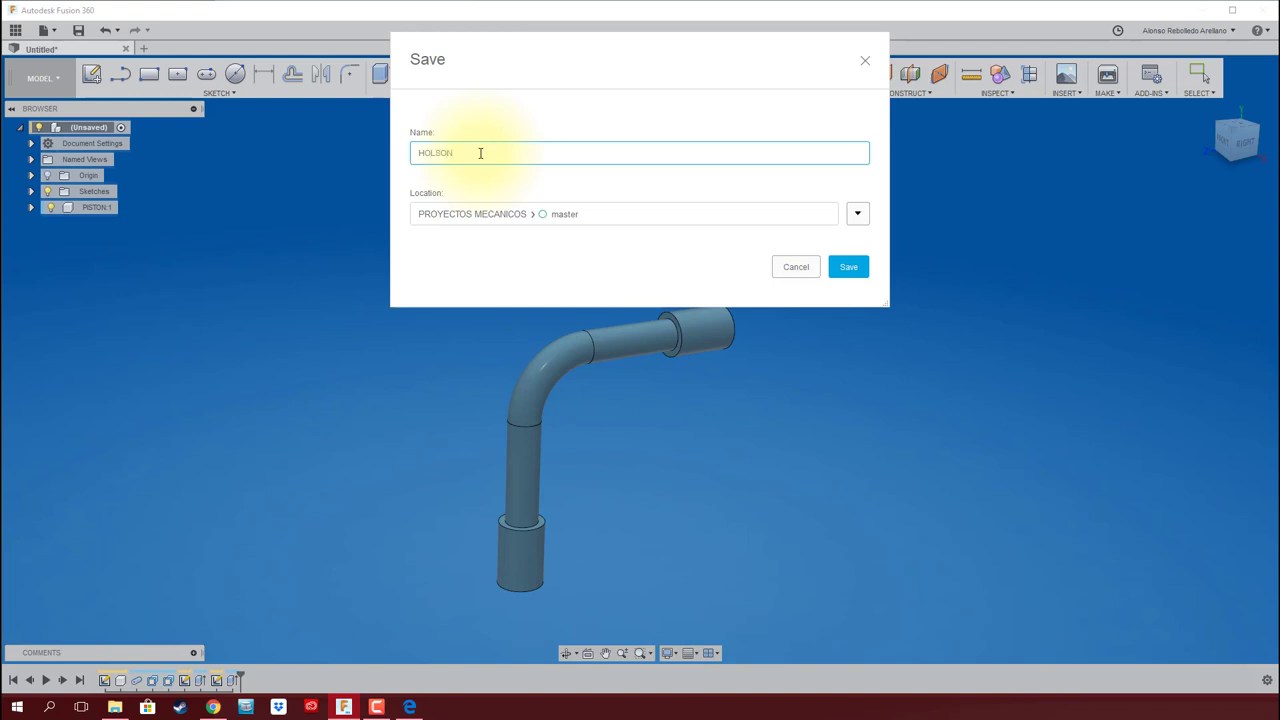
{"action": "left_click", "coordinate": [849, 266]}
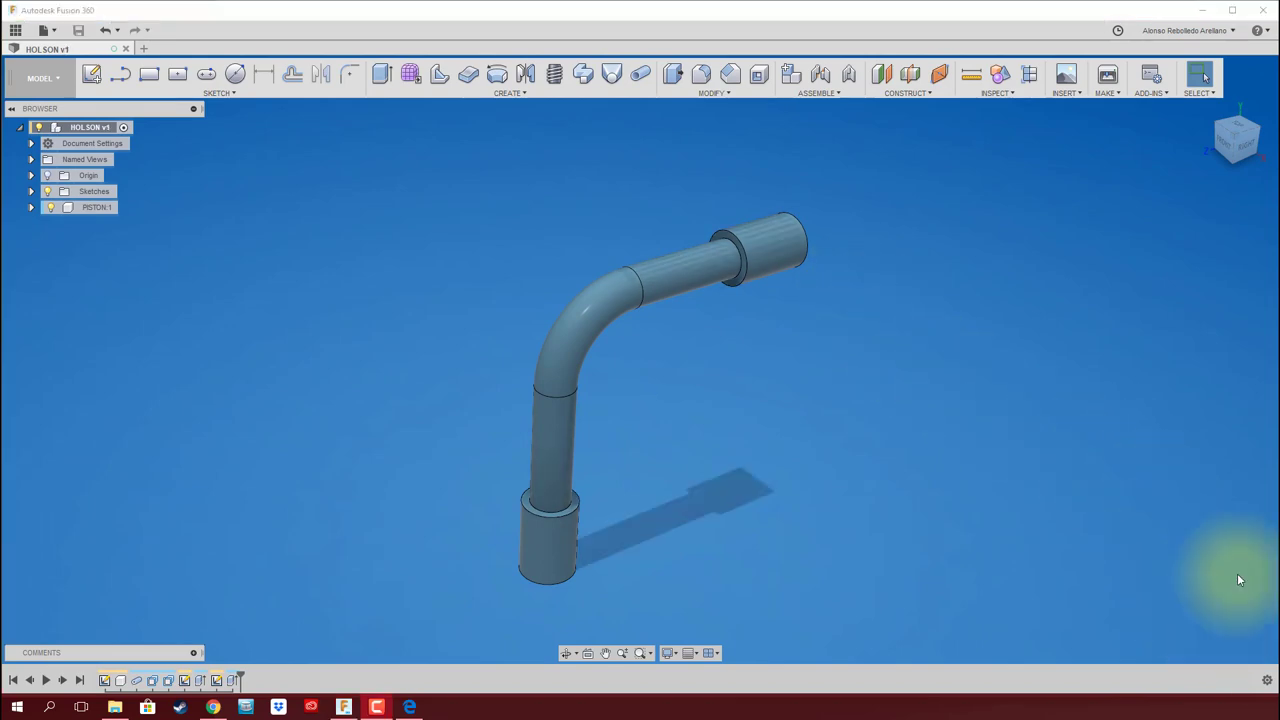
Copy and paste PISTON:1, moving the copy PISTON:2 beside the original
{"action": "left_click", "coordinate": [81, 209]}
{"action": "key", "text": "ctrl+c"}
{"action": "key", "text": "ctrl+v"}
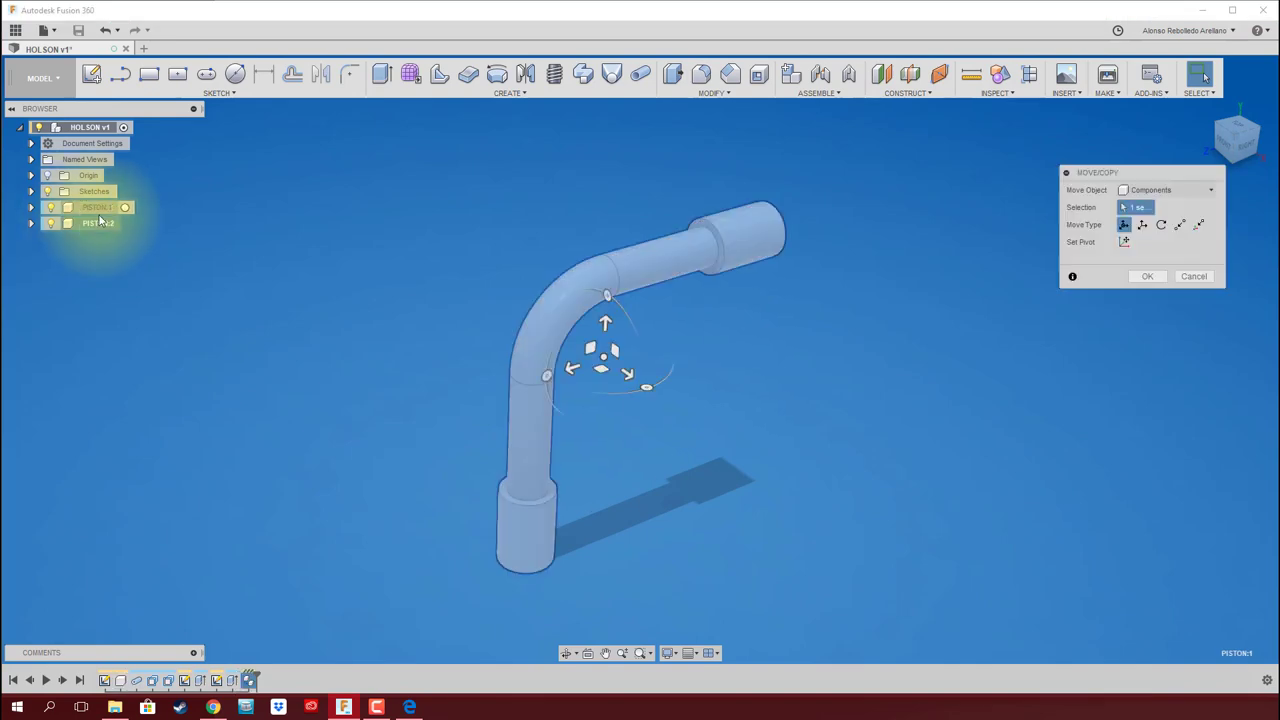
{"action": "left_click_drag", "start_coordinate": [600, 355], "coordinate": [833, 401]}
{"action": "left_click", "coordinate": [1160, 399]}
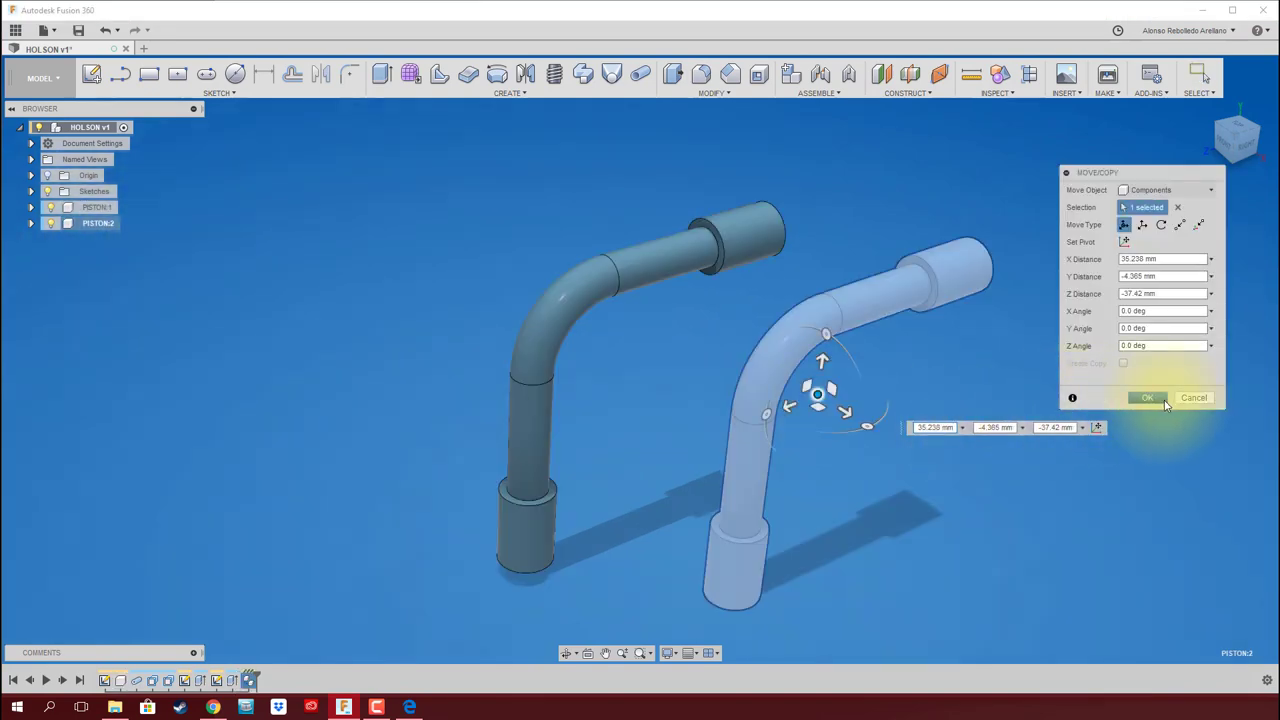
{"action": "left_click", "coordinate": [117, 249]}
Copy PISTON:2 and place the third copy, PISTON:3, on the other side
{"action": "left_click", "coordinate": [101, 226]}
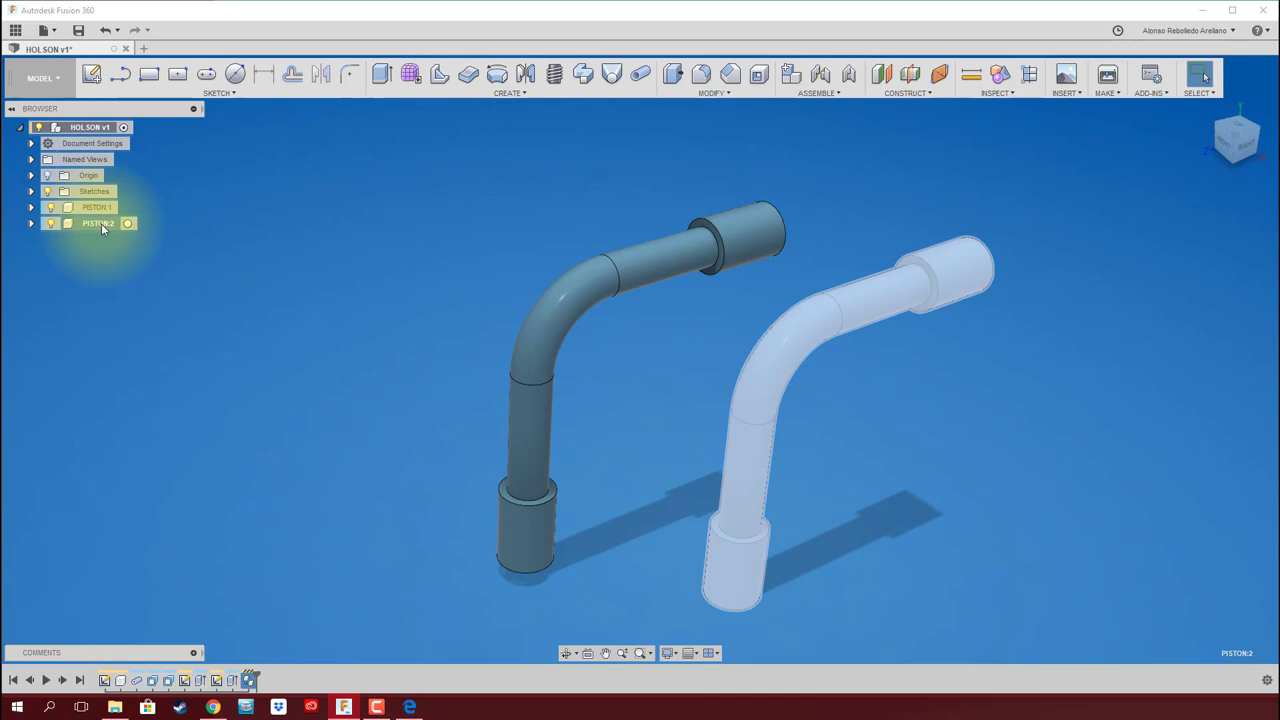
{"action": "key", "text": "ctrl+c"}
{"action": "key", "text": "ctrl+v"}
{"action": "left_click_drag", "start_coordinate": [818, 395], "coordinate": [397, 320]}
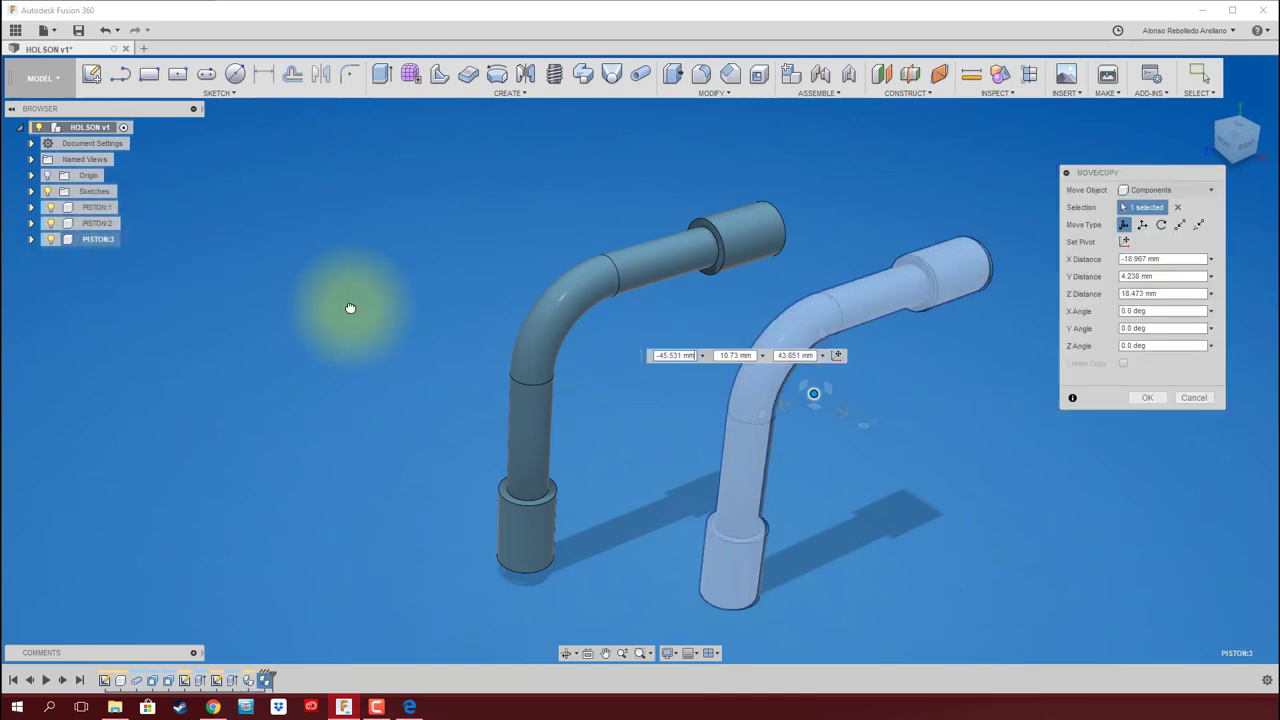
{"action": "left_click", "coordinate": [1146, 398]}
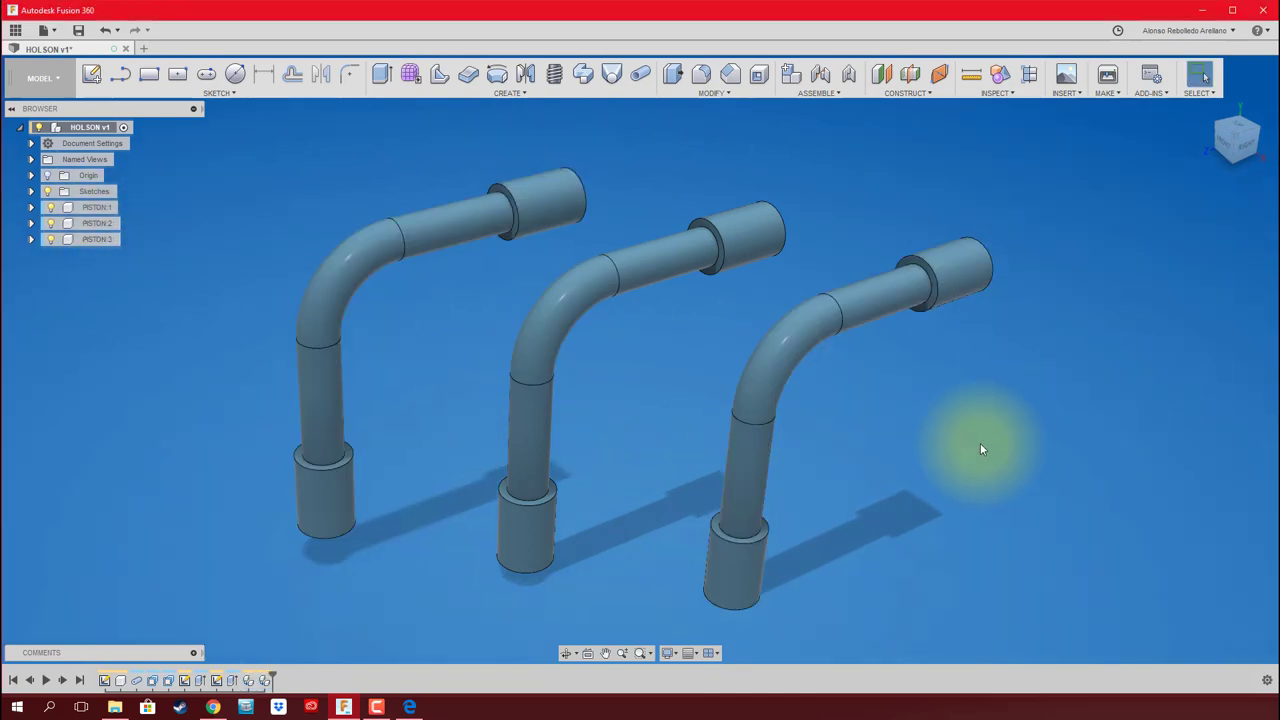
{"action": "middle_click_drag", "start_coordinate": [980, 443], "coordinate": [876, 416], "text": "shift"}
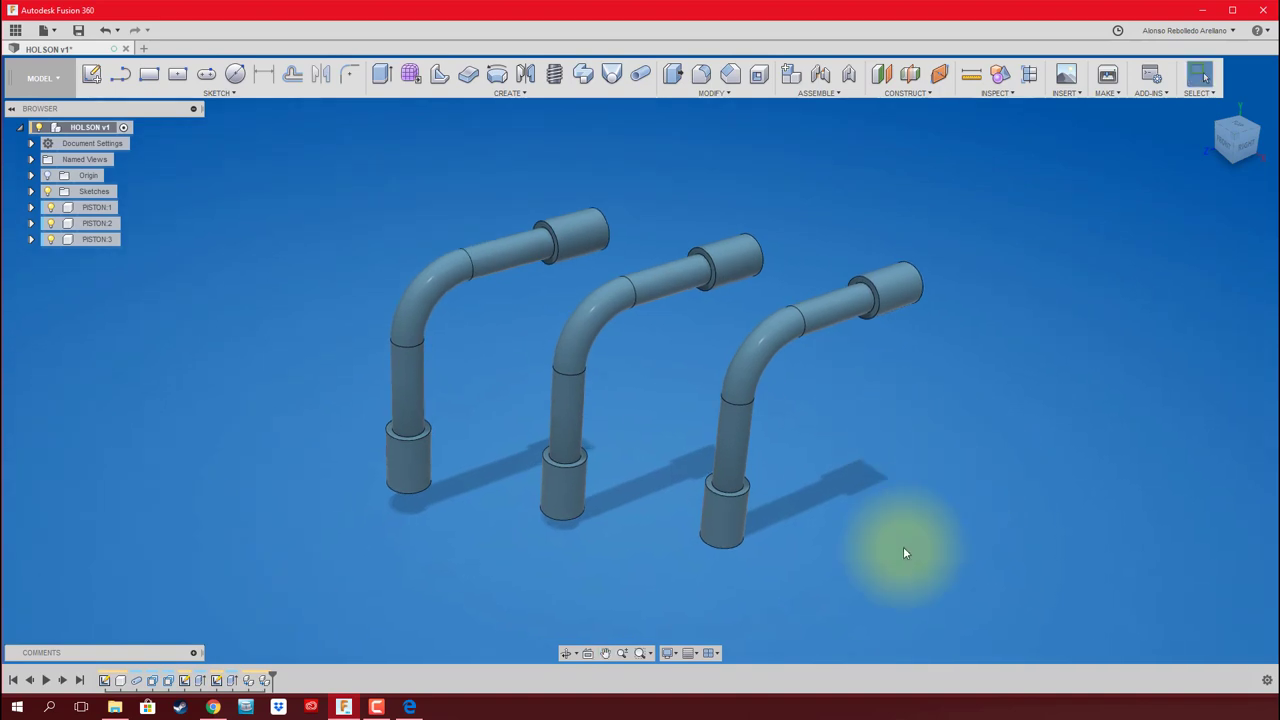
Toggle the layout grid on and back off in the grid and snap options
{"action": "left_click", "coordinate": [692, 653]}
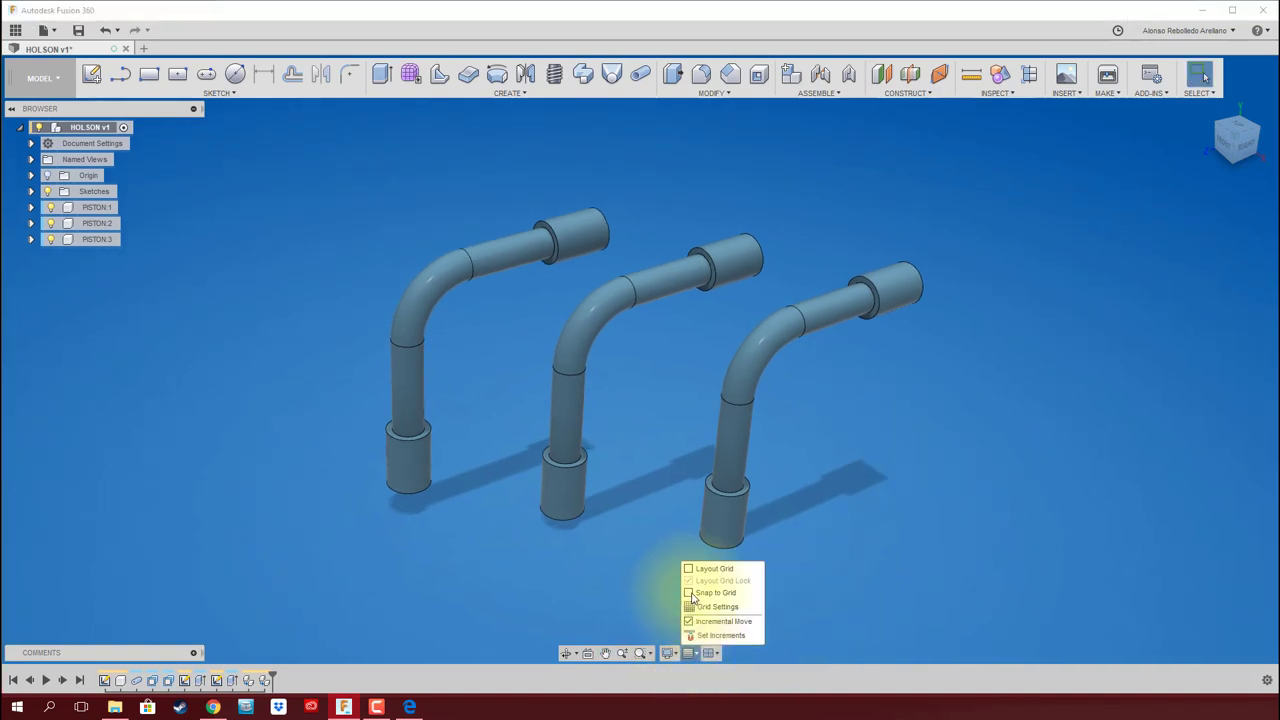
{"action": "left_click", "coordinate": [688, 570]}
{"action": "left_click", "coordinate": [688, 569]}
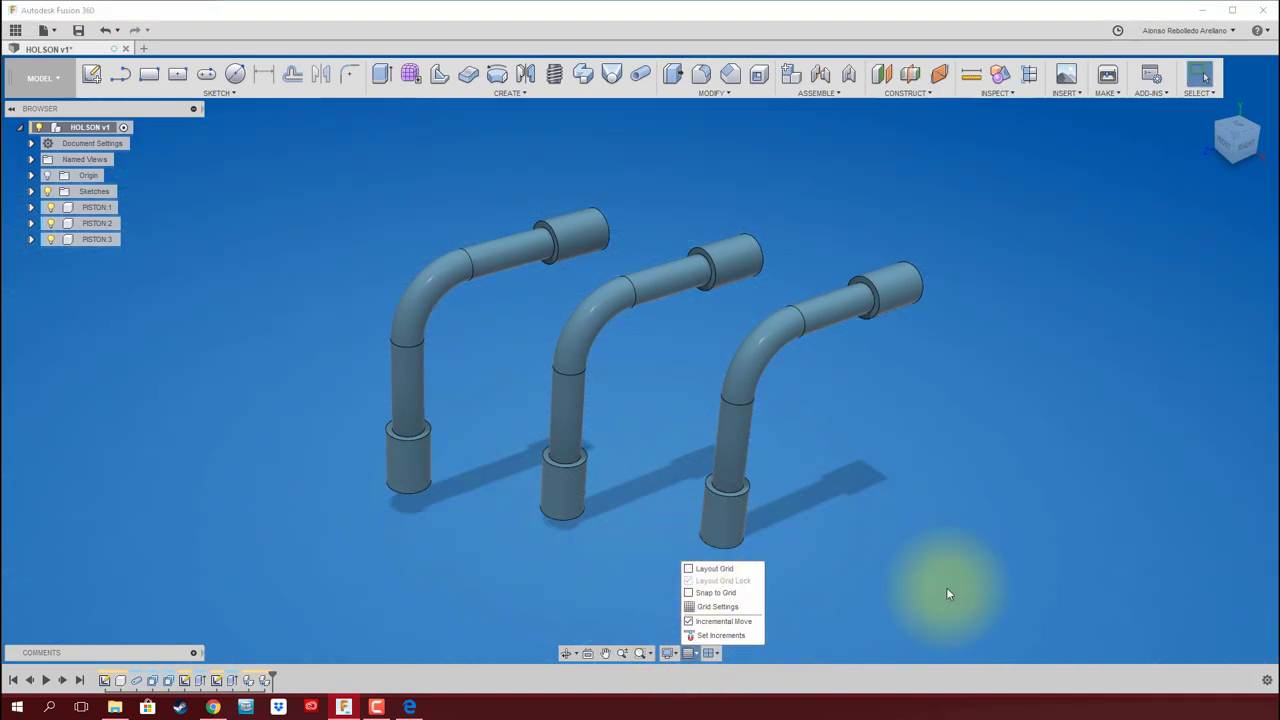
{"action": "left_click", "coordinate": [1014, 433]}
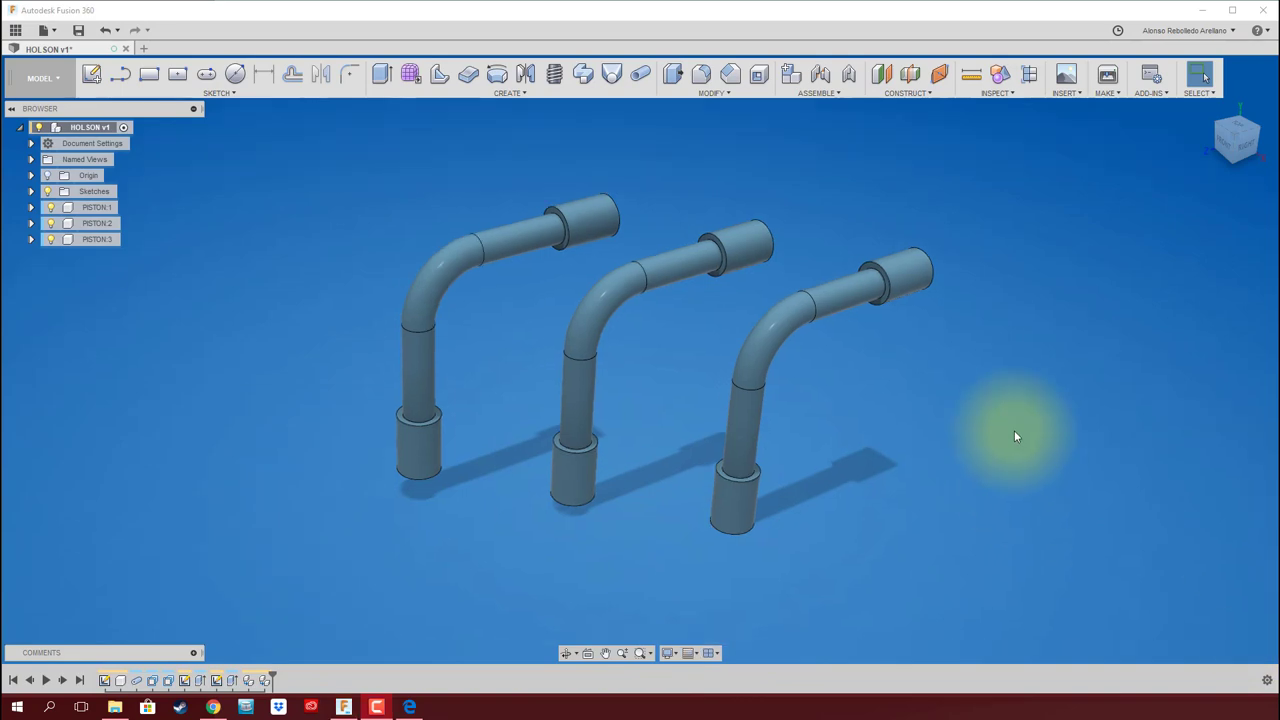
View from the right and back, then drag the third piston in beside the others
{"action": "left_click", "coordinate": [1244, 148]}
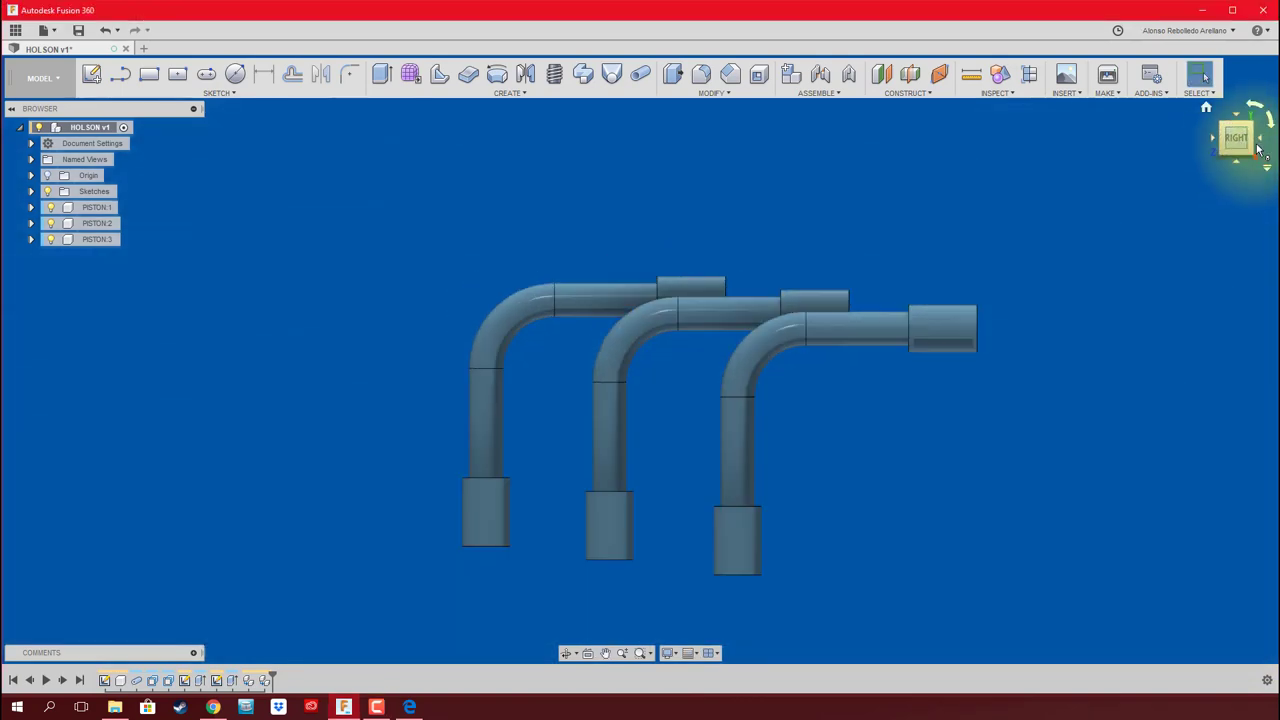
{"action": "left_click", "coordinate": [1262, 146]}
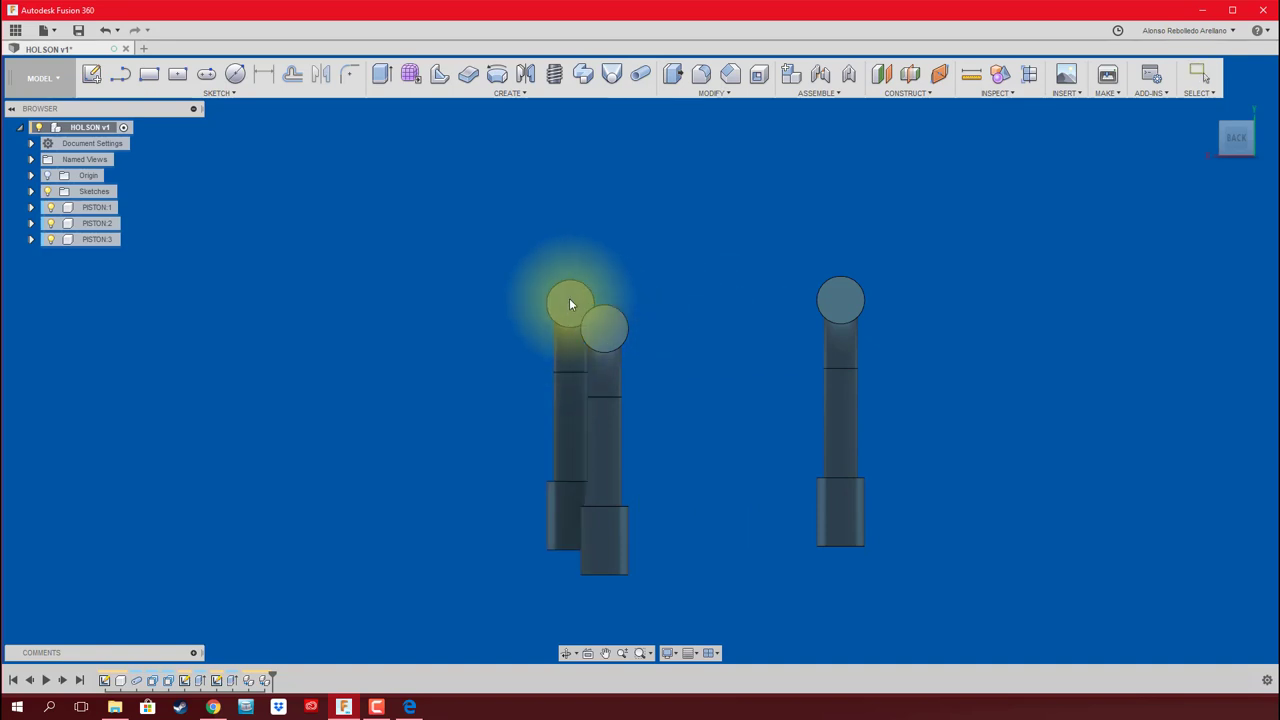
{"action": "left_click_drag", "start_coordinate": [541, 296], "coordinate": [552, 277]}
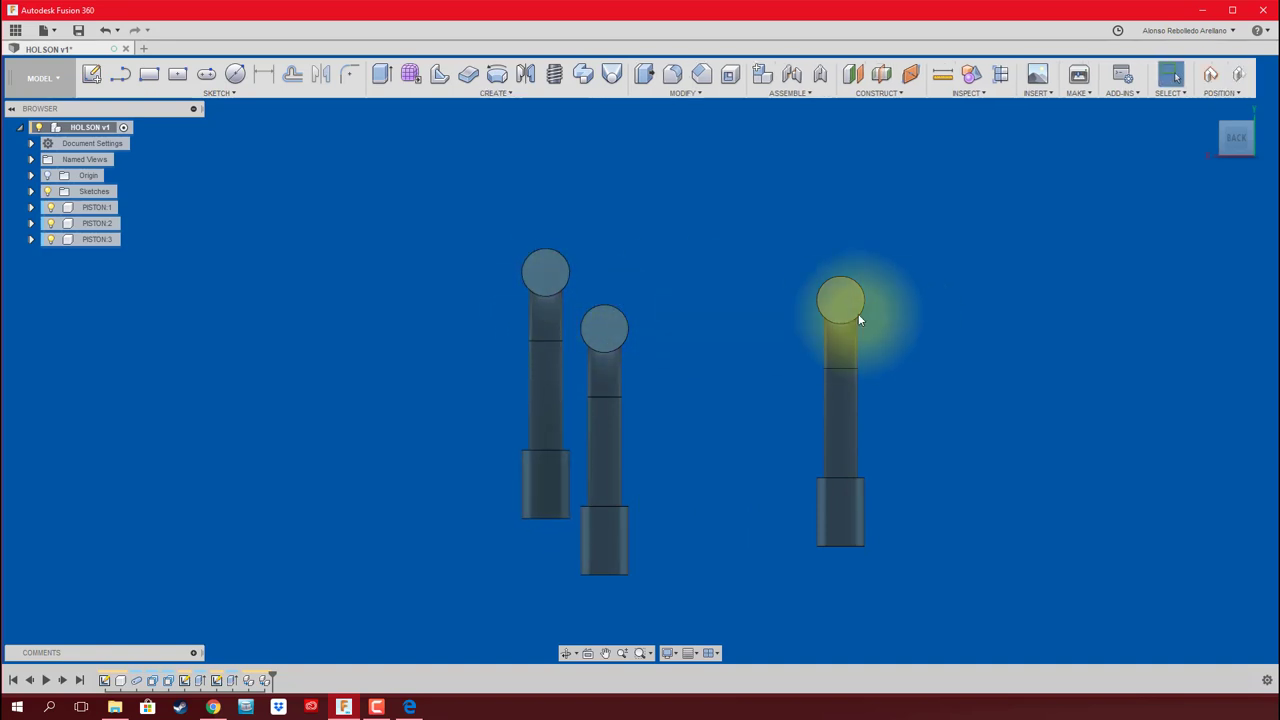
{"action": "mouse_move", "coordinate": [857, 313]}
{"action": "left_mouse_down"}
{"action": "mouse_move", "coordinate": [687, 267]}
{"action": "mouse_move", "coordinate": [646, 270]}
{"action": "left_mouse_up"}
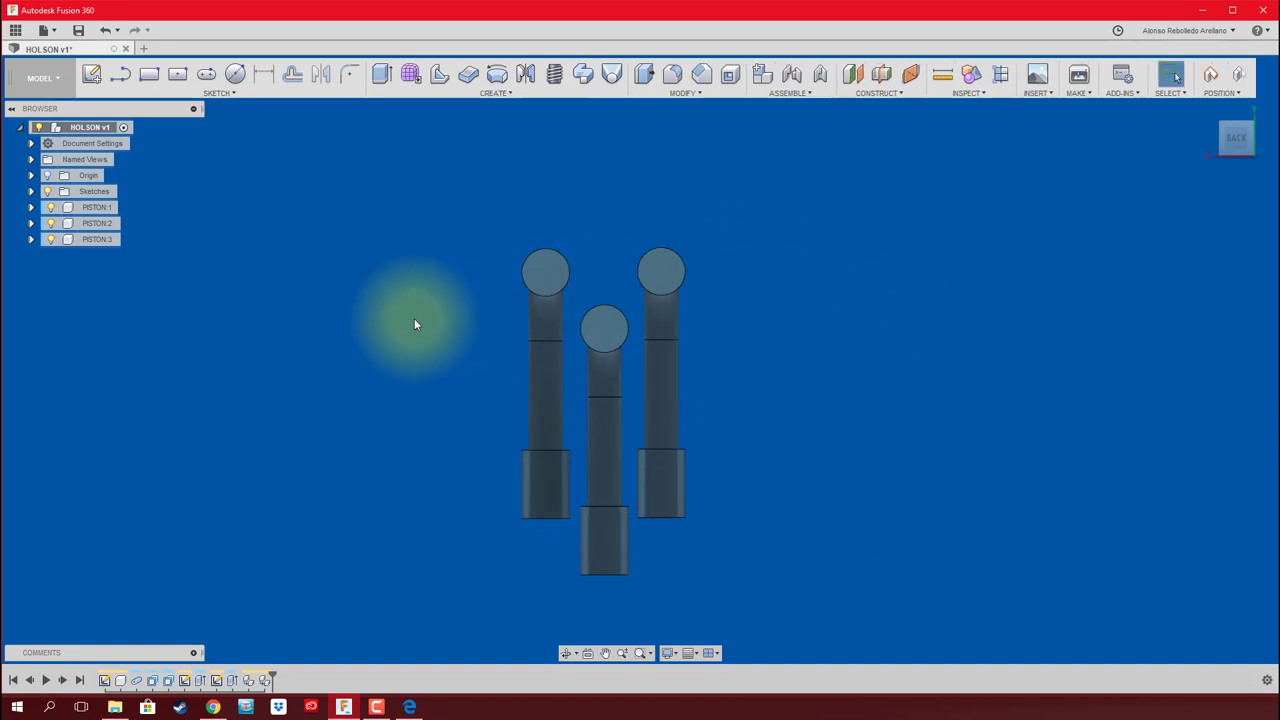
{"action": "scroll", "coordinate": [414, 318], "scroll_direction": "down", "scroll_amount": 1}
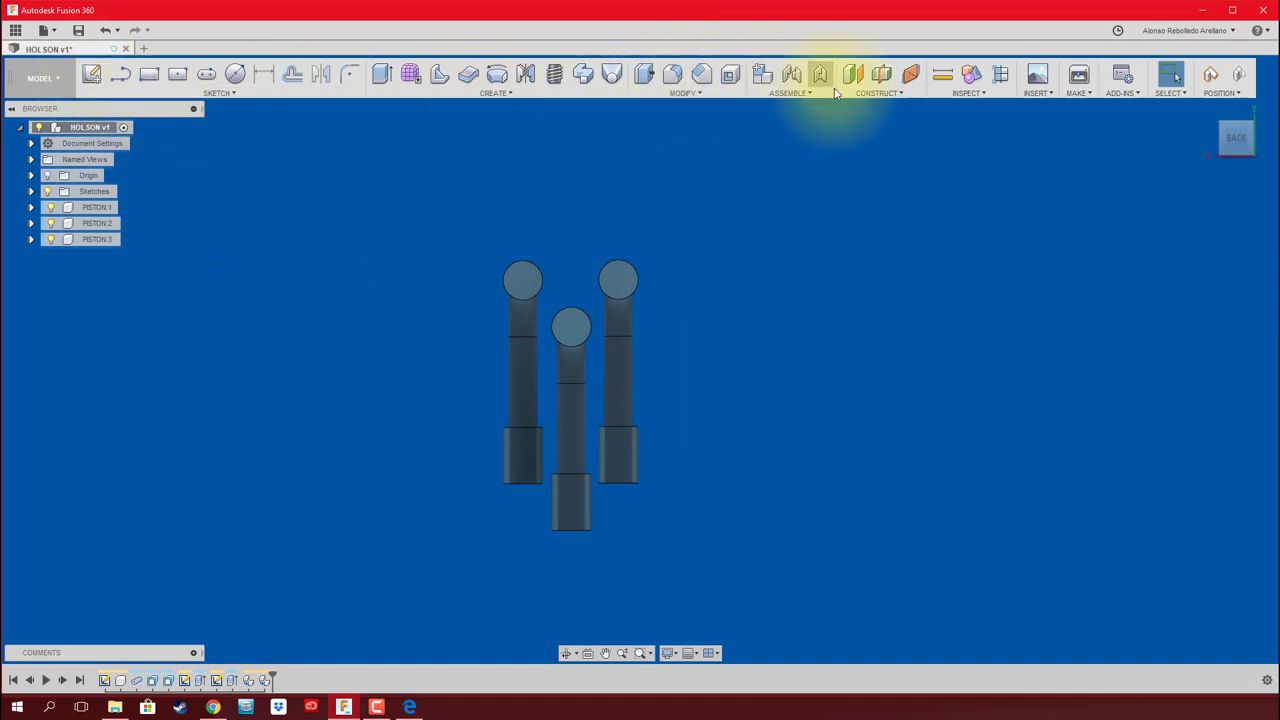
Create a new DISCO component and start a sketch on the origin plane
{"action": "left_click", "coordinate": [760, 76]}
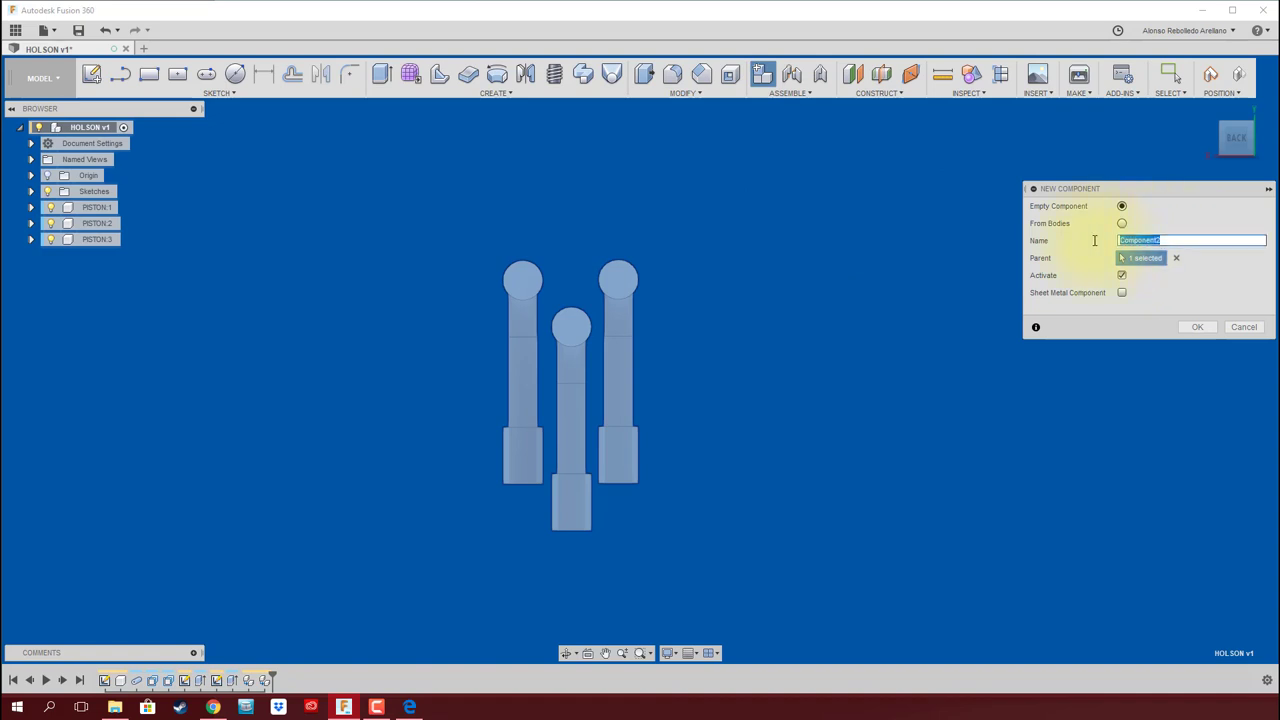
{"action": "type", "text": "CO"}
{"action": "left_click", "coordinate": [1197, 327]}
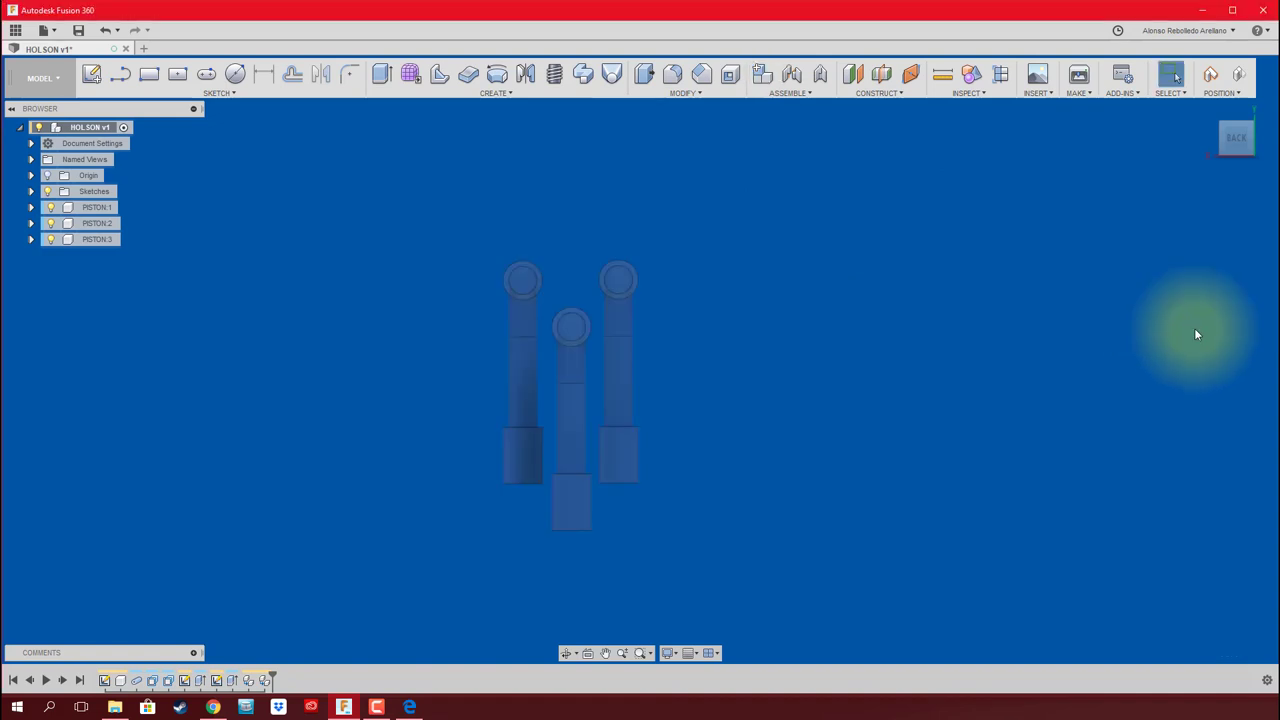
{"action": "left_click", "coordinate": [91, 74]}
{"action": "left_click", "coordinate": [656, 446]}
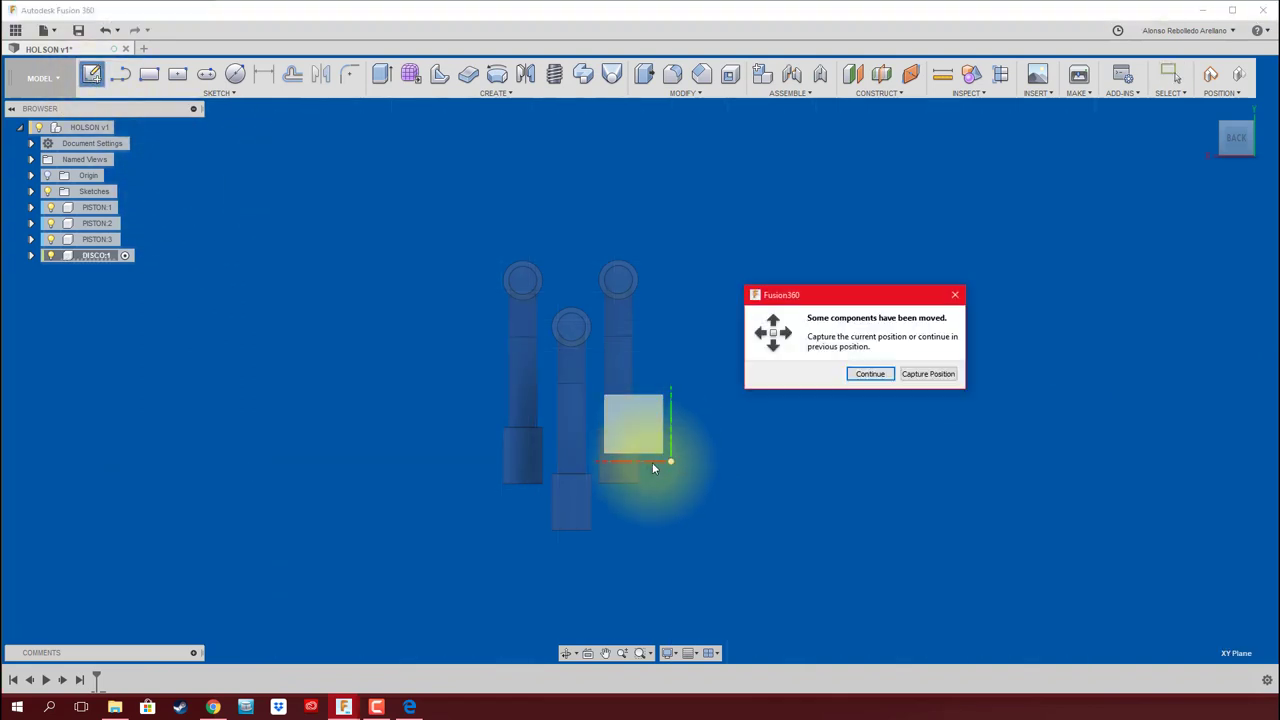
{"action": "left_click", "coordinate": [866, 372]}
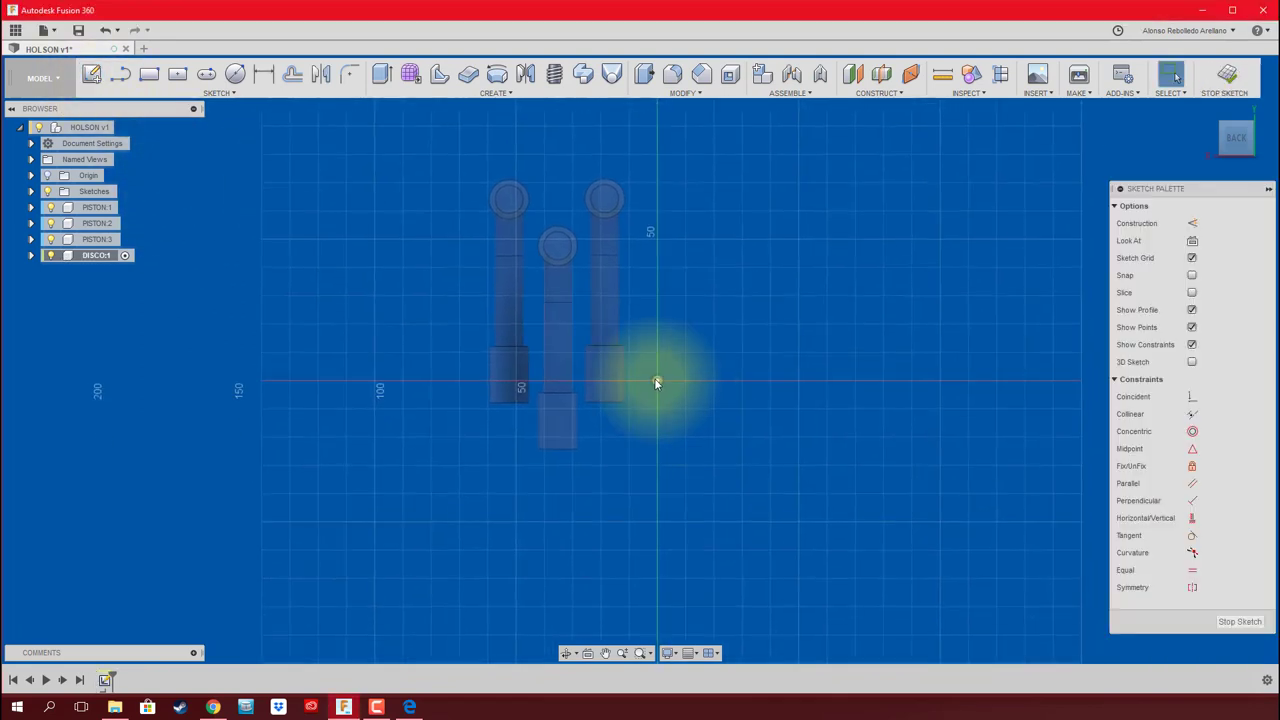
Draw a 60 mm diameter circle centred at the origin
{"action": "left_click", "coordinate": [235, 74]}
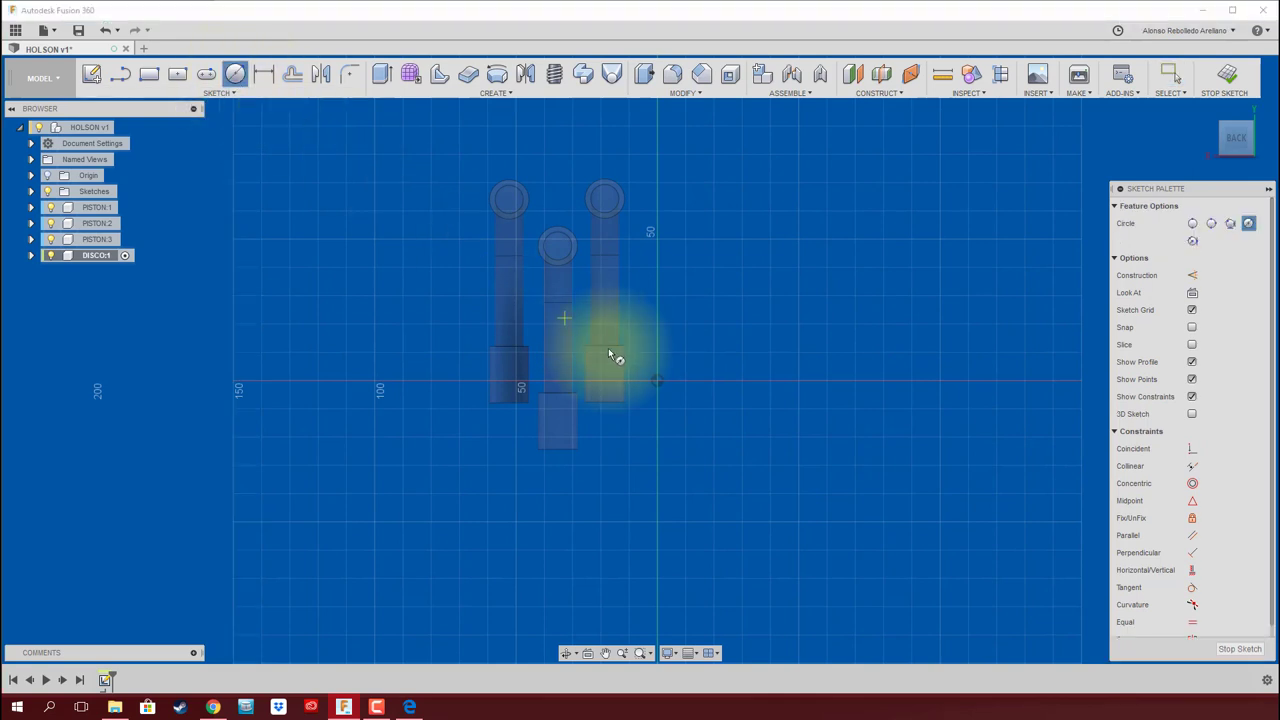
{"action": "left_click", "coordinate": [657, 381]}
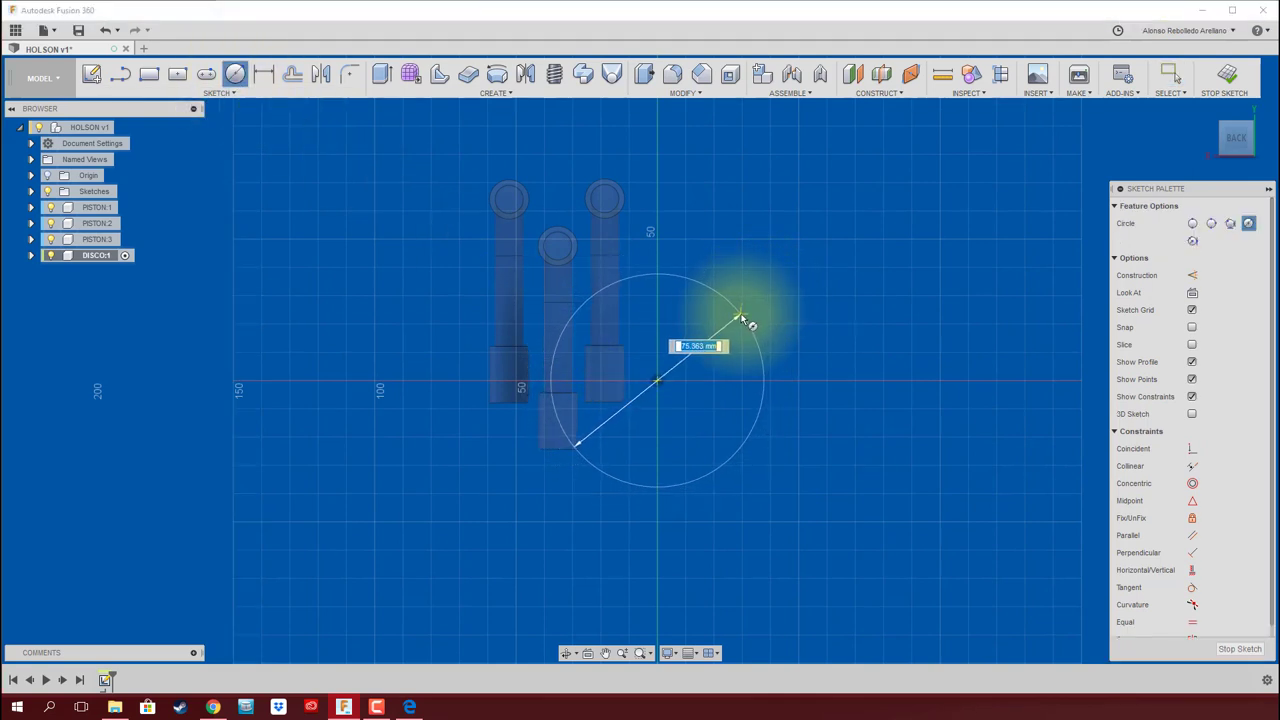
{"action": "key", "text": "Tab"}
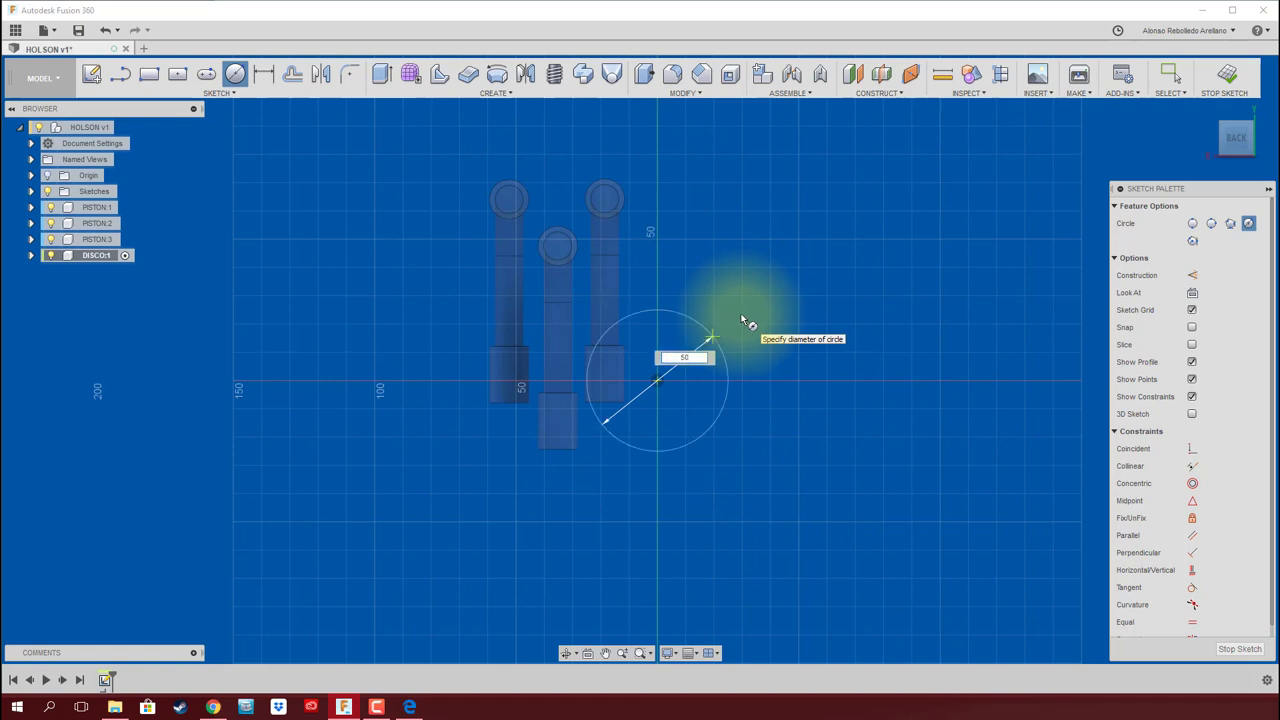
{"action": "type", "text": "60"}
{"action": "key", "text": "Tab"}
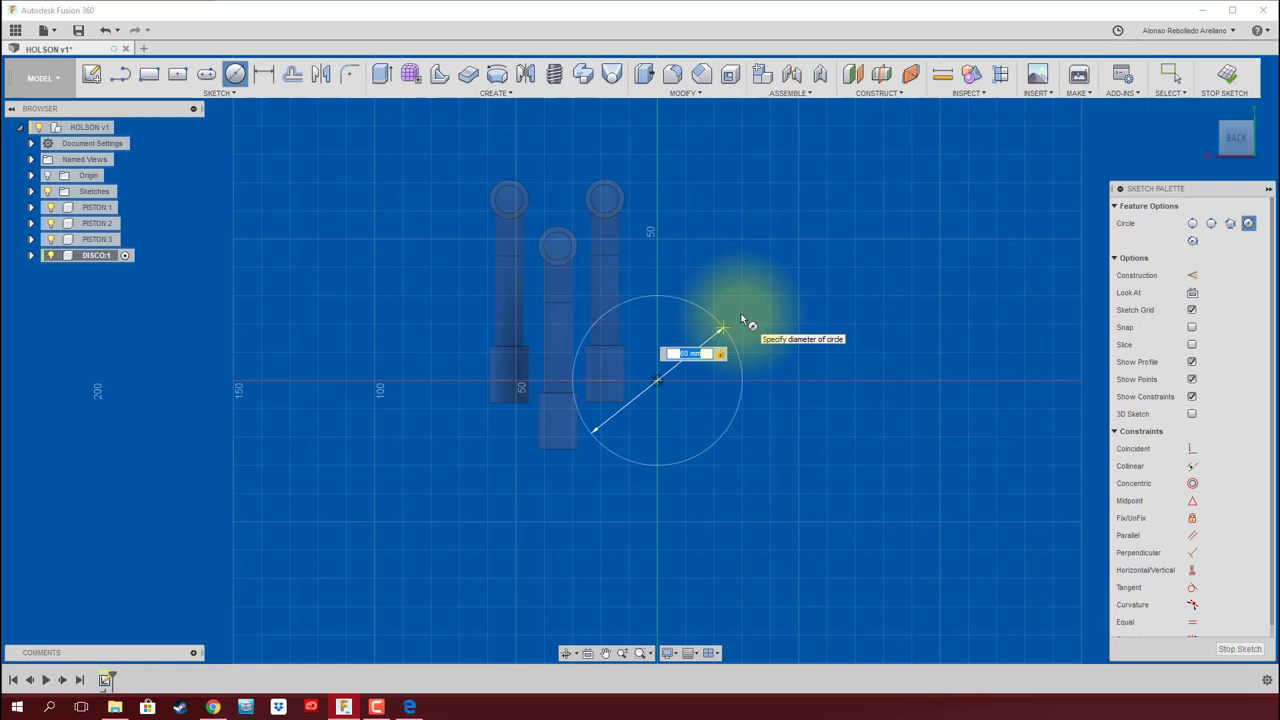
{"action": "key", "text": "Return"}
{"action": "key", "text": "Escape"}
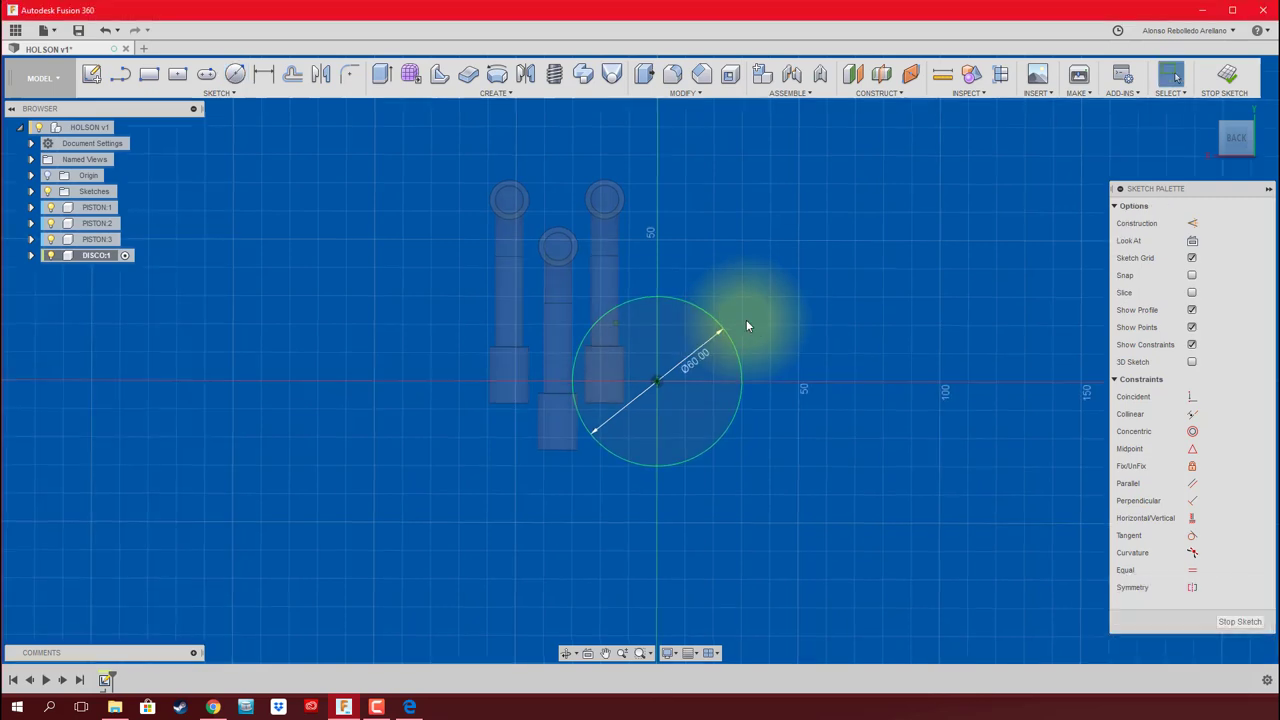
{"action": "middle_click_drag", "start_coordinate": [746, 319], "coordinate": [786, 363], "text": "shift"}
{"action": "key", "text": "e"}
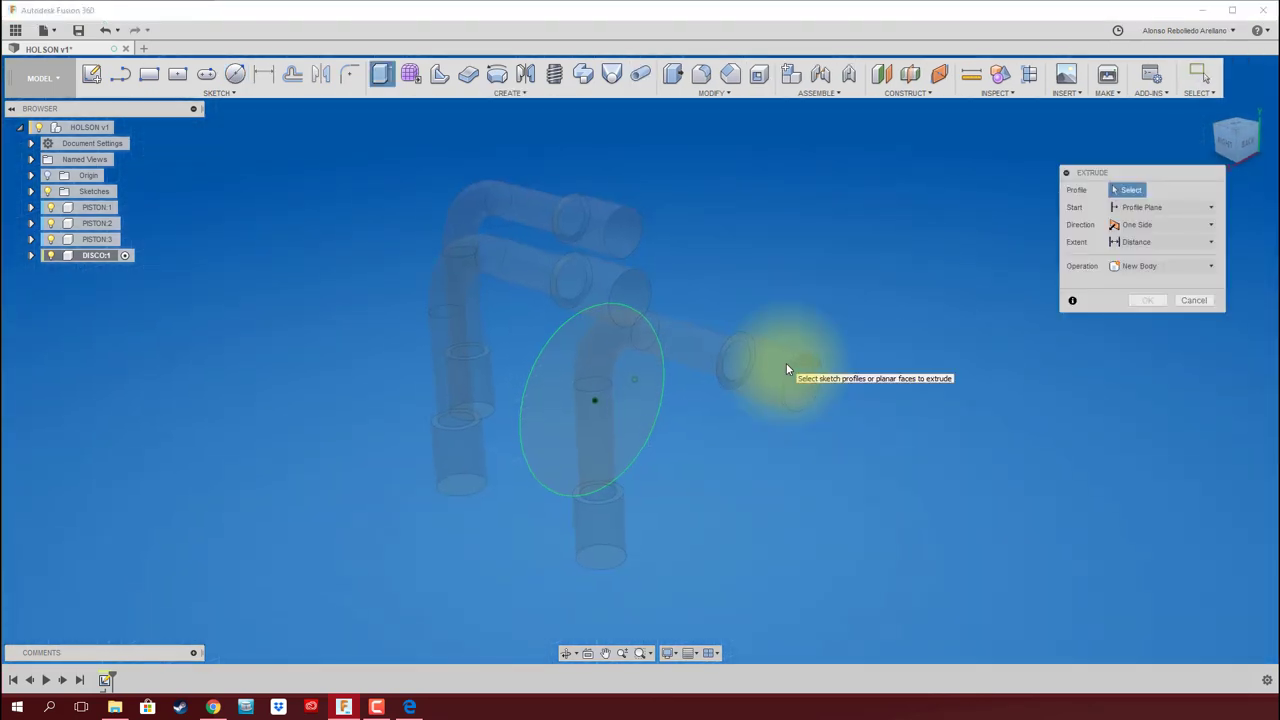
Extrude the 60 mm circle into a solid cylinder 60 mm deep
{"action": "left_click", "coordinate": [651, 425]}
{"action": "left_click_drag", "start_coordinate": [597, 398], "coordinate": [431, 339]}
{"action": "middle_click_drag", "start_coordinate": [431, 337], "coordinate": [467, 364], "text": "shift"}
{"action": "type", "text": "60"}
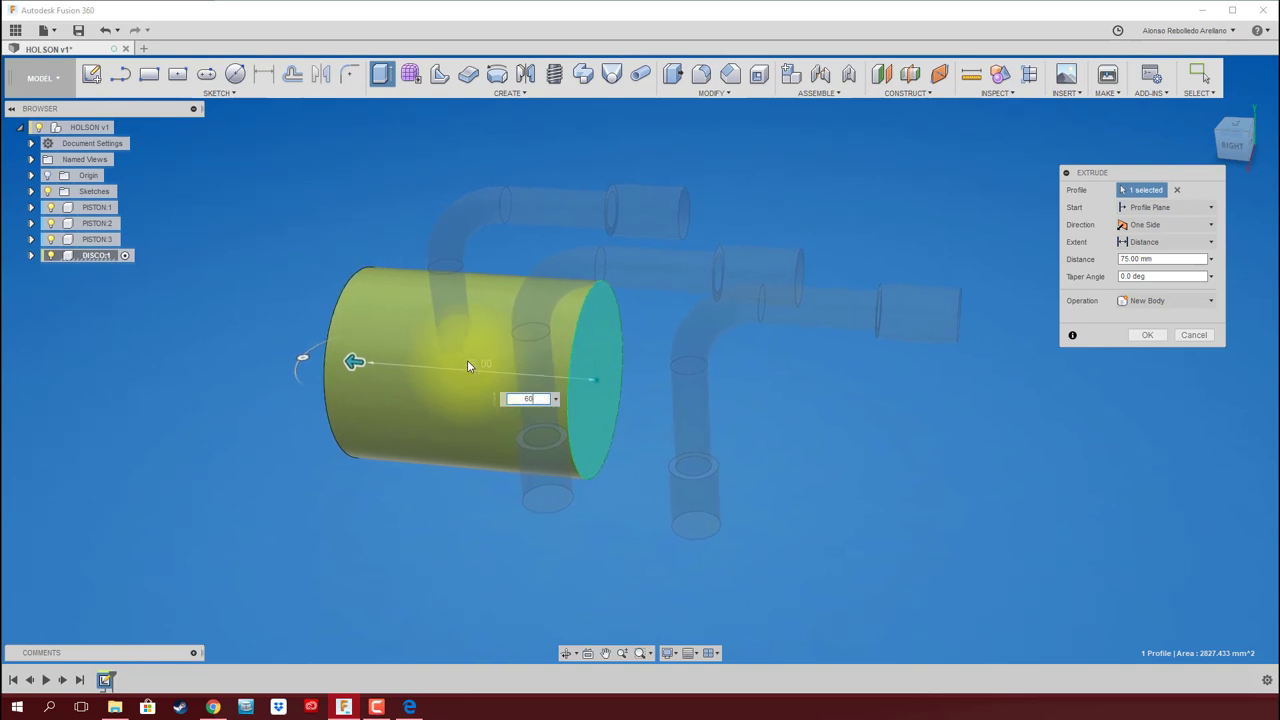
{"action": "key", "text": "Return"}
Measure the pipe end's circular edge to confirm it is 14 mm across
{"action": "mouse_move", "coordinate": [467, 360]}
{"action": "middle_mouse_down", "text": "shift"}
{"action": "mouse_move", "coordinate": [859, 426]}
{"action": "mouse_move", "coordinate": [876, 271]}
{"action": "middle_mouse_up", "text": "shift"}
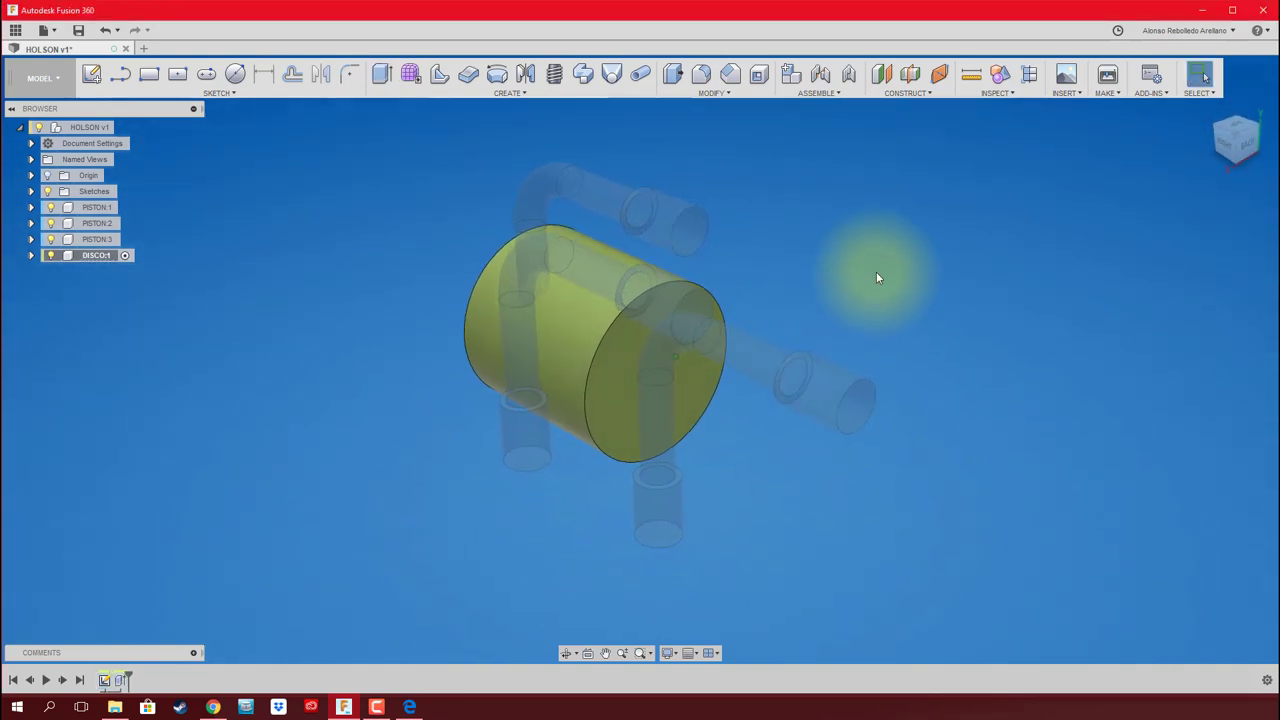
{"action": "left_click", "coordinate": [971, 74]}
{"action": "left_click", "coordinate": [866, 384]}
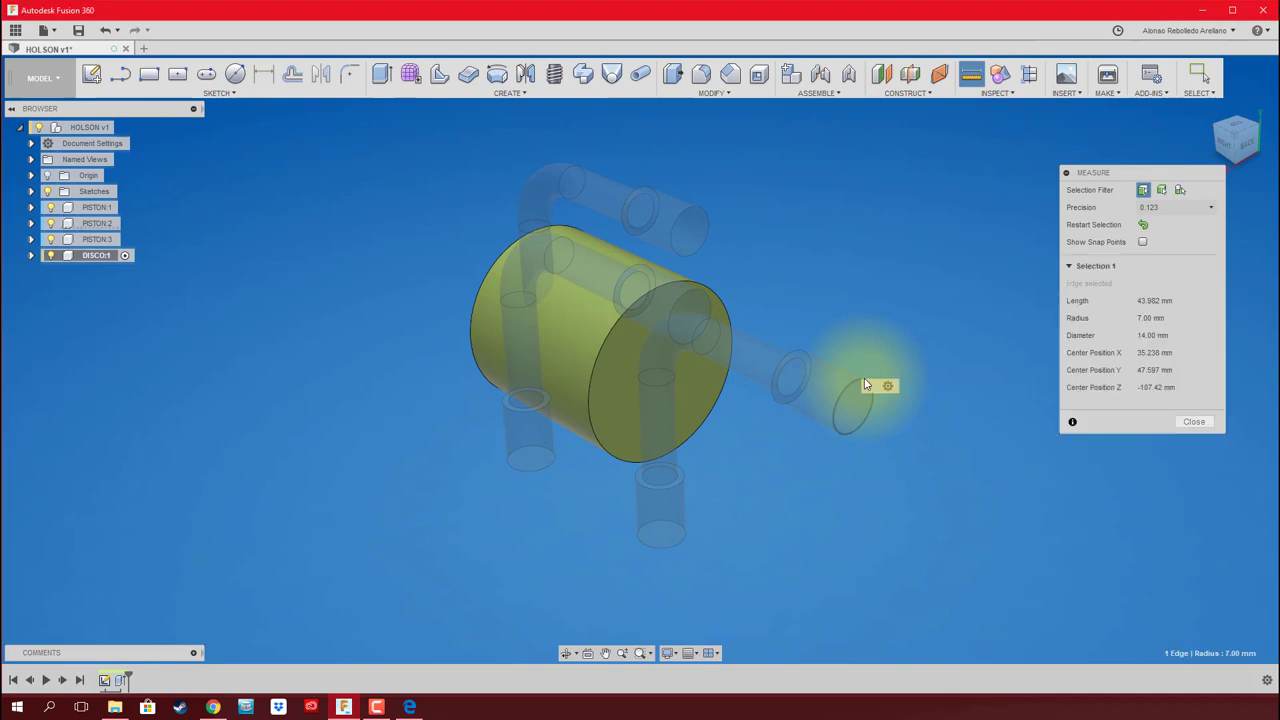
{"action": "left_click", "coordinate": [1188, 422]}
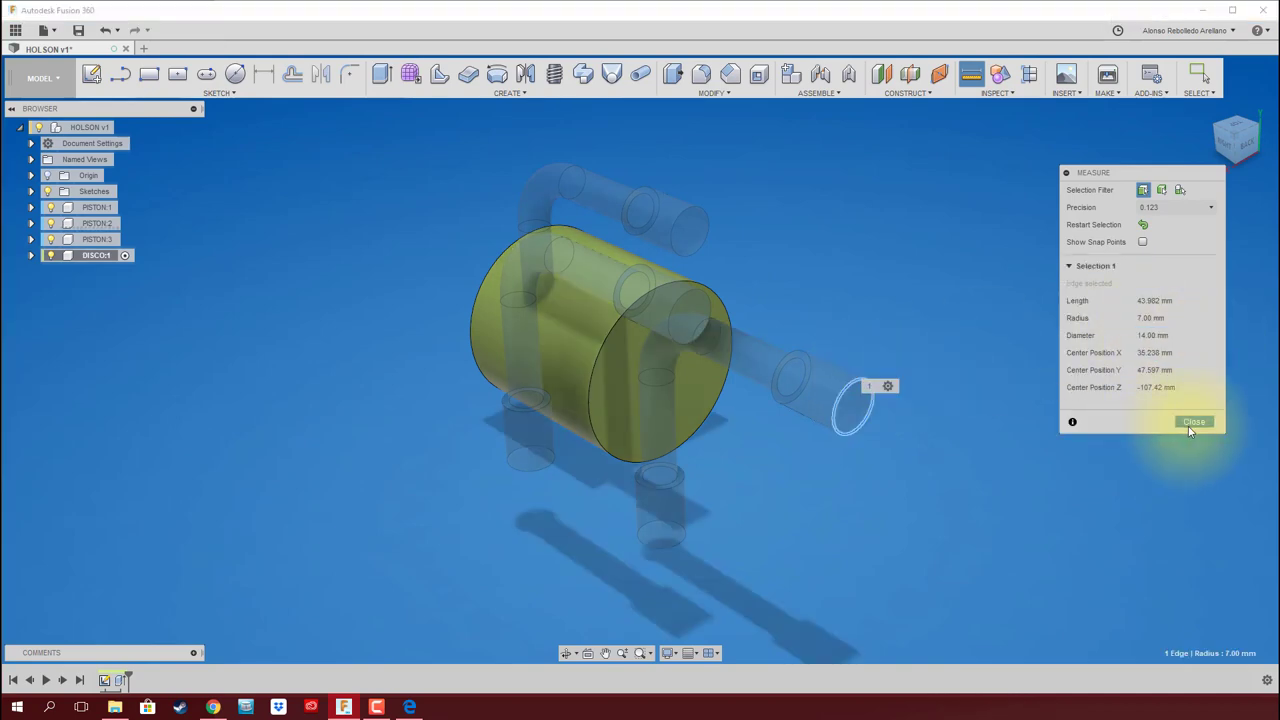
{"action": "middle_click_drag", "start_coordinate": [1150, 440], "coordinate": [283, 218], "text": "shift"}
Sketch a 40 mm circle centred on the disc's end face and make it construction geometry
{"action": "left_click", "coordinate": [235, 74]}
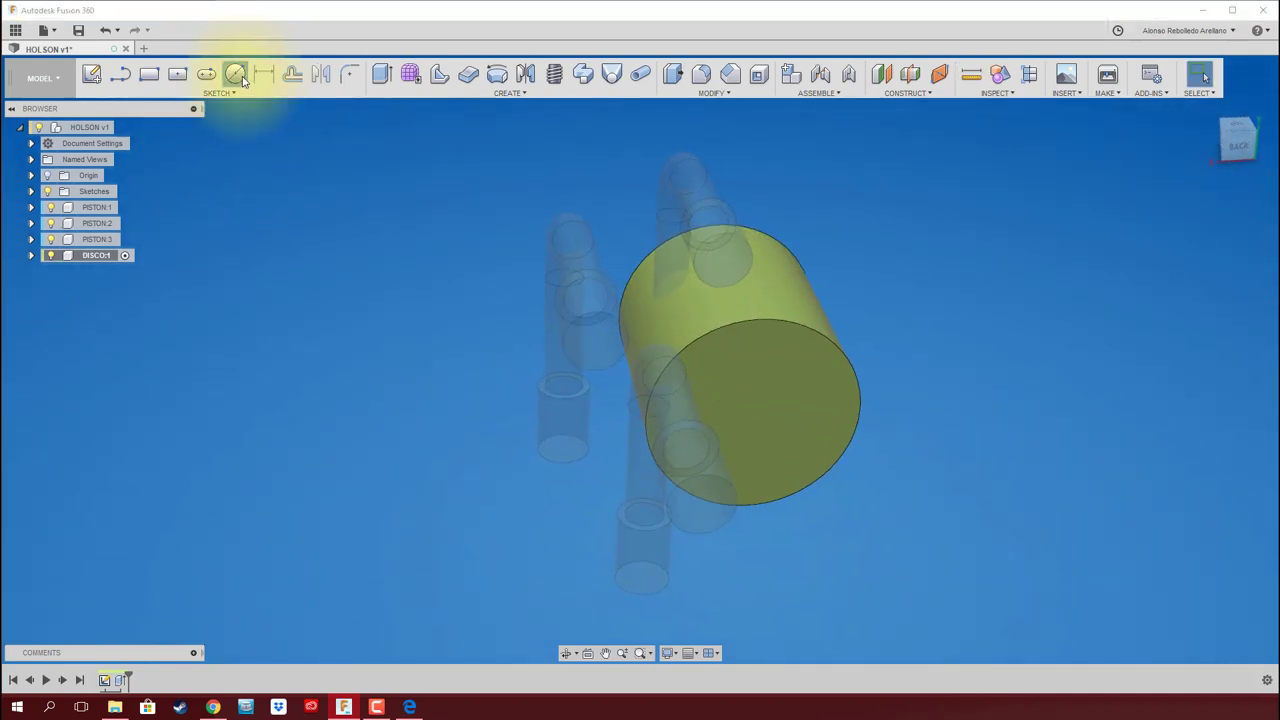
{"action": "left_click", "coordinate": [790, 367]}
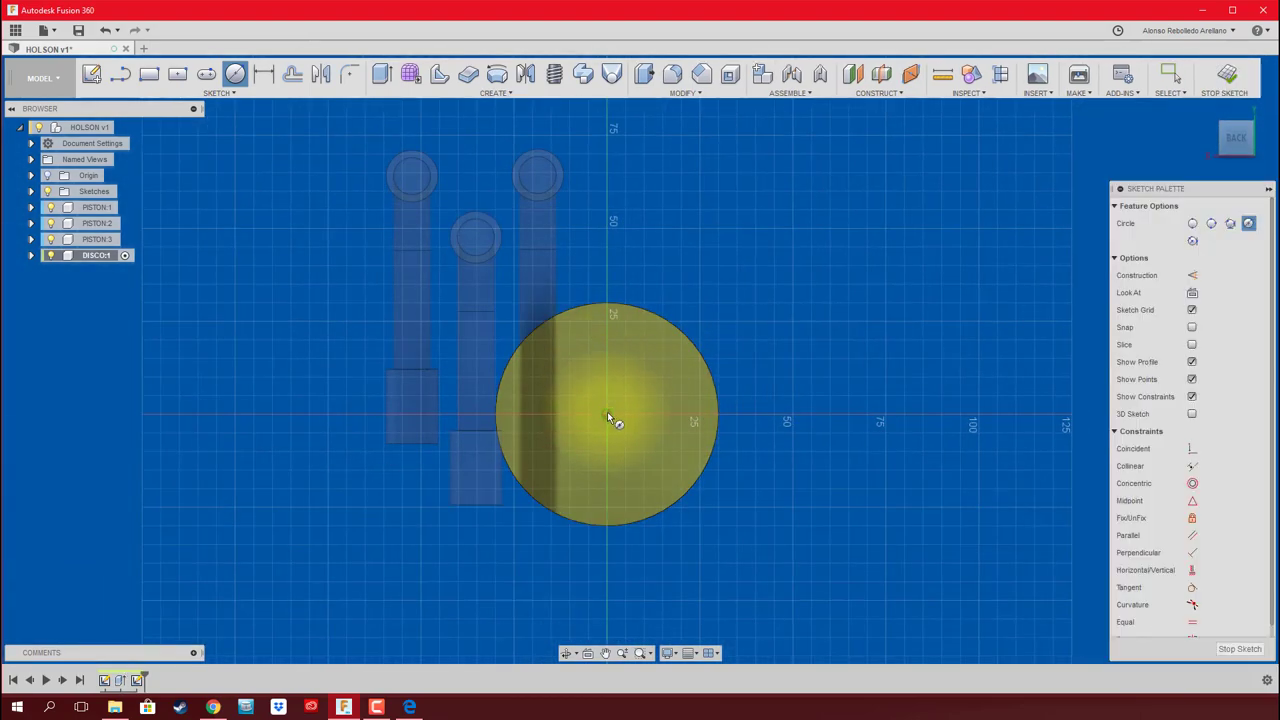
{"action": "left_click", "coordinate": [607, 413]}
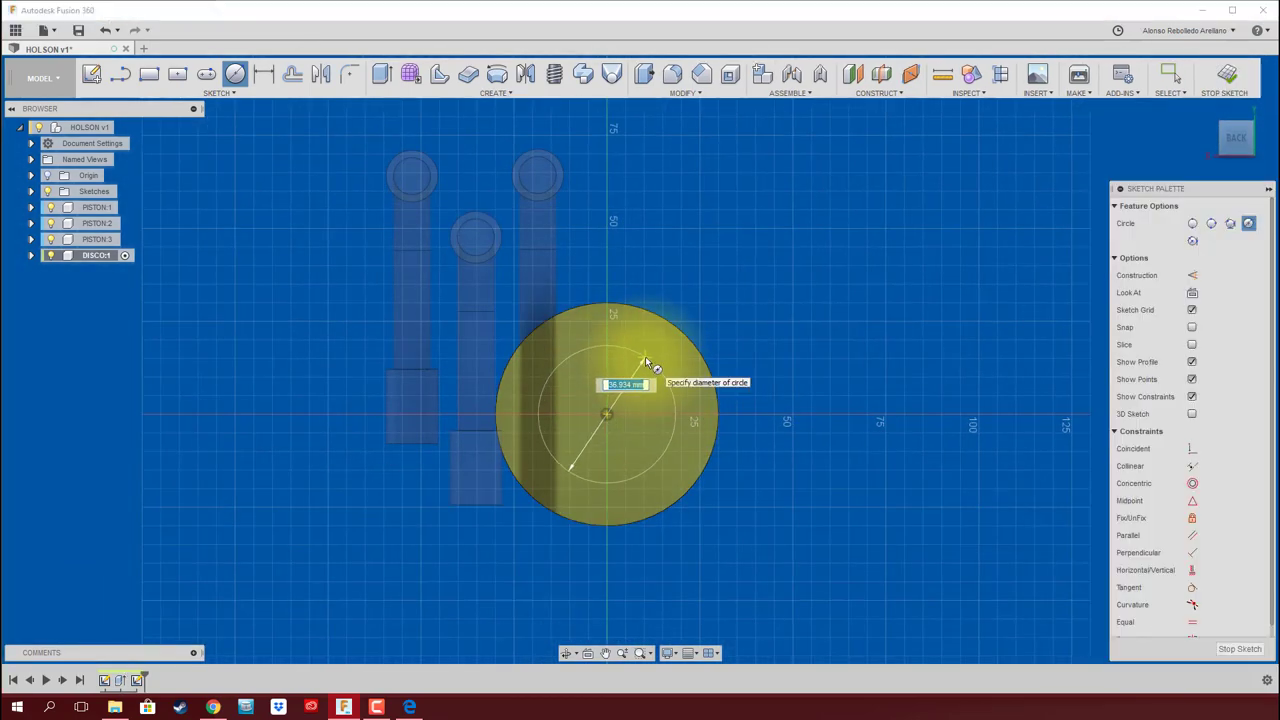
{"action": "type", "text": "35"}
{"action": "key", "text": "Return"}
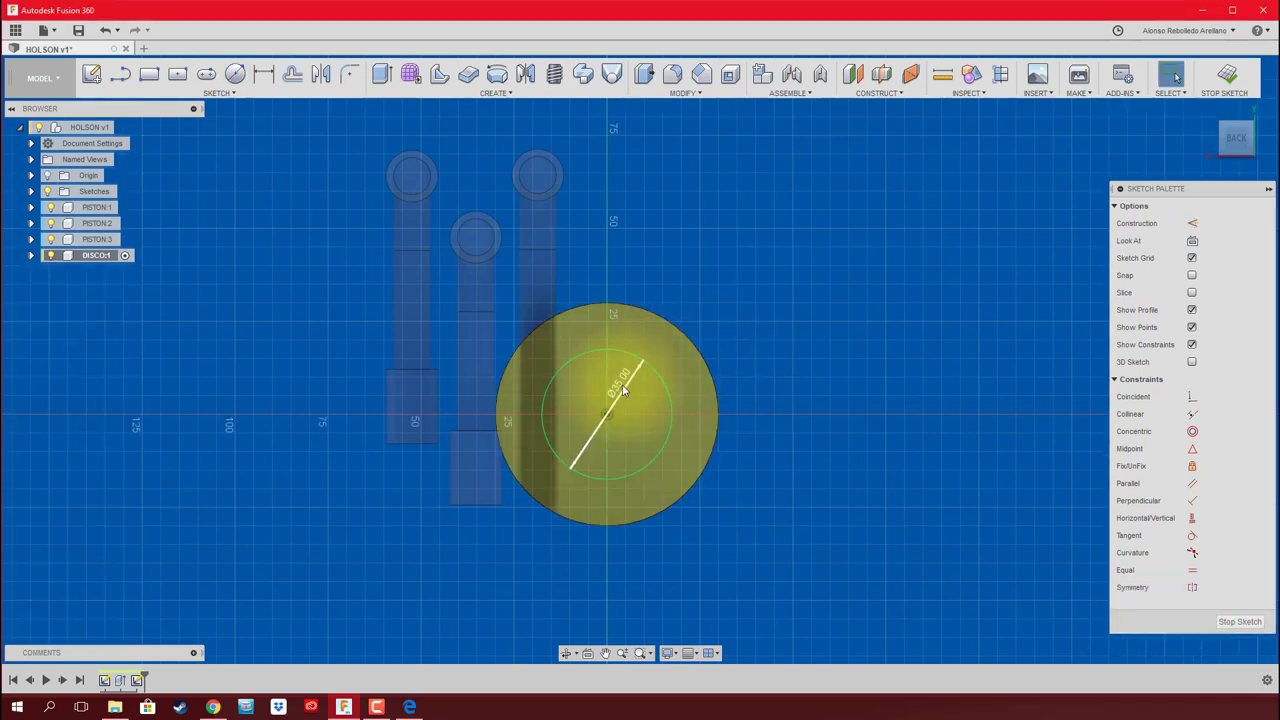
{"action": "double_click", "coordinate": [620, 390]}
{"action": "type", "text": "40"}
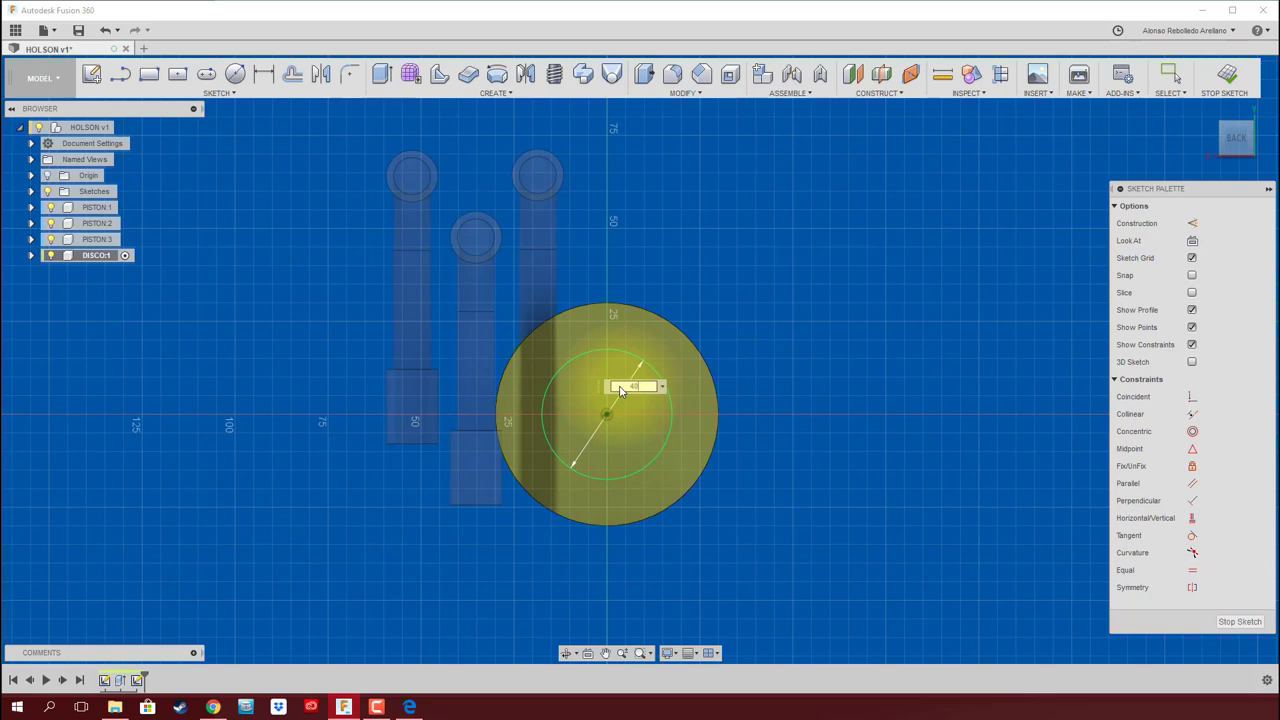
{"action": "key", "text": "Return"}
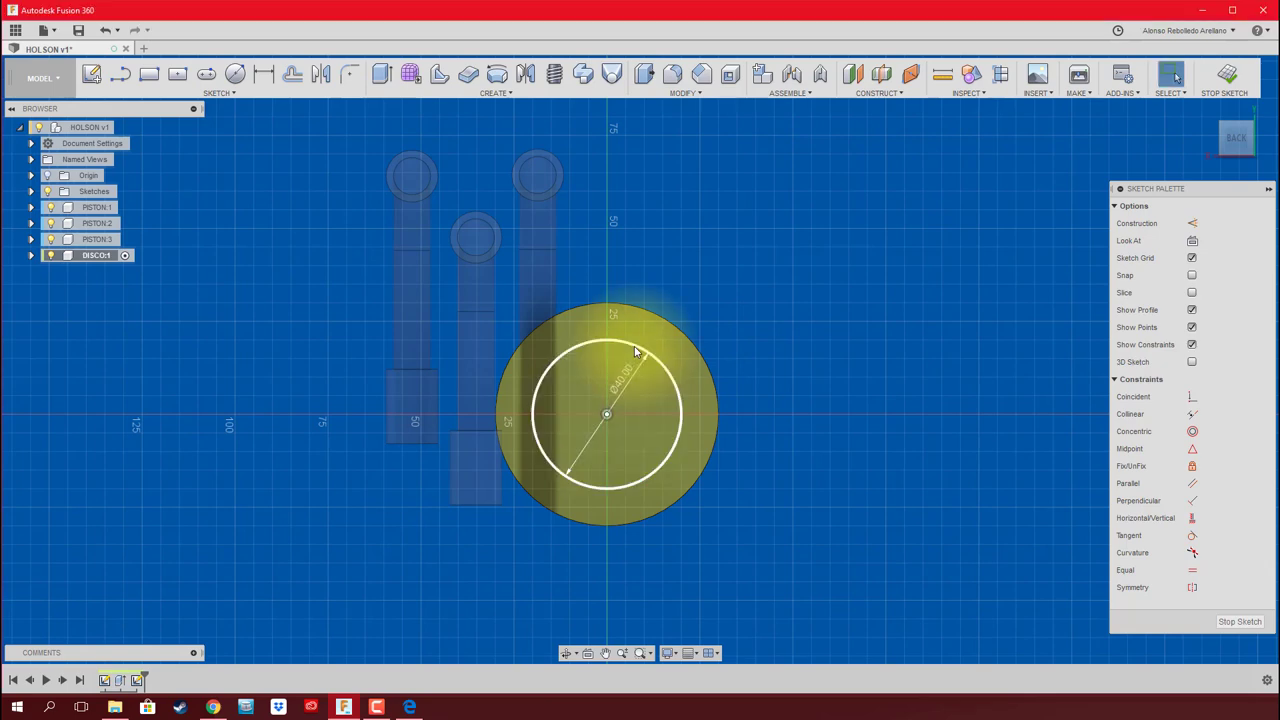
{"action": "left_click", "coordinate": [660, 362]}
{"action": "left_click", "coordinate": [1193, 258]}
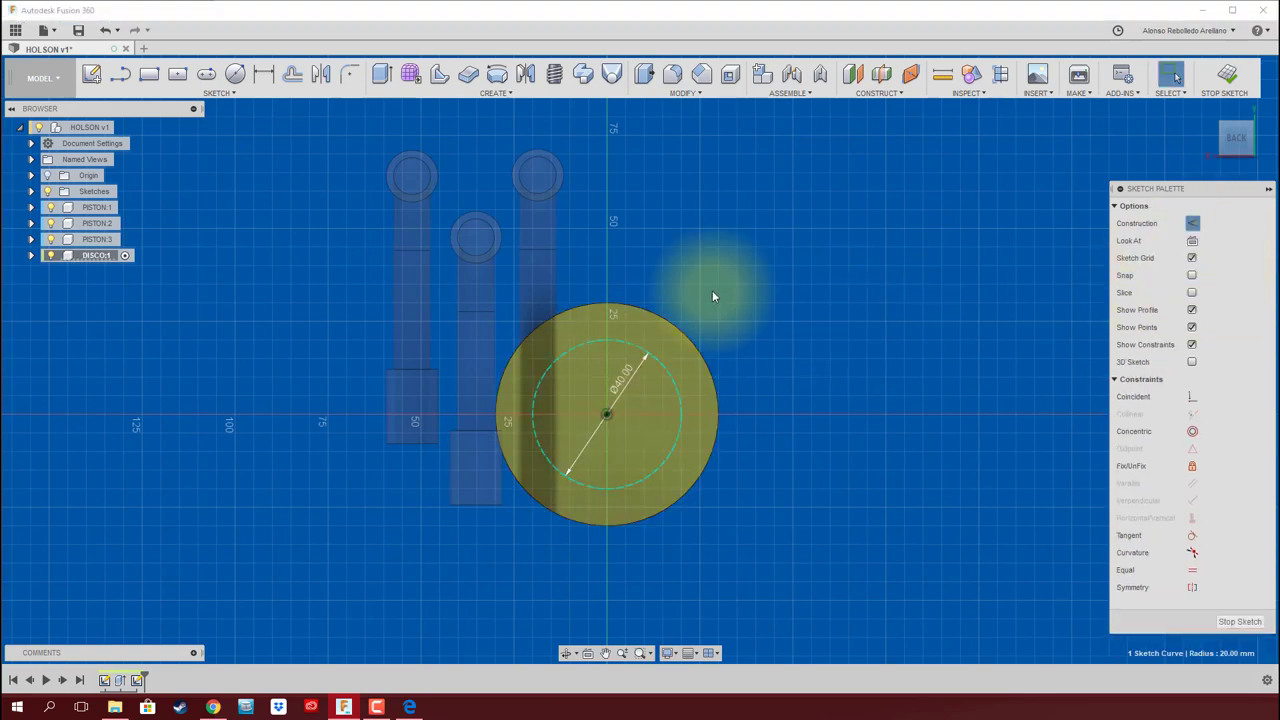
Draw a 14 mm circle centred on the 40 mm construction circle
{"action": "left_click", "coordinate": [236, 76]}
{"action": "scroll", "coordinate": [645, 300], "scroll_direction": "up", "scroll_amount": 2}
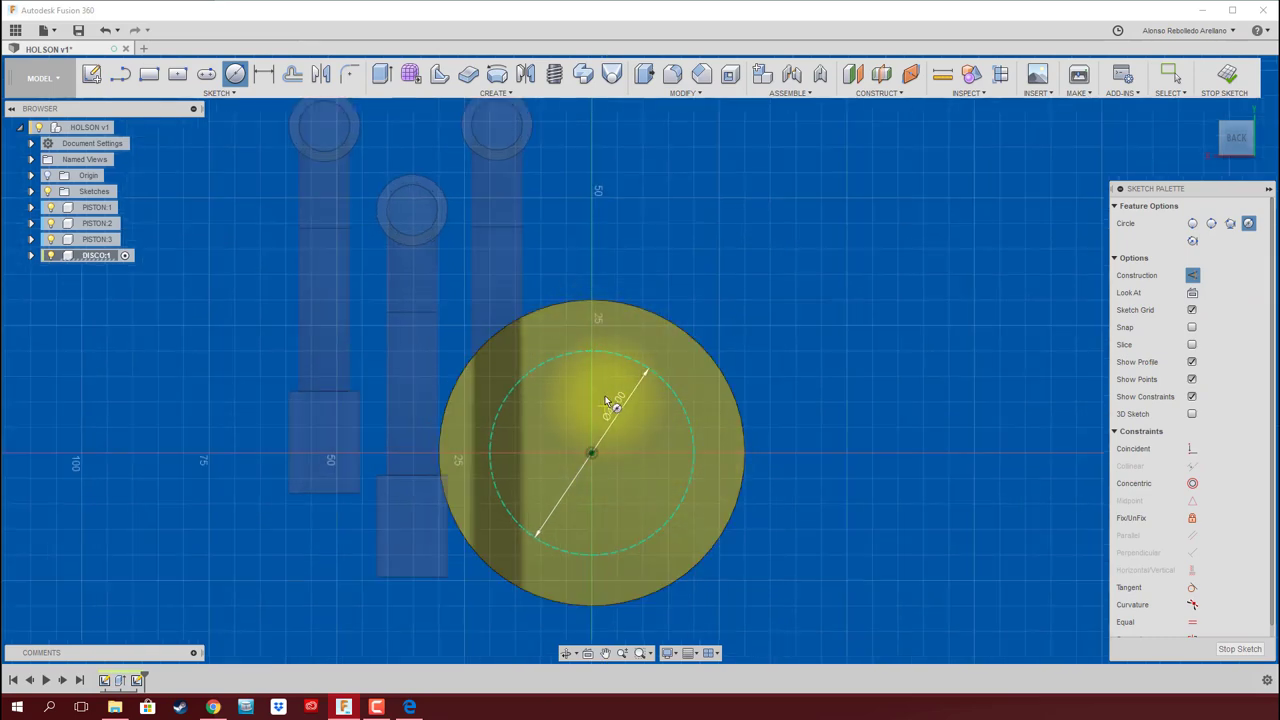
{"action": "left_click", "coordinate": [591, 350]}
{"action": "type", "text": "14"}
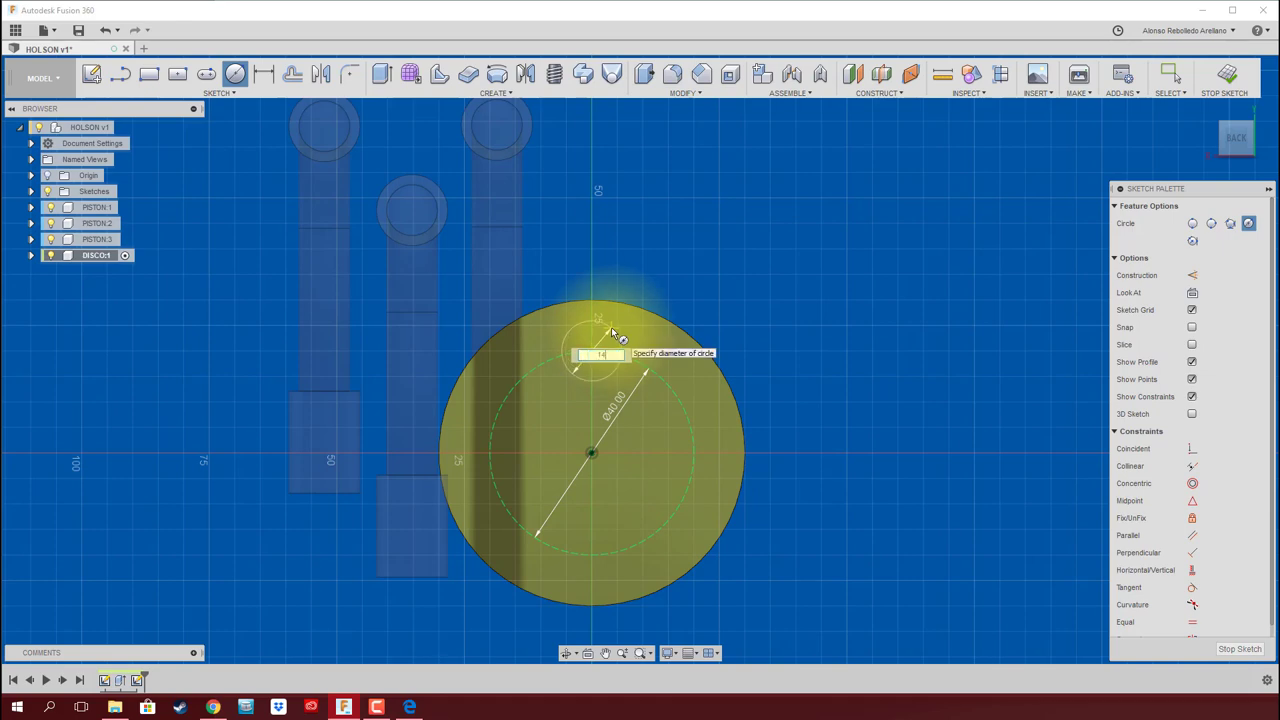
{"action": "key", "text": "Return"}
{"action": "key", "text": "Escape"}
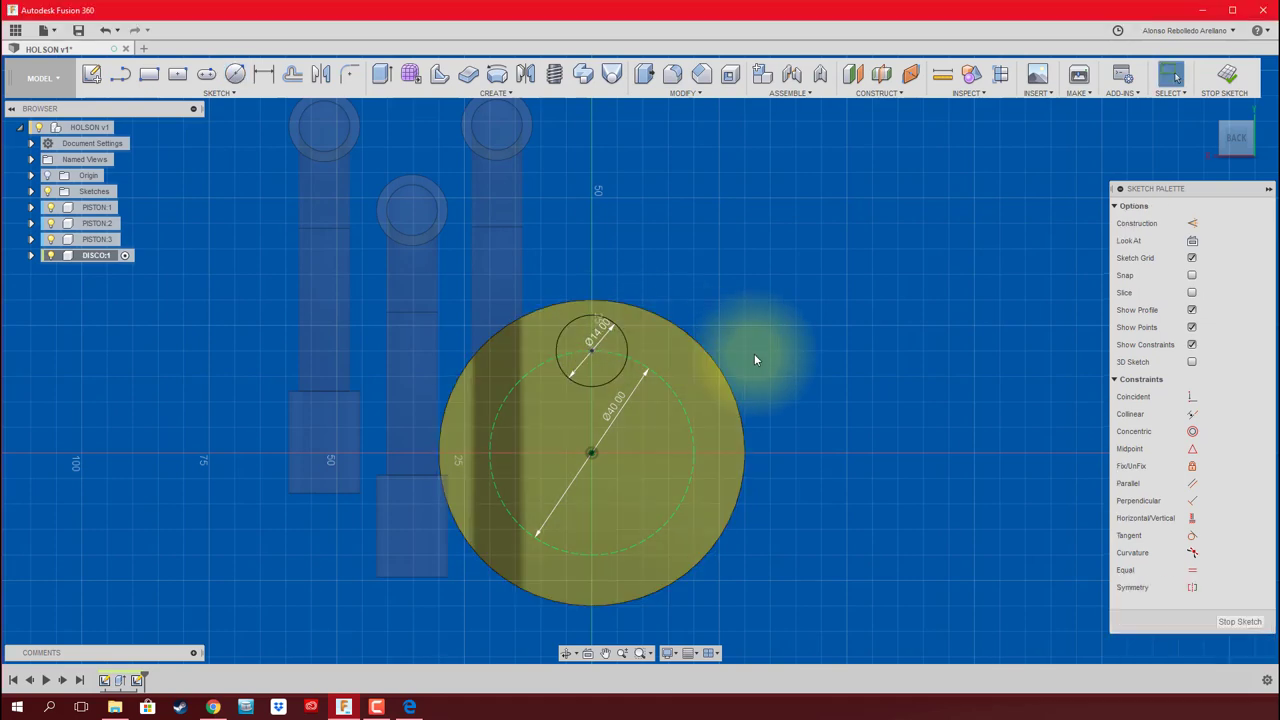
{"action": "middle_click_drag", "start_coordinate": [755, 360], "coordinate": [865, 363], "text": "shift"}
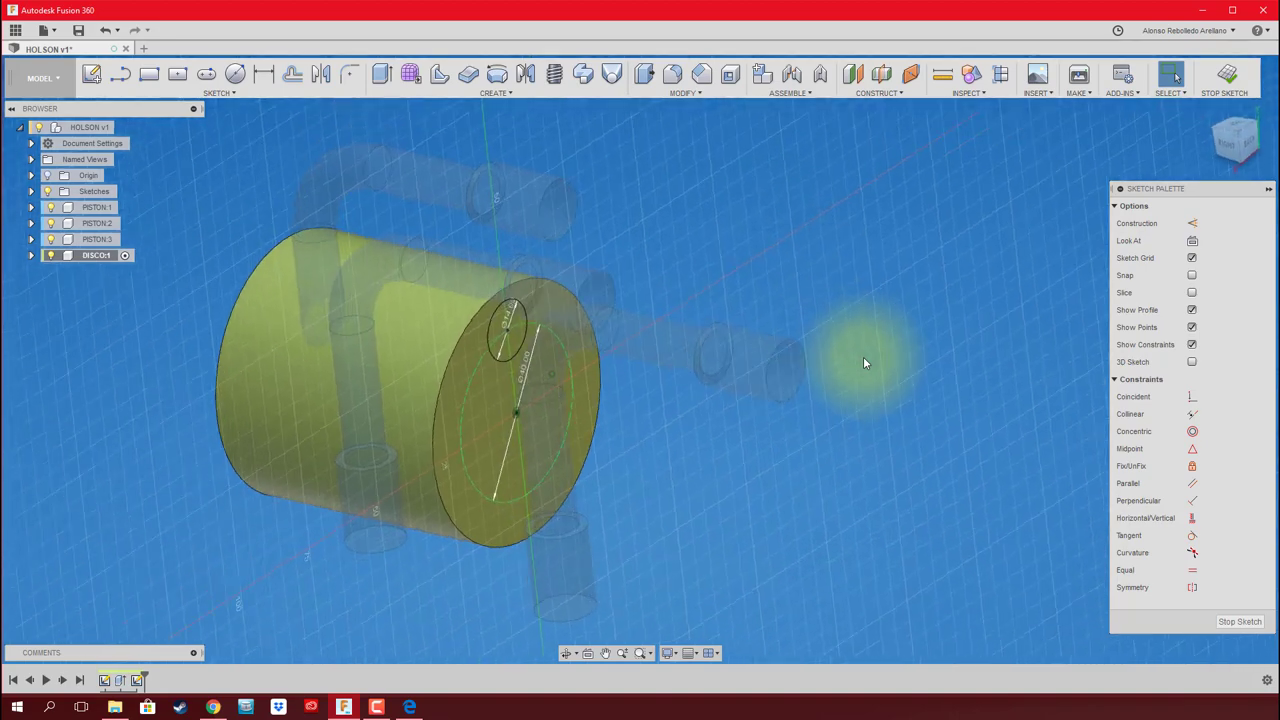
Extrude the small circle as a 120 mm deep cut into the cylinder
{"action": "key", "text": "e"}
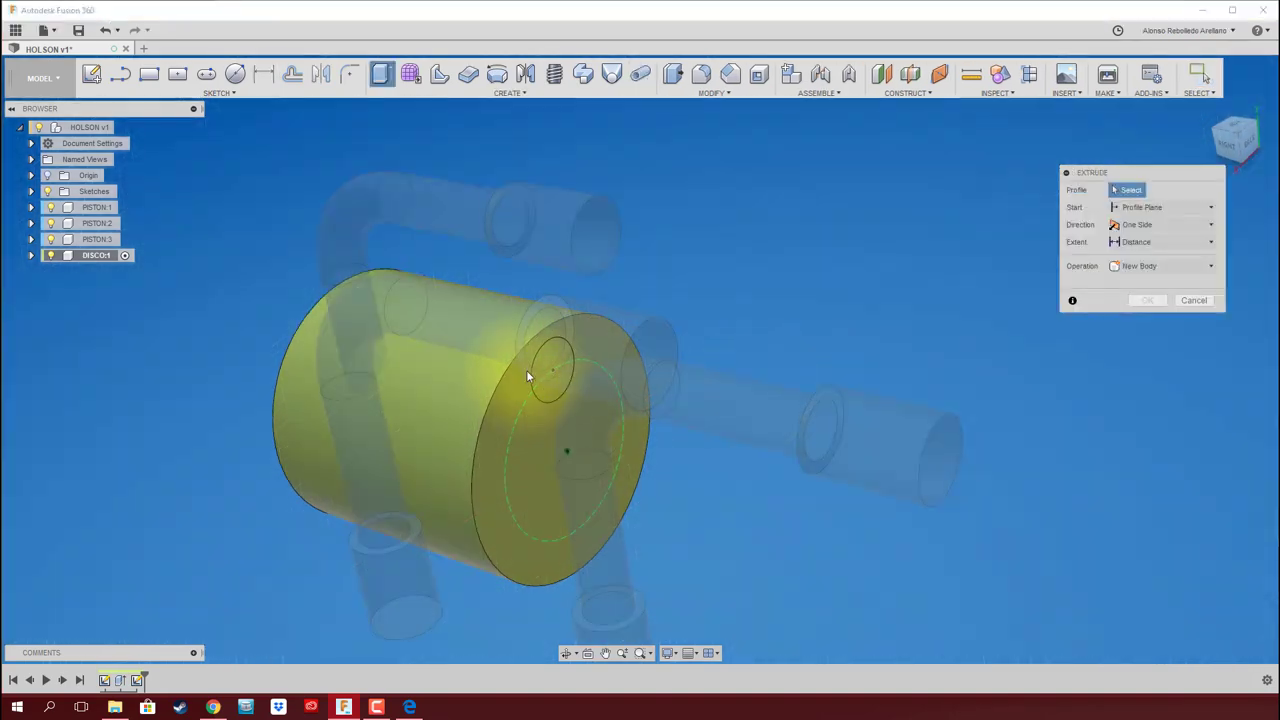
{"action": "left_click", "coordinate": [550, 368]}
{"action": "left_click_drag", "start_coordinate": [563, 366], "coordinate": [188, 296]}
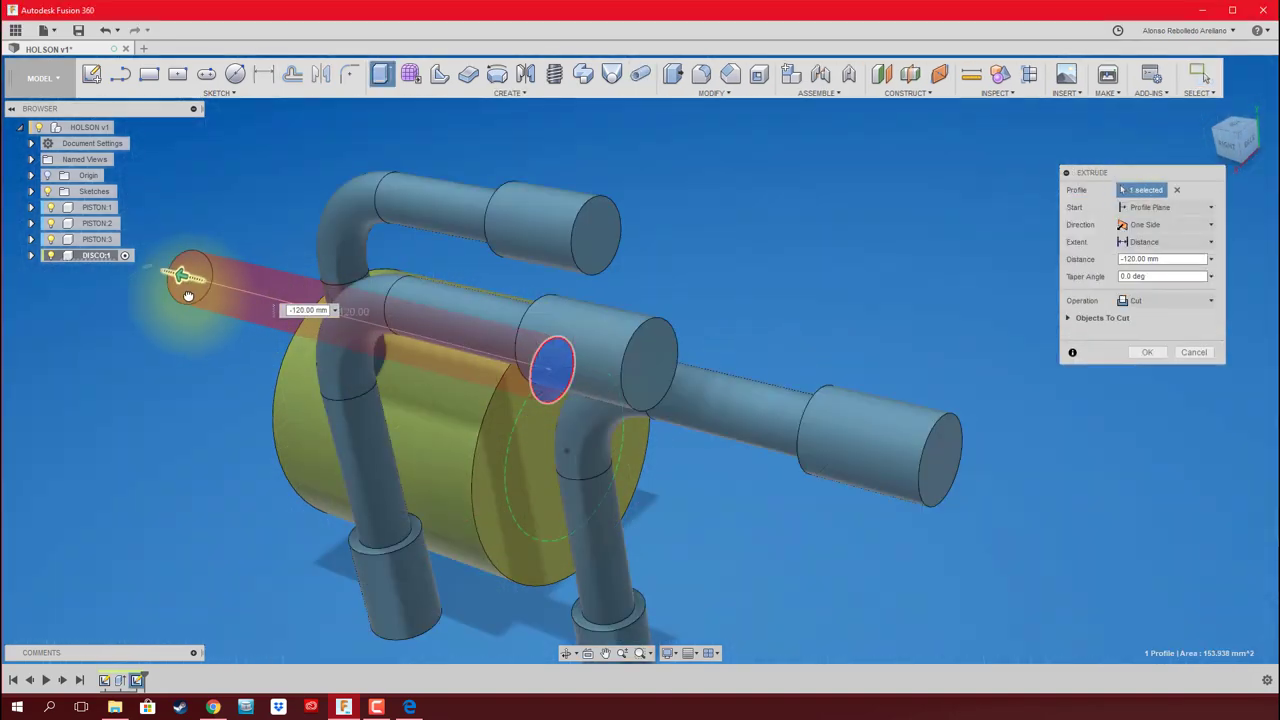
{"action": "left_click", "coordinate": [1149, 352]}
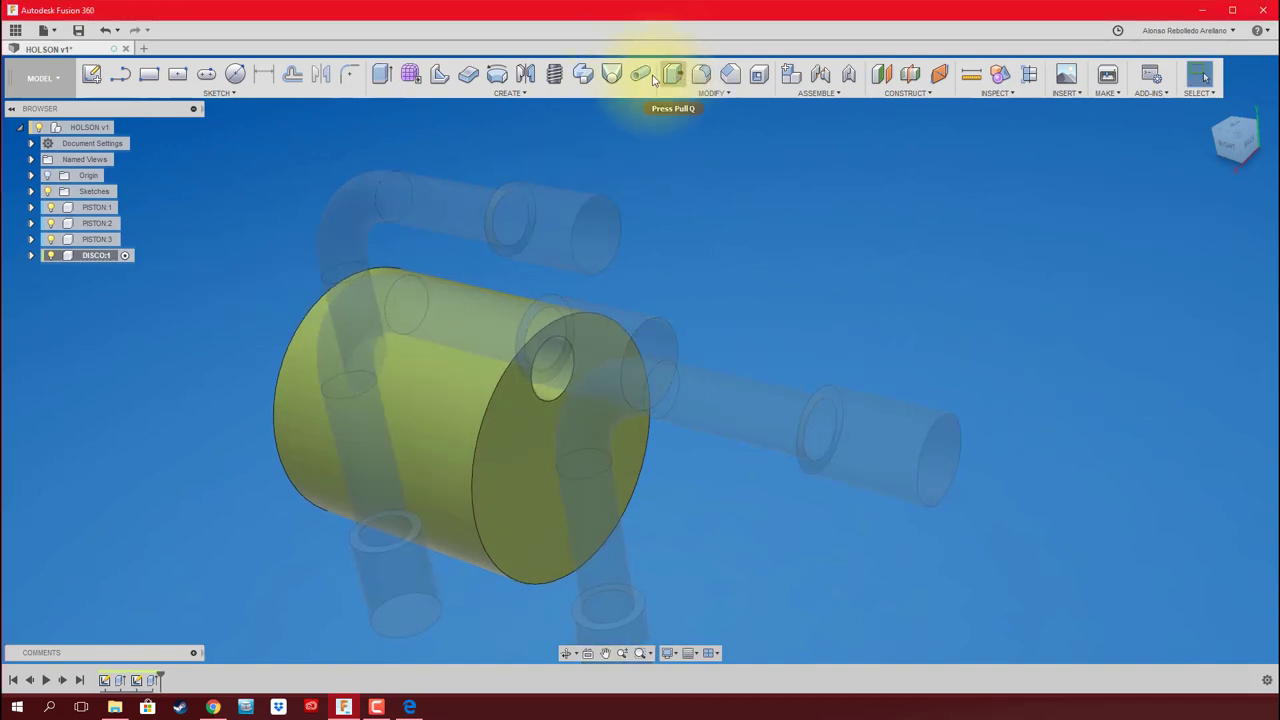
Press-pull the cylinder's round side face outward 5 mm, widening the radius to 35 mm
{"action": "left_click", "coordinate": [688, 78]}
{"action": "left_click", "coordinate": [443, 392]}
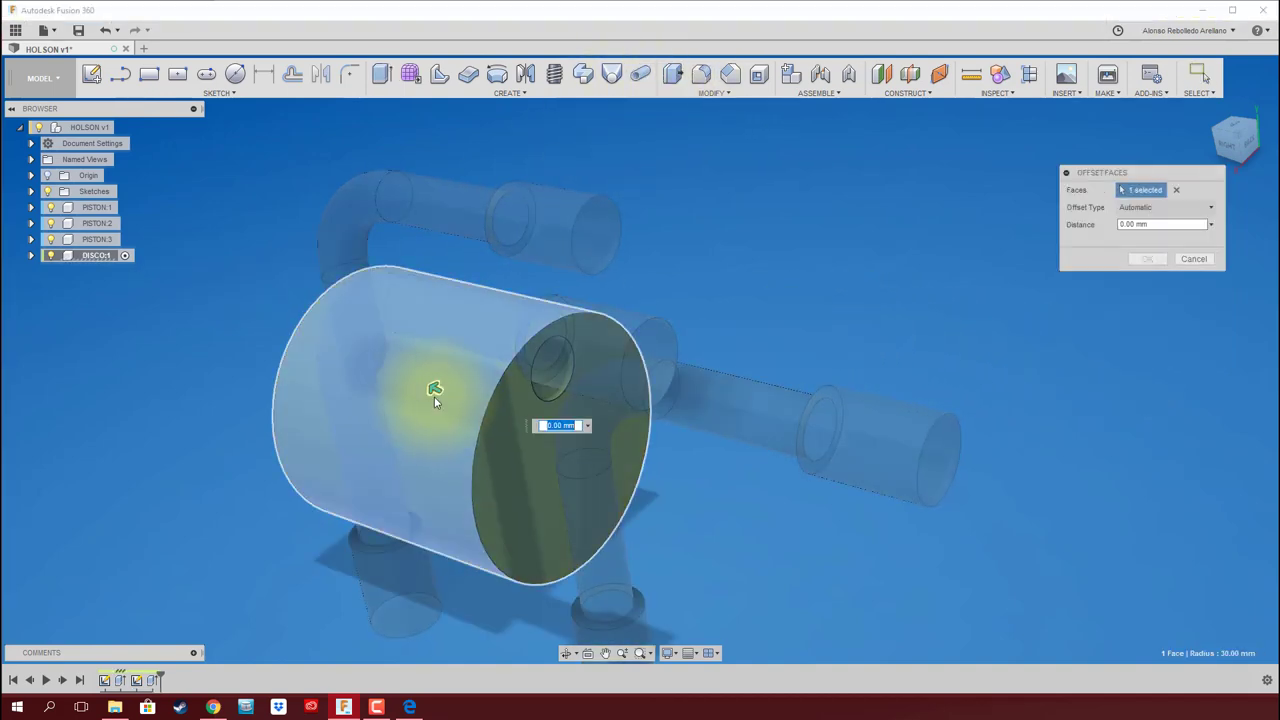
{"action": "left_click_drag", "start_coordinate": [434, 388], "coordinate": [420, 380]}
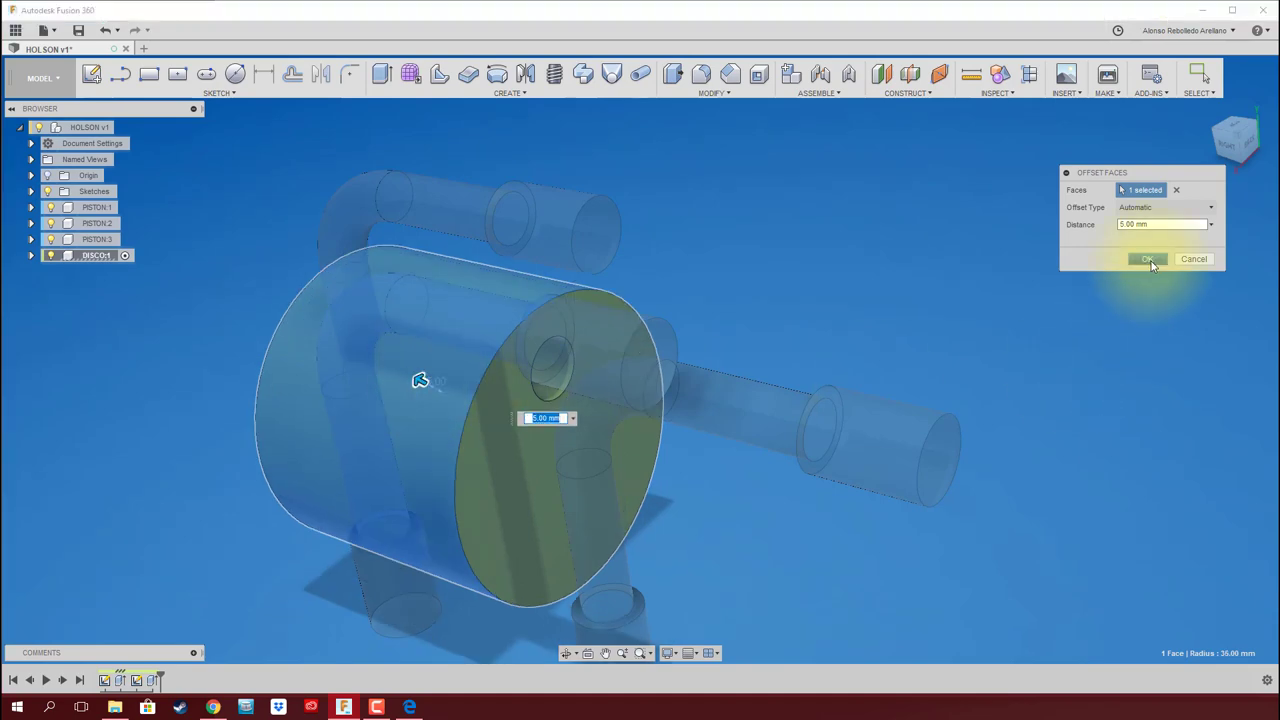
{"action": "left_click", "coordinate": [1149, 259]}
{"action": "mouse_move", "coordinate": [903, 330]}
{"action": "middle_mouse_down", "text": "shift"}
{"action": "mouse_move", "coordinate": [918, 200]}
{"action": "mouse_move", "coordinate": [909, 232]}
{"action": "mouse_move", "coordinate": [803, 203]}
{"action": "middle_mouse_up", "text": "shift"}
{"action": "left_click", "coordinate": [522, 93]}
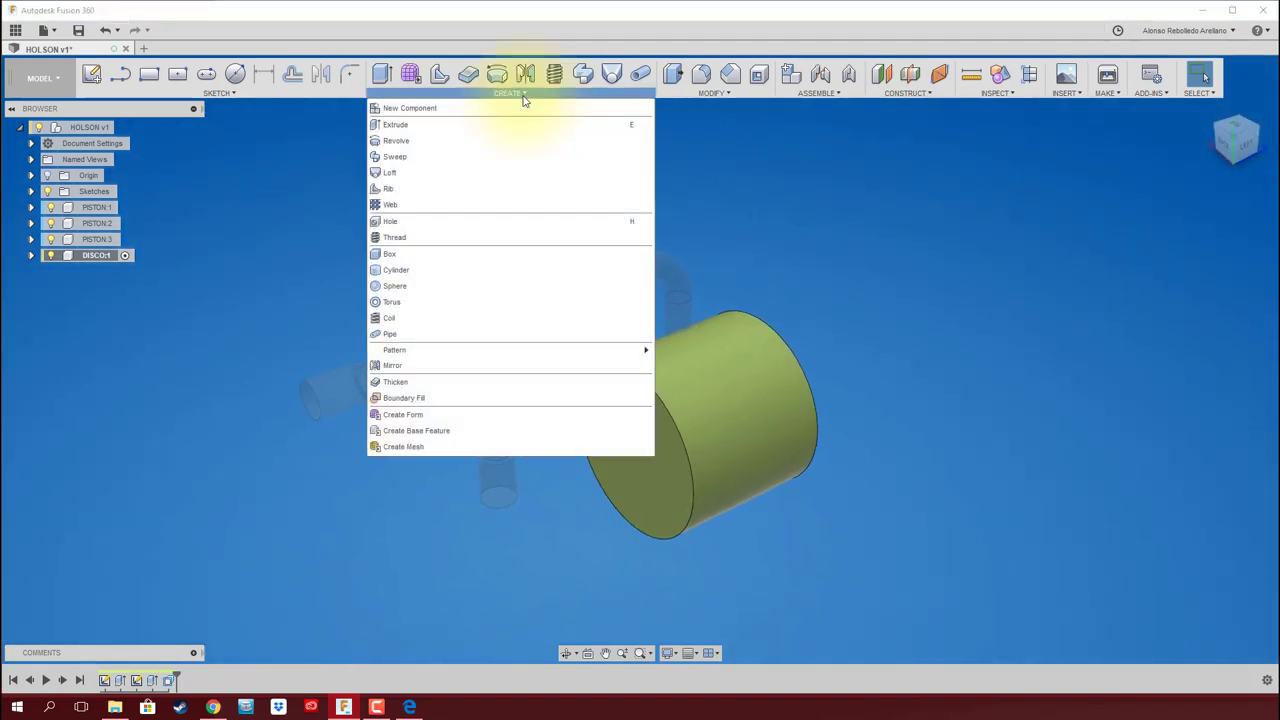
{"action": "left_click", "coordinate": [722, 94]}
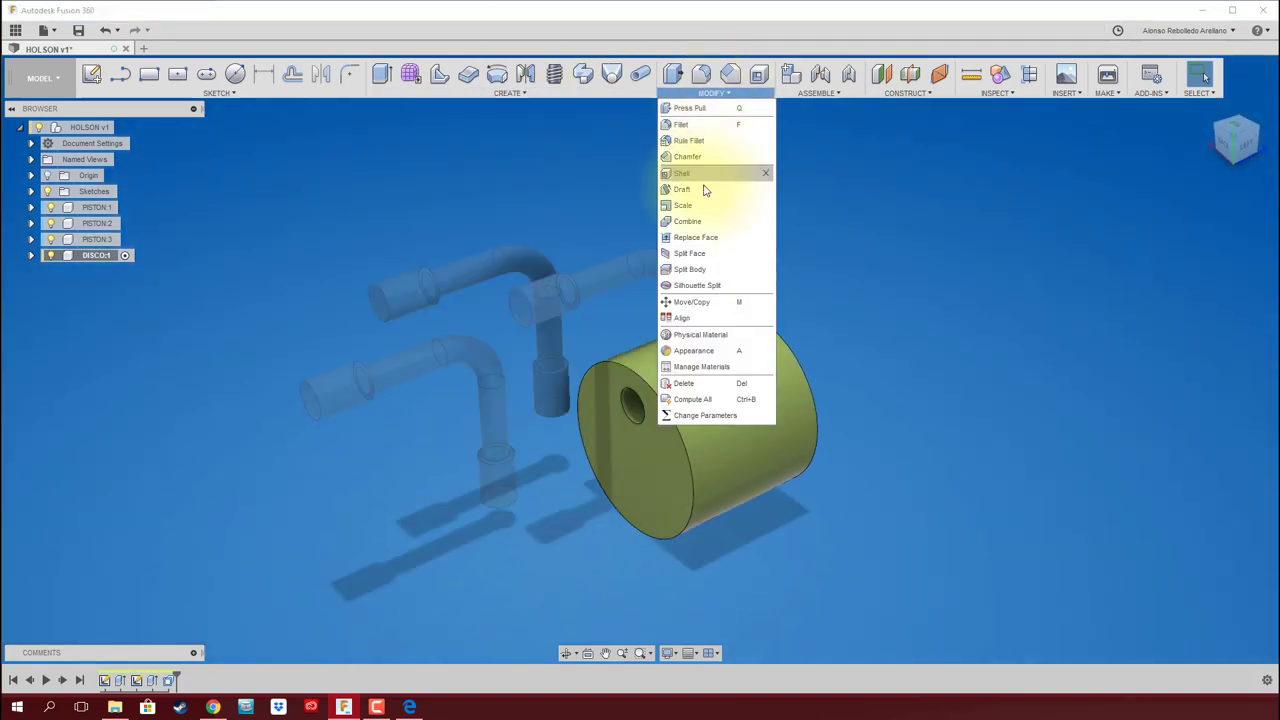
{"action": "mouse_move", "coordinate": [394, 350]}
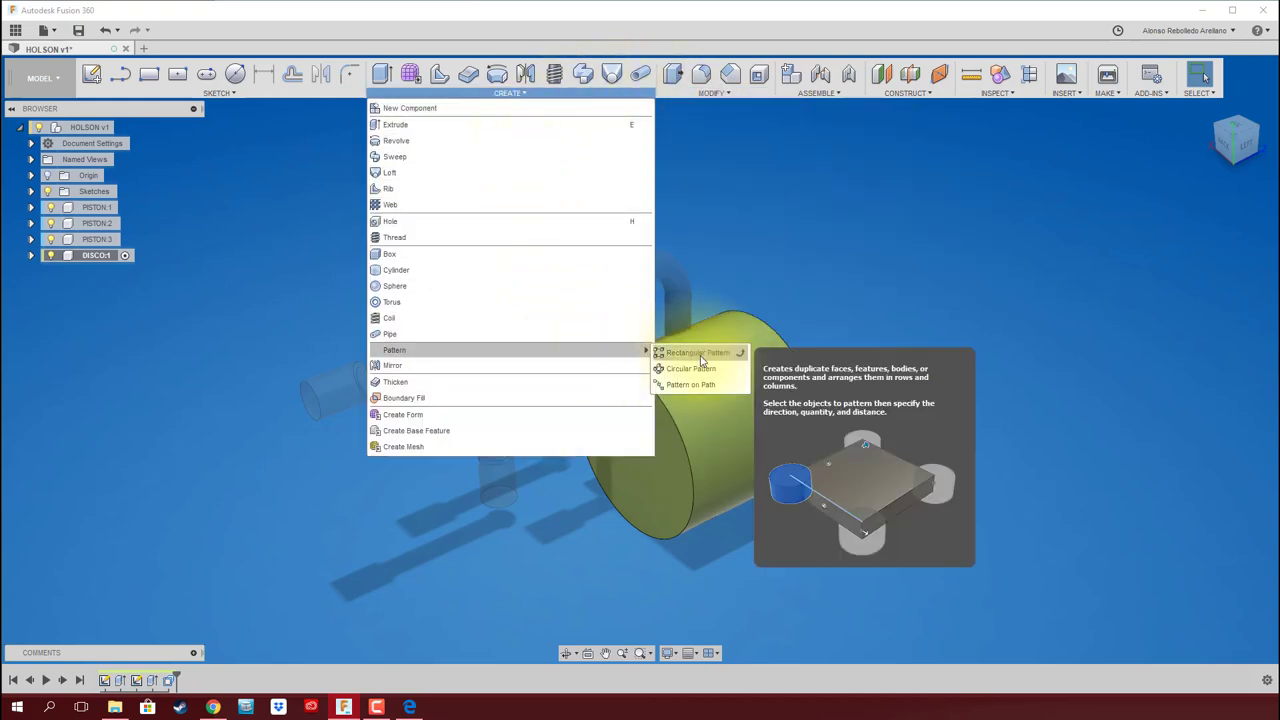
Circular-pattern the 14 mm hole three times around the cylinder's axis
{"action": "left_click", "coordinate": [695, 368]}
{"action": "left_click", "coordinate": [637, 410]}
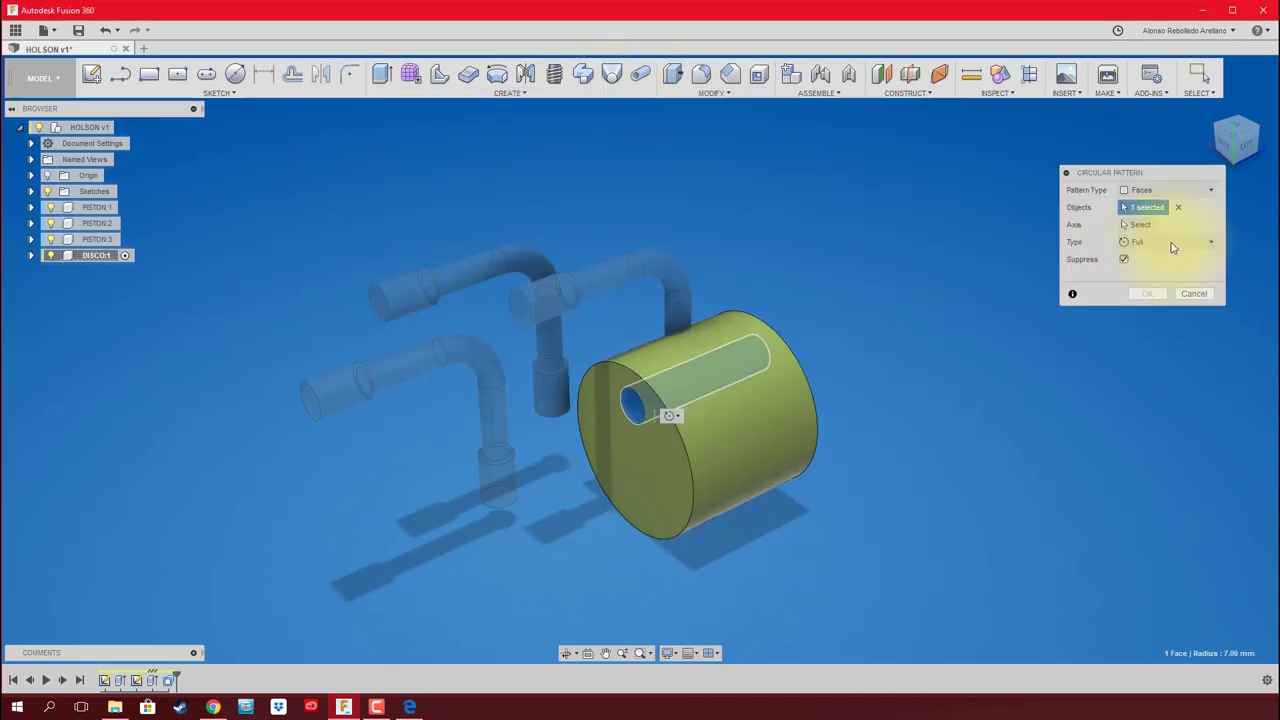
{"action": "left_click", "coordinate": [1145, 228]}
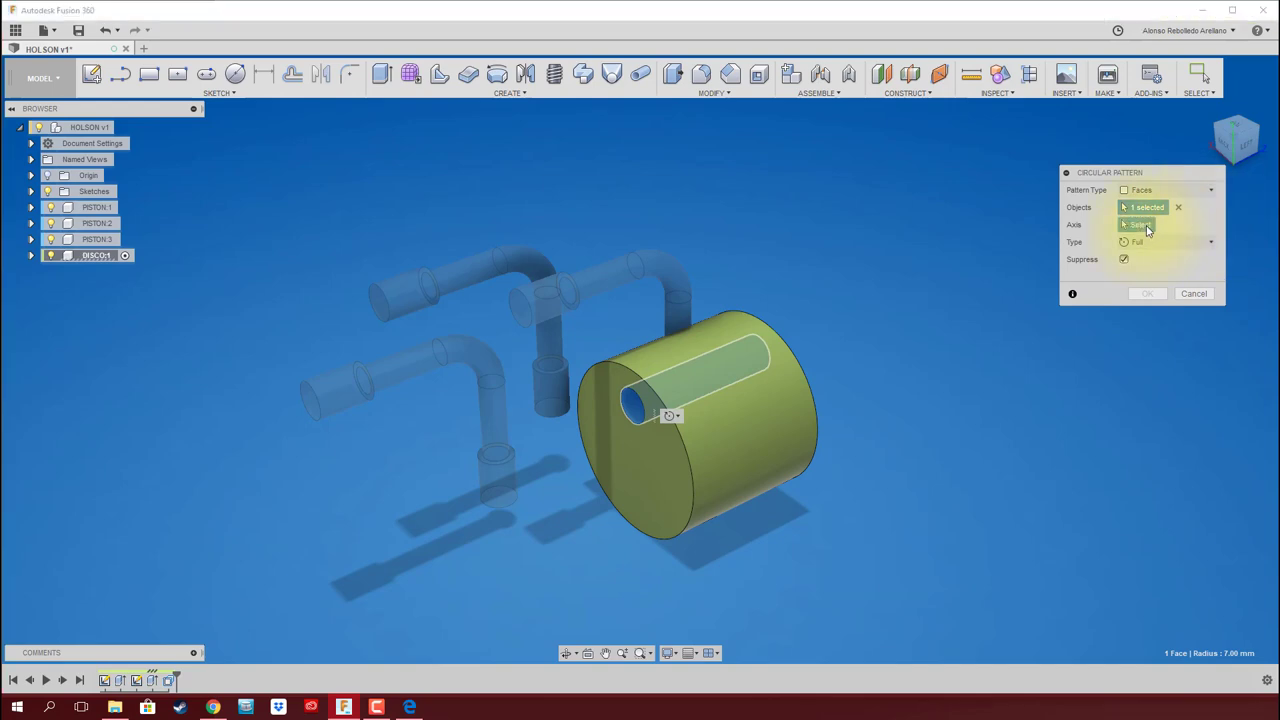
{"action": "left_click", "coordinate": [676, 463]}
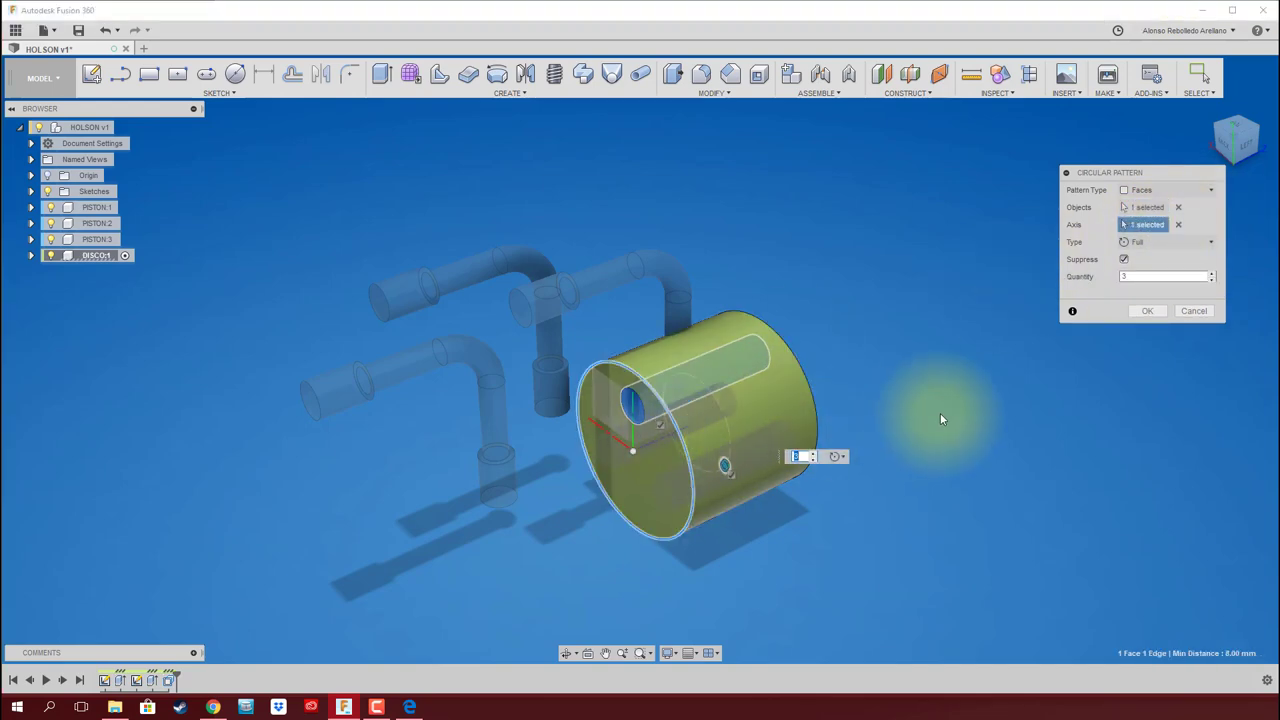
{"action": "left_click", "coordinate": [1147, 311]}
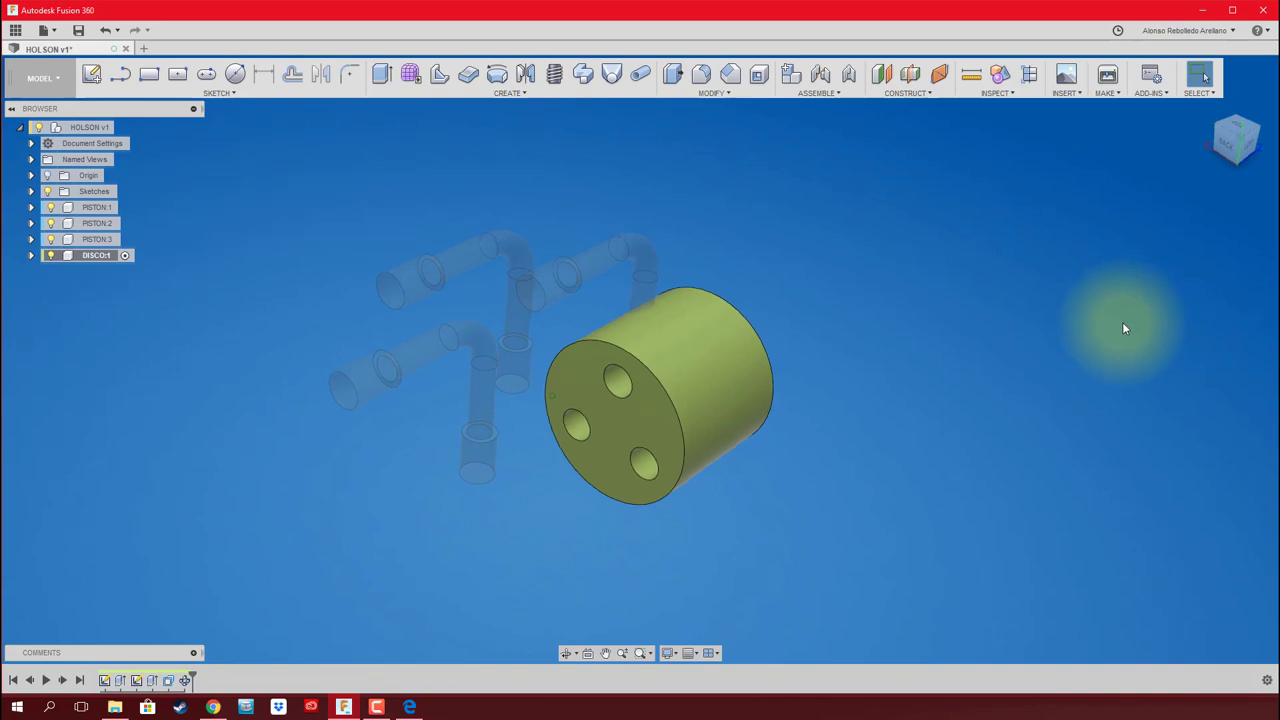
{"action": "middle_click_drag", "start_coordinate": [1123, 328], "coordinate": [991, 348], "text": "shift"}
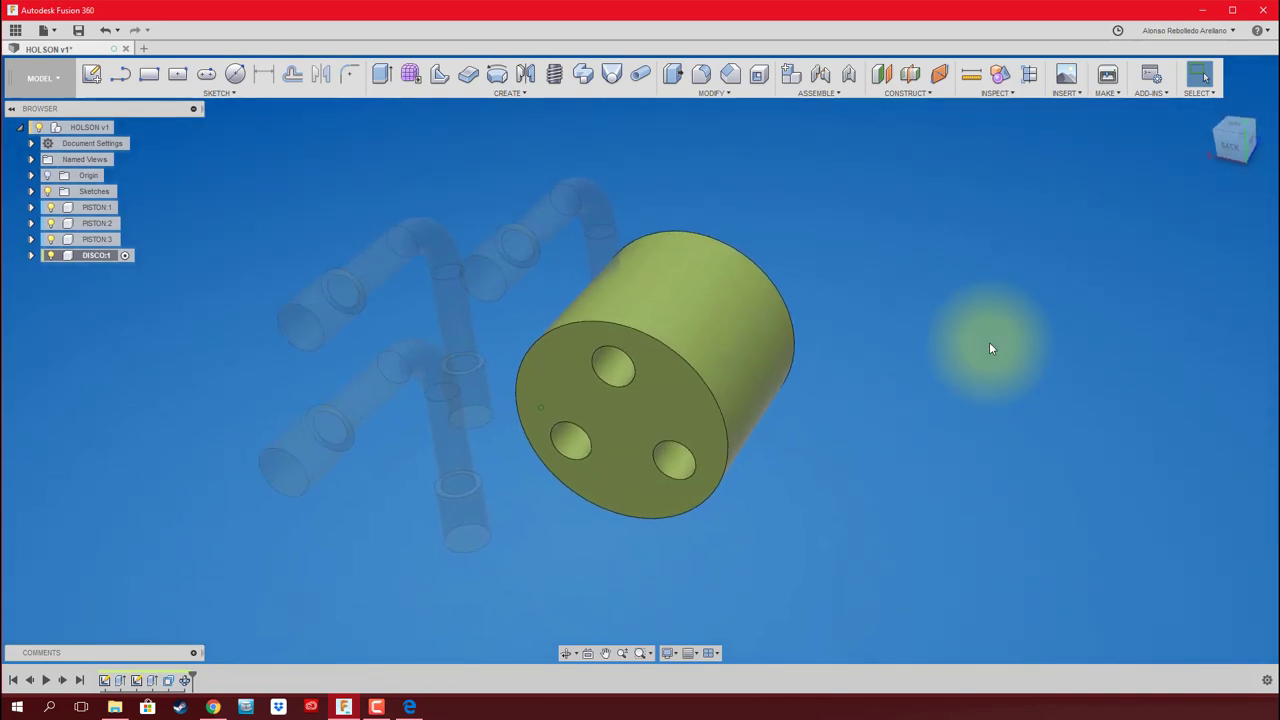
Sketch a 22 mm circle at the centre of the disc's front face
{"action": "left_click", "coordinate": [236, 74]}
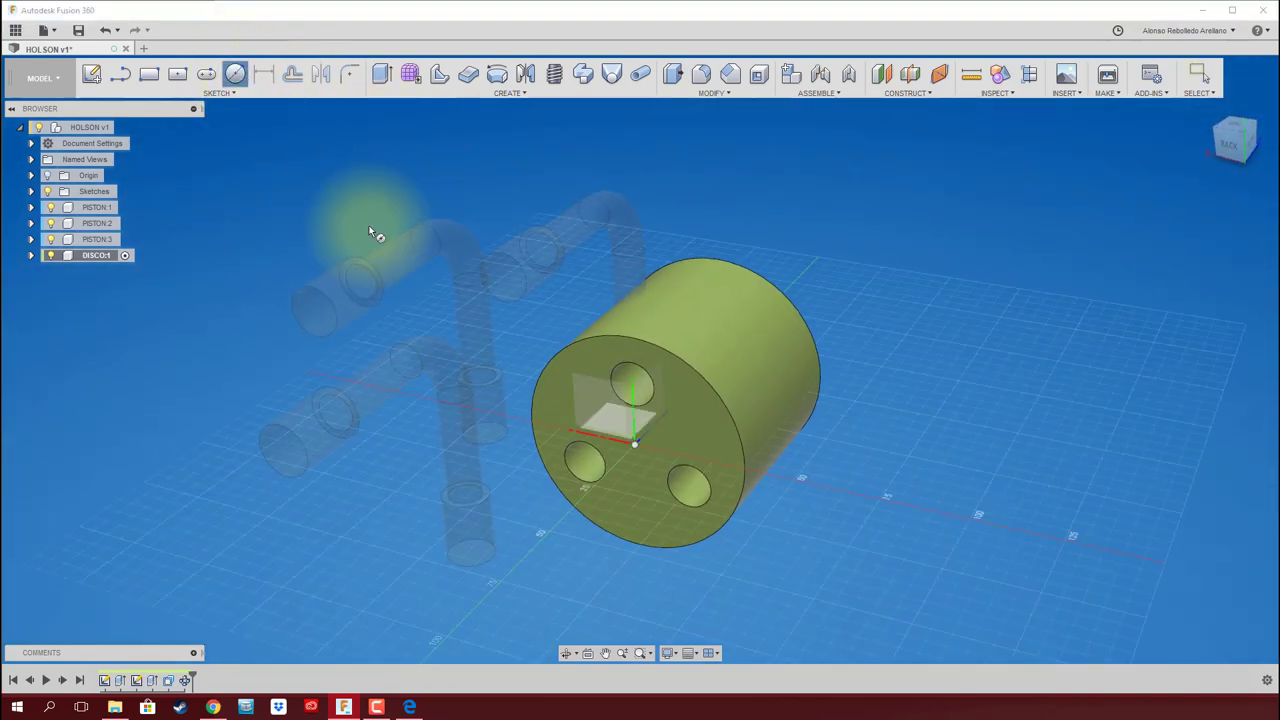
{"action": "left_click", "coordinate": [622, 445]}
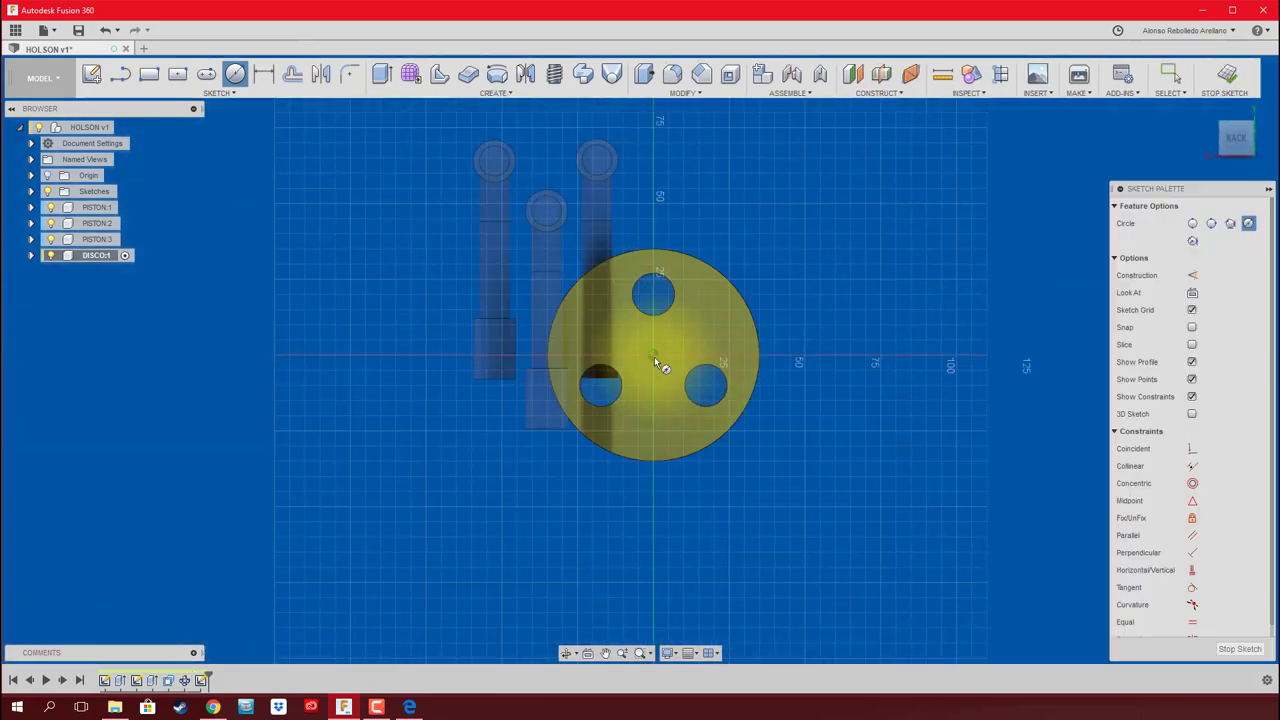
{"action": "left_click", "coordinate": [655, 358]}
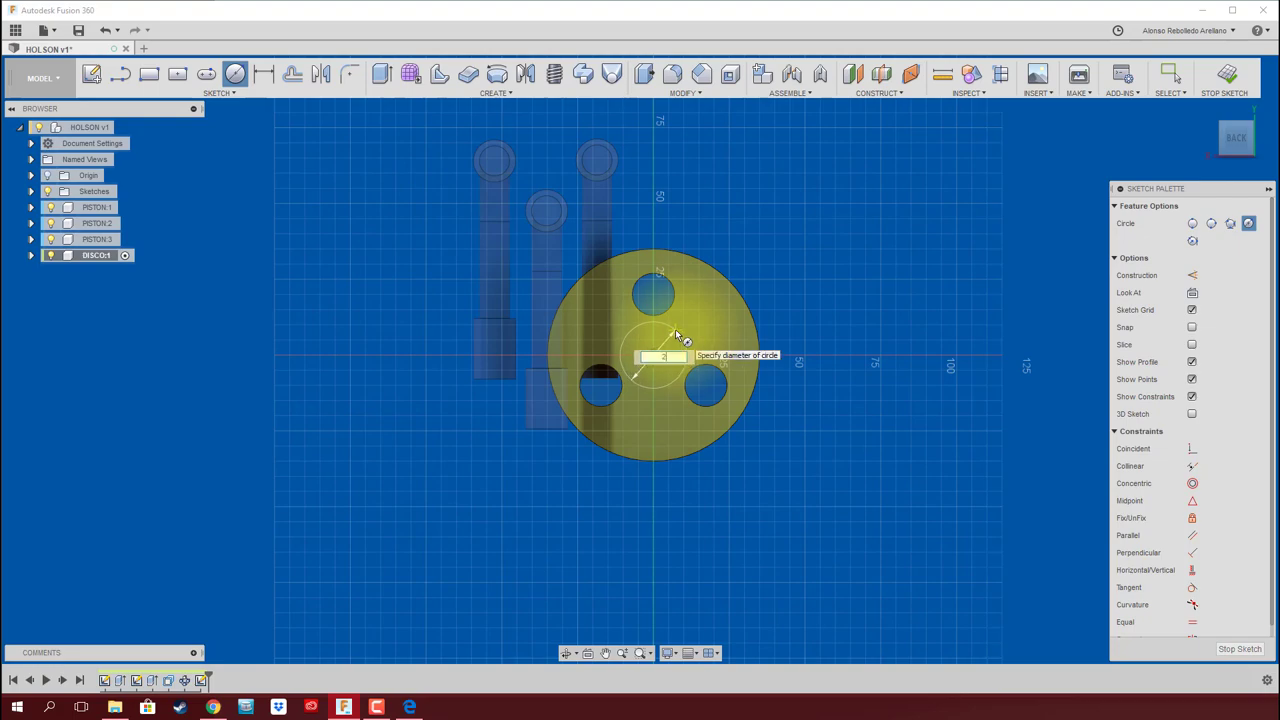
{"action": "key", "text": "Return"}
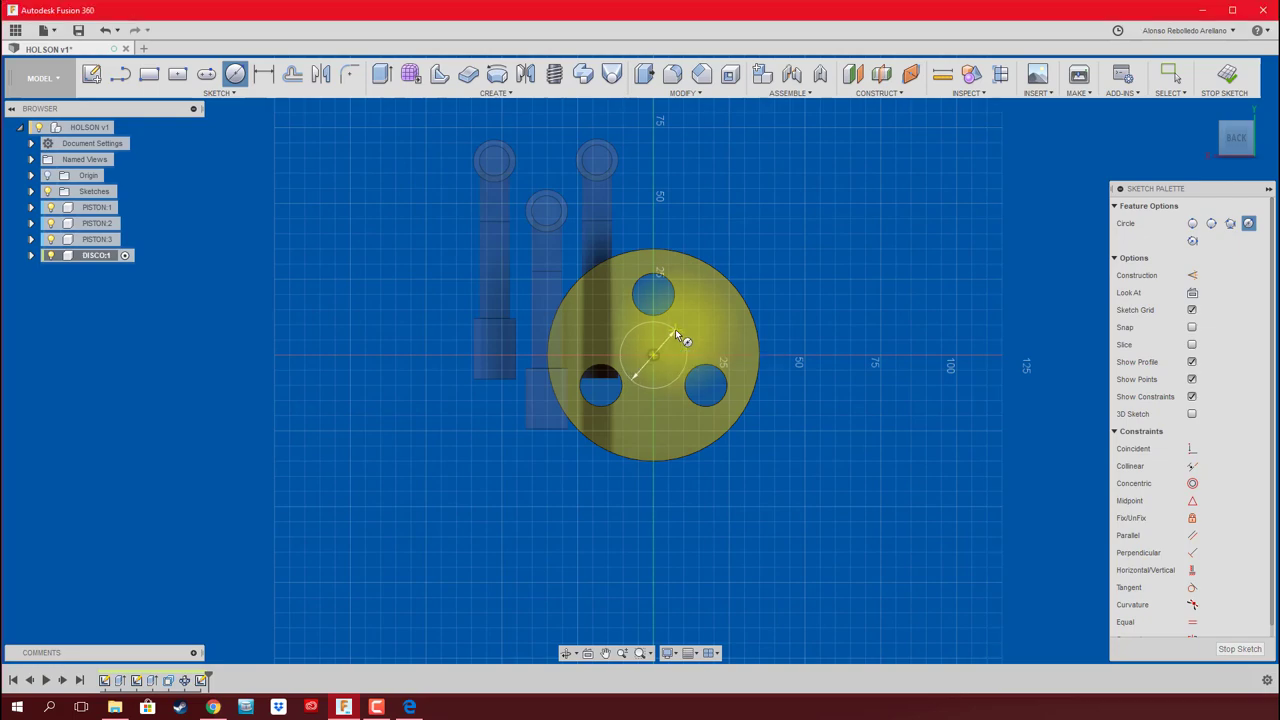
{"action": "middle_click_drag", "start_coordinate": [675, 332], "coordinate": [670, 370], "text": "shift"}
Extrude the central circle -140 mm as a cut through the disc
{"action": "key", "text": "e"}
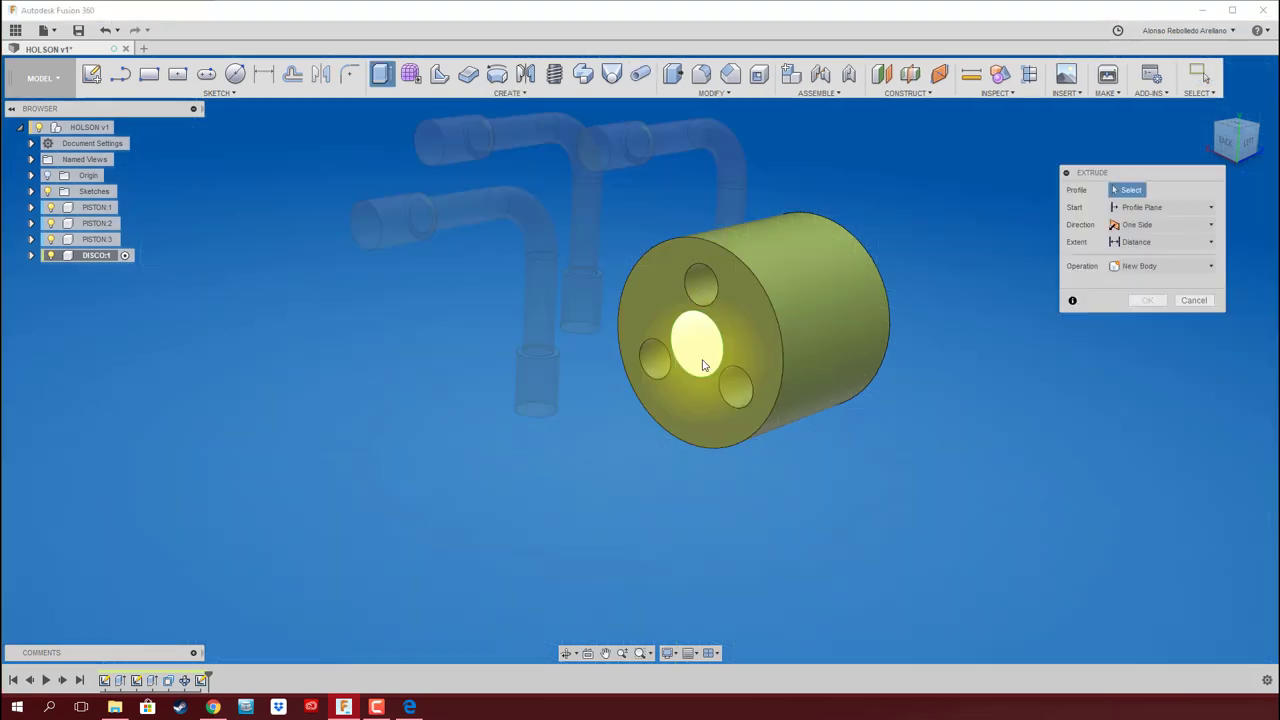
{"action": "left_click", "coordinate": [700, 364]}
{"action": "type", "text": "-140"}
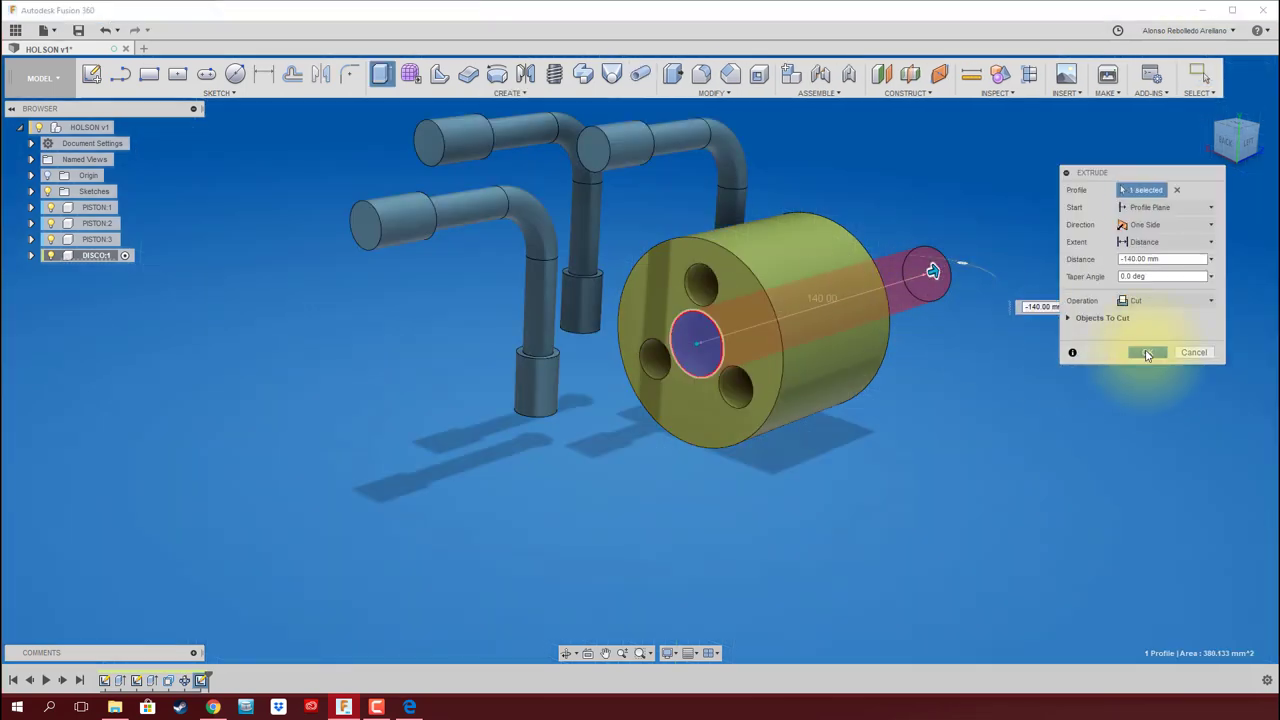
{"action": "left_click", "coordinate": [1147, 353]}
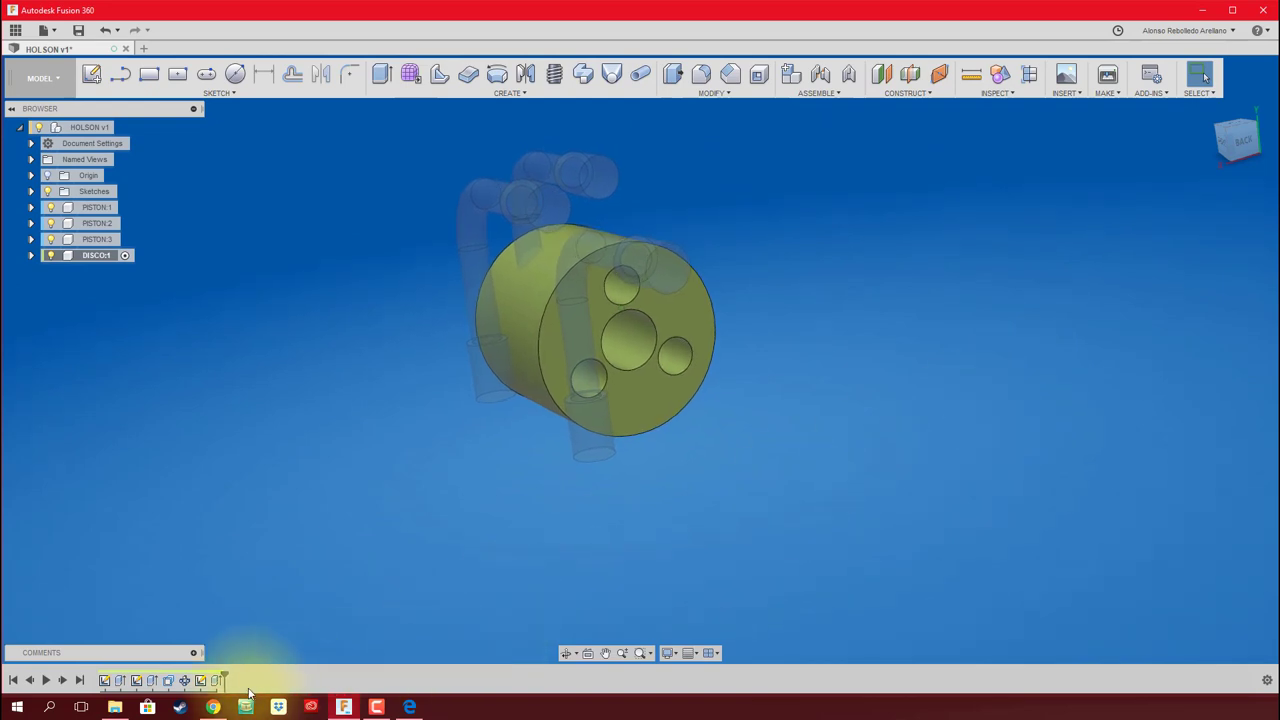
Reopen the hole sketch and change the Ø40 construction circle to 42 mm
{"action": "right_click", "coordinate": [185, 680]}
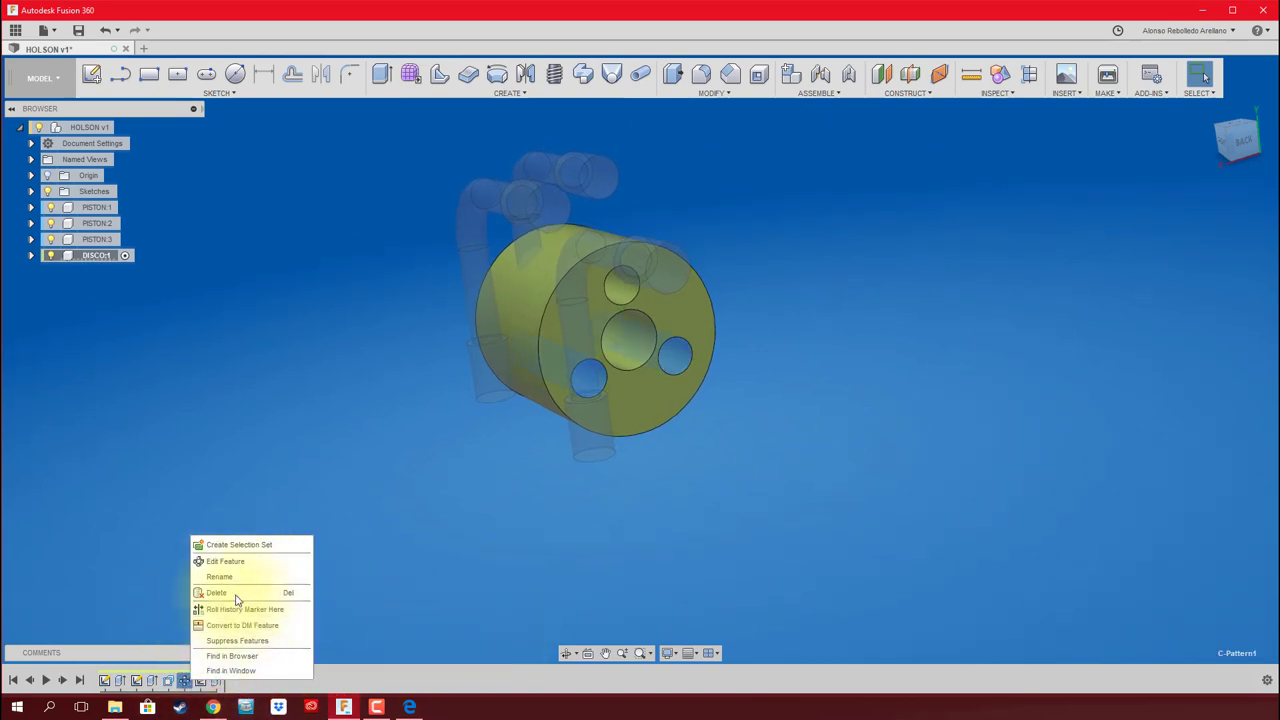
{"action": "left_click", "coordinate": [168, 680]}
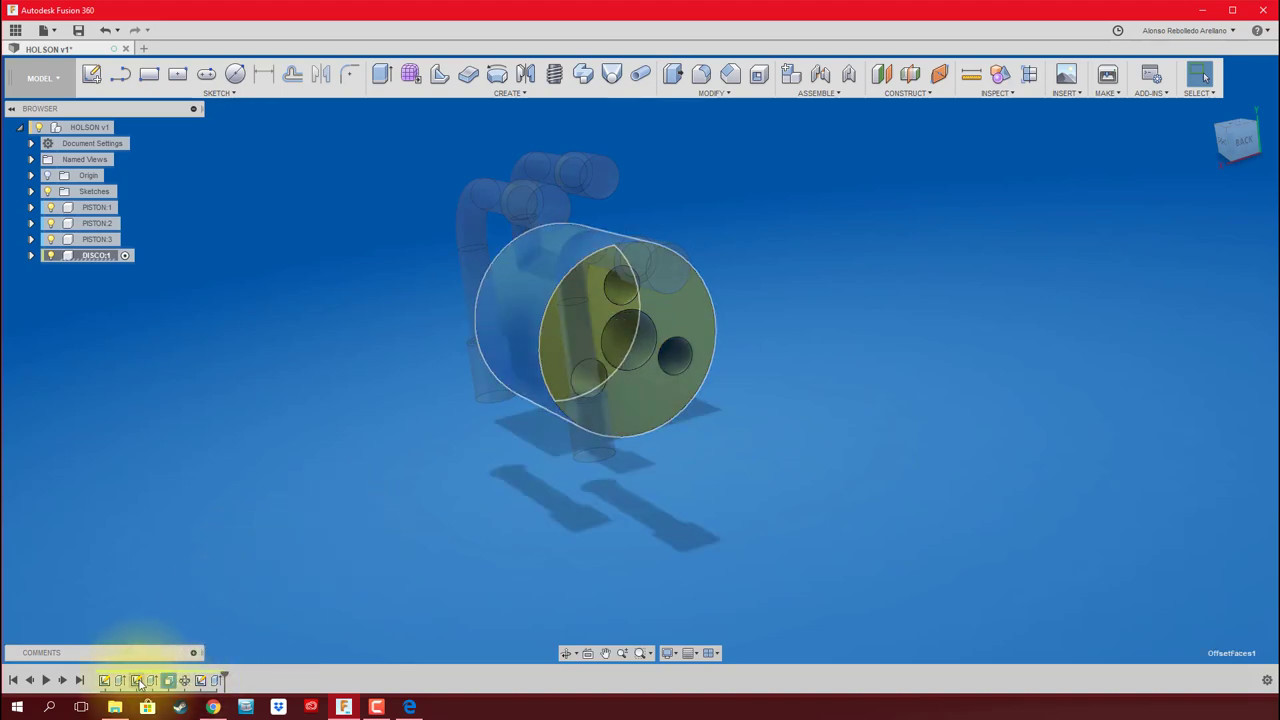
{"action": "right_click", "coordinate": [139, 681]}
{"action": "left_click", "coordinate": [173, 544]}
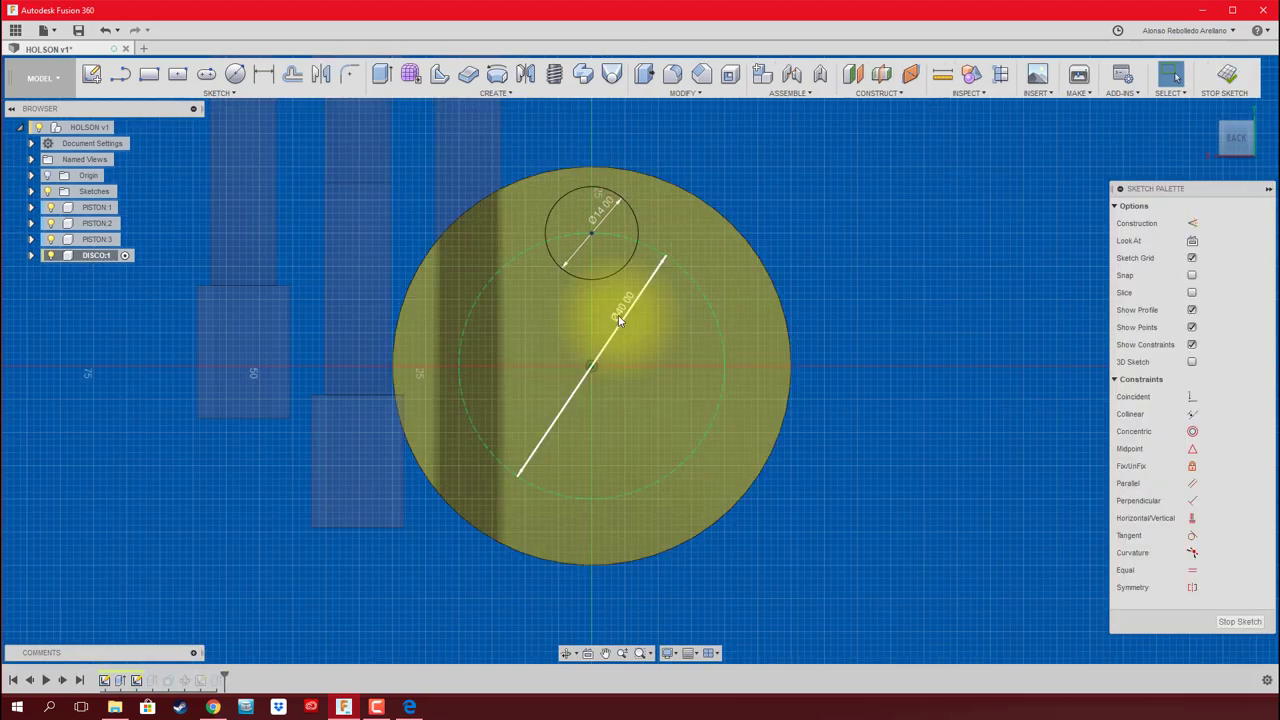
{"action": "double_click", "coordinate": [621, 316]}
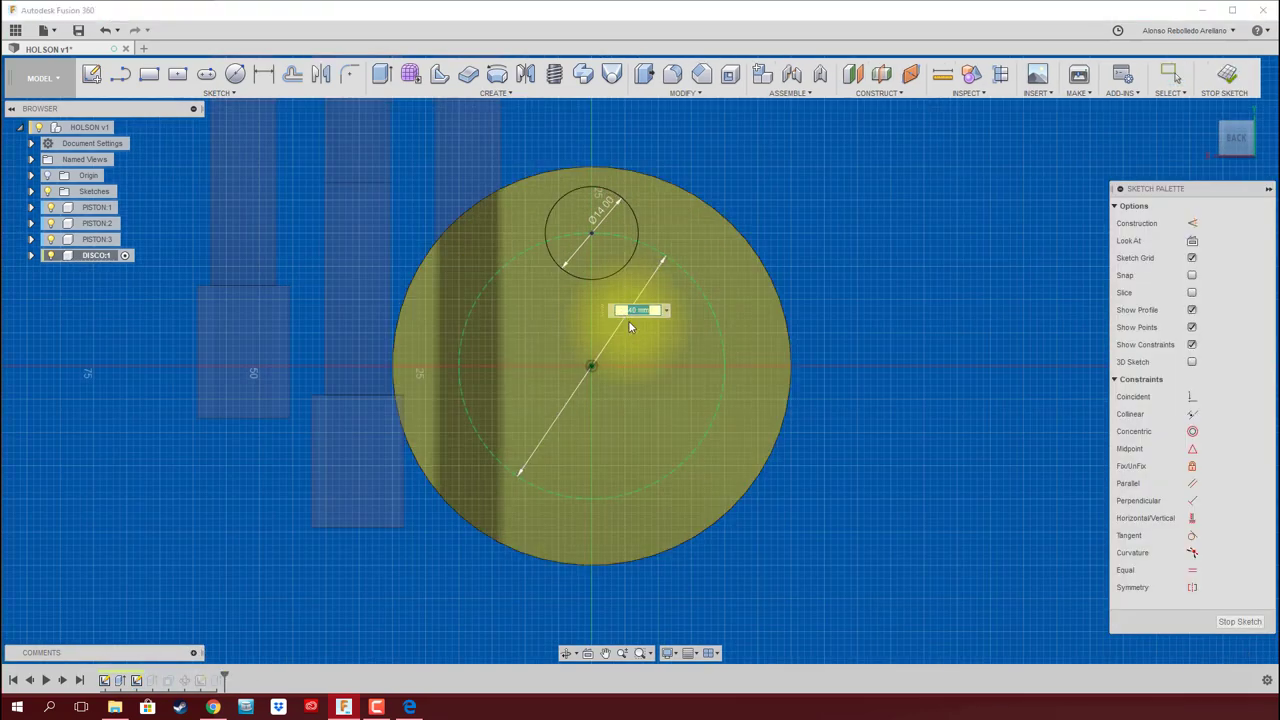
{"action": "key", "text": "Return"}
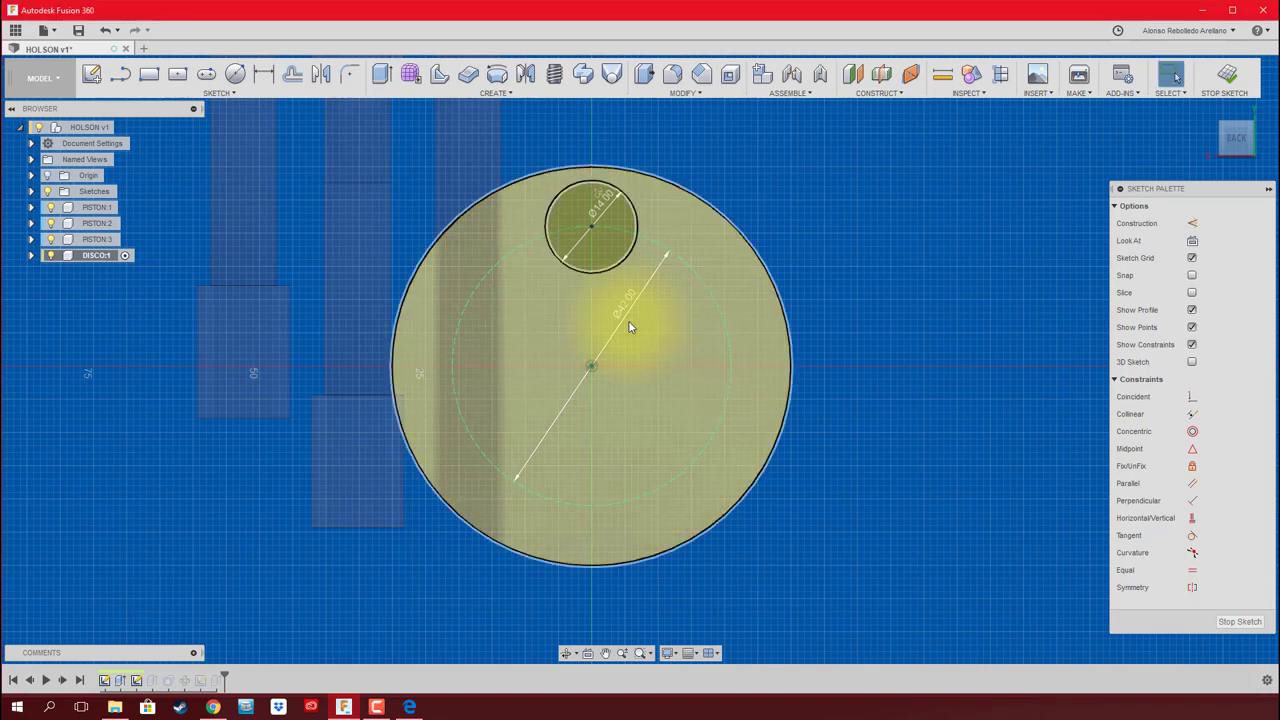
{"action": "left_click", "coordinate": [1228, 76]}
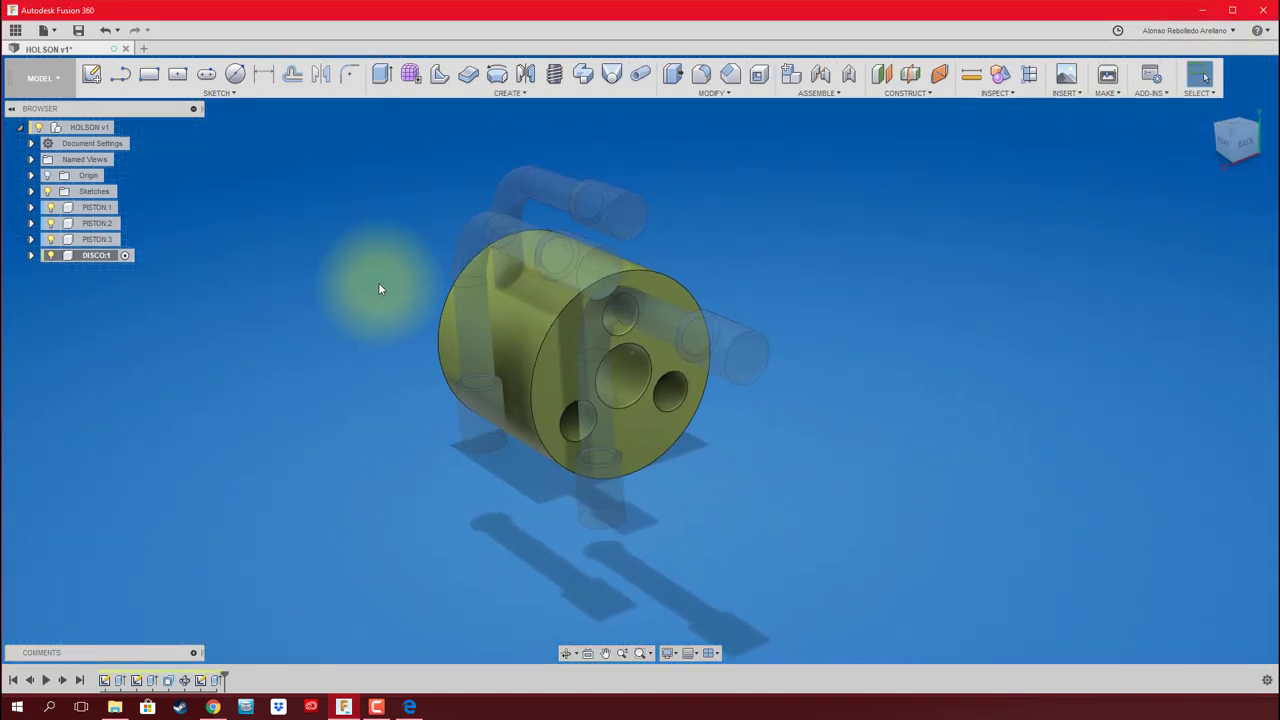
{"action": "mouse_move", "coordinate": [89, 127]}
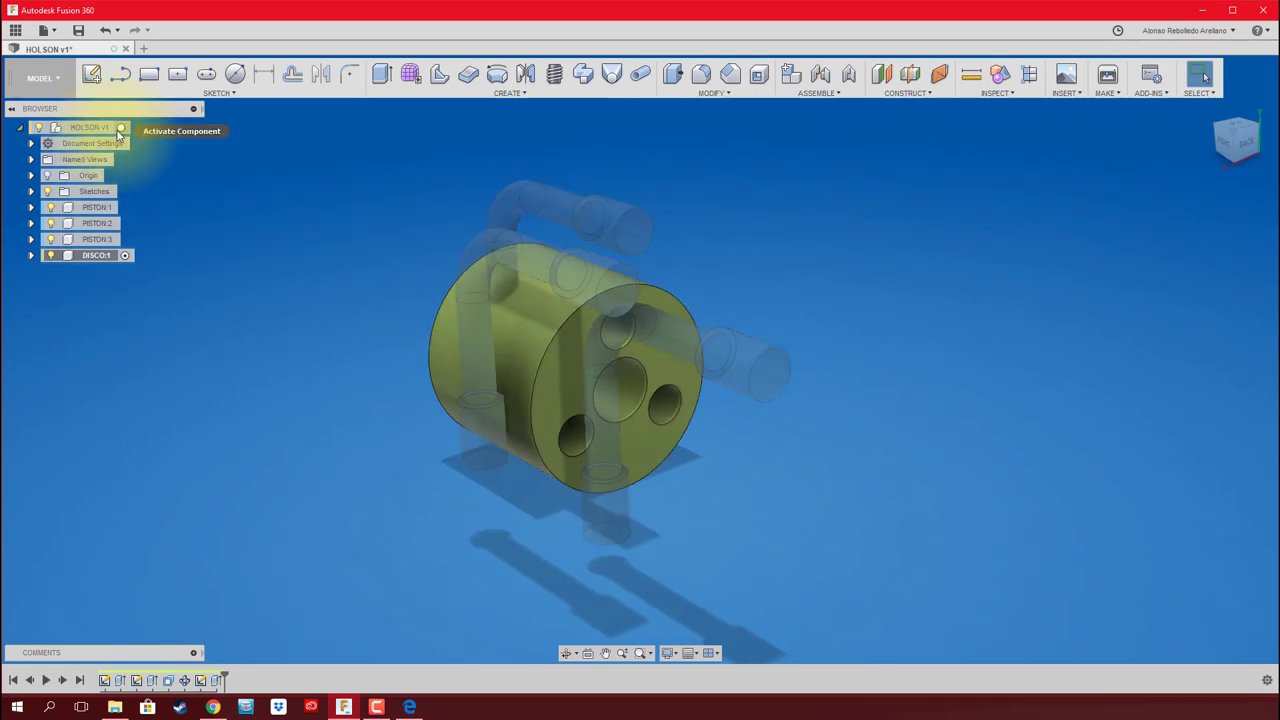
Activate the HOLSON assembly and save the design as version 2
{"action": "left_click", "coordinate": [121, 127]}
{"action": "left_click", "coordinate": [78, 30]}
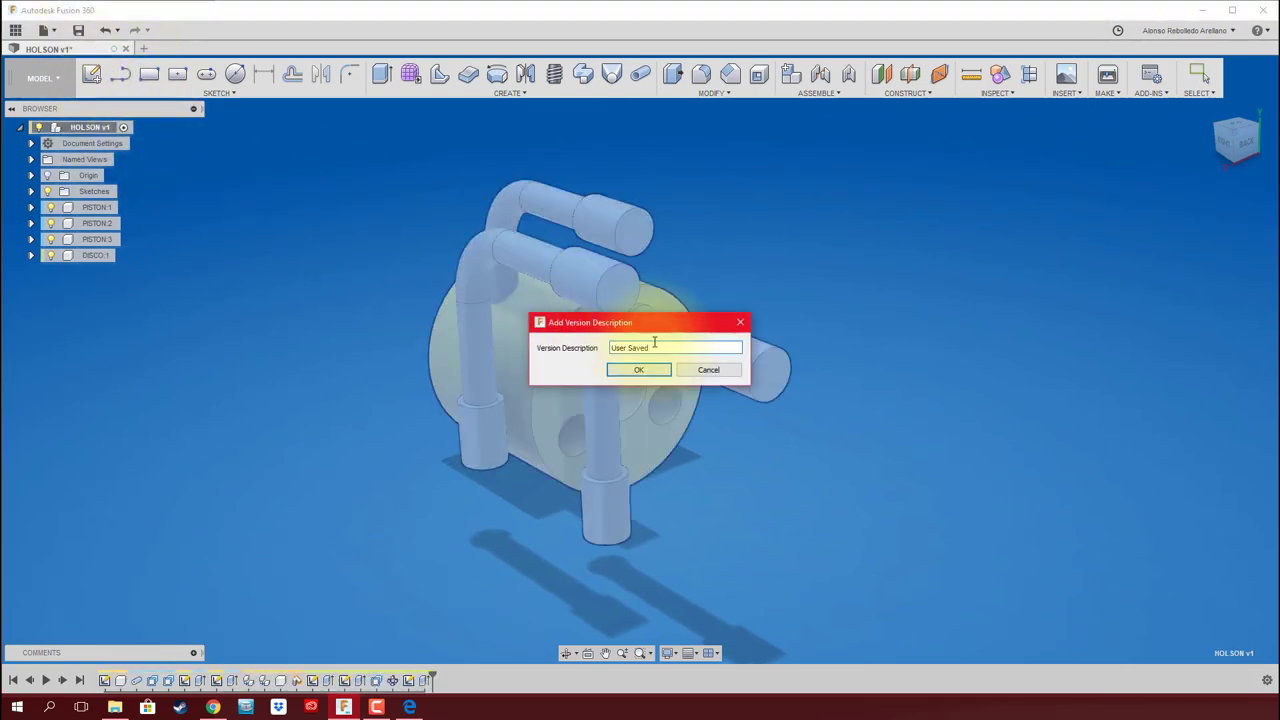
{"action": "left_click", "coordinate": [641, 370]}
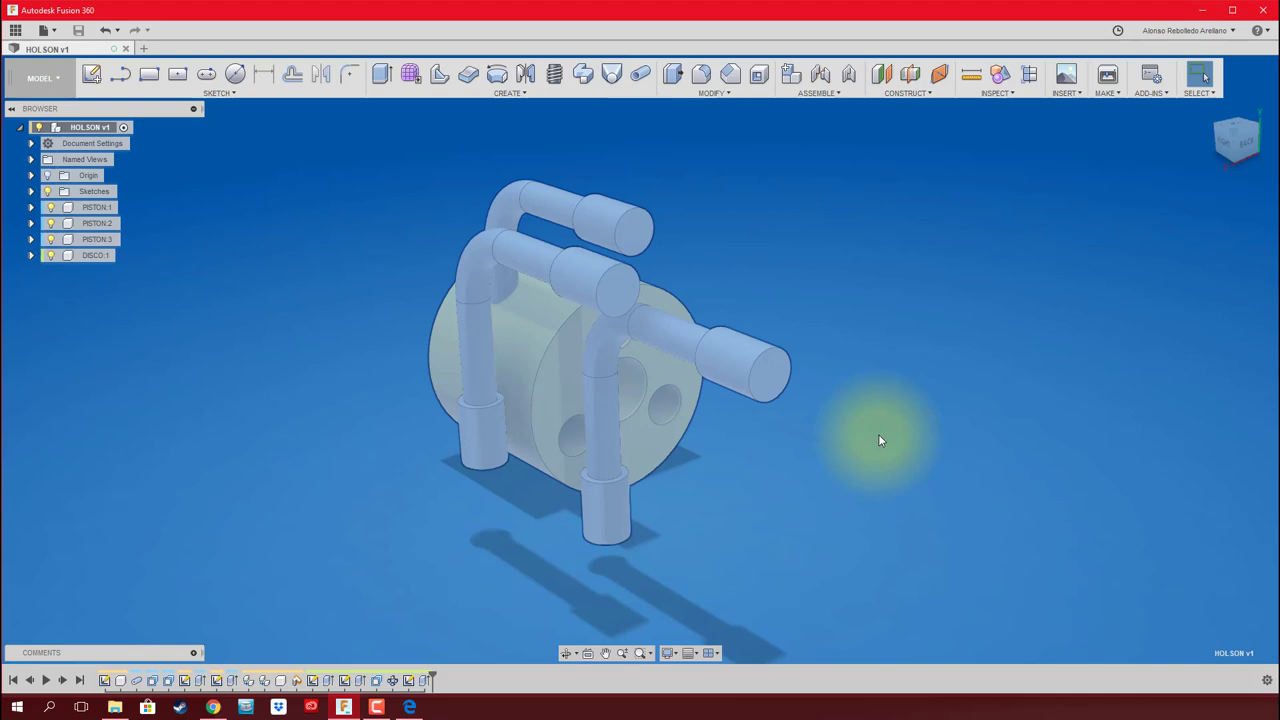
{"action": "mouse_move", "coordinate": [879, 437]}
{"action": "middle_mouse_down", "text": "shift"}
{"action": "mouse_move", "coordinate": [981, 455]}
{"action": "mouse_move", "coordinate": [1275, 580]}
{"action": "middle_mouse_up", "text": "shift"}
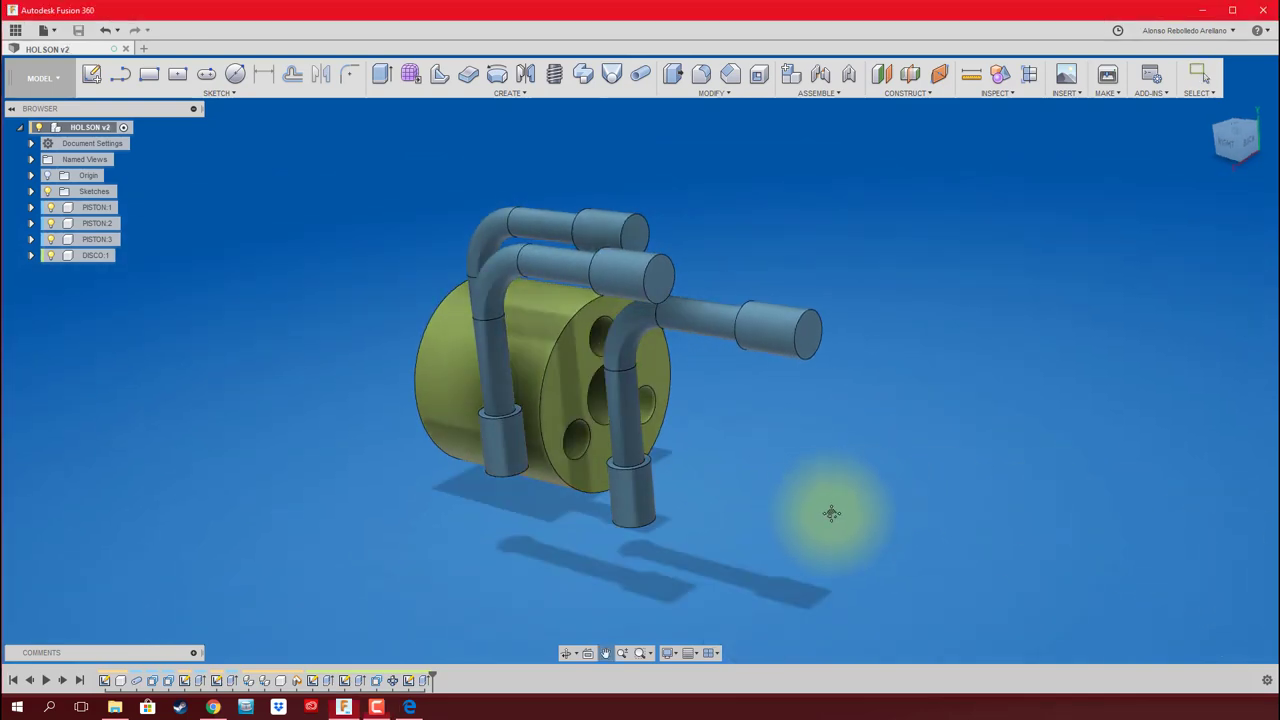
{"action": "mouse_move", "coordinate": [832, 516]}
{"action": "middle_mouse_down"}
{"action": "mouse_move", "coordinate": [857, 525]}
{"action": "mouse_move", "coordinate": [551, 507]}
{"action": "mouse_move", "coordinate": [575, 512]}
{"action": "mouse_move", "coordinate": [572, 499]}
{"action": "middle_mouse_up"}
{"action": "left_click", "coordinate": [233, 77]}
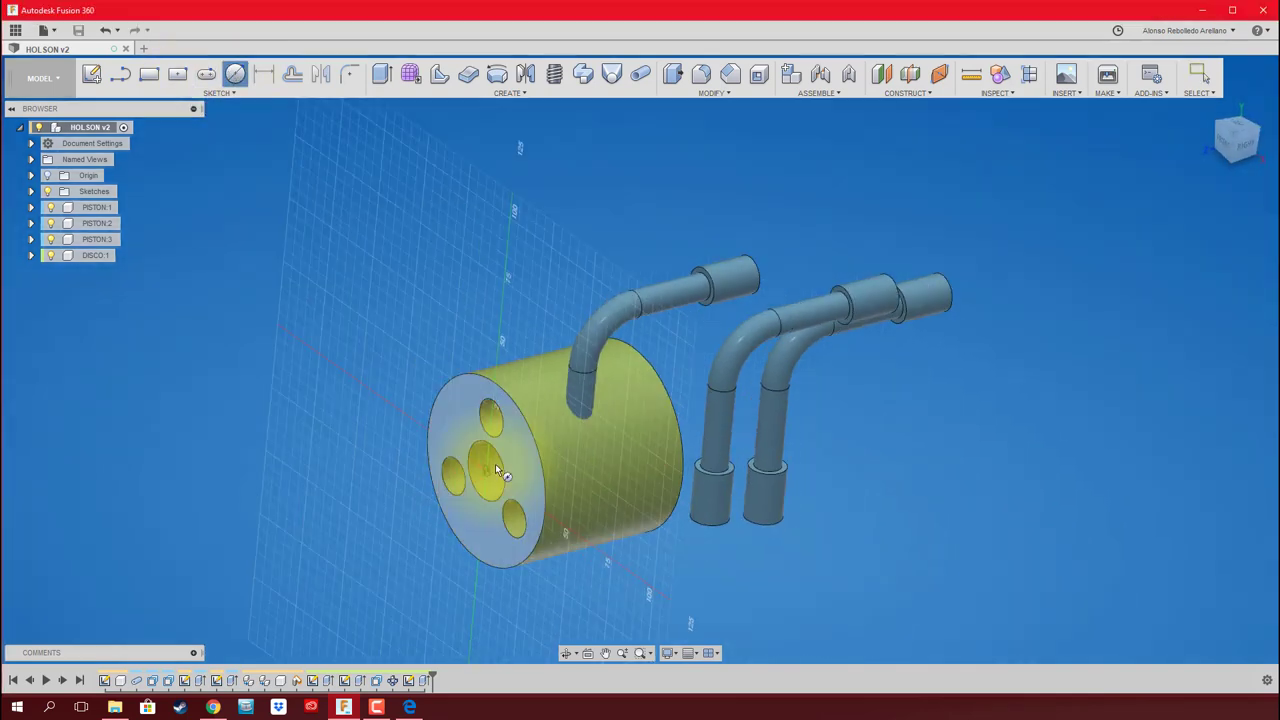
Sketch a larger concentric circle on the disc face, dimensioned 4.00 mm from the rim
{"action": "left_click", "coordinate": [495, 463]}
{"action": "left_click", "coordinate": [599, 403]}
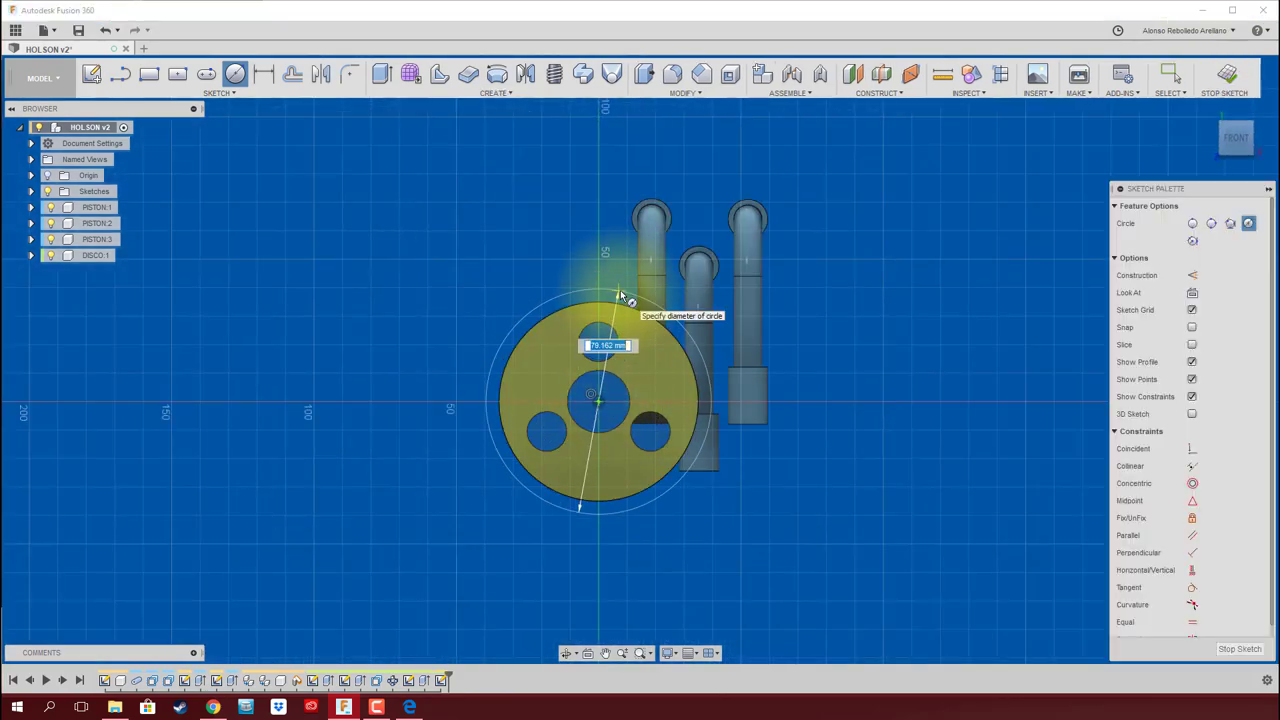
{"action": "left_click", "coordinate": [620, 295]}
{"action": "key", "text": "d"}
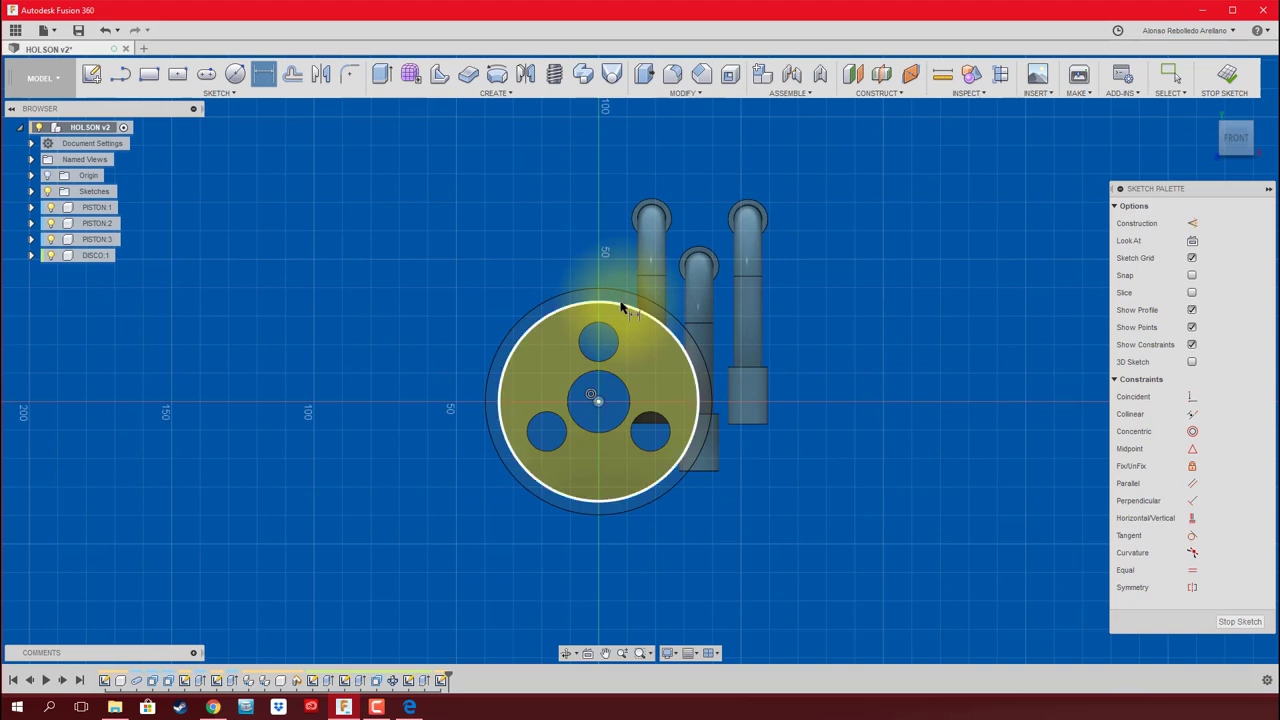
{"action": "left_click", "coordinate": [624, 298]}
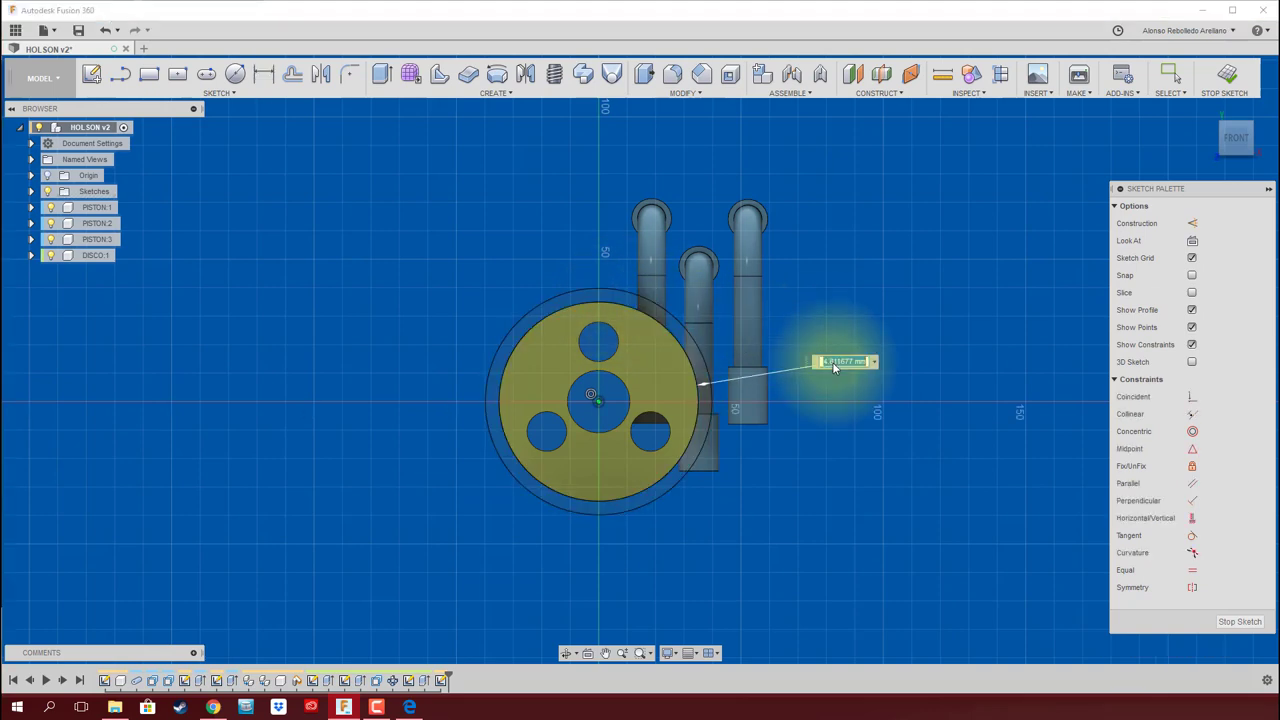
{"action": "type", "text": "4"}
{"action": "key", "text": "Return"}
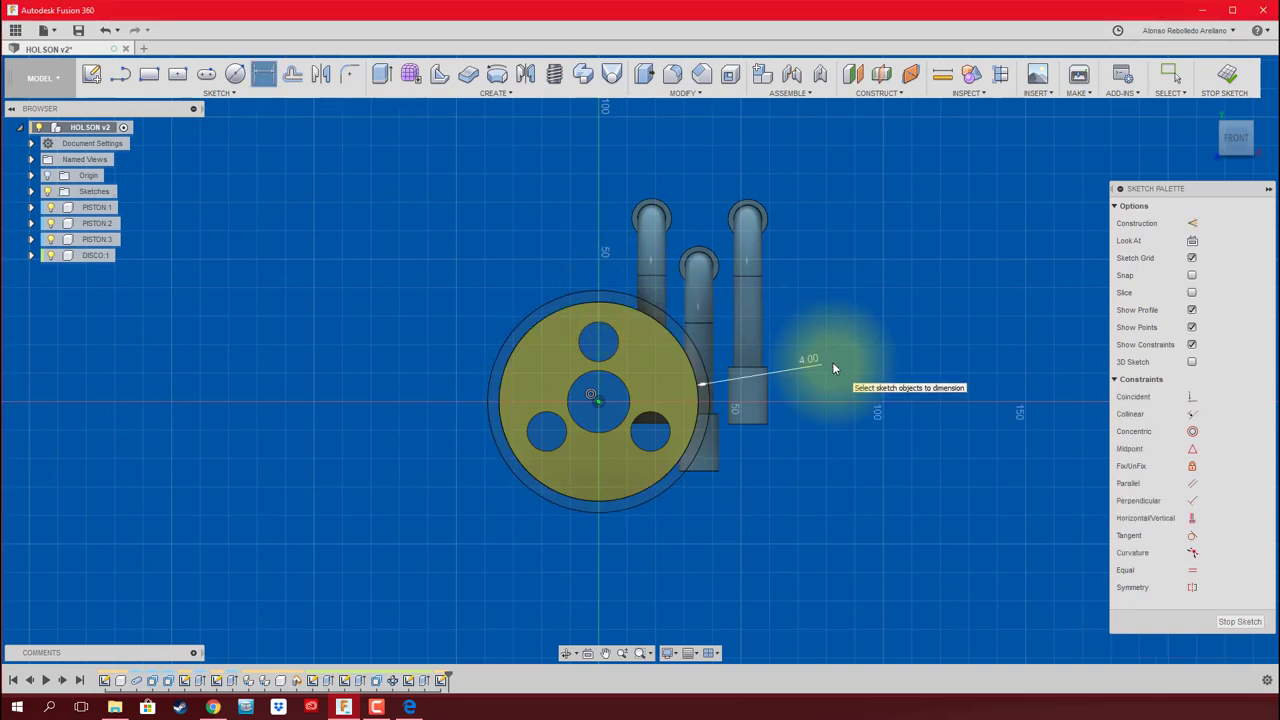
{"action": "middle_click_drag", "start_coordinate": [832, 362], "coordinate": [758, 430], "text": "shift"}
Extrude the outer ring profile 35 mm back using the Join operation
{"action": "key", "text": "e"}
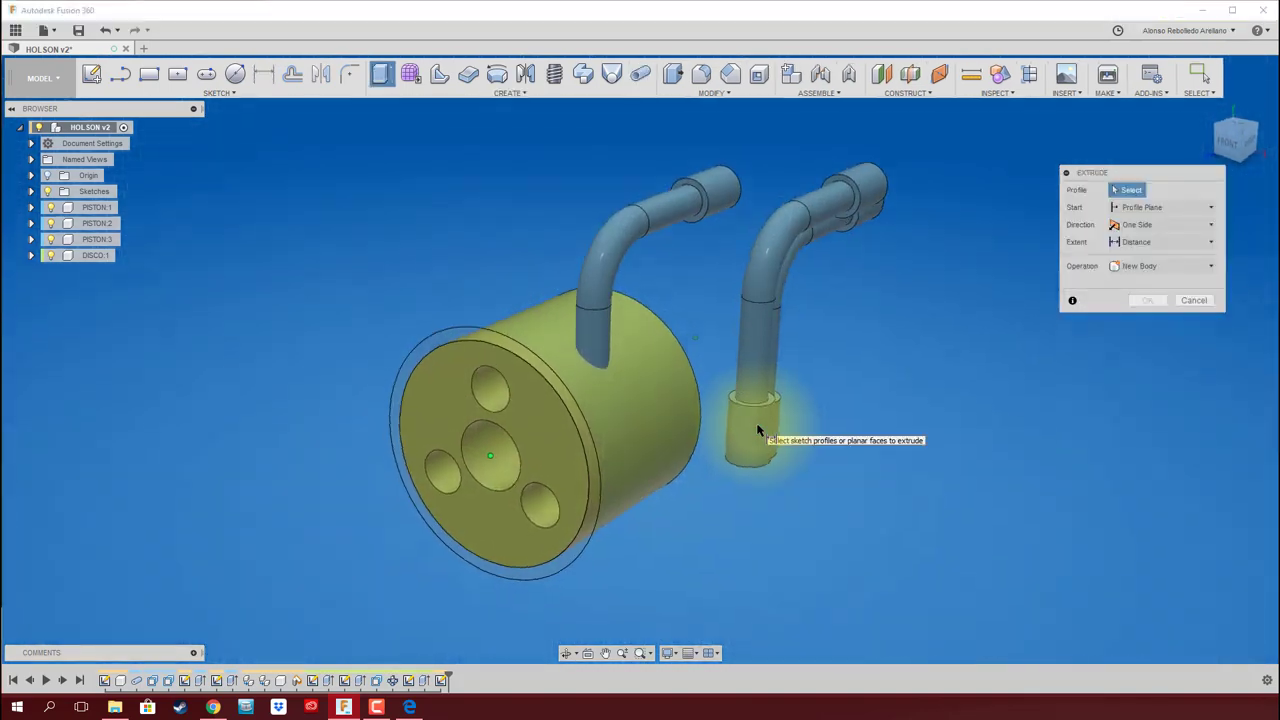
{"action": "left_click", "coordinate": [437, 354]}
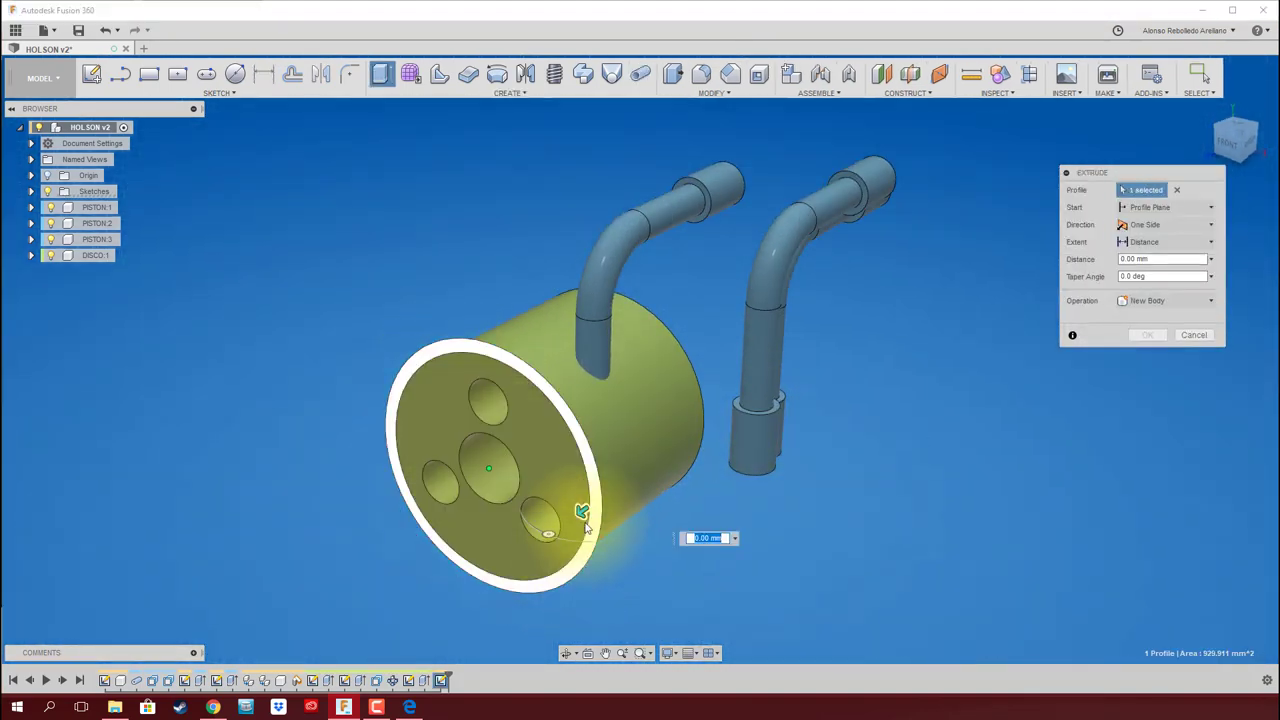
{"action": "left_click_drag", "start_coordinate": [675, 470], "coordinate": [666, 449]}
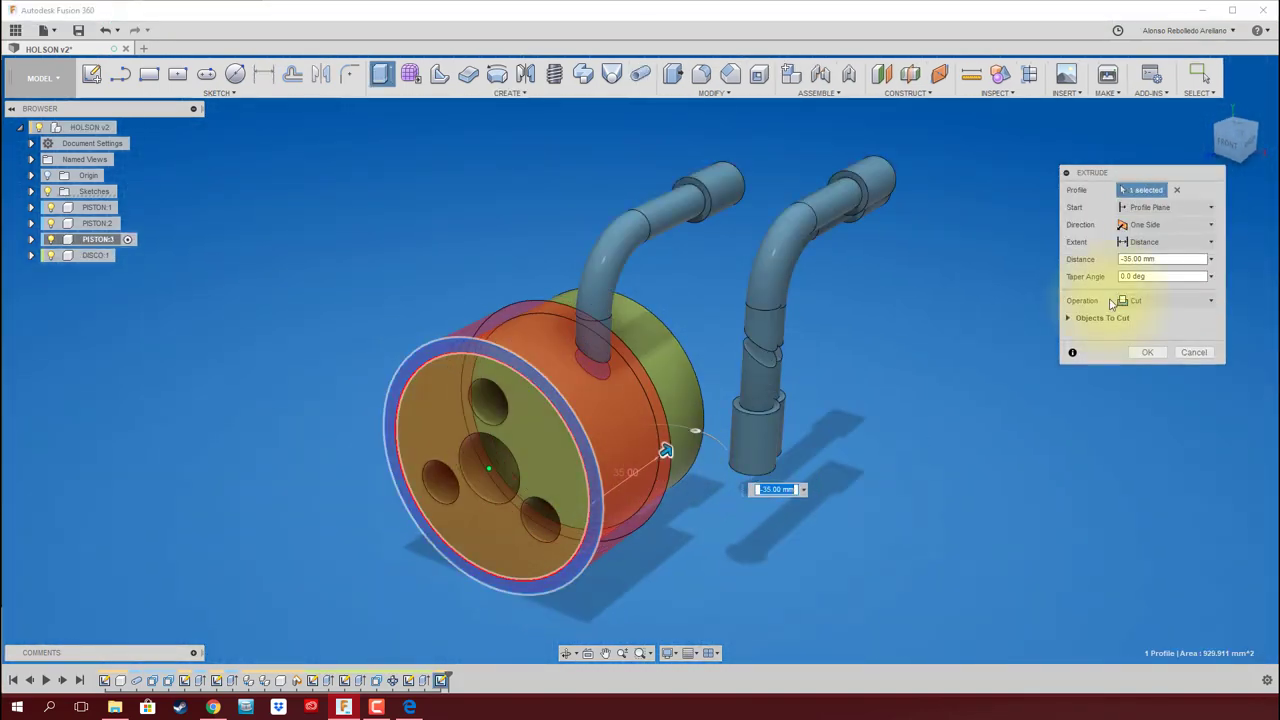
{"action": "left_click", "coordinate": [1165, 300]}
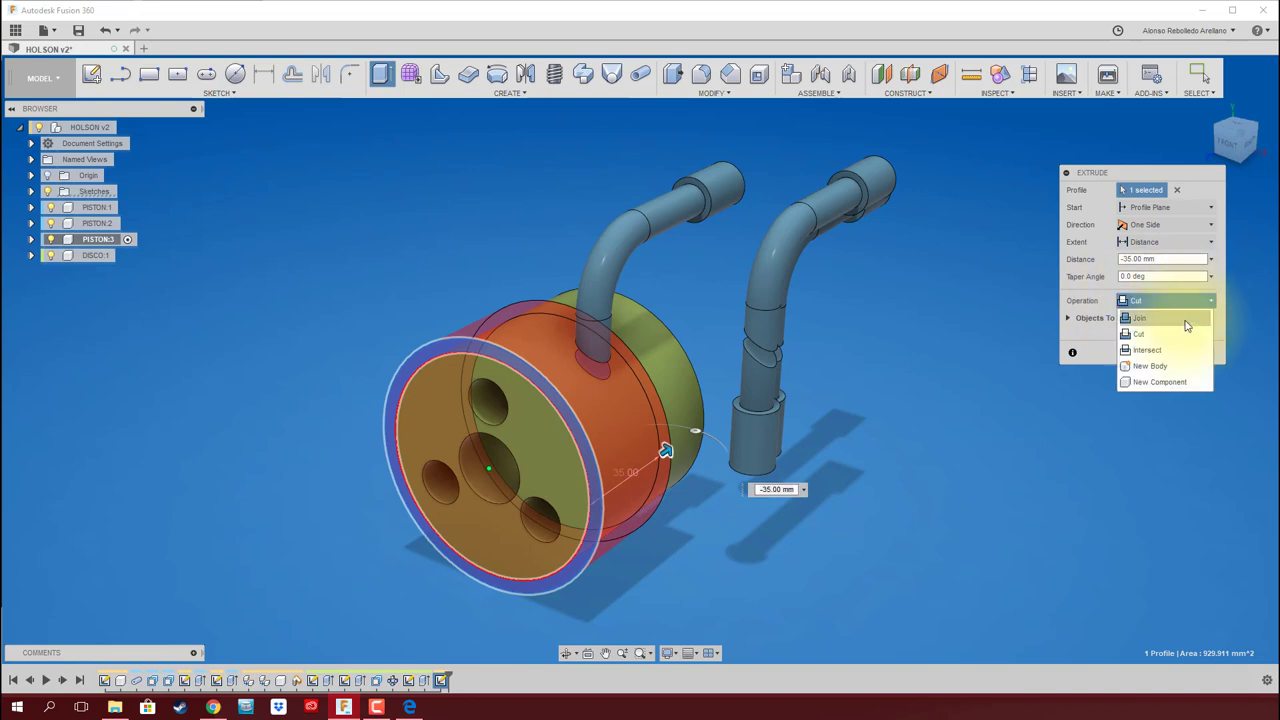
{"action": "left_click", "coordinate": [1186, 318]}
Hide the pistons to check the ring, confirm the join, then show PISTON:2 and PISTON:3 again
{"action": "mouse_move", "coordinate": [657, 457]}
{"action": "middle_mouse_down", "text": "shift"}
{"action": "mouse_move", "coordinate": [456, 430]}
{"action": "mouse_move", "coordinate": [100, 300]}
{"action": "mouse_move", "coordinate": [59, 210]}
{"action": "middle_mouse_up", "text": "shift"}
{"action": "left_click", "coordinate": [51, 223]}
{"action": "left_click", "coordinate": [51, 239]}
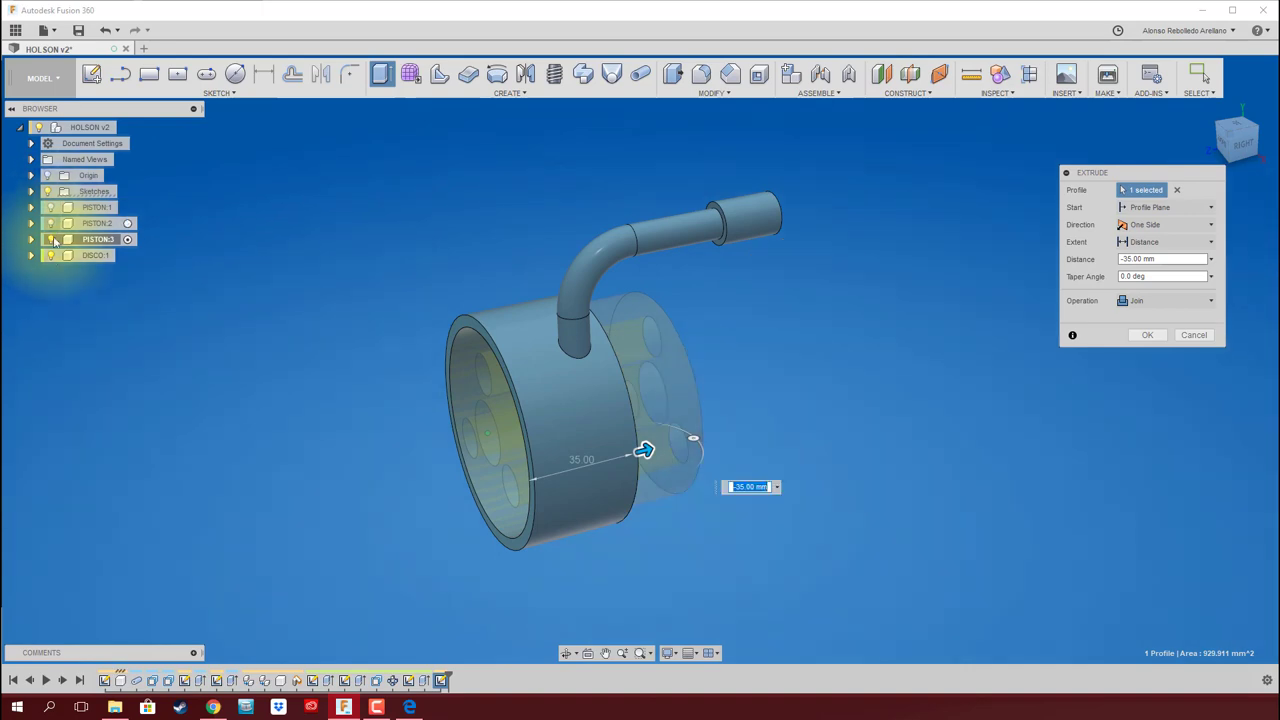
{"action": "left_click", "coordinate": [51, 255]}
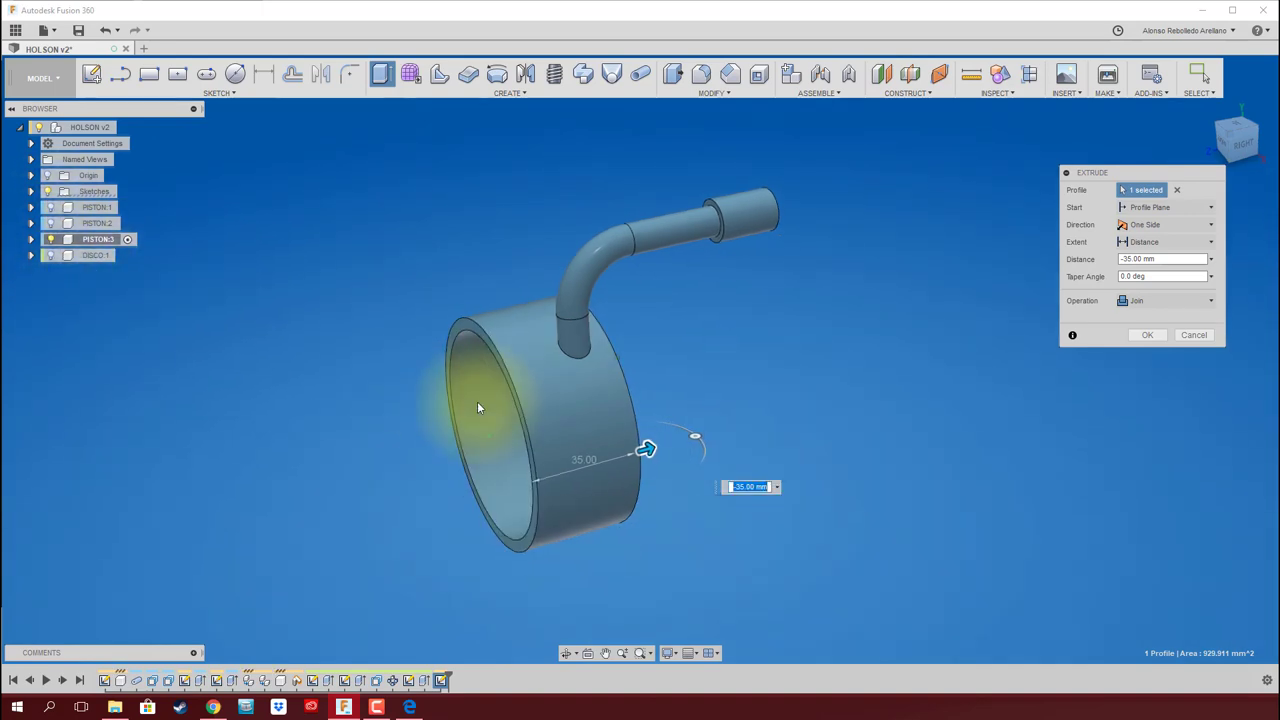
{"action": "middle_click_drag", "start_coordinate": [390, 385], "coordinate": [73, 253], "text": "shift"}
{"action": "left_click", "coordinate": [51, 239]}
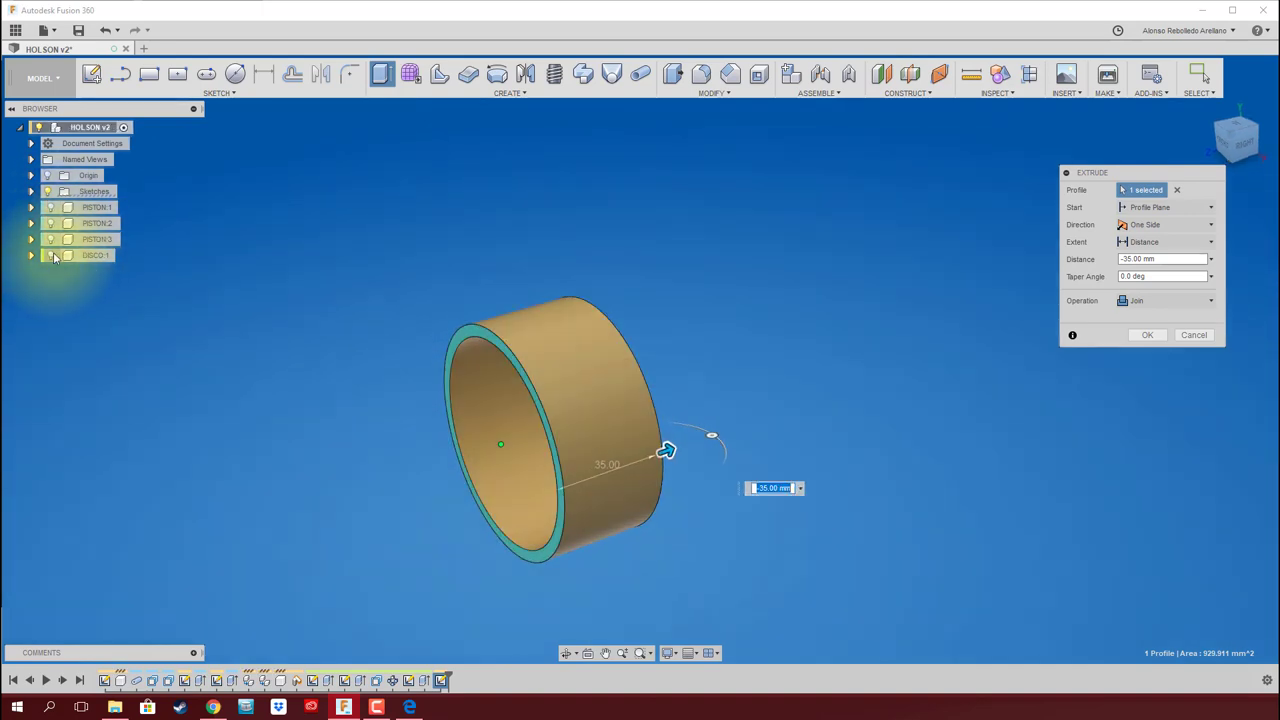
{"action": "left_click", "coordinate": [51, 255]}
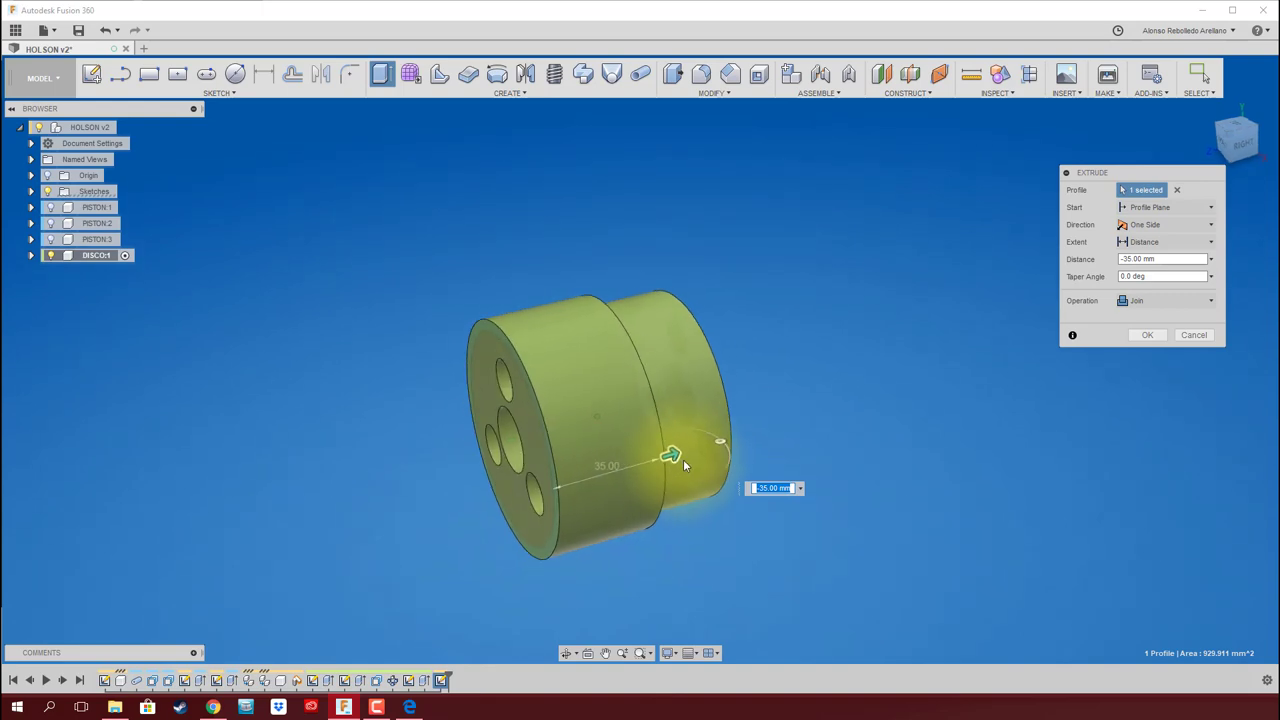
{"action": "left_click", "coordinate": [1146, 337]}
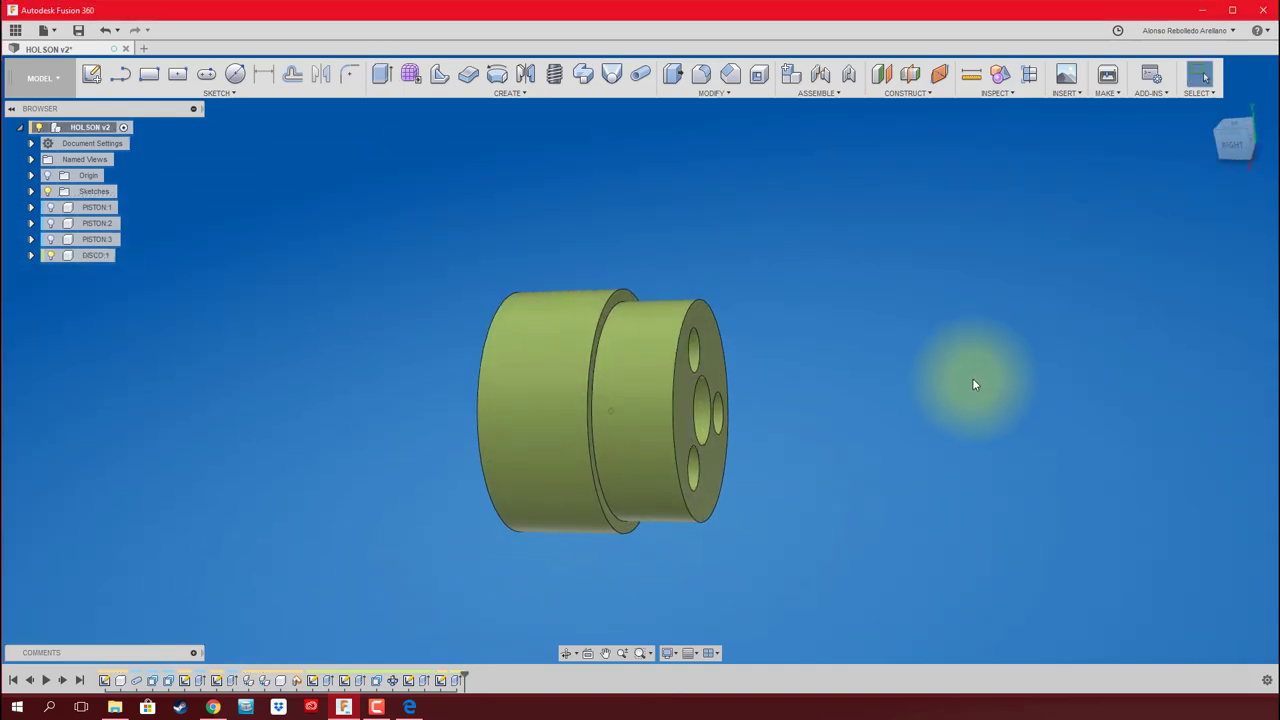
{"action": "left_click", "coordinate": [51, 239]}
{"action": "left_click", "coordinate": [51, 223]}
Show PISTON:1 and drag the pistons apart, away from the disc
{"action": "left_click", "coordinate": [51, 207]}
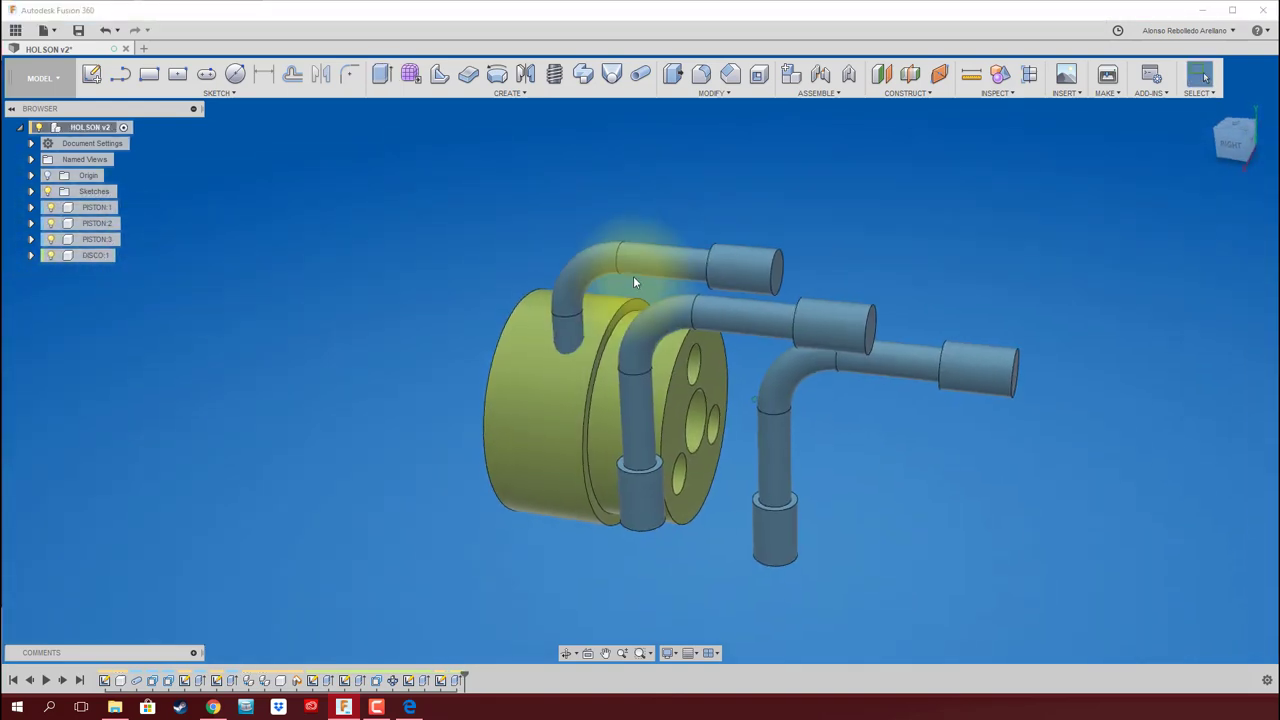
{"action": "left_click_drag", "start_coordinate": [633, 276], "coordinate": [536, 273]}
{"action": "left_click_drag", "start_coordinate": [653, 304], "coordinate": [804, 249]}
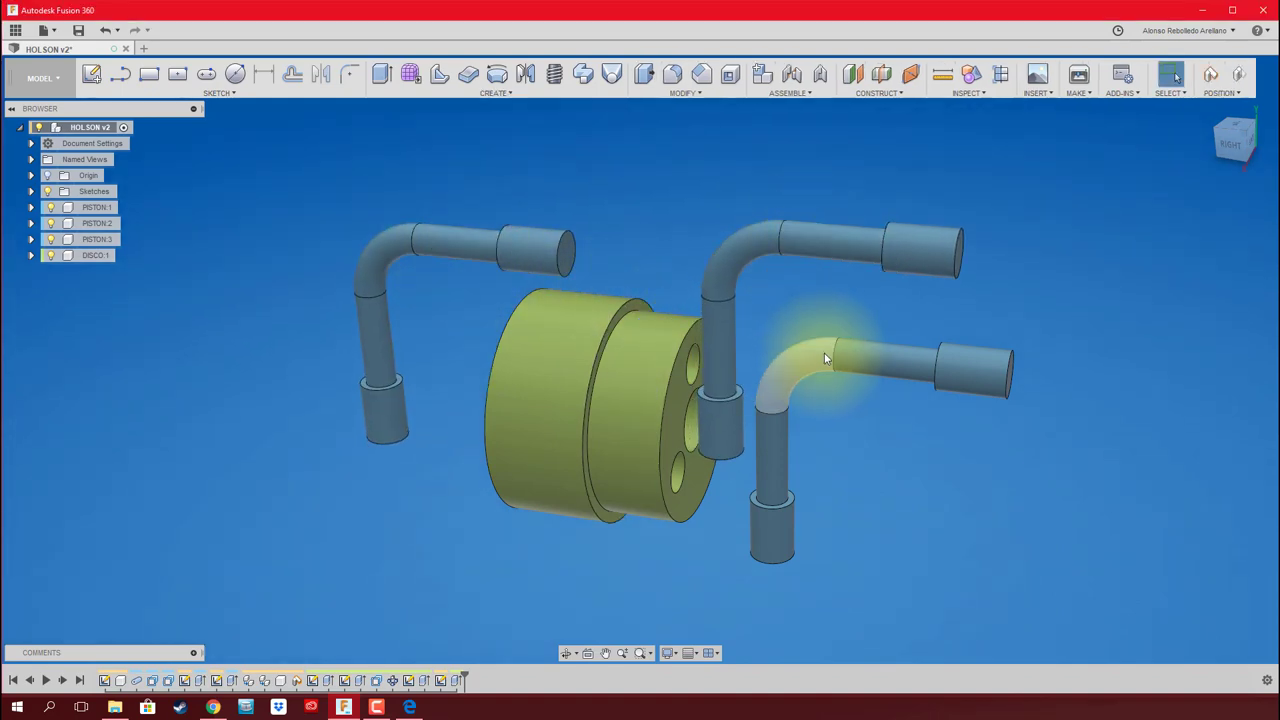
Copy DISCO:1, move the copy 125 mm aside, and rotate it a quarter turn
{"action": "left_click", "coordinate": [97, 256]}
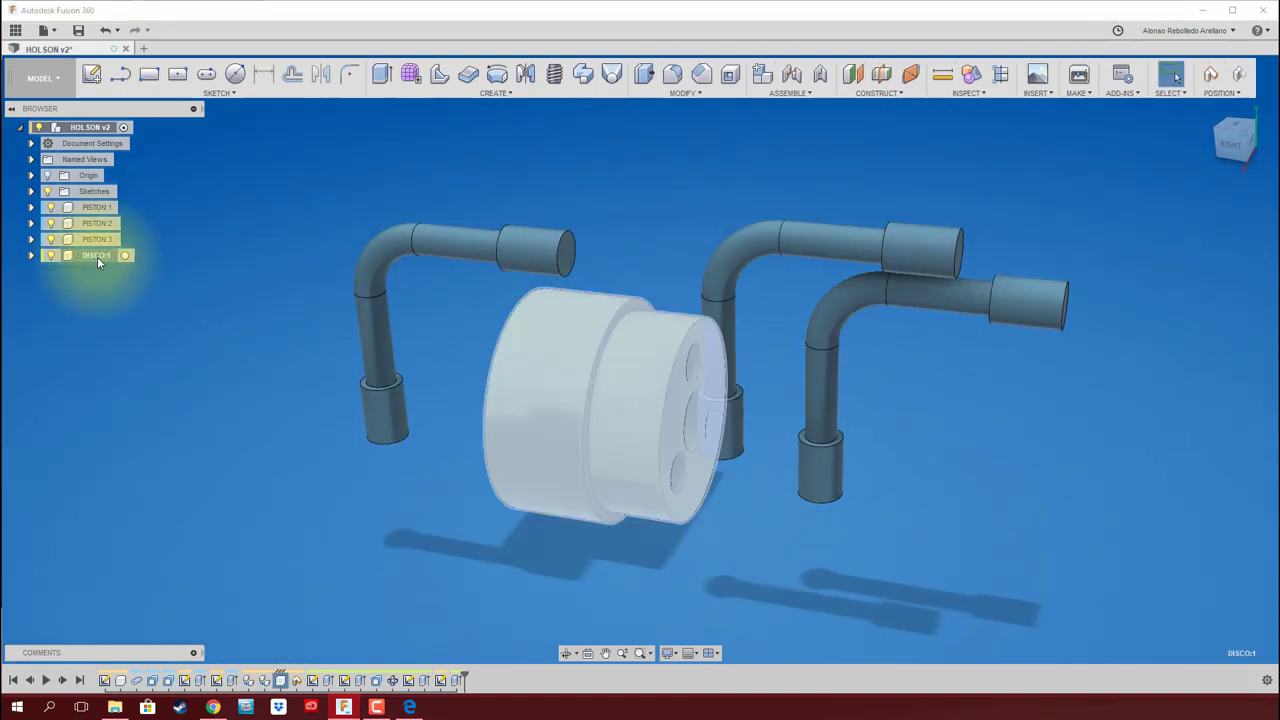
{"action": "key", "text": "ctrl+c"}
{"action": "key", "text": "ctrl+v"}
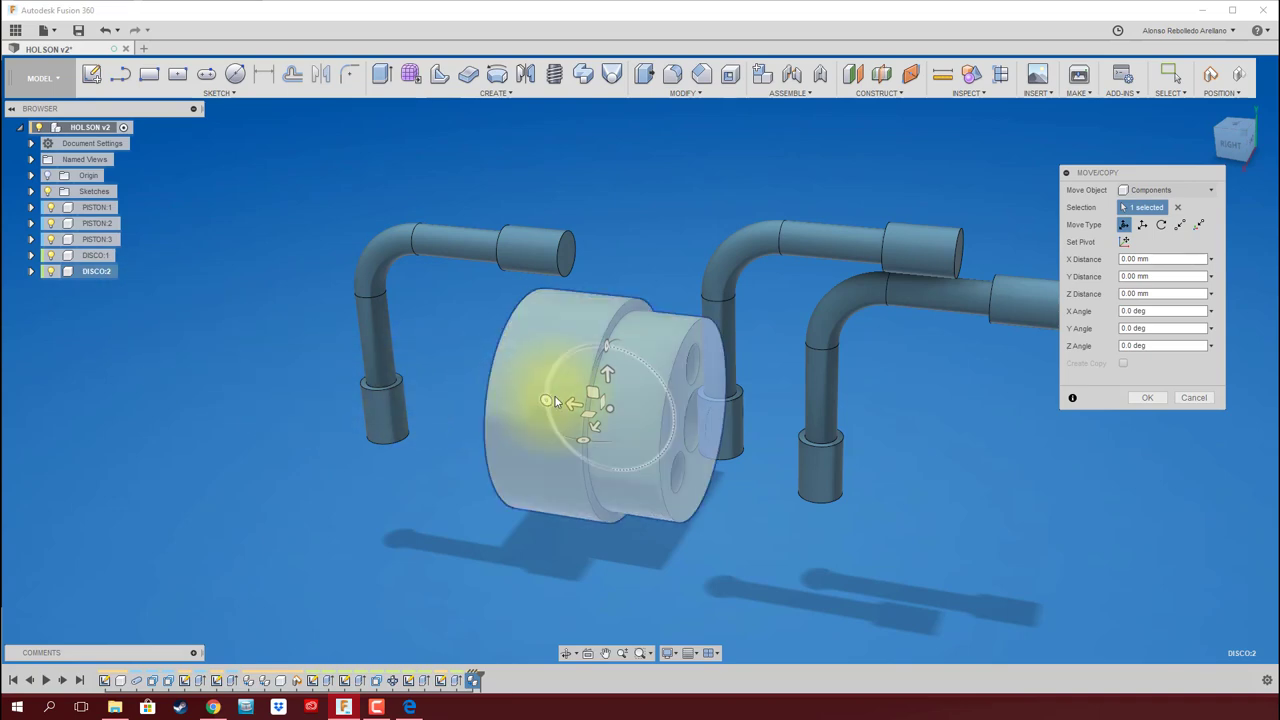
{"action": "left_click_drag", "start_coordinate": [578, 403], "coordinate": [1025, 481]}
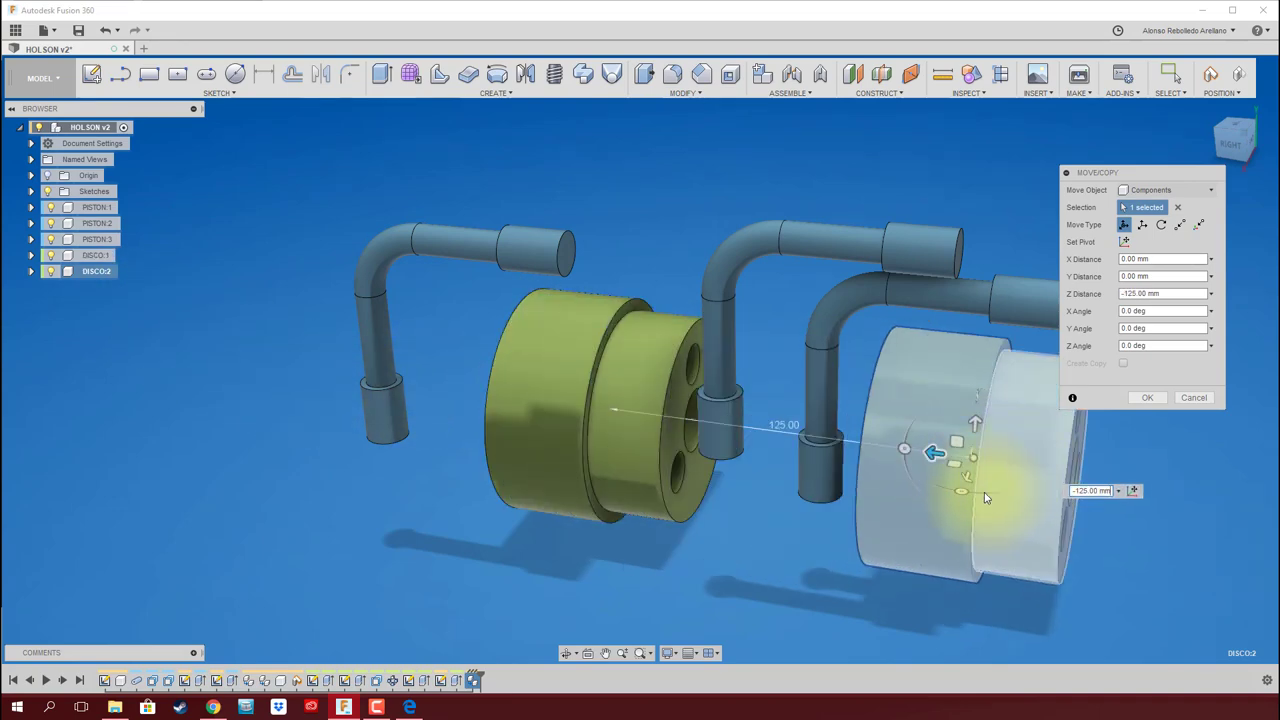
{"action": "middle_click_drag", "start_coordinate": [984, 497], "coordinate": [925, 487], "text": "shift"}
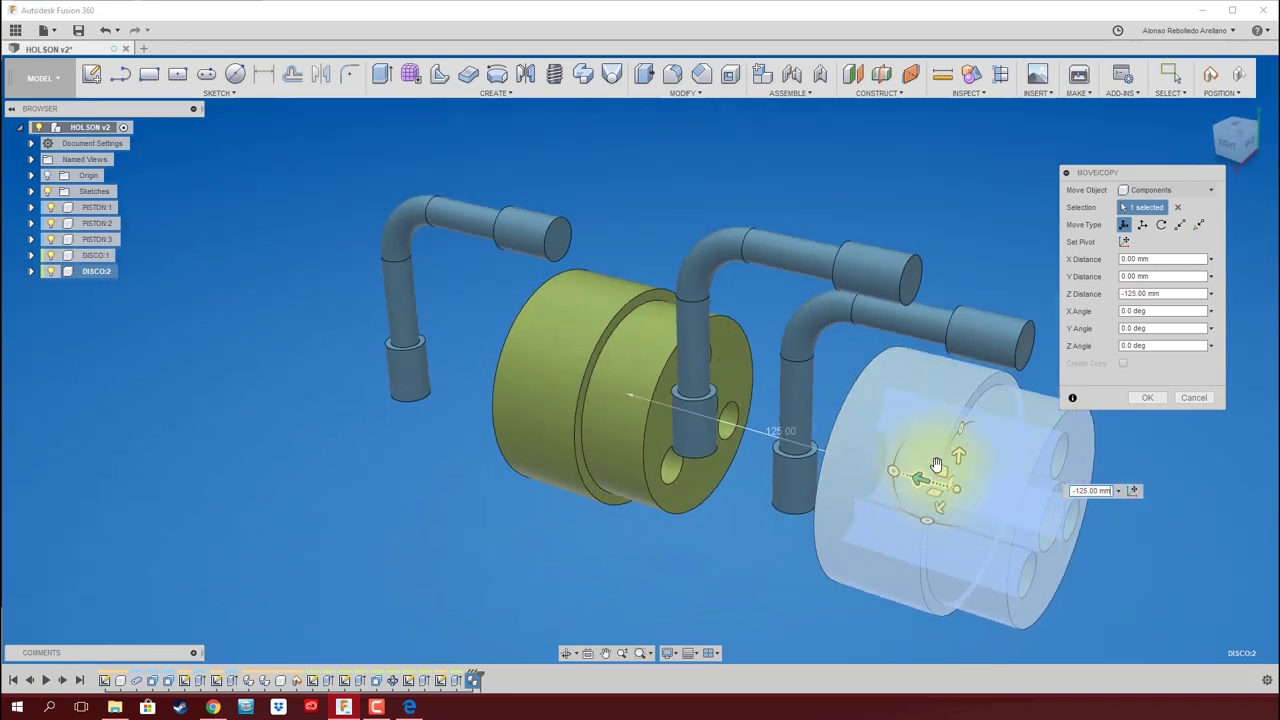
{"action": "left_click_drag", "start_coordinate": [893, 471], "coordinate": [879, 468]}
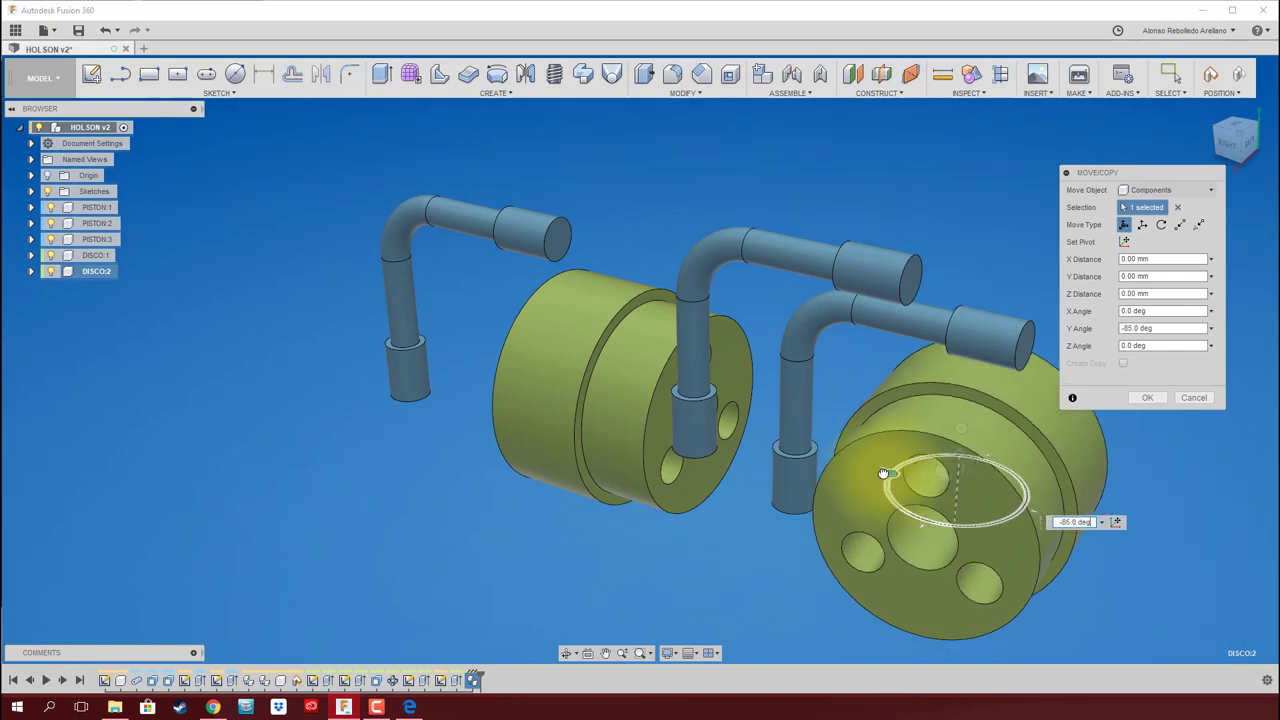
{"action": "left_click", "coordinate": [1147, 397]}
{"action": "middle_click_drag", "start_coordinate": [1140, 400], "coordinate": [913, 470], "text": "shift"}
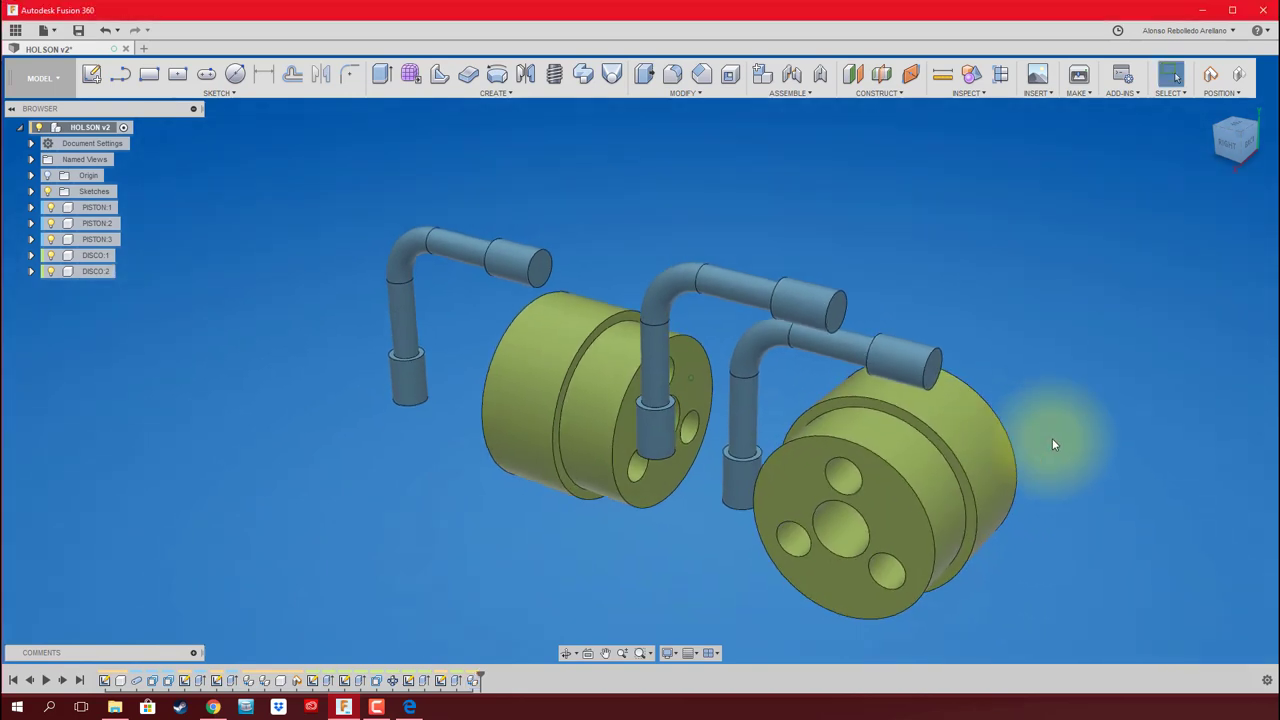
Drag the middle piston up-right and the left piston right and down
{"action": "mouse_move", "coordinate": [1100, 380]}
{"action": "middle_mouse_down", "text": "shift"}
{"action": "mouse_move", "coordinate": [979, 473]}
{"action": "mouse_move", "coordinate": [789, 564]}
{"action": "mouse_move", "coordinate": [950, 598]}
{"action": "middle_mouse_up", "text": "shift"}
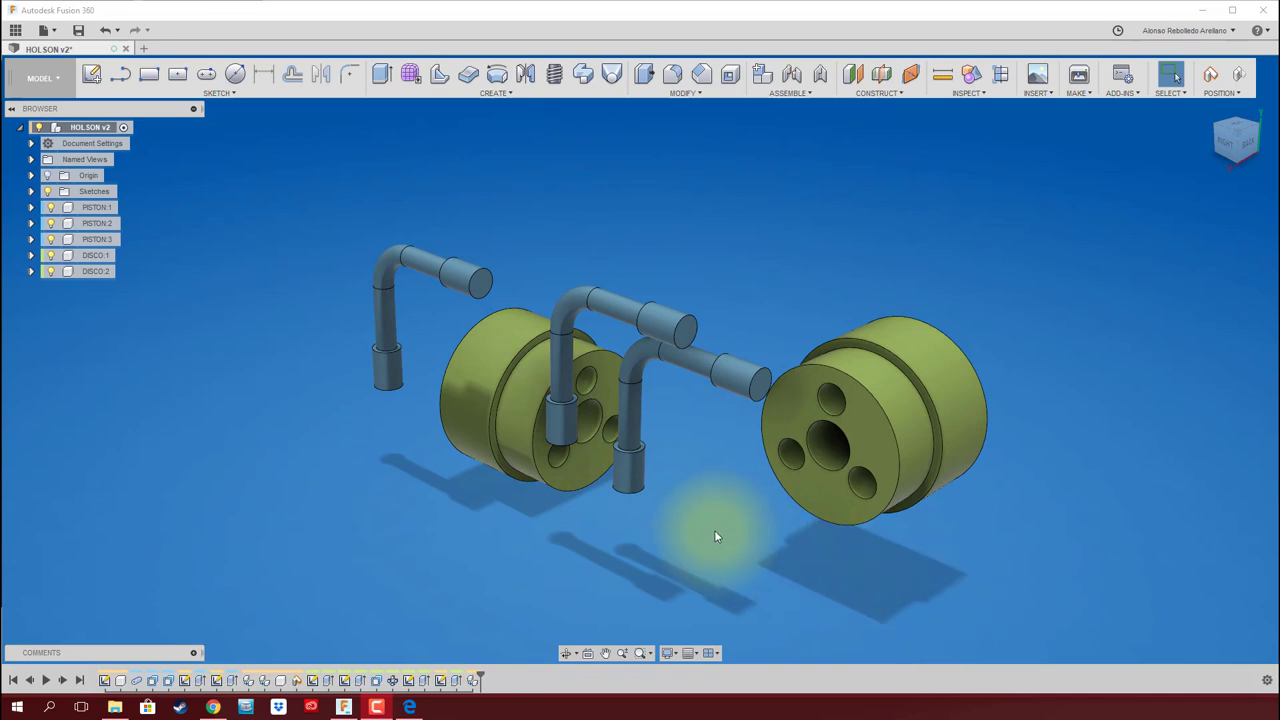
{"action": "mouse_move", "coordinate": [620, 416]}
{"action": "left_mouse_down"}
{"action": "mouse_move", "coordinate": [571, 300]}
{"action": "mouse_move", "coordinate": [678, 268]}
{"action": "left_mouse_up"}
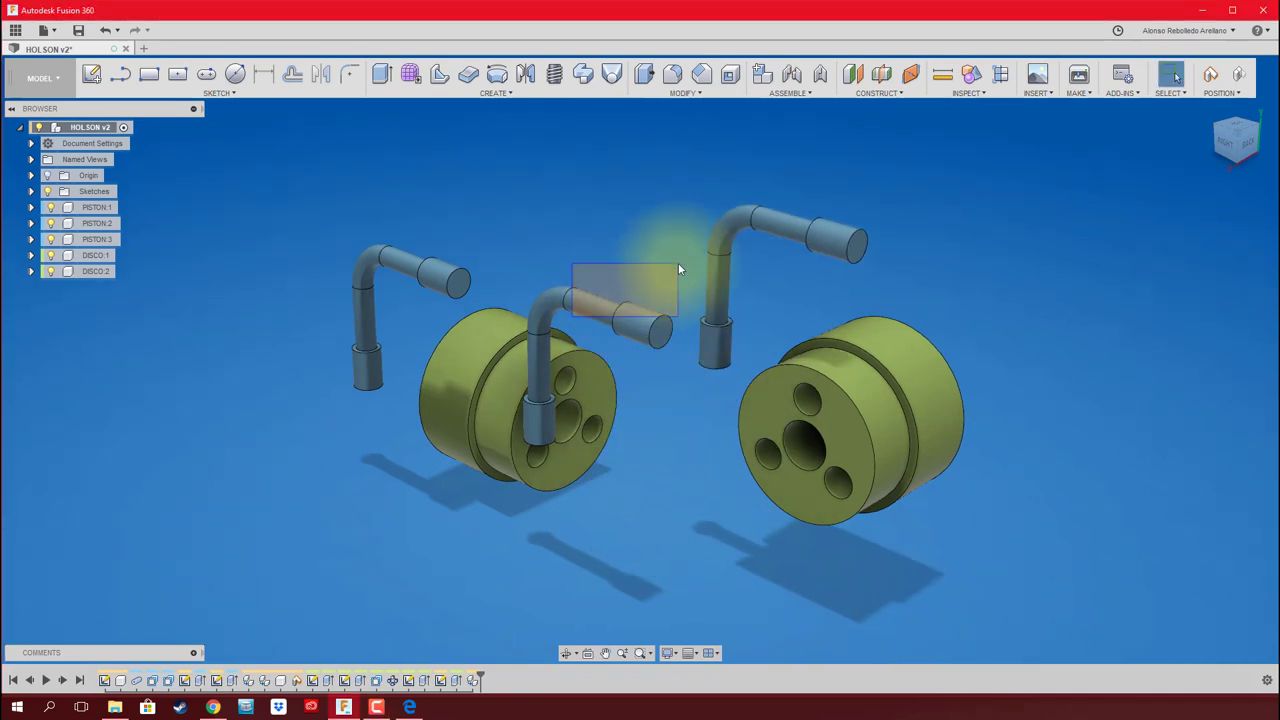
{"action": "left_click_drag", "start_coordinate": [597, 307], "coordinate": [622, 206]}
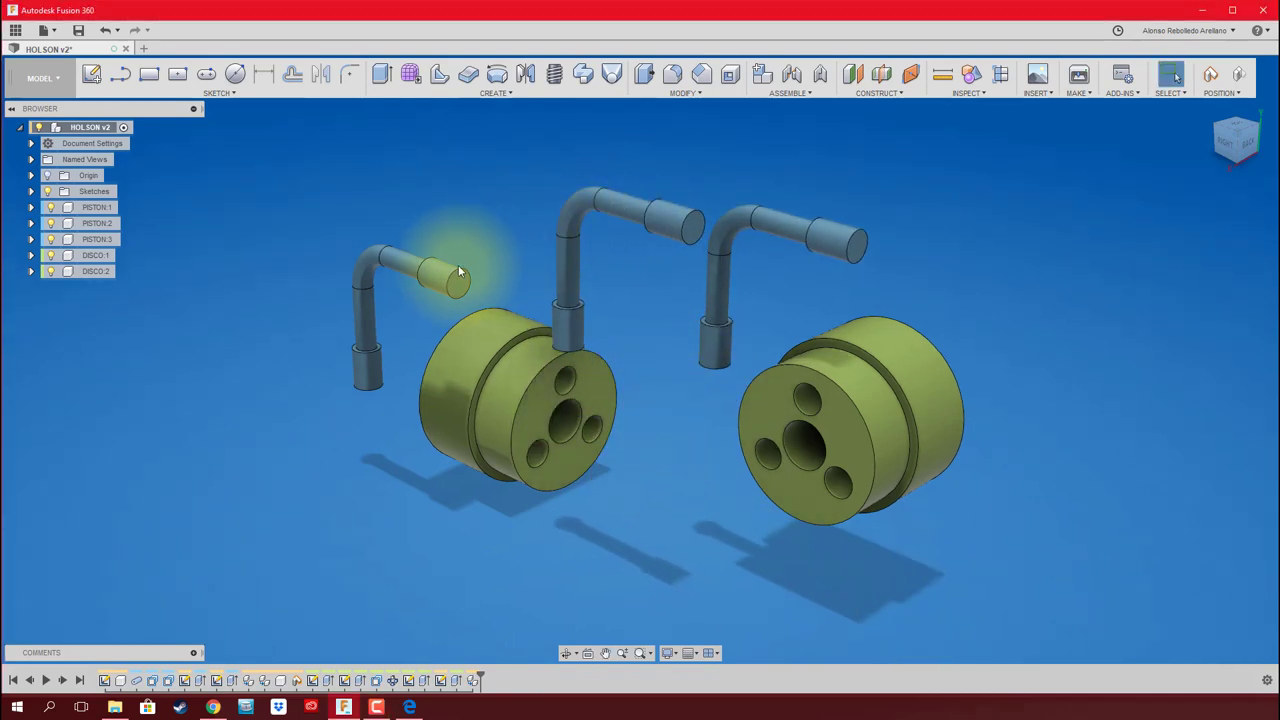
{"action": "left_click_drag", "start_coordinate": [458, 267], "coordinate": [700, 451]}
{"action": "scroll", "coordinate": [700, 451], "scroll_direction": "up", "scroll_amount": 3}
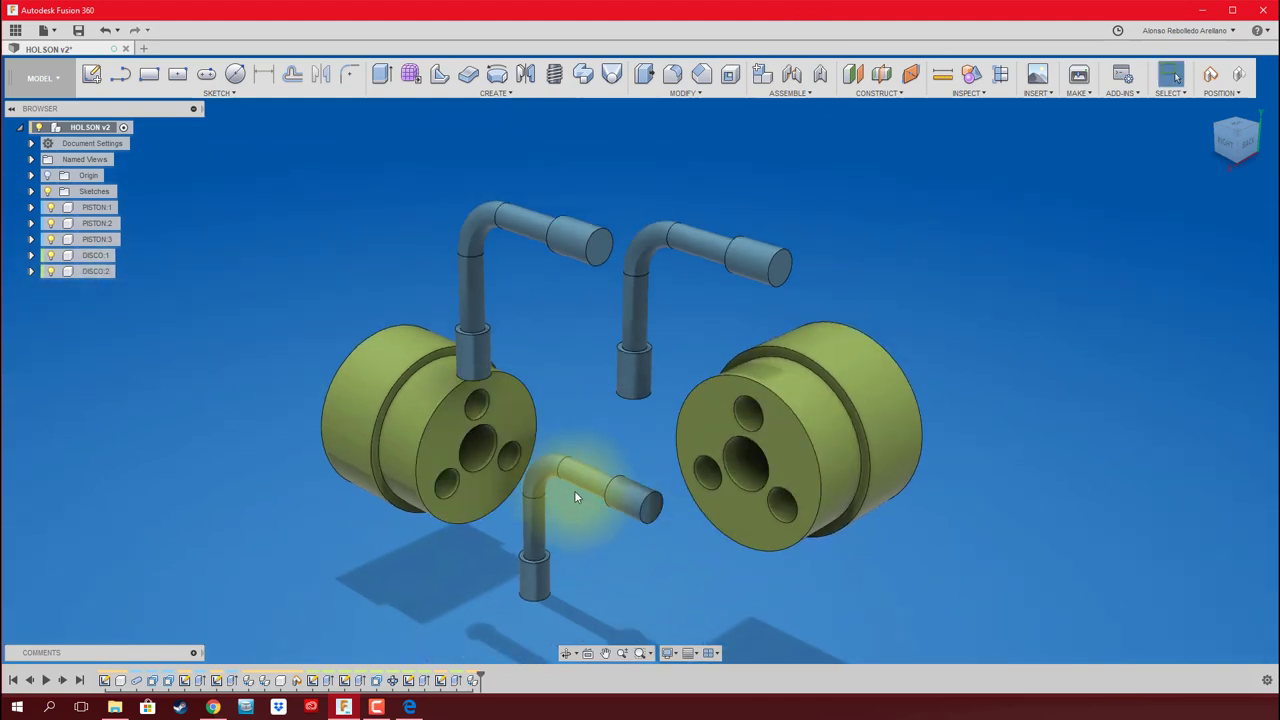
Restore component positions, lift both pipes off the left disc, and zoom out
{"action": "left_click", "coordinate": [1229, 70]}
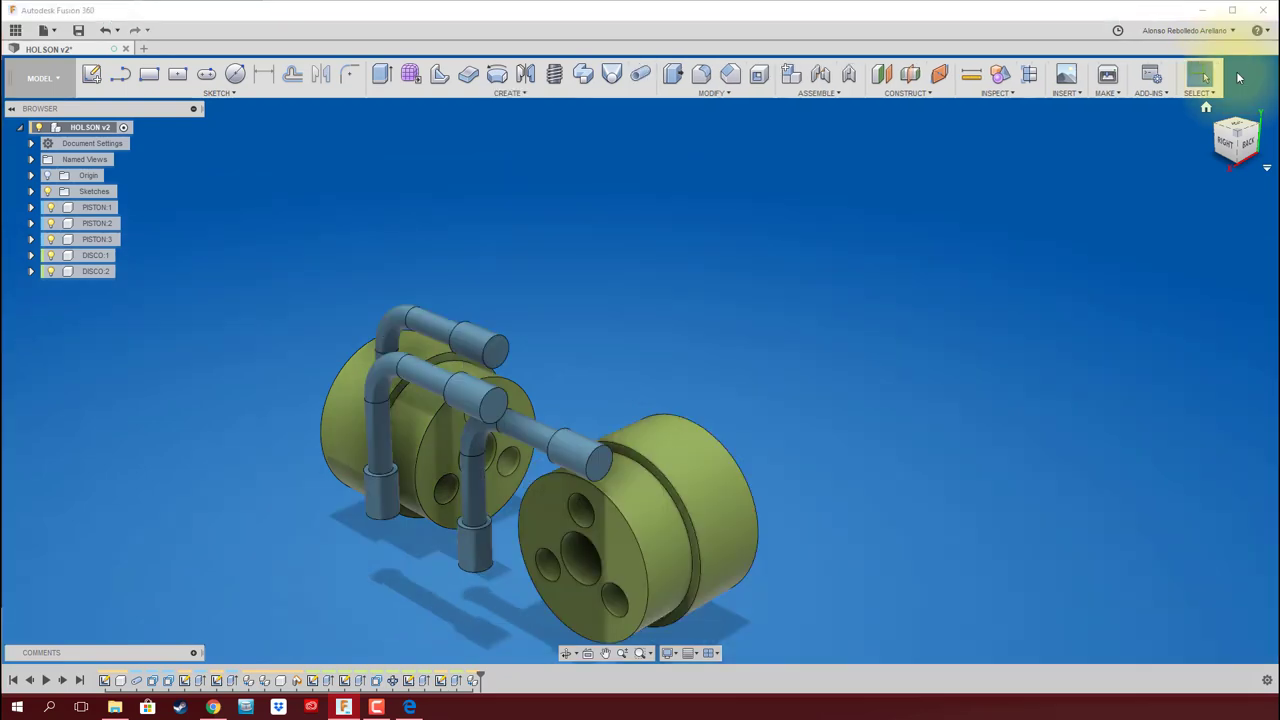
{"action": "left_click_drag", "start_coordinate": [470, 345], "coordinate": [692, 275]}
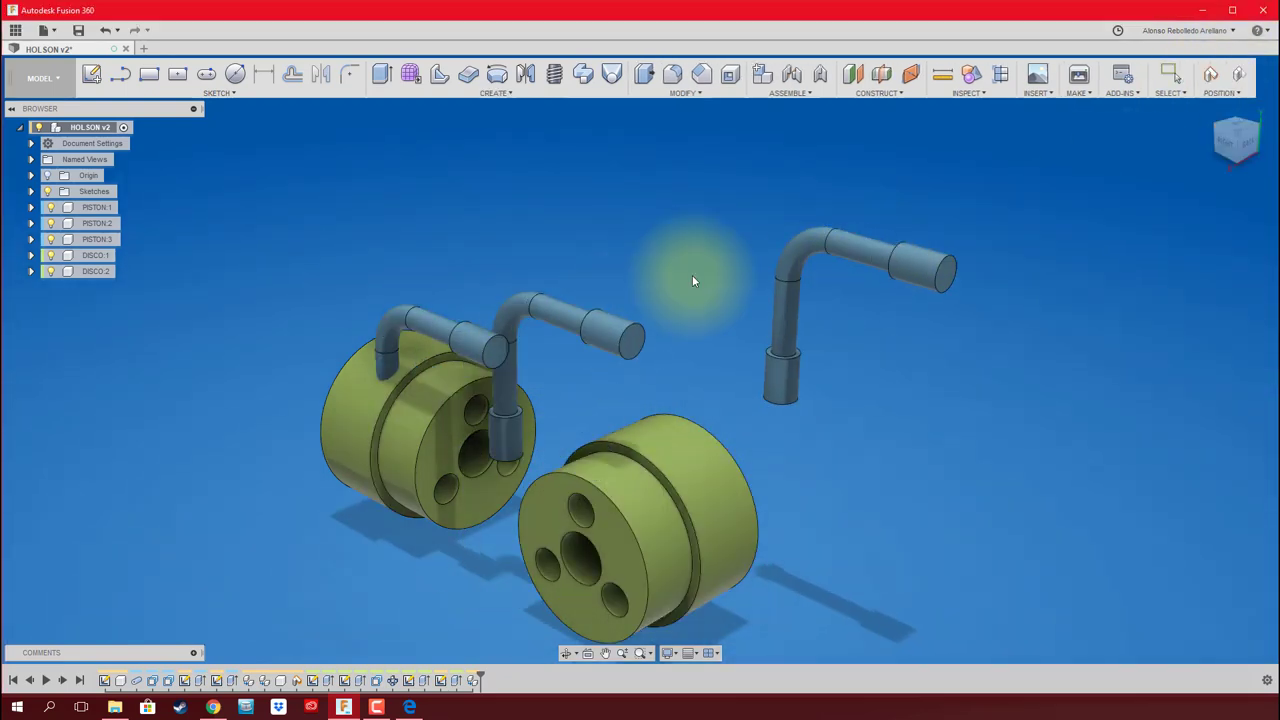
{"action": "left_click_drag", "start_coordinate": [475, 396], "coordinate": [575, 206]}
{"action": "scroll", "coordinate": [825, 426], "scroll_direction": "down", "scroll_amount": 3}
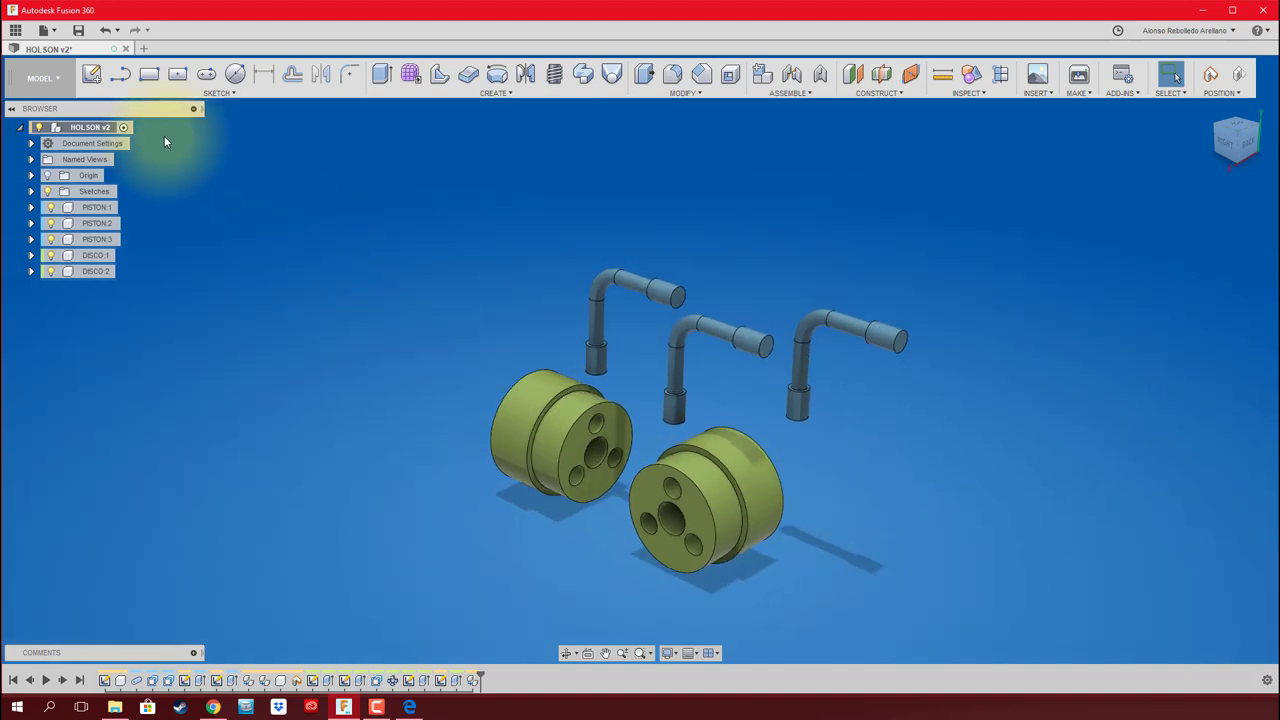
Create a new SOPORTE component and sketch on the disc's ring face, capturing positions
{"action": "left_click", "coordinate": [764, 76]}
{"action": "type", "text": "SOPORTE"}
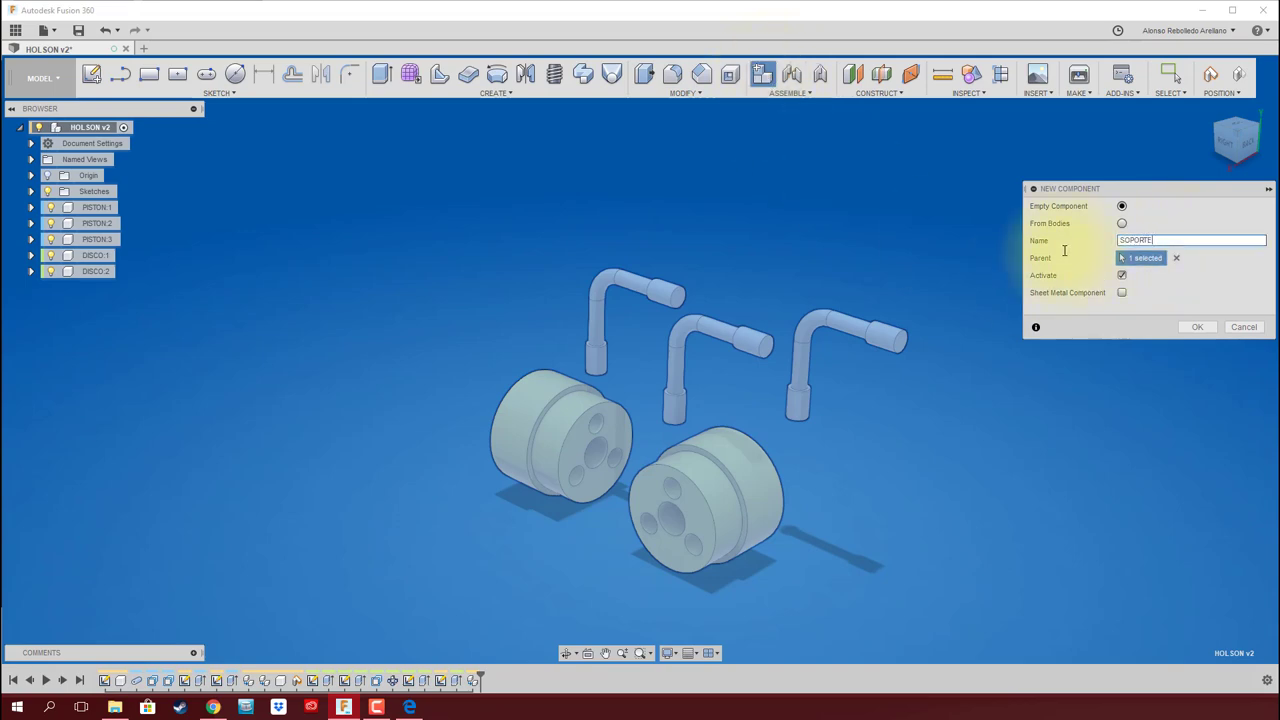
{"action": "left_click", "coordinate": [1193, 327]}
{"action": "scroll", "coordinate": [710, 487], "scroll_direction": "up", "scroll_amount": 2}
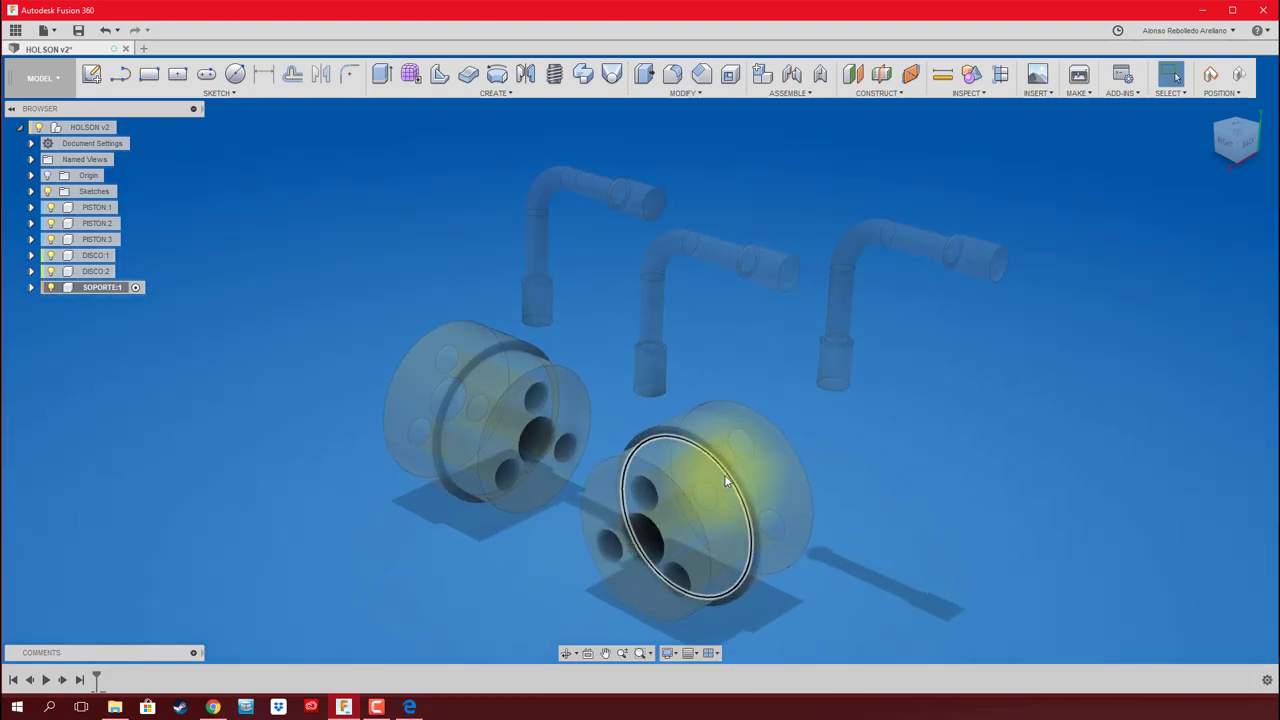
{"action": "scroll", "coordinate": [726, 481], "scroll_direction": "up", "scroll_amount": 3}
{"action": "left_click", "coordinate": [91, 74]}
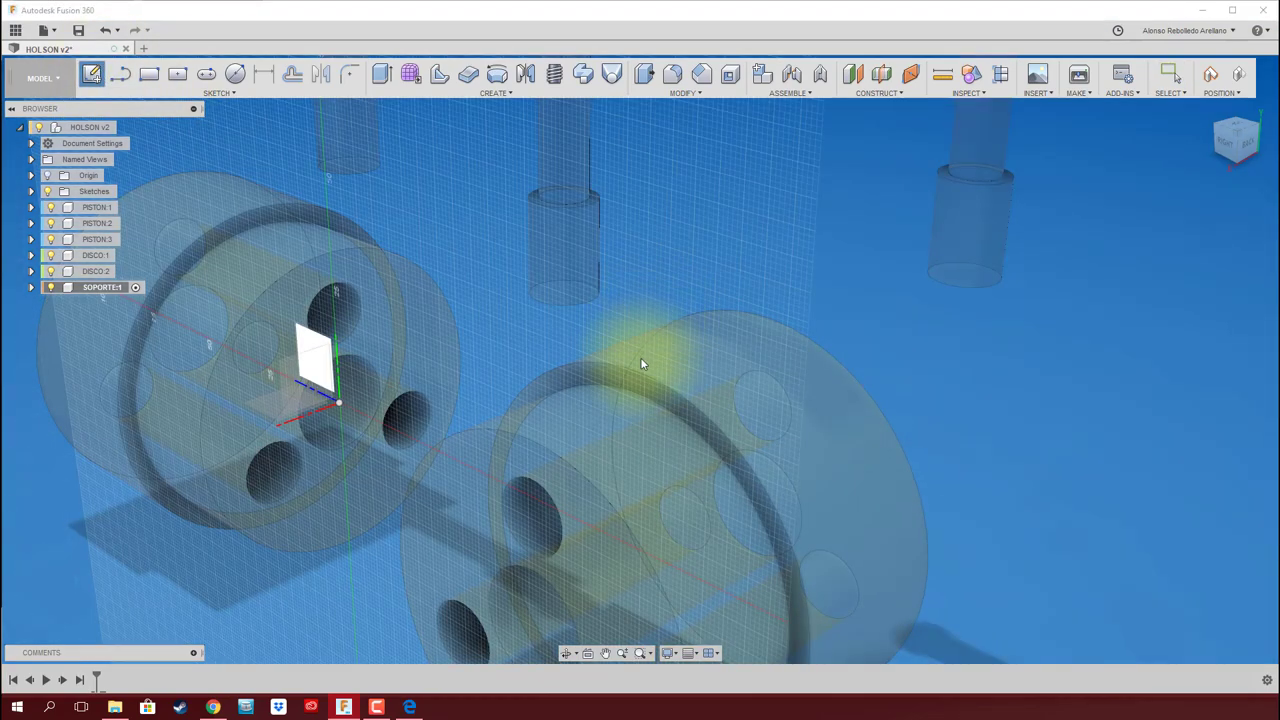
{"action": "left_click", "coordinate": [643, 383]}
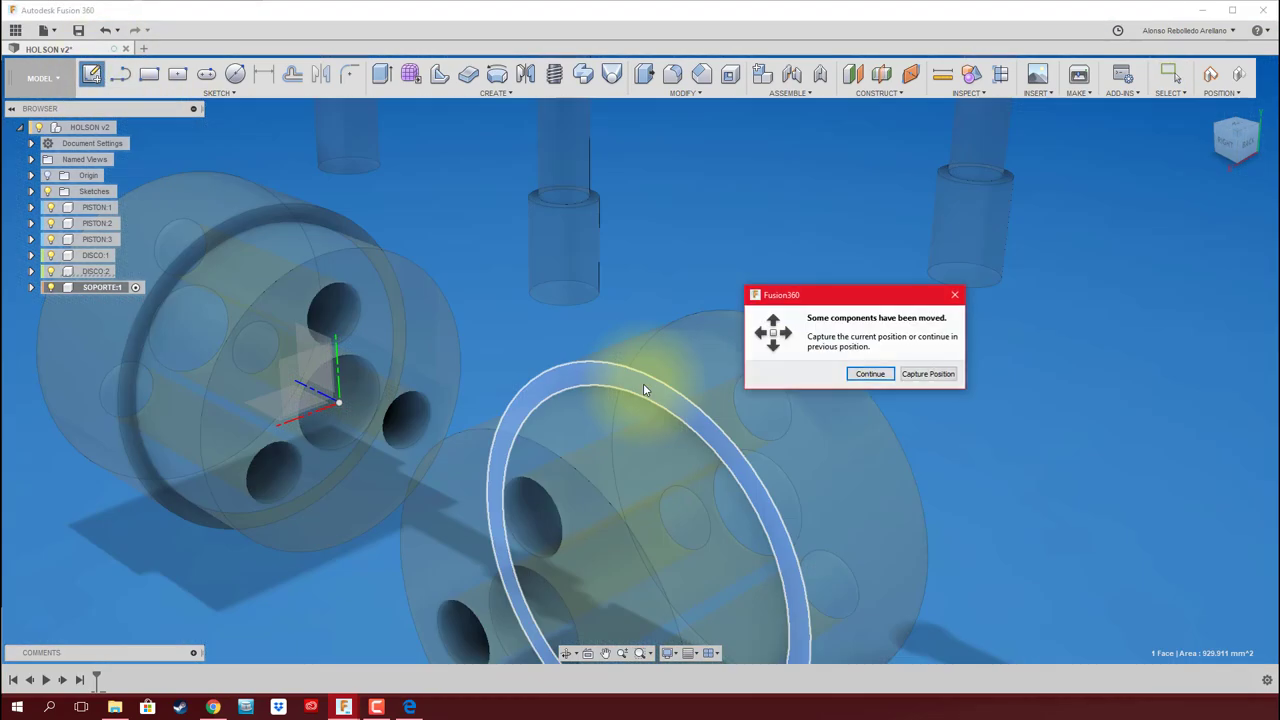
{"action": "left_click", "coordinate": [929, 378]}
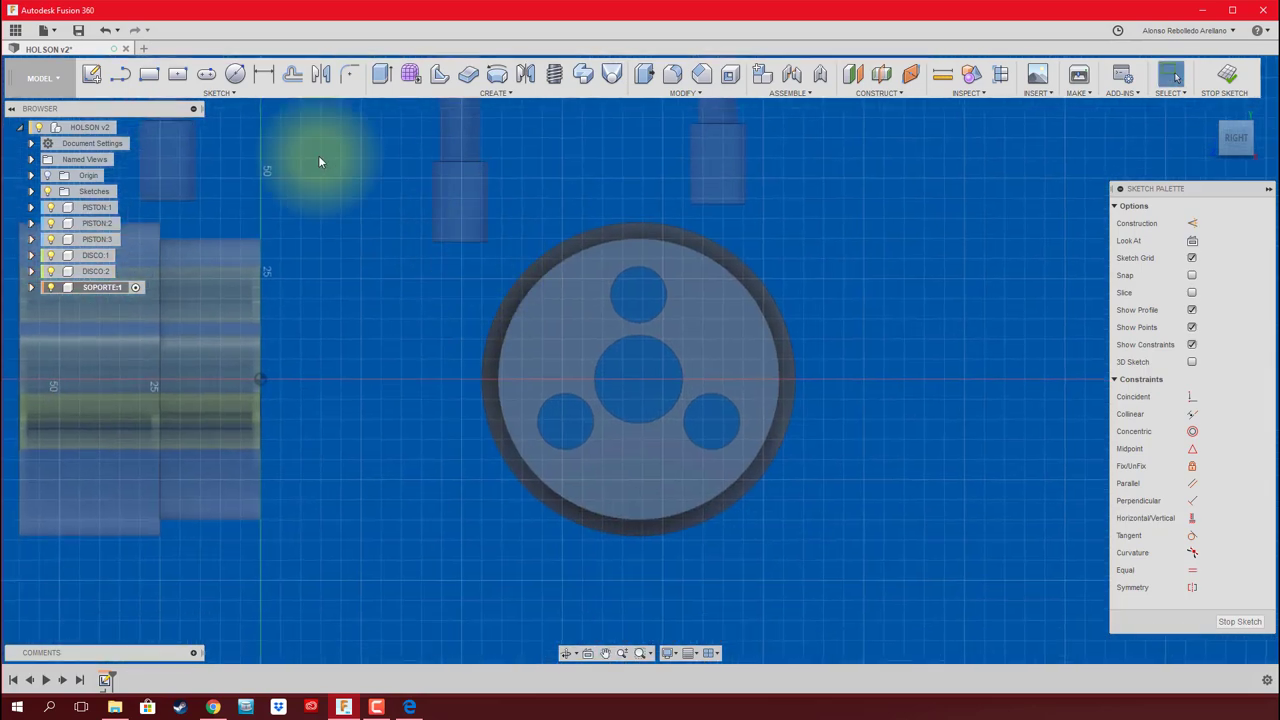
Draw two concentric circles at the disc centre: one on the inner rim, one larger
{"action": "left_click", "coordinate": [235, 74]}
{"action": "left_click", "coordinate": [638, 380]}
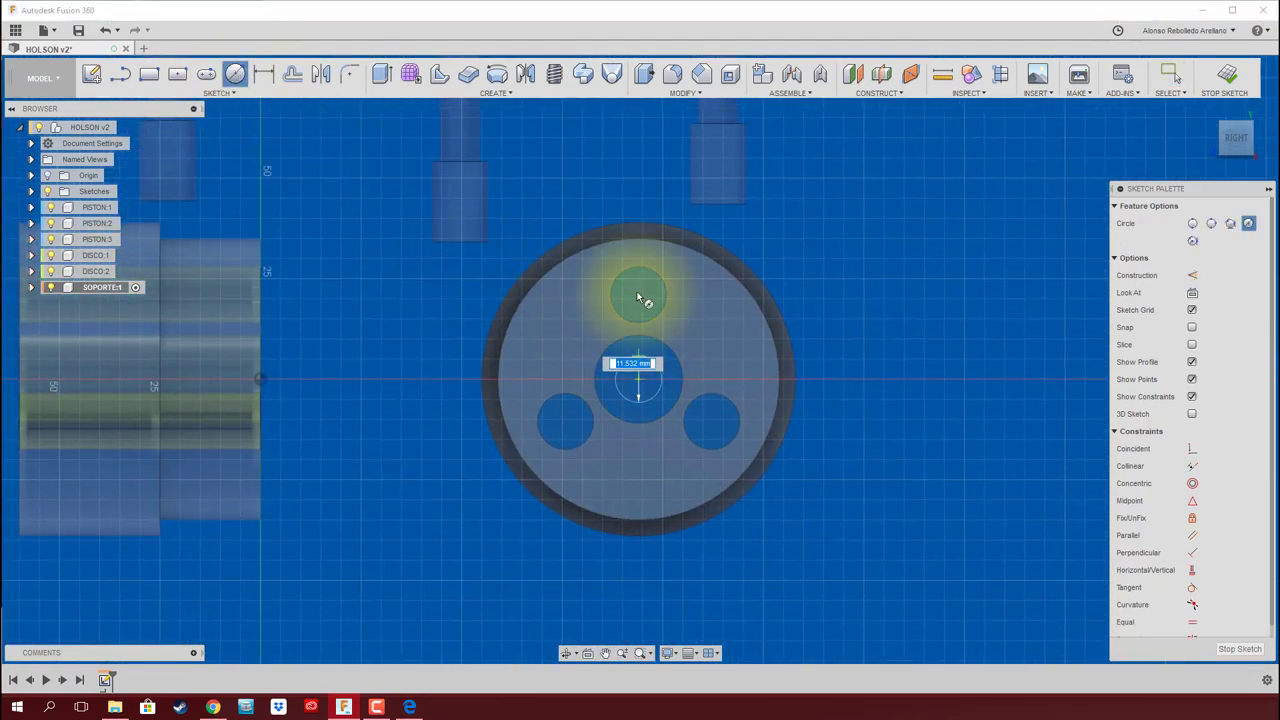
{"action": "left_click", "coordinate": [651, 245]}
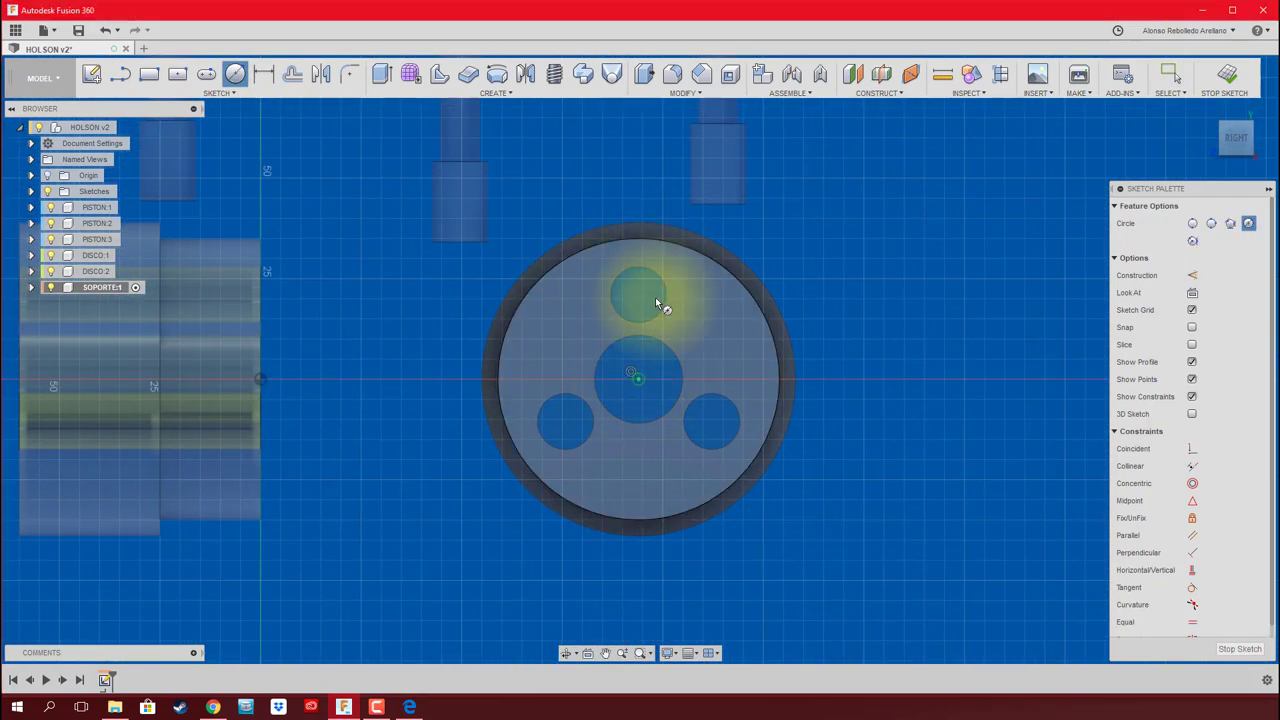
{"action": "left_click", "coordinate": [638, 378]}
{"action": "left_click", "coordinate": [659, 197]}
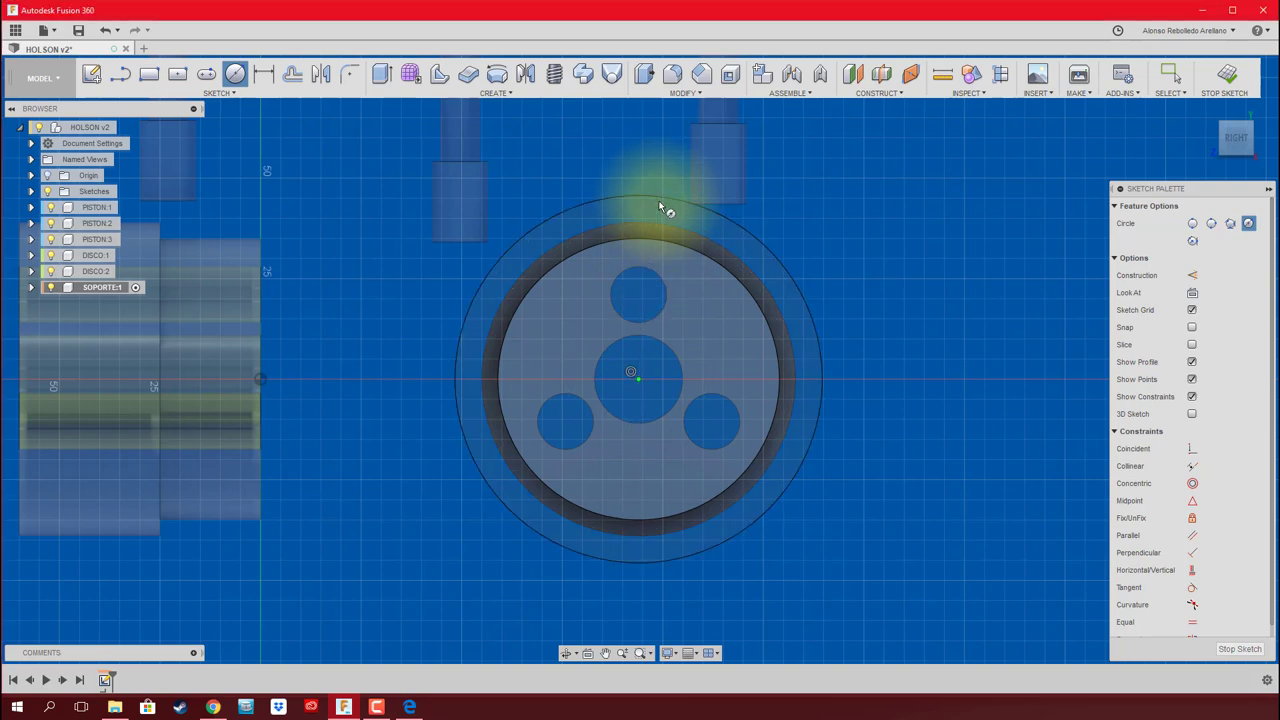
{"action": "scroll", "coordinate": [750, 400], "scroll_direction": "down", "scroll_amount": 3}
Draw vertical lines down from the outer circle's right and left sides
{"action": "key", "text": "l"}
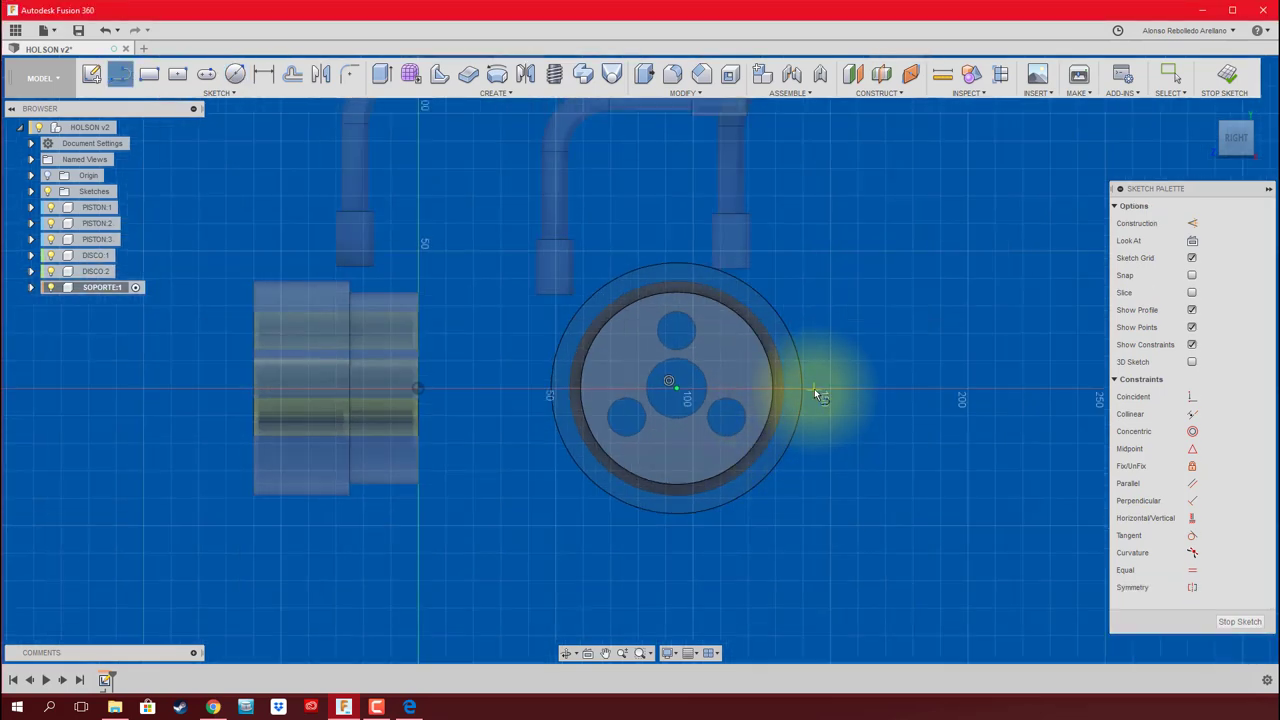
{"action": "left_click", "coordinate": [800, 388]}
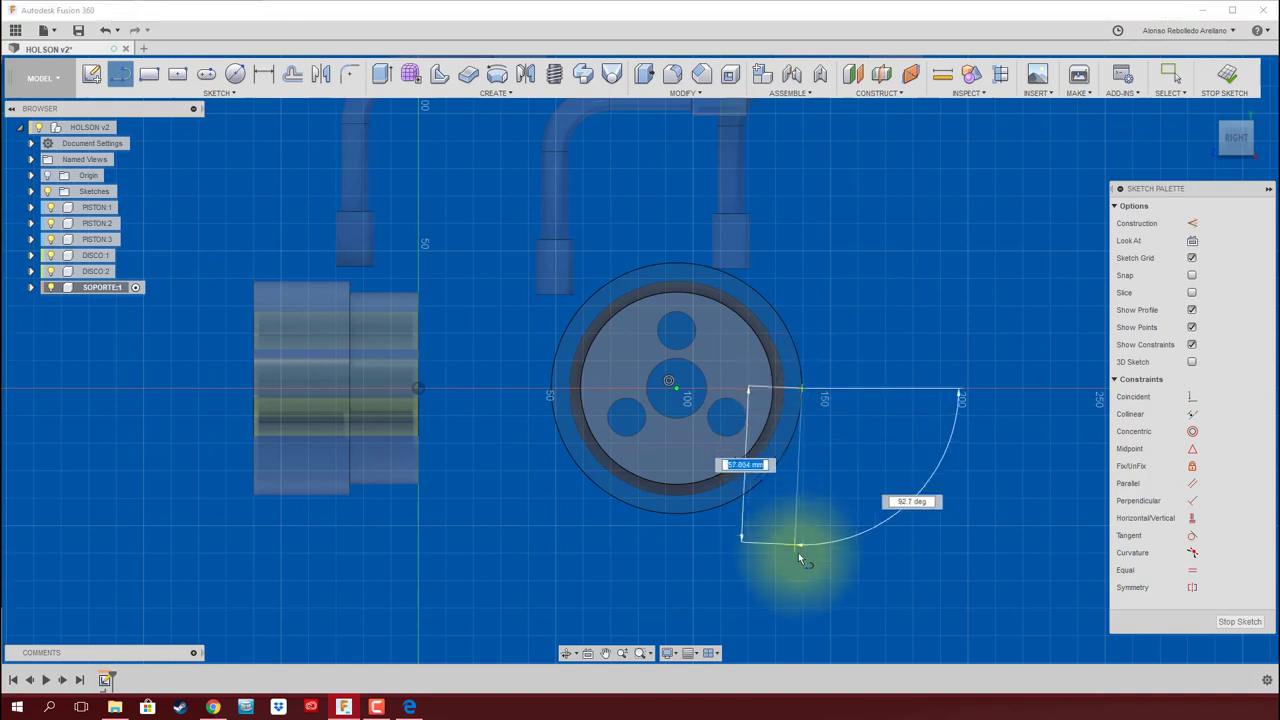
{"action": "left_click", "coordinate": [802, 585]}
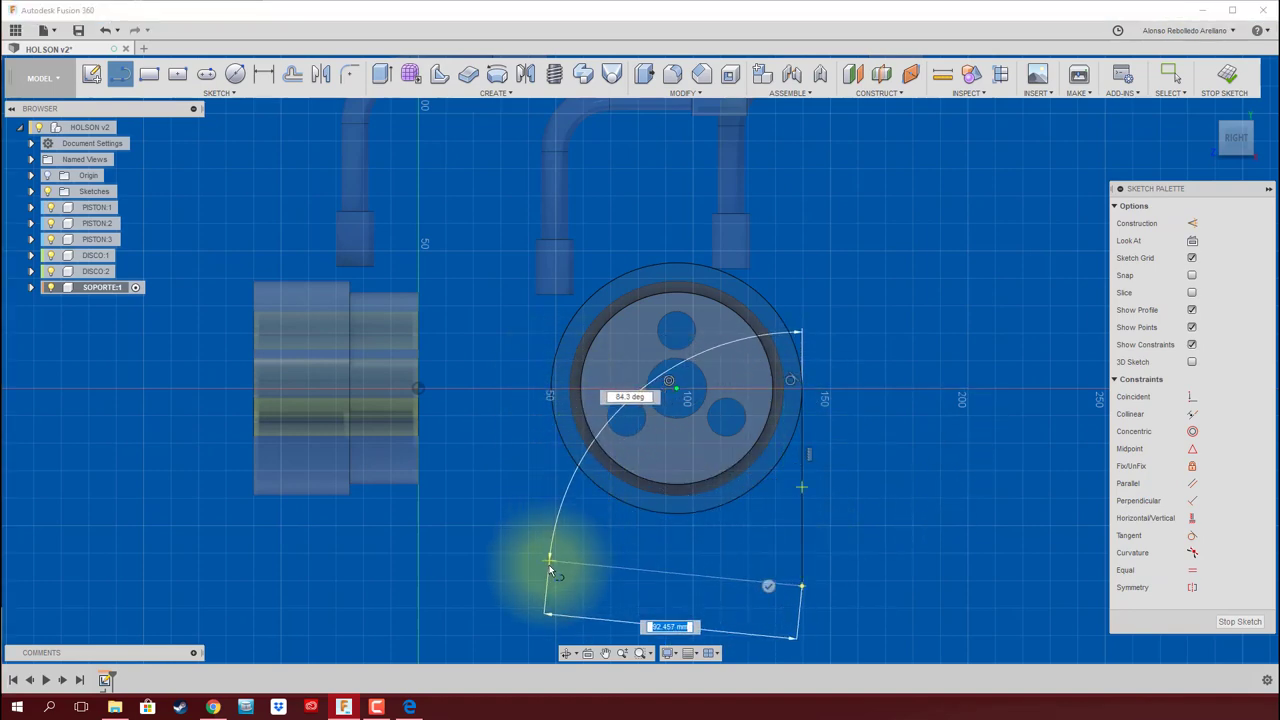
{"action": "key", "text": "Escape"}
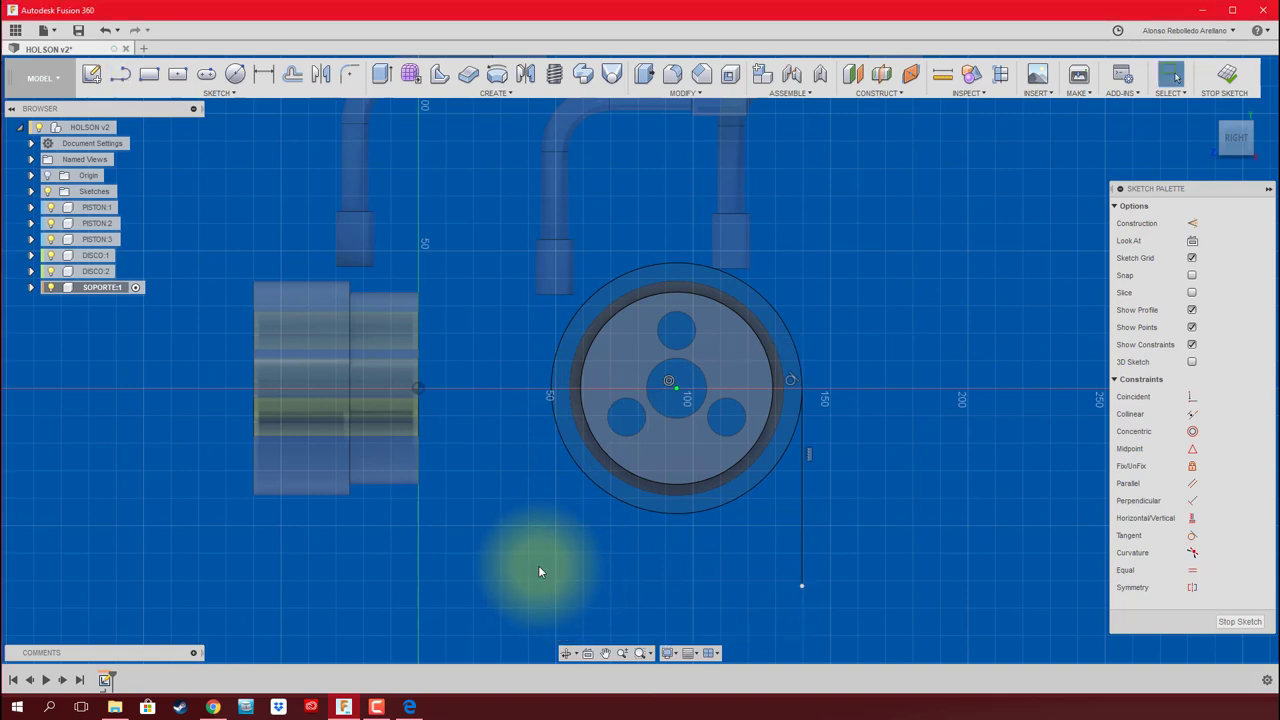
{"action": "key", "text": "l"}
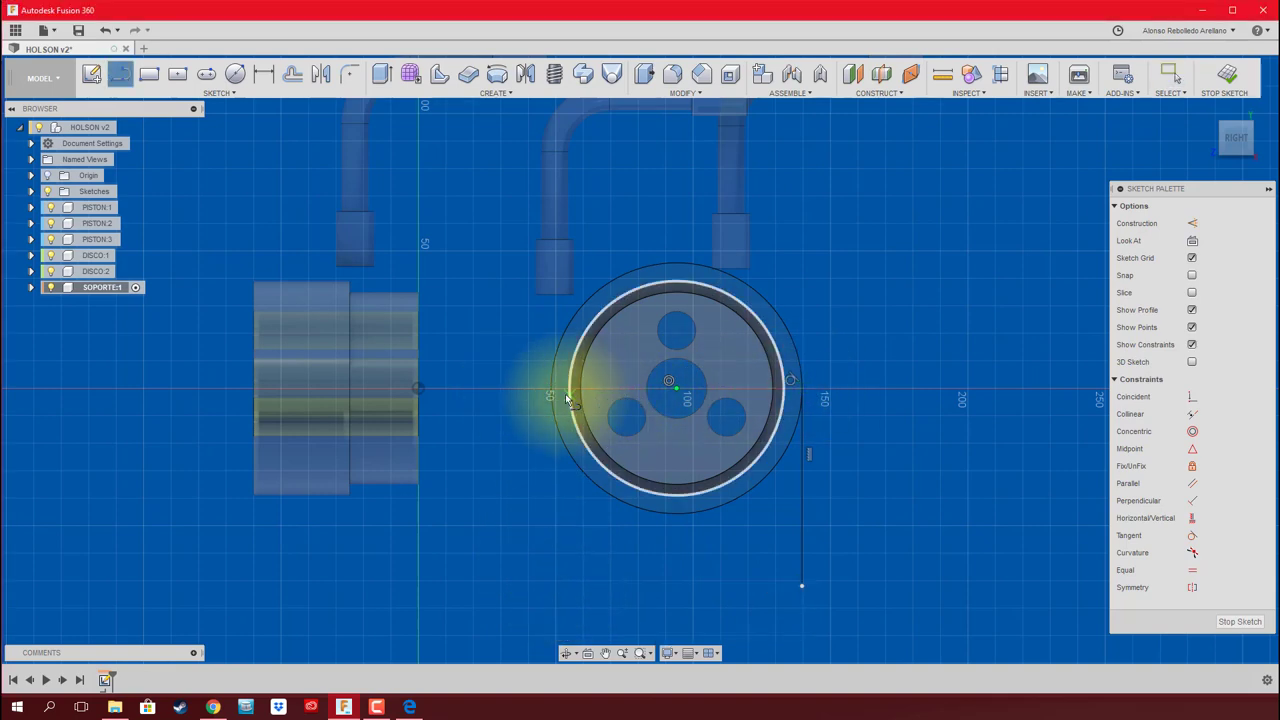
{"action": "left_click_drag", "start_coordinate": [554, 388], "coordinate": [557, 601]}
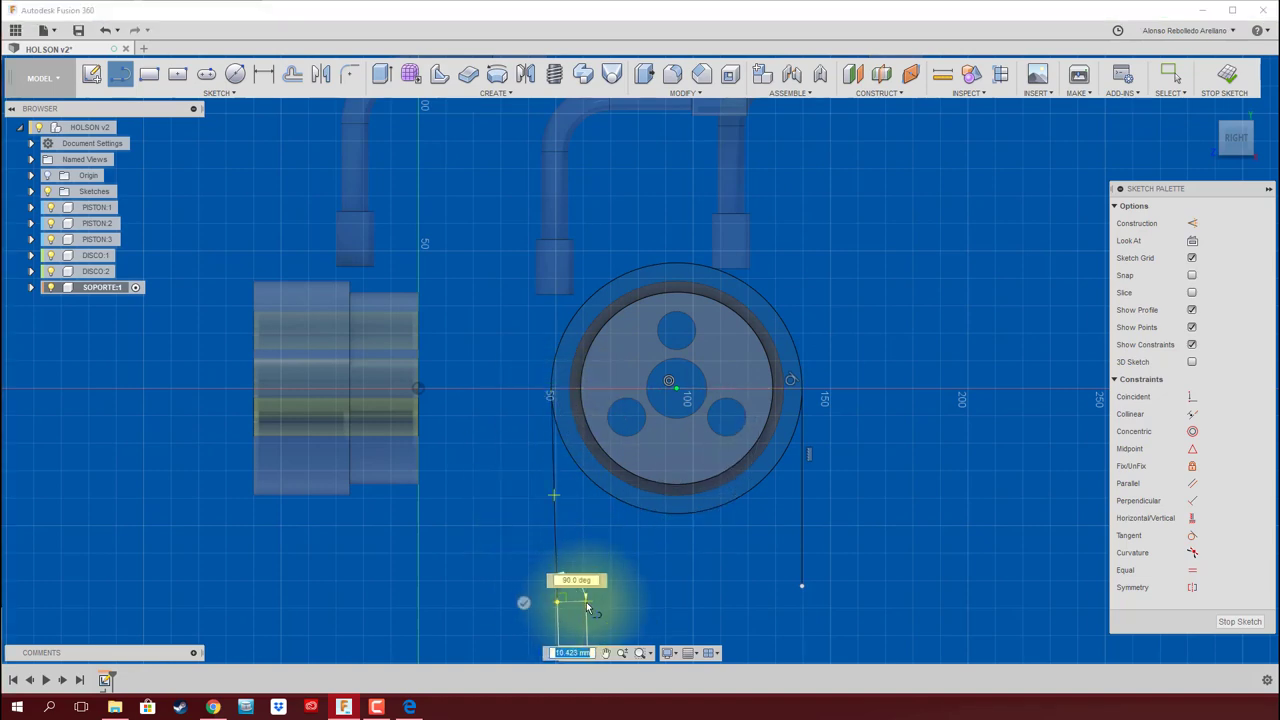
Make the left side line parallel to the right side line
{"action": "key", "text": "Escape"}
{"action": "left_click", "coordinate": [1192, 483]}
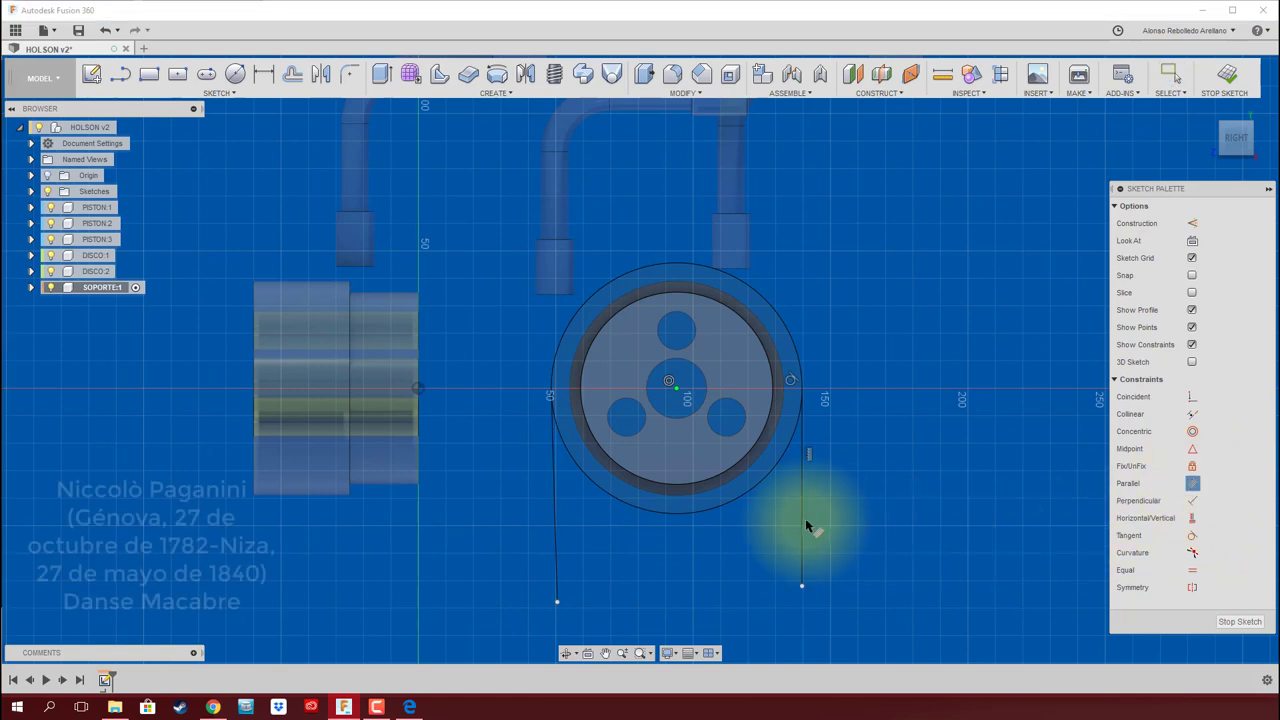
{"action": "left_click", "coordinate": [801, 523]}
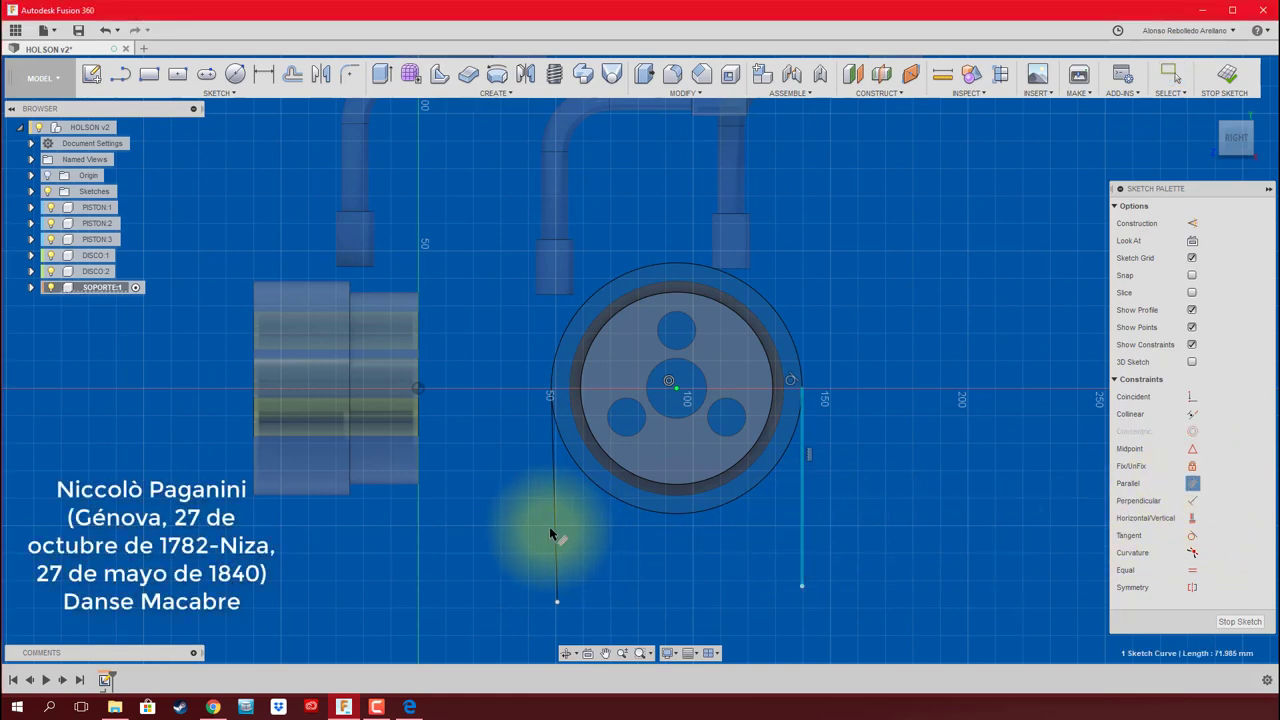
{"action": "left_click", "coordinate": [556, 531]}
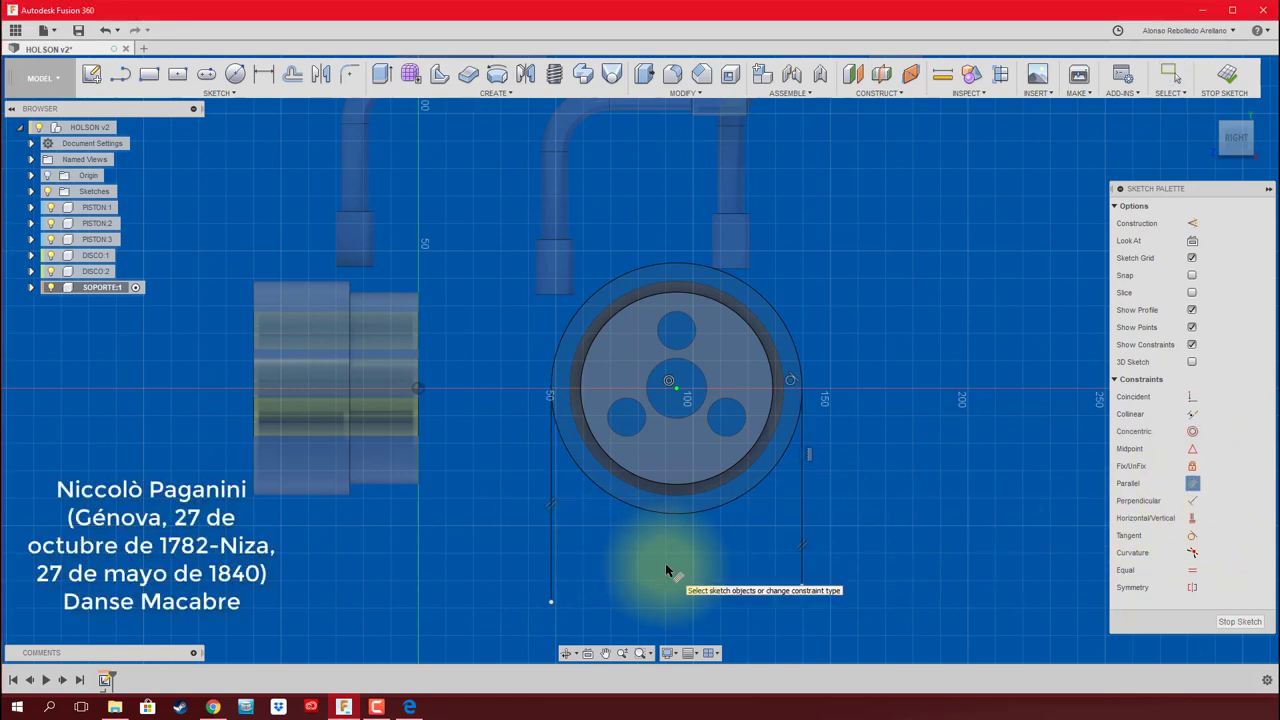
Dimension both vertical side lines to 70 mm
{"action": "key", "text": "d"}
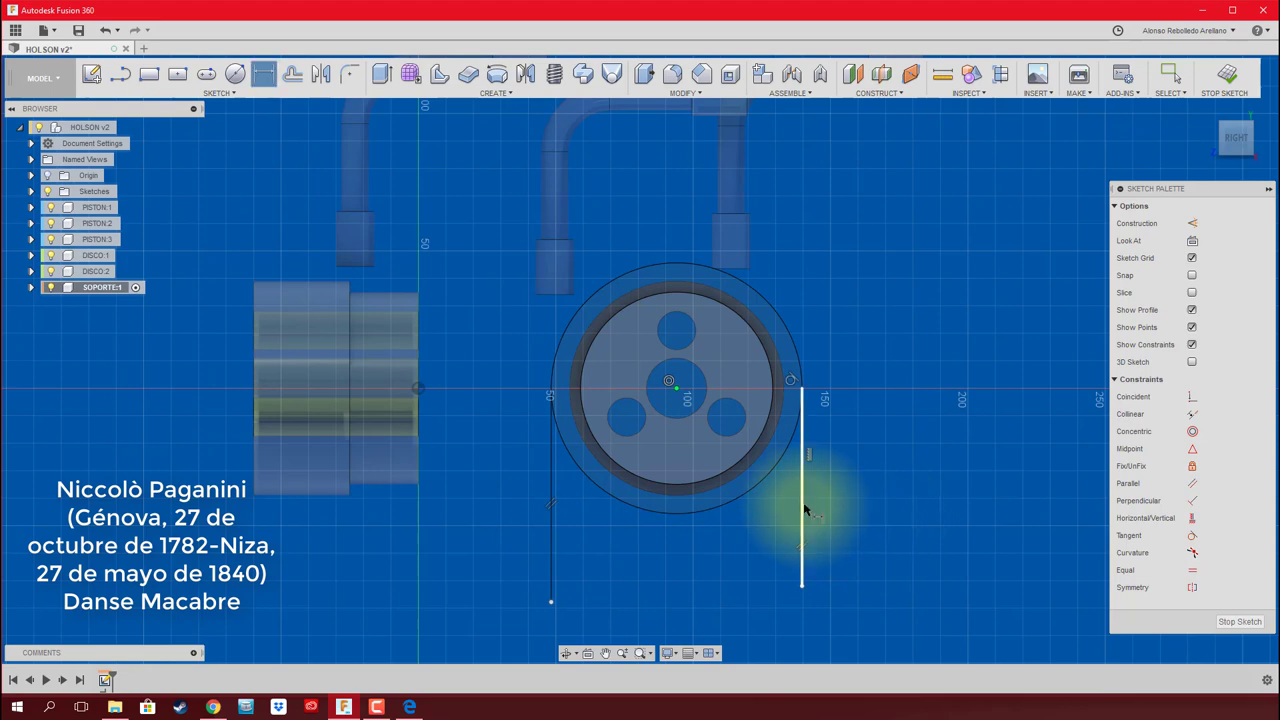
{"action": "left_click", "coordinate": [802, 508]}
{"action": "left_click", "coordinate": [878, 490]}
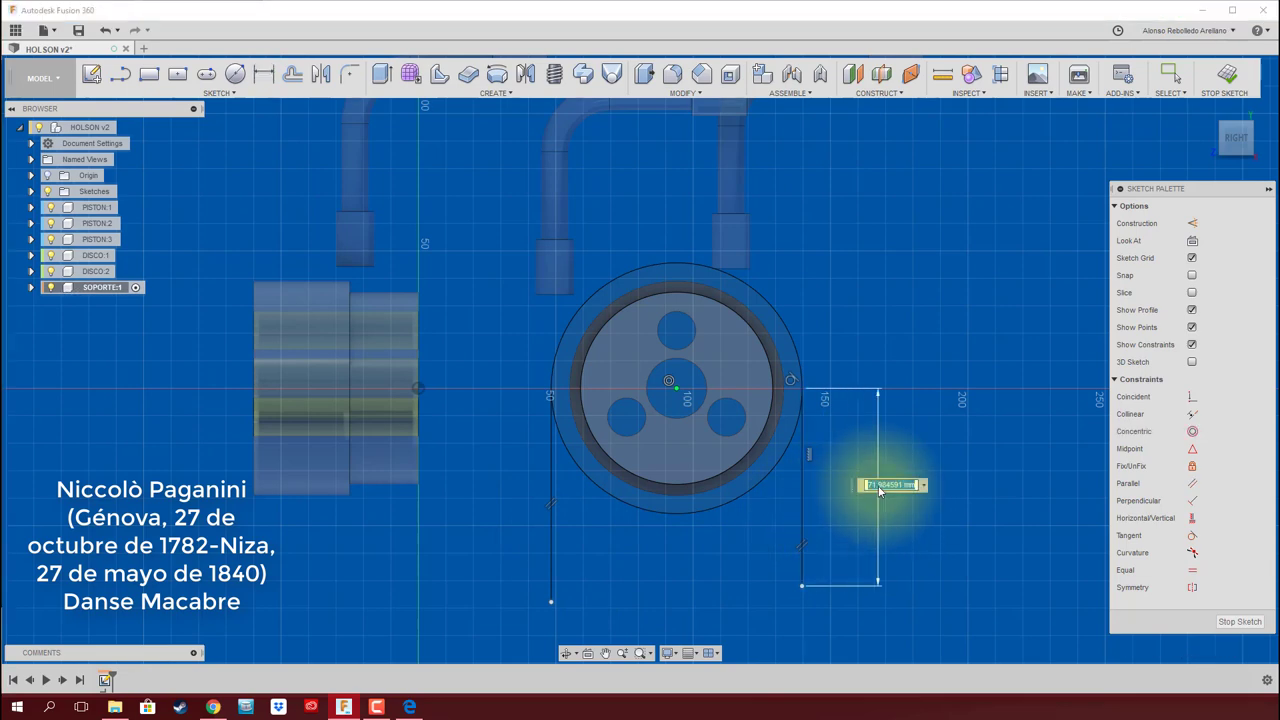
{"action": "type", "text": "70"}
{"action": "key", "text": "Return"}
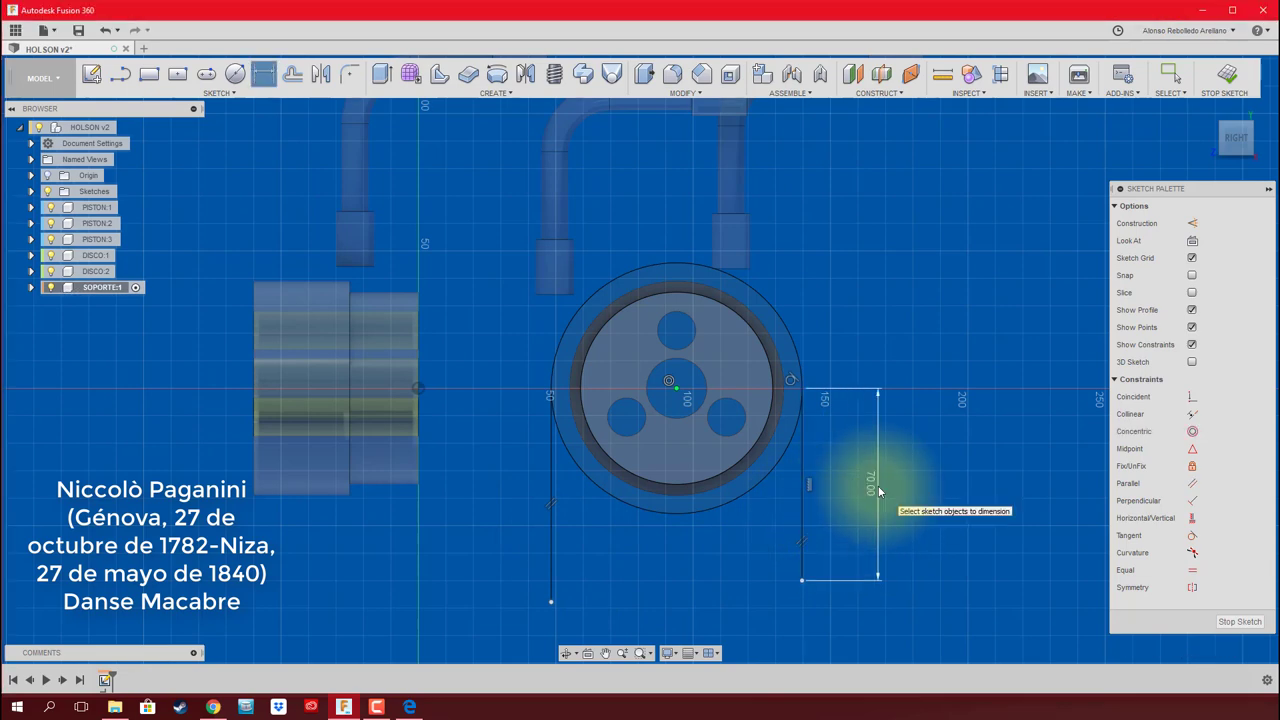
{"action": "left_click", "coordinate": [549, 538]}
{"action": "left_click", "coordinate": [499, 515]}
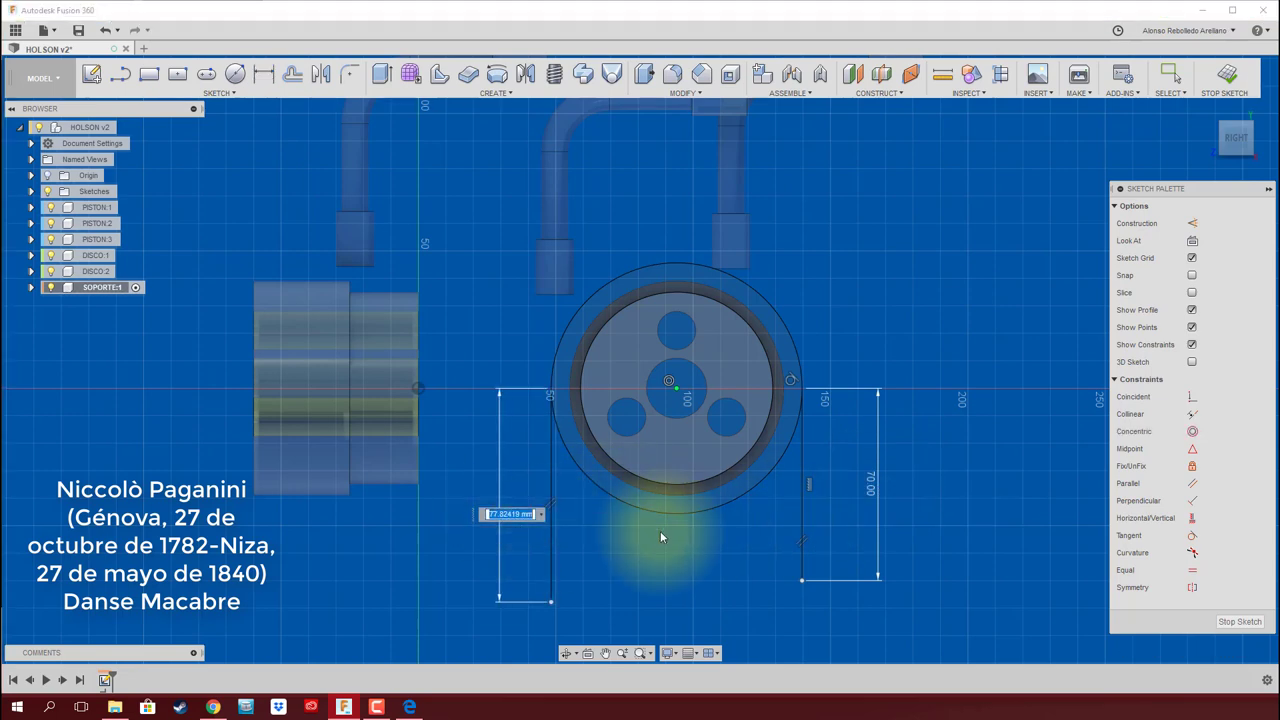
{"action": "key", "text": "Return"}
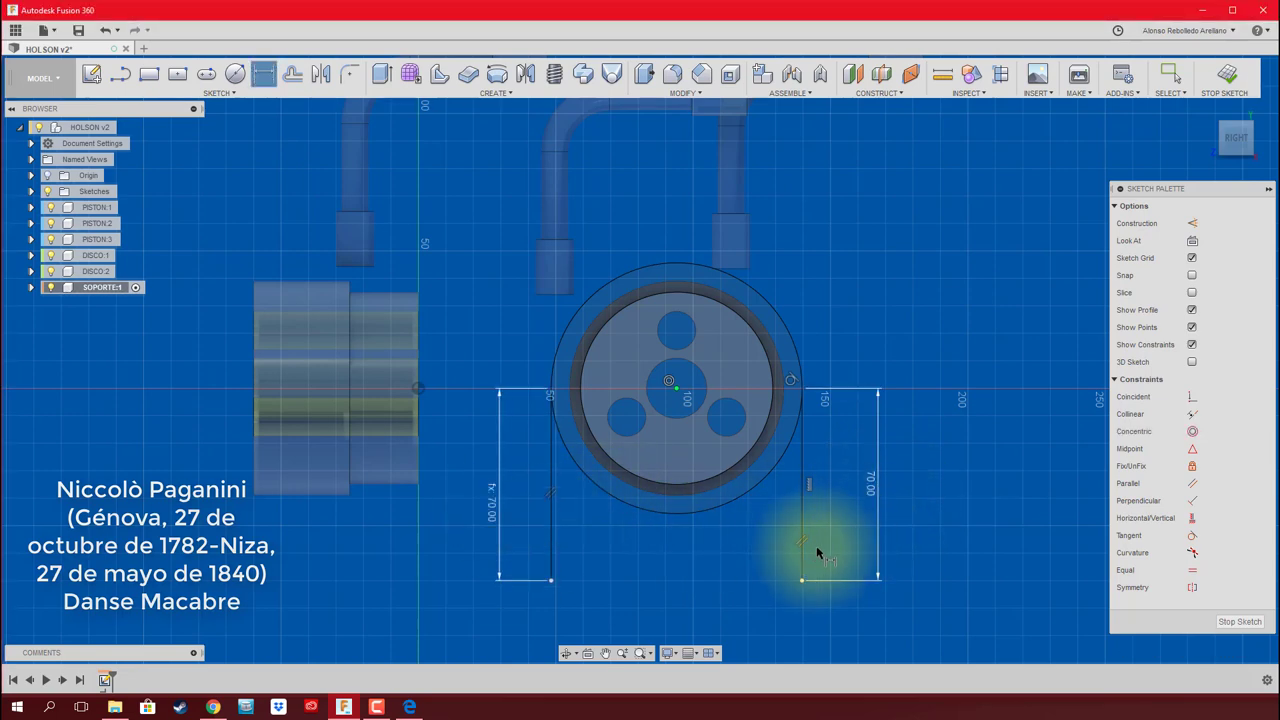
Close the outline with a bottom line joining both line ends, then return to 3D view
{"action": "key", "text": "l"}
{"action": "left_click", "coordinate": [802, 580]}
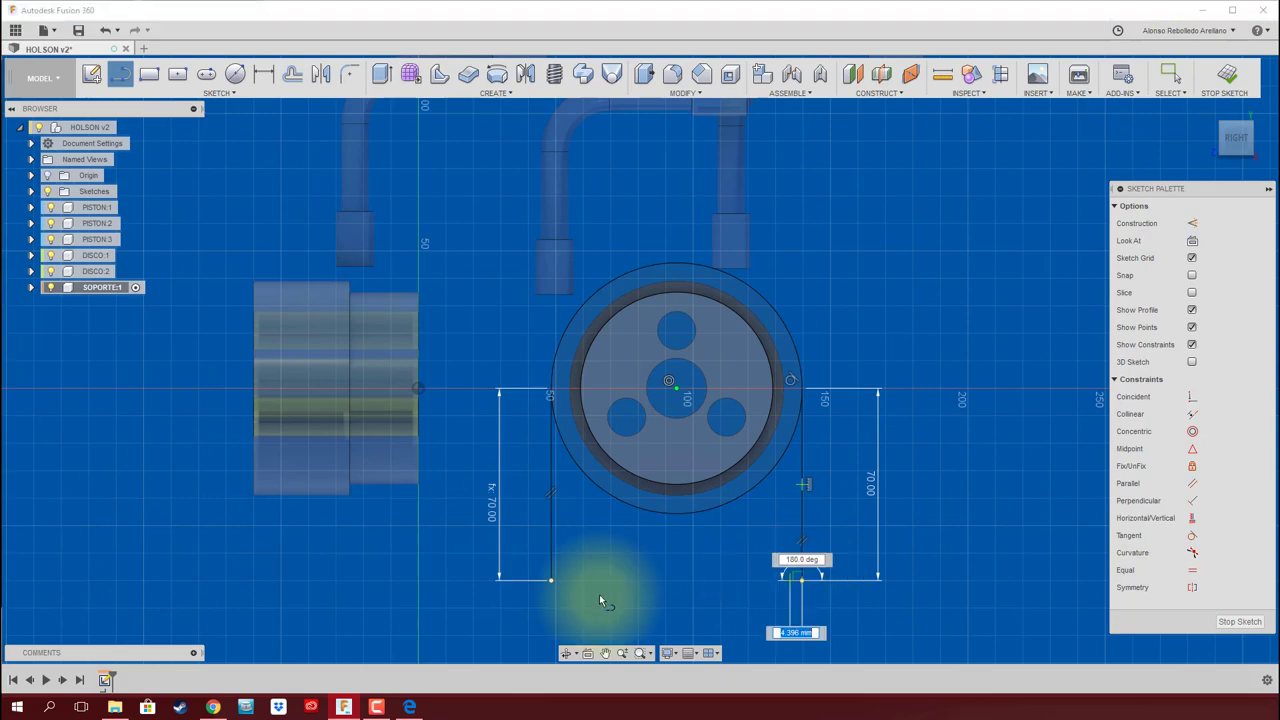
{"action": "left_click", "coordinate": [551, 580]}
{"action": "key", "text": "Escape"}
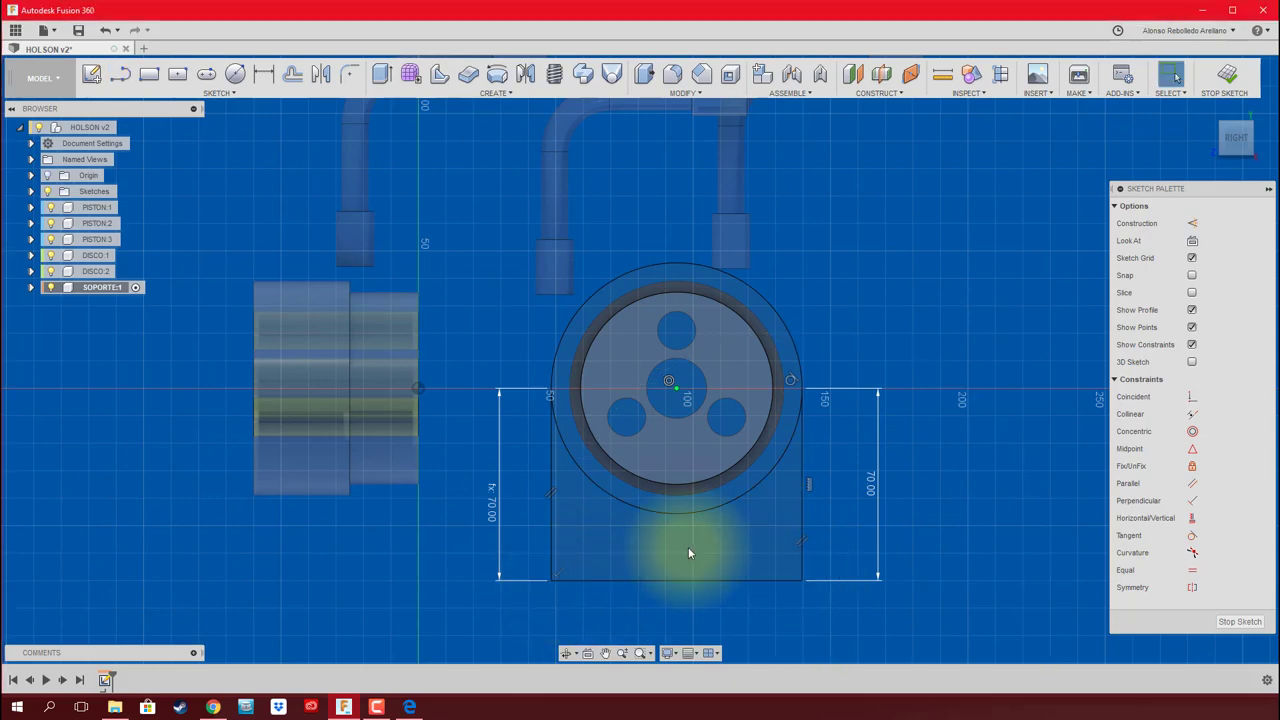
{"action": "key", "text": "F6"}
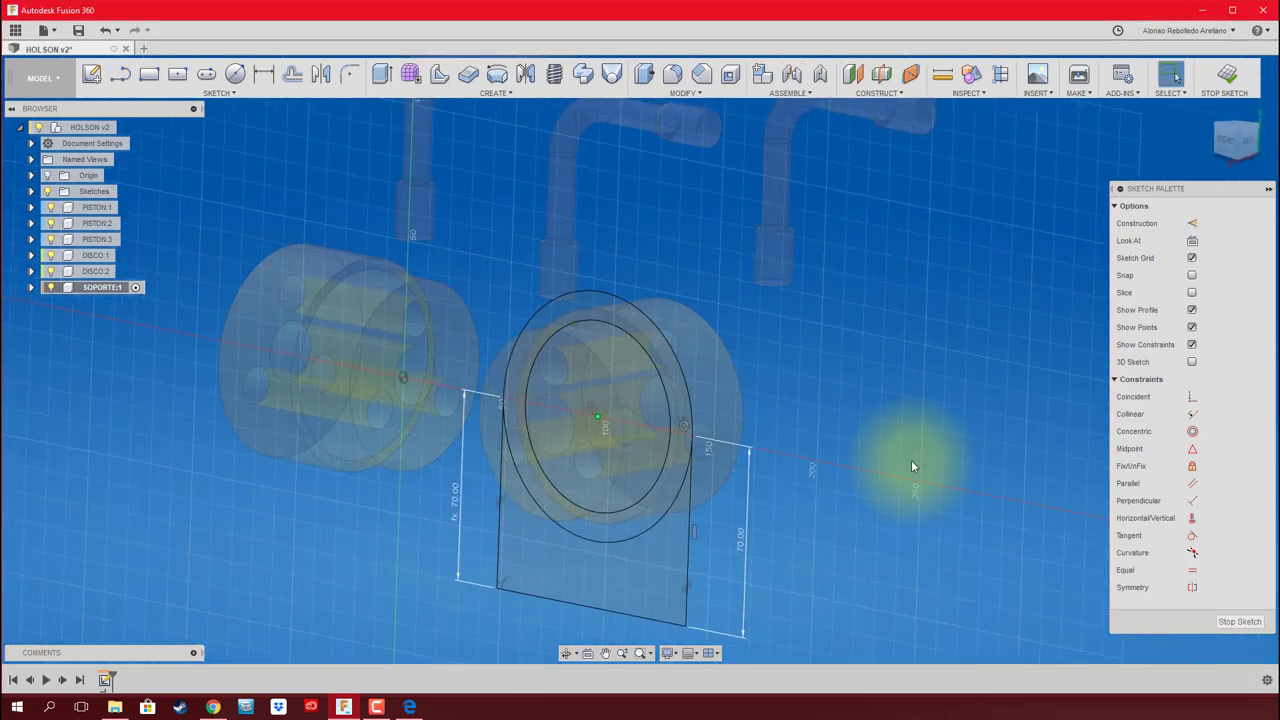
Extrude the ring and support outline profiles 20 mm as a new body
{"action": "key", "text": "e"}
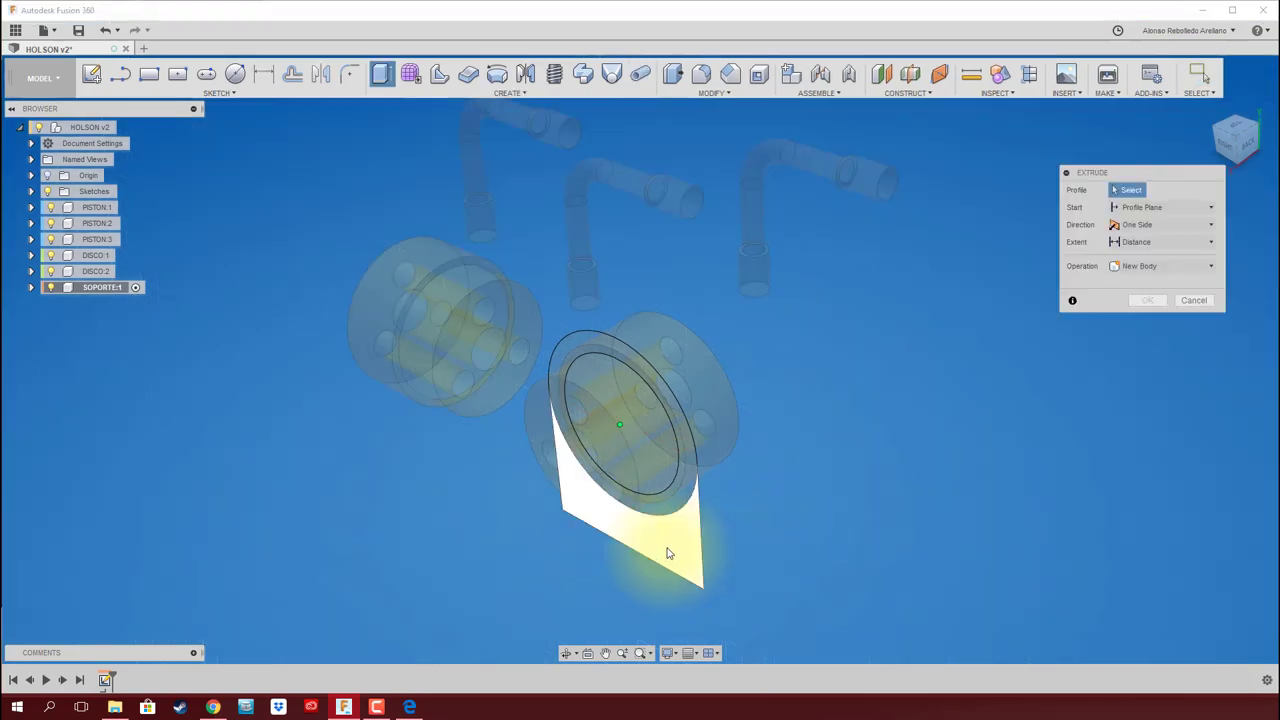
{"action": "left_click", "coordinate": [672, 513]}
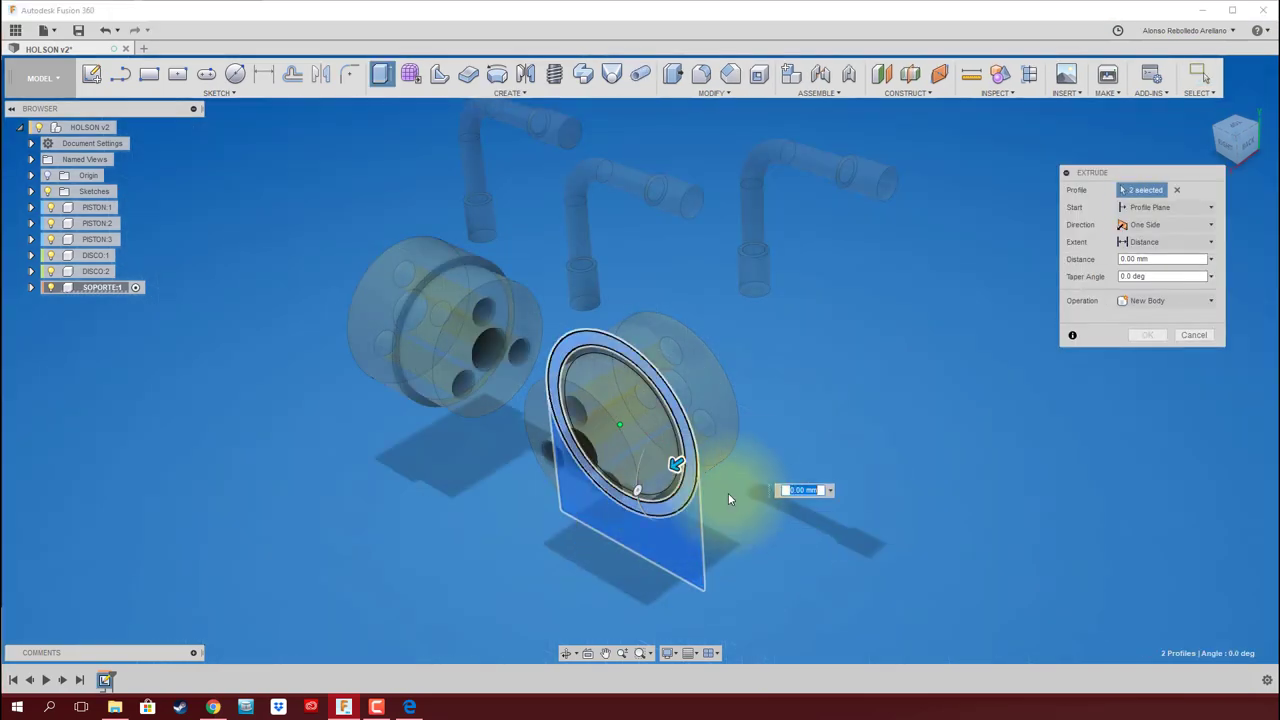
{"action": "scroll", "coordinate": [763, 468], "scroll_direction": "up", "scroll_amount": 2}
{"action": "scroll", "coordinate": [727, 483], "scroll_direction": "up", "scroll_amount": 2}
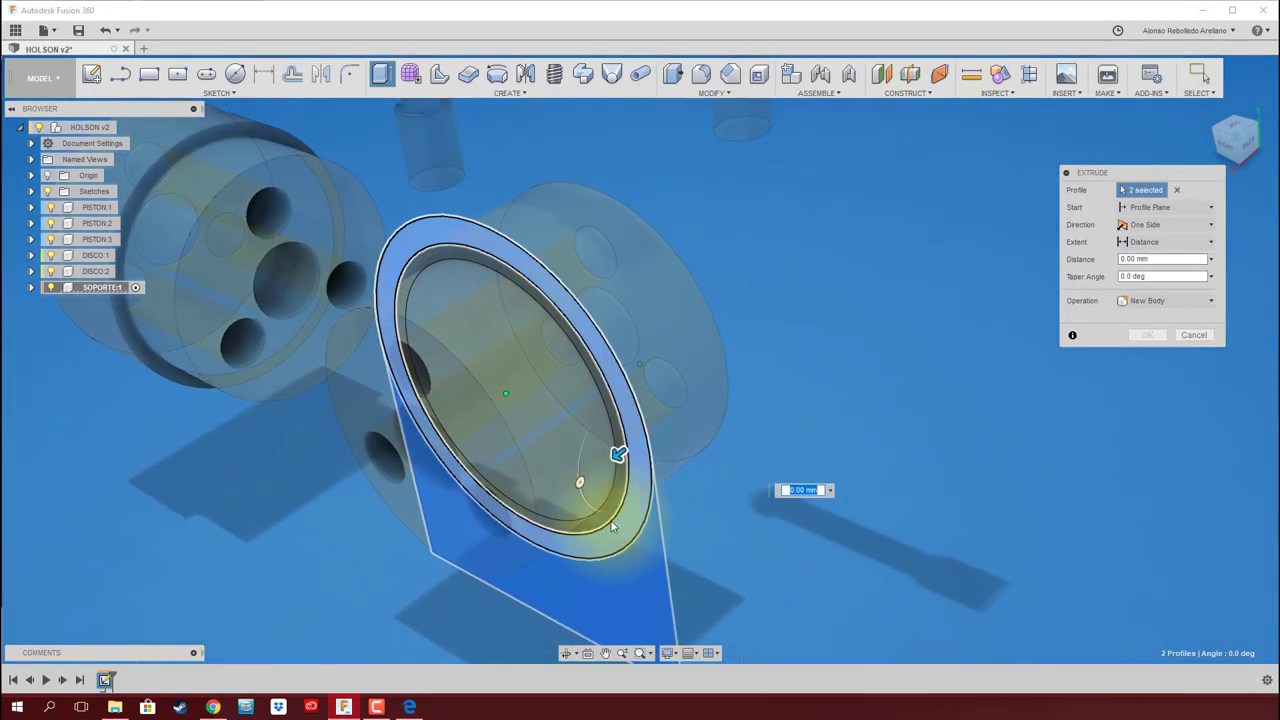
{"action": "left_click", "coordinate": [629, 535]}
{"action": "middle_click_drag", "start_coordinate": [629, 535], "coordinate": [642, 458], "text": "shift"}
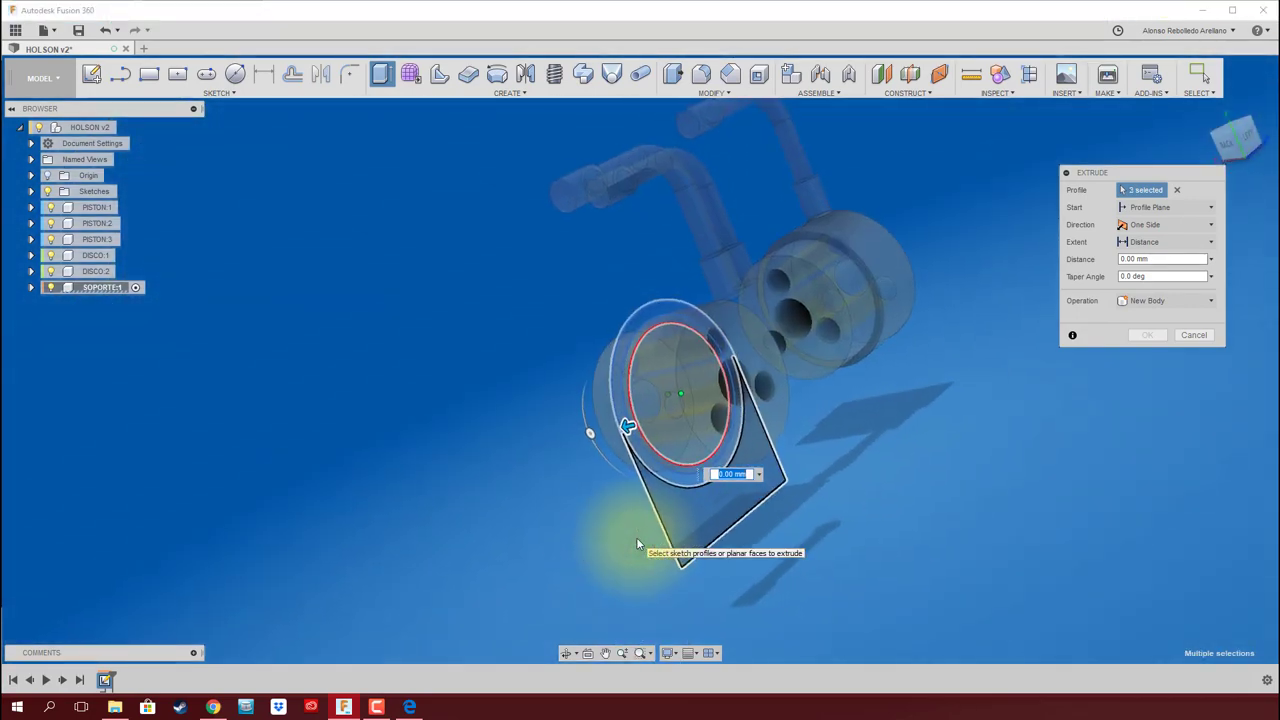
{"action": "left_click_drag", "start_coordinate": [642, 458], "coordinate": [608, 486]}
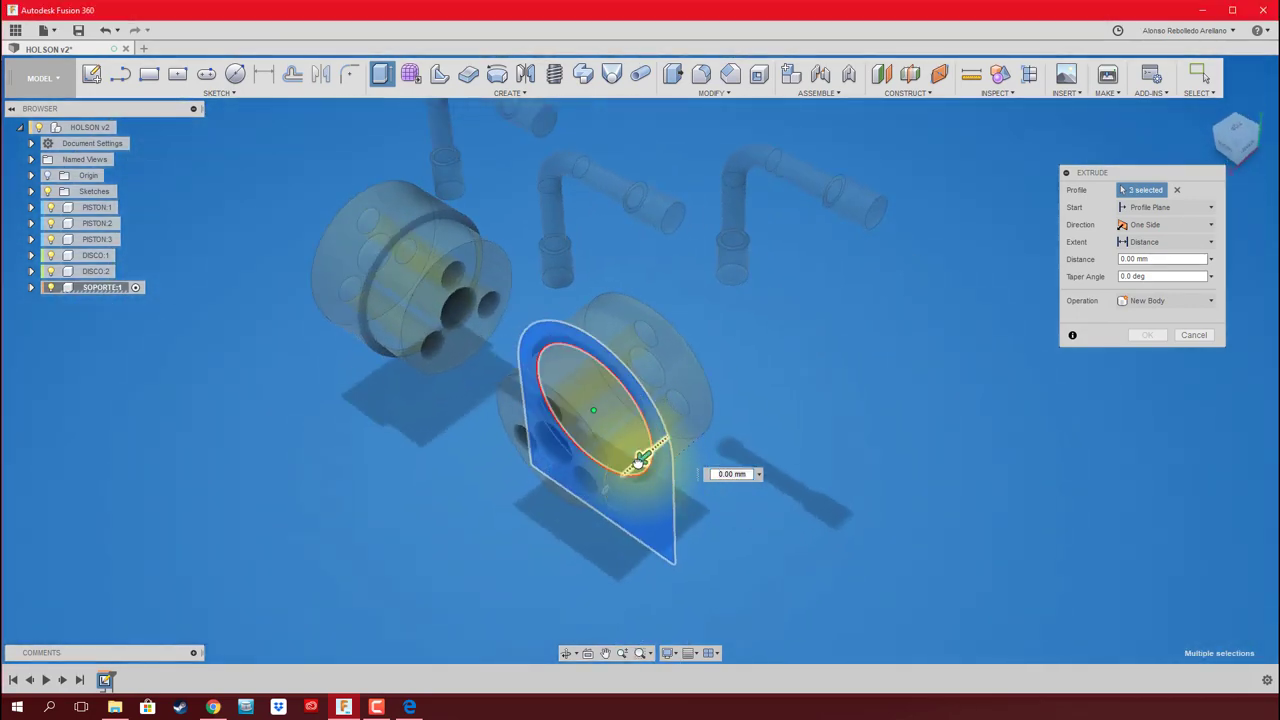
{"action": "mouse_move", "coordinate": [608, 486]}
{"action": "middle_mouse_down", "text": "shift"}
{"action": "mouse_move", "coordinate": [683, 500]}
{"action": "mouse_move", "coordinate": [1136, 345]}
{"action": "middle_mouse_up", "text": "shift"}
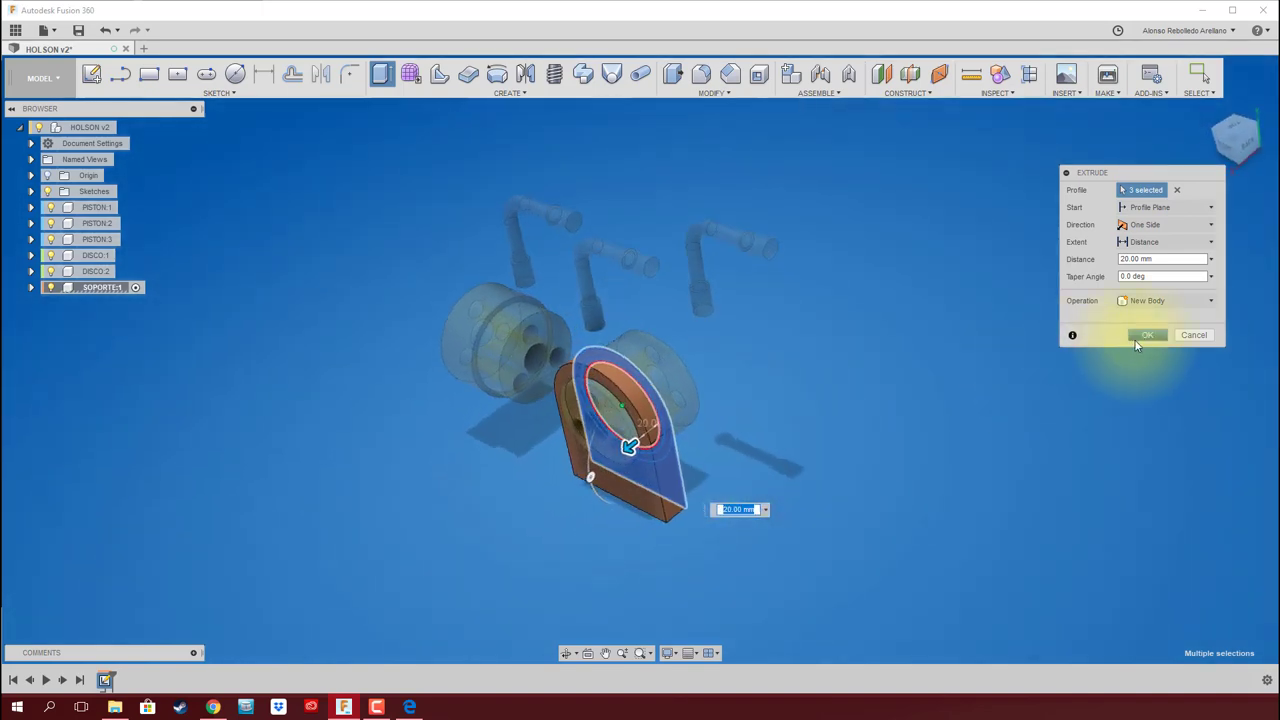
{"action": "left_click", "coordinate": [1146, 335]}
{"action": "middle_click_drag", "start_coordinate": [896, 409], "coordinate": [852, 464], "text": "shift"}
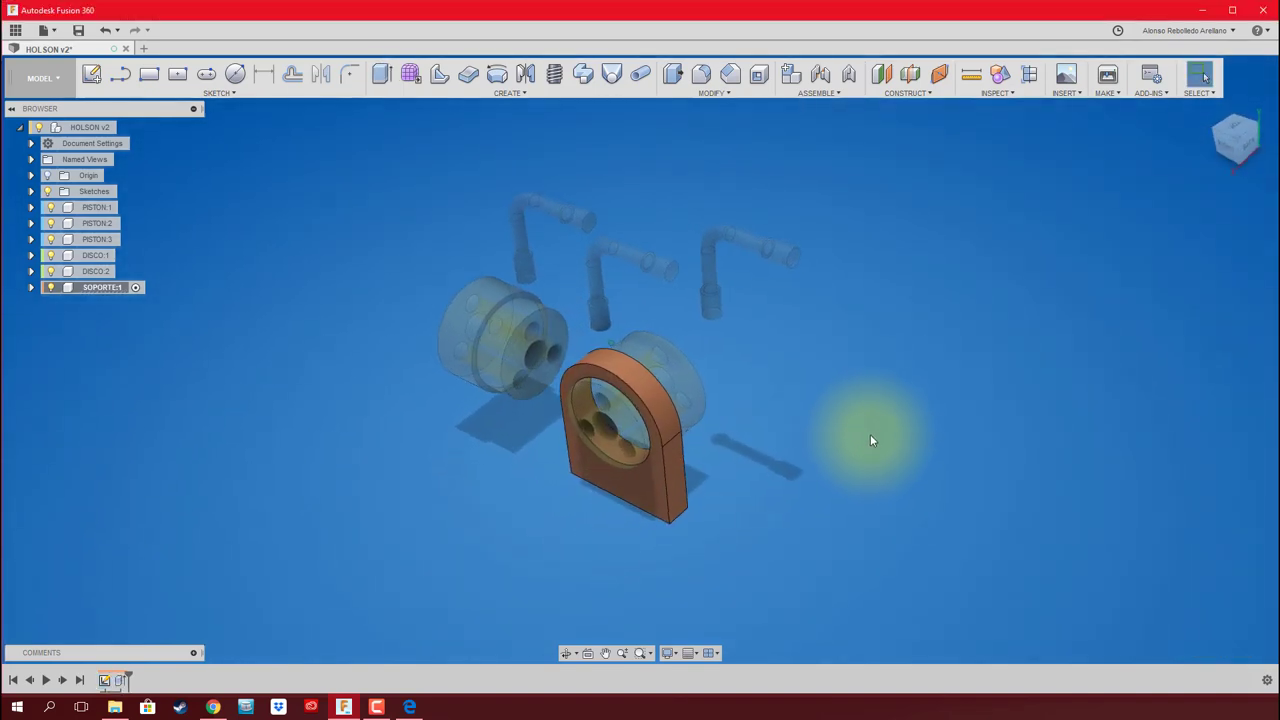
Ground SOPORTE:1 and activate the root HOLSON v2 assembly
{"action": "right_click", "coordinate": [108, 290]}
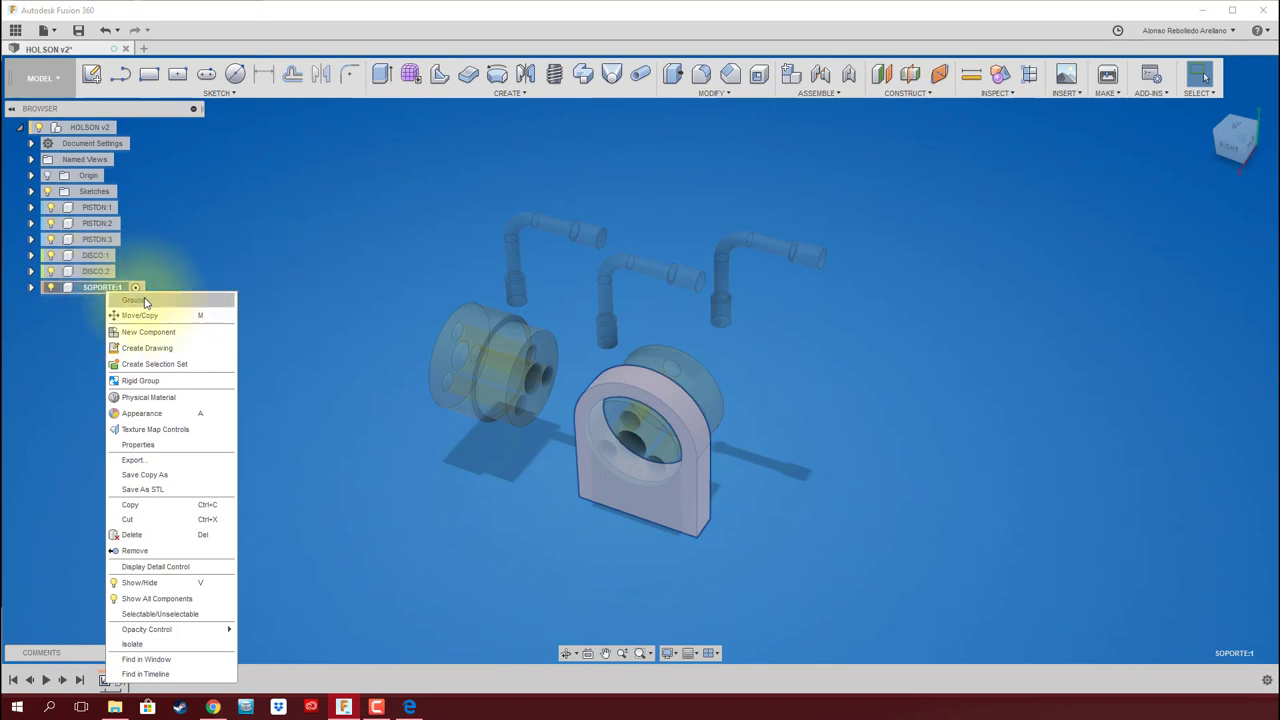
{"action": "left_click", "coordinate": [145, 302]}
{"action": "middle_click_drag", "start_coordinate": [988, 259], "coordinate": [260, 173], "text": "shift"}
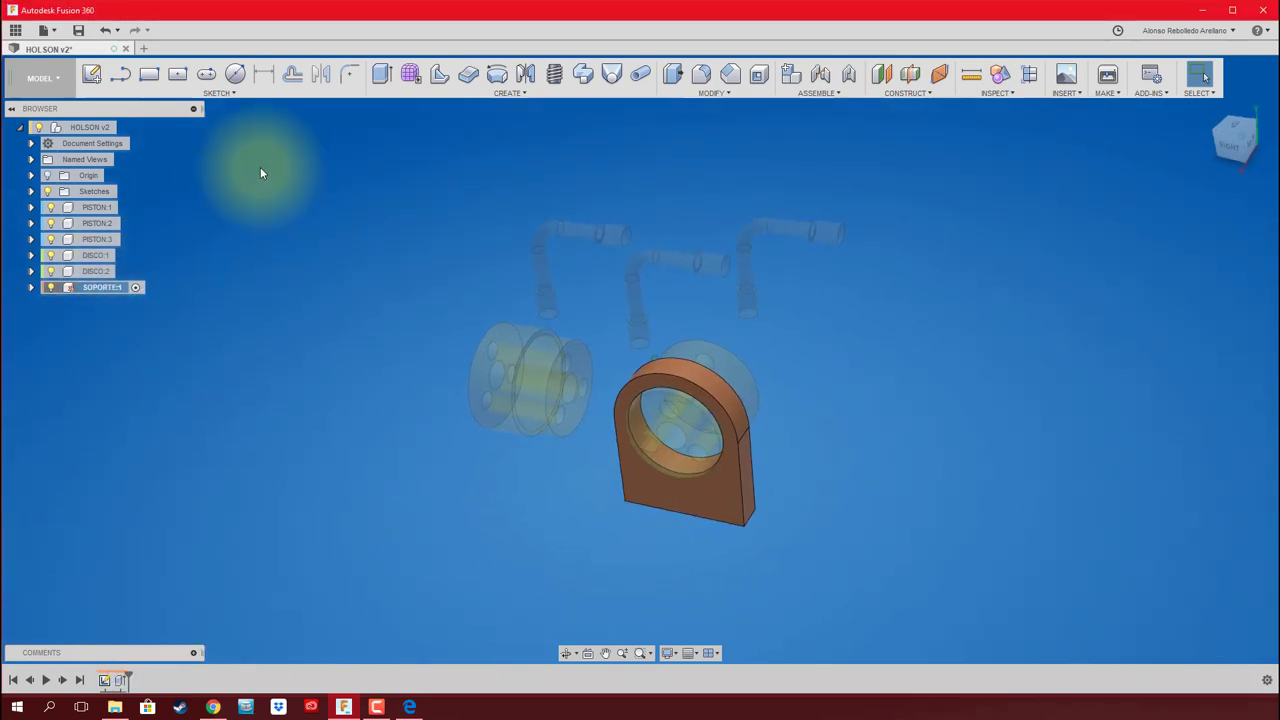
{"action": "left_click", "coordinate": [123, 127]}
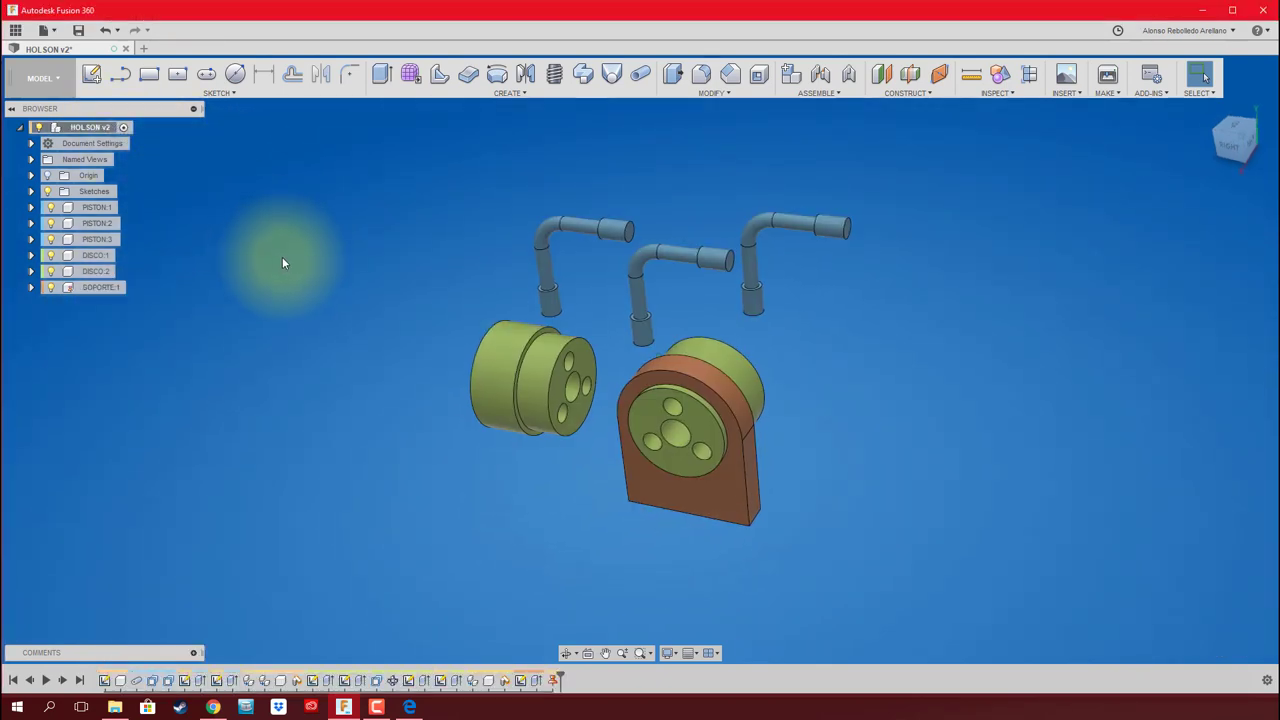
Move the front green disc out of the support to the right
{"action": "middle_click_drag", "start_coordinate": [740, 372], "coordinate": [757, 420], "text": "shift"}
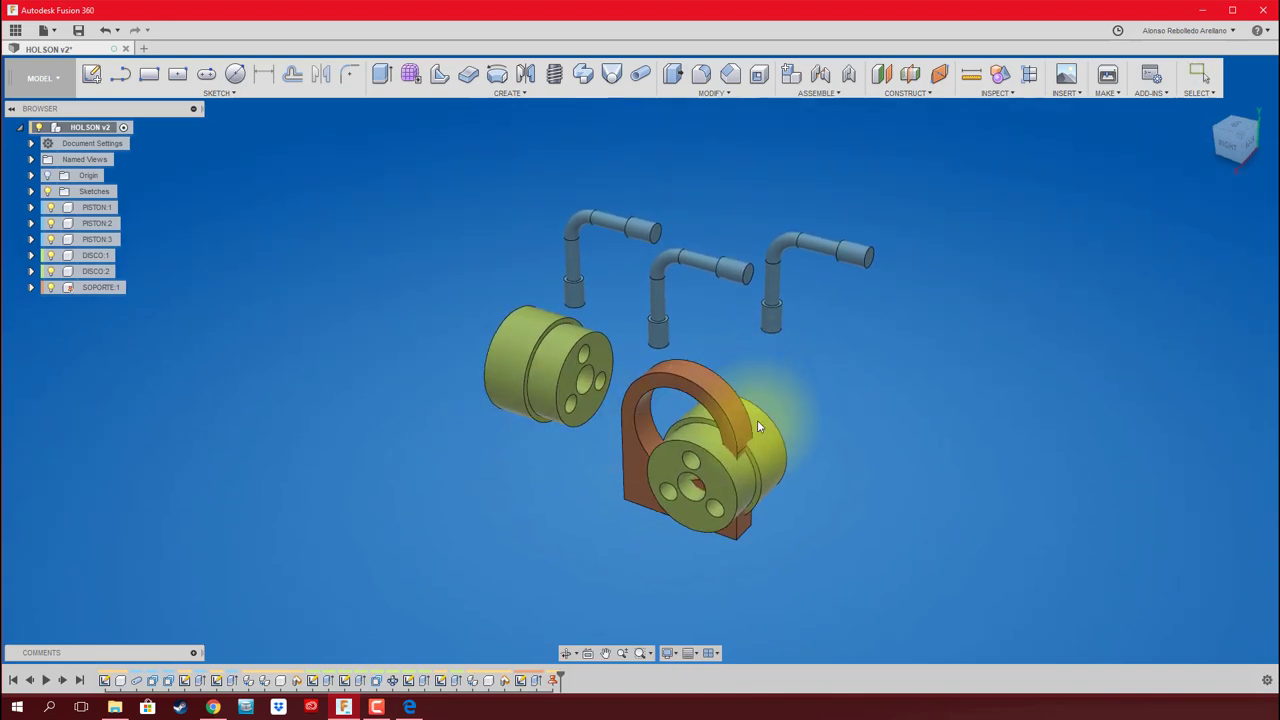
{"action": "left_click_drag", "start_coordinate": [757, 420], "coordinate": [928, 408]}
{"action": "left_click_drag", "start_coordinate": [524, 342], "coordinate": [426, 300]}
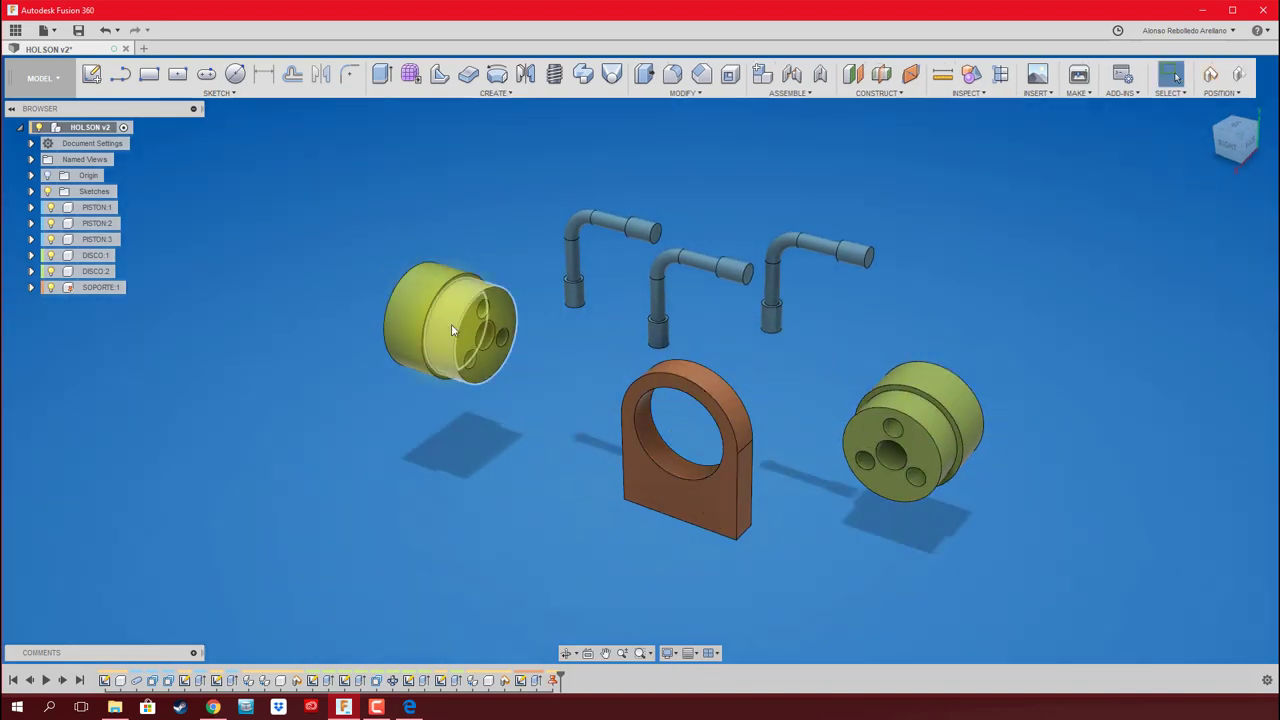
{"action": "left_click", "coordinate": [451, 324]}
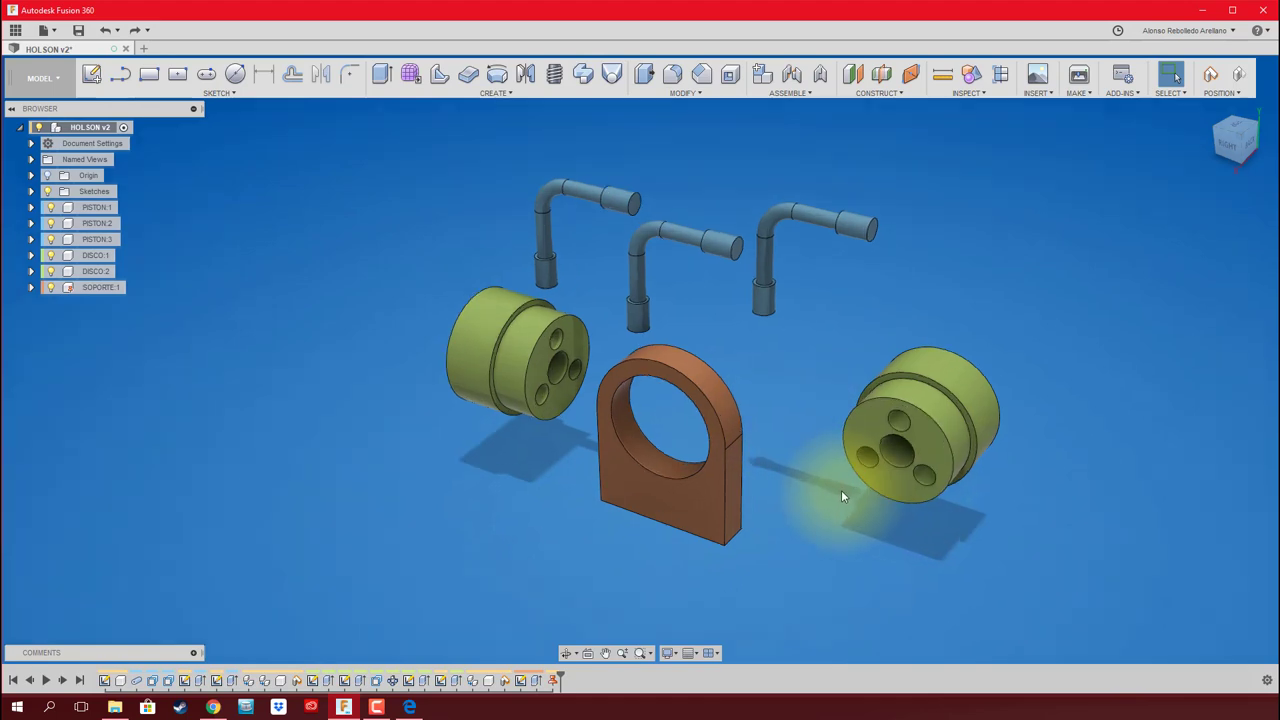
{"action": "scroll", "coordinate": [841, 490], "scroll_direction": "up", "scroll_amount": 5}
{"action": "scroll", "coordinate": [813, 470], "scroll_direction": "down", "scroll_amount": 2}
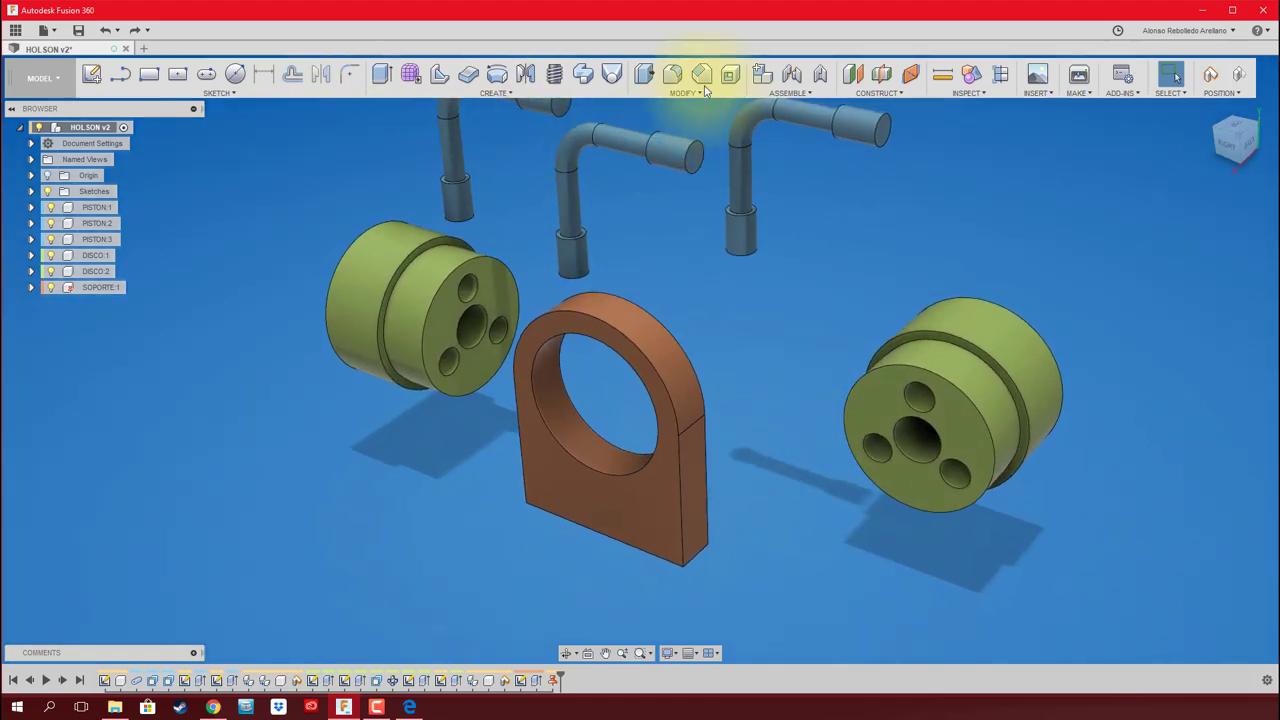
Joint the green disc to the support's round hole with Revolute motion
{"action": "left_click", "coordinate": [791, 74]}
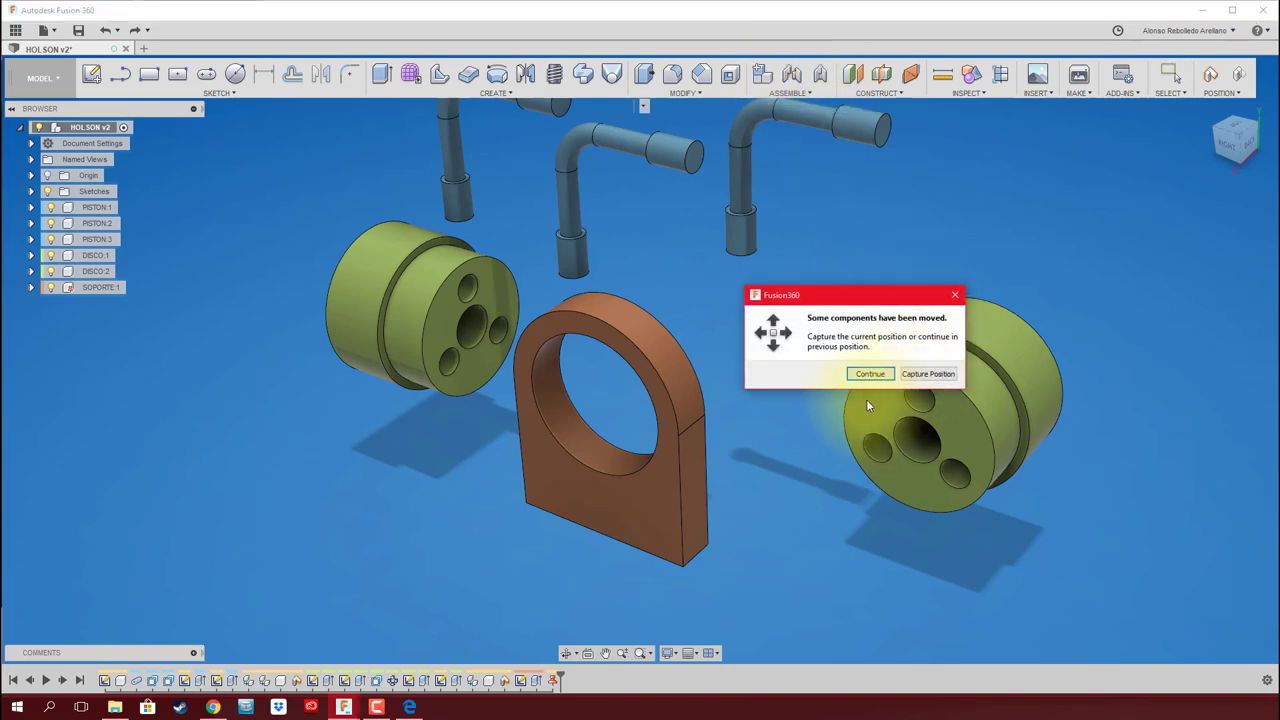
{"action": "left_click", "coordinate": [925, 372]}
{"action": "left_click", "coordinate": [975, 362]}
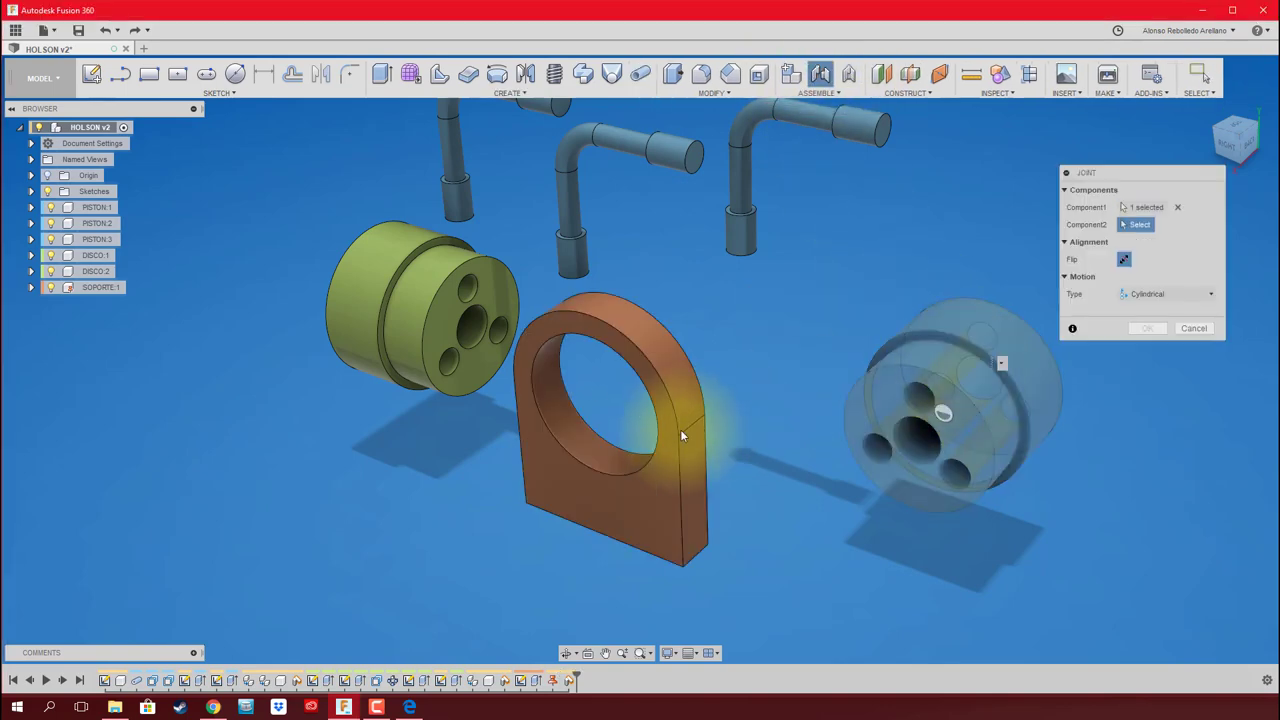
{"action": "left_click", "coordinate": [623, 450]}
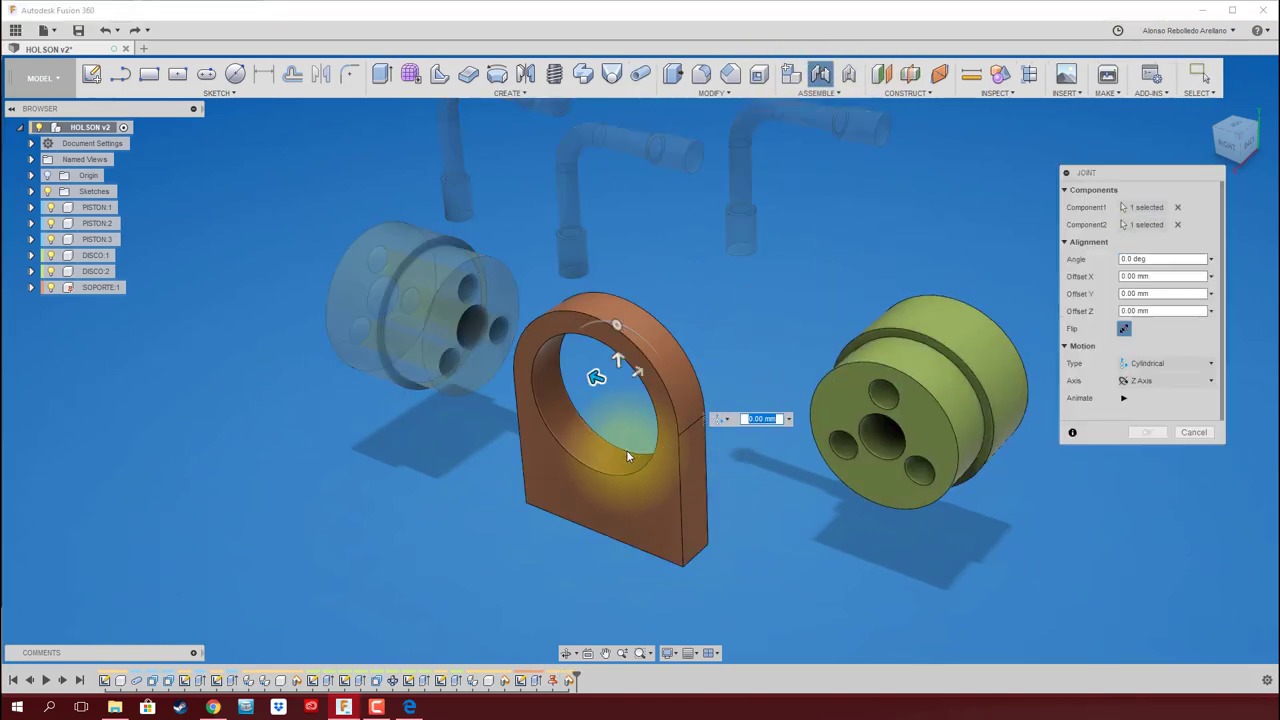
{"action": "left_click", "coordinate": [1201, 366]}
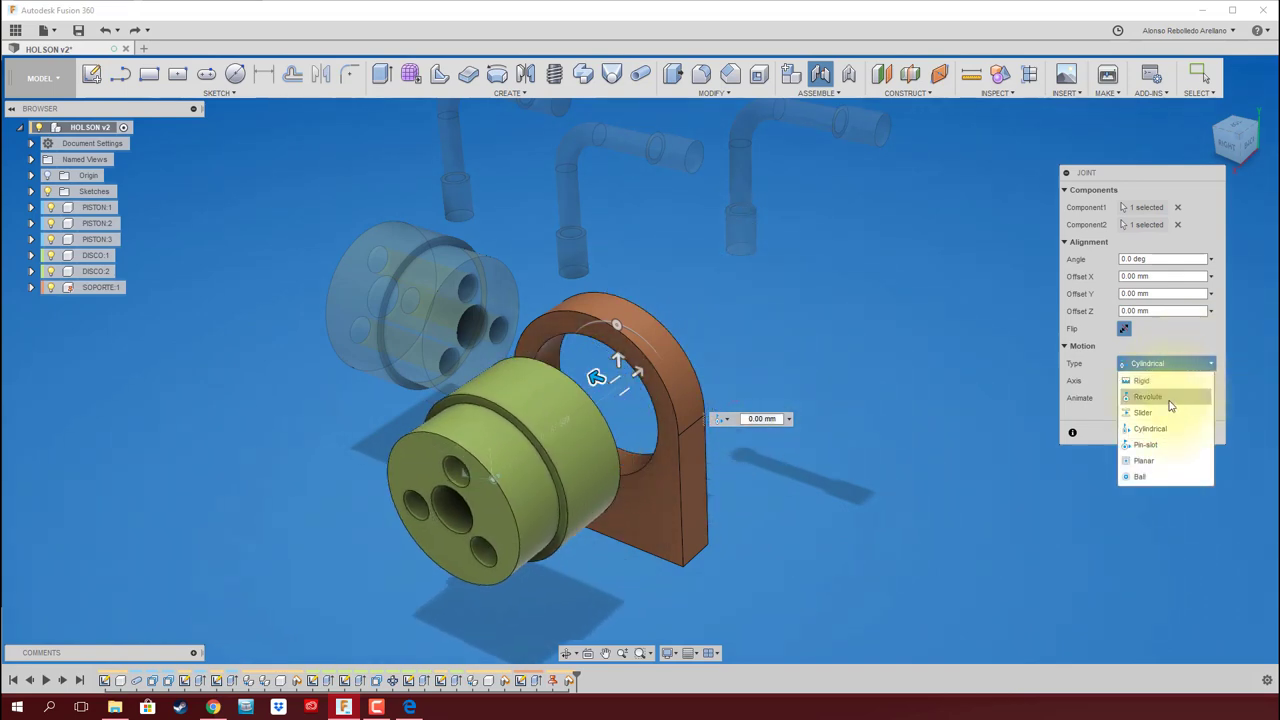
{"action": "left_click", "coordinate": [1165, 398]}
Confirm the disc joint and move the right piston down beside the disc
{"action": "left_click", "coordinate": [1147, 432]}
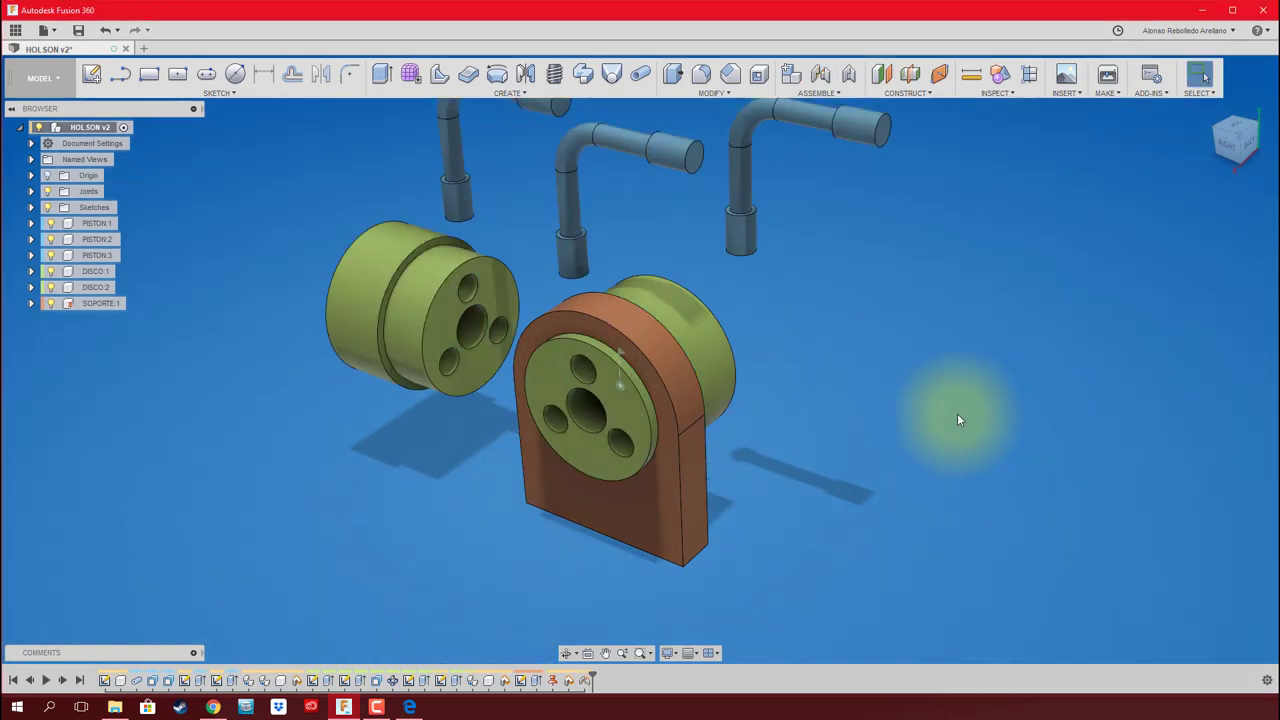
{"action": "left_click_drag", "start_coordinate": [774, 262], "coordinate": [546, 471]}
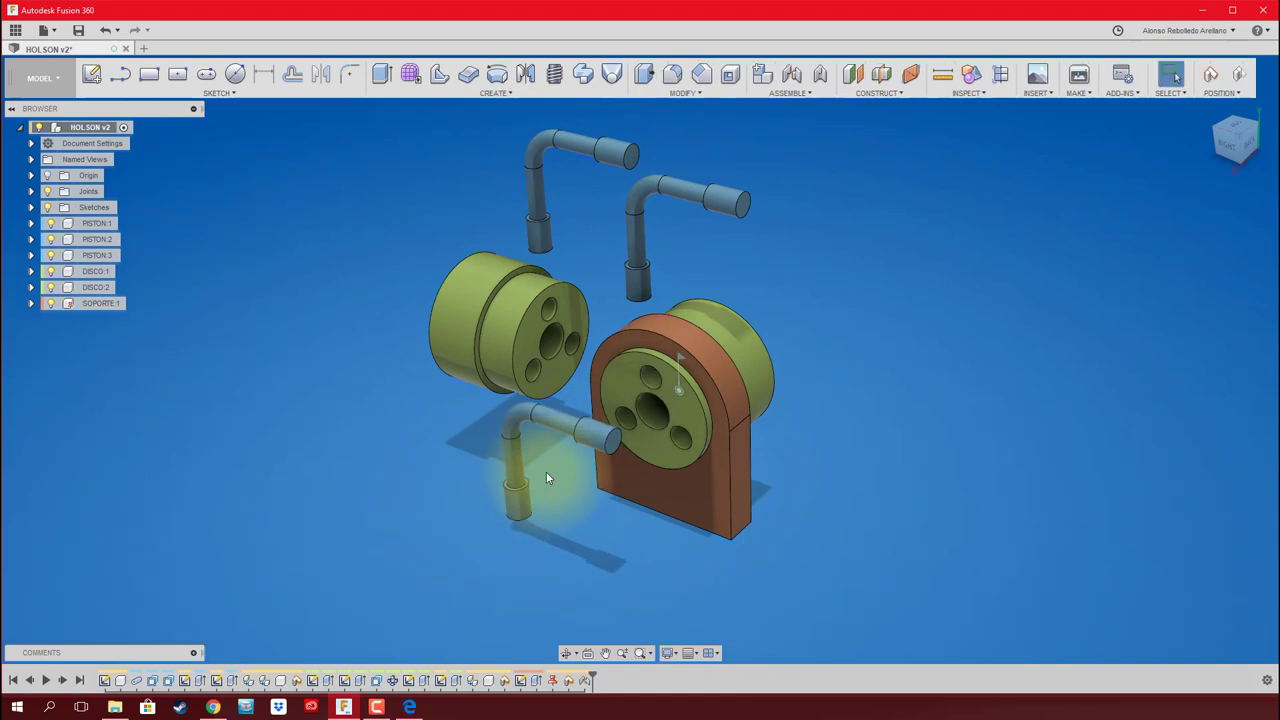
{"action": "scroll", "coordinate": [546, 471], "scroll_direction": "up", "scroll_amount": 3}
Add a flipped cylindrical joint seating the pipe's end in the disc's small hole
{"action": "left_click", "coordinate": [791, 73]}
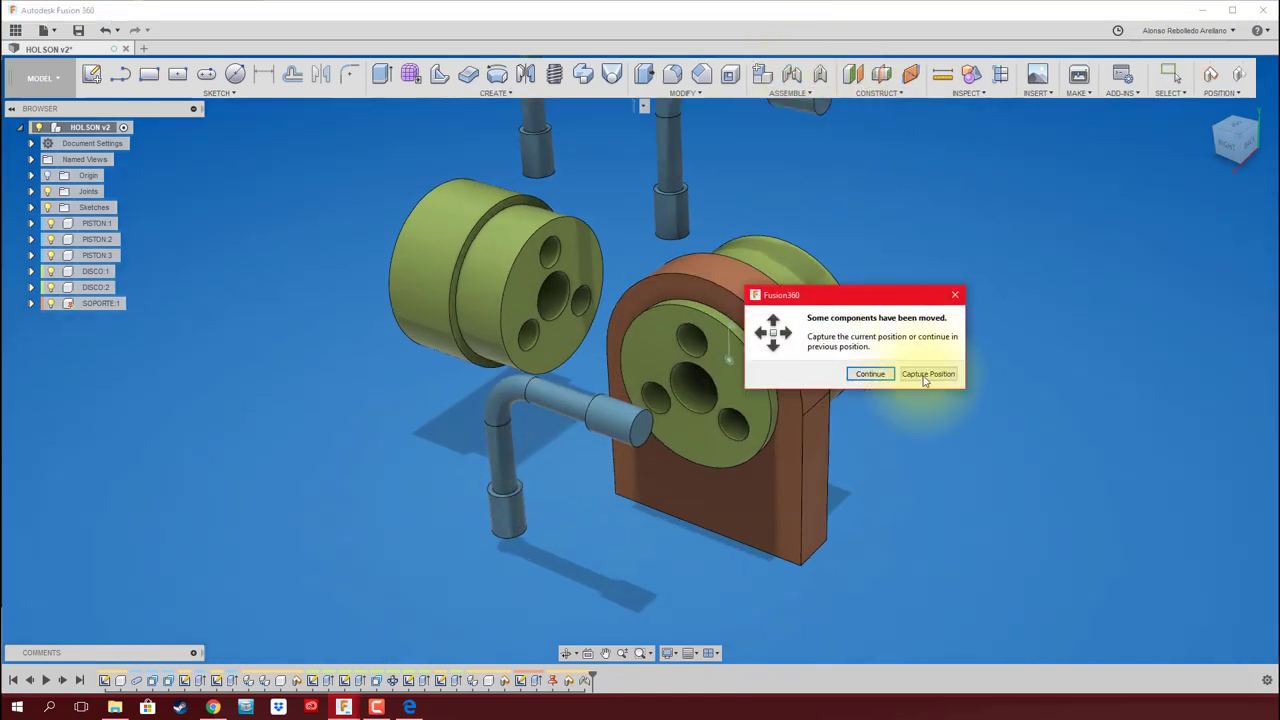
{"action": "left_click", "coordinate": [924, 372]}
{"action": "left_click", "coordinate": [1190, 294]}
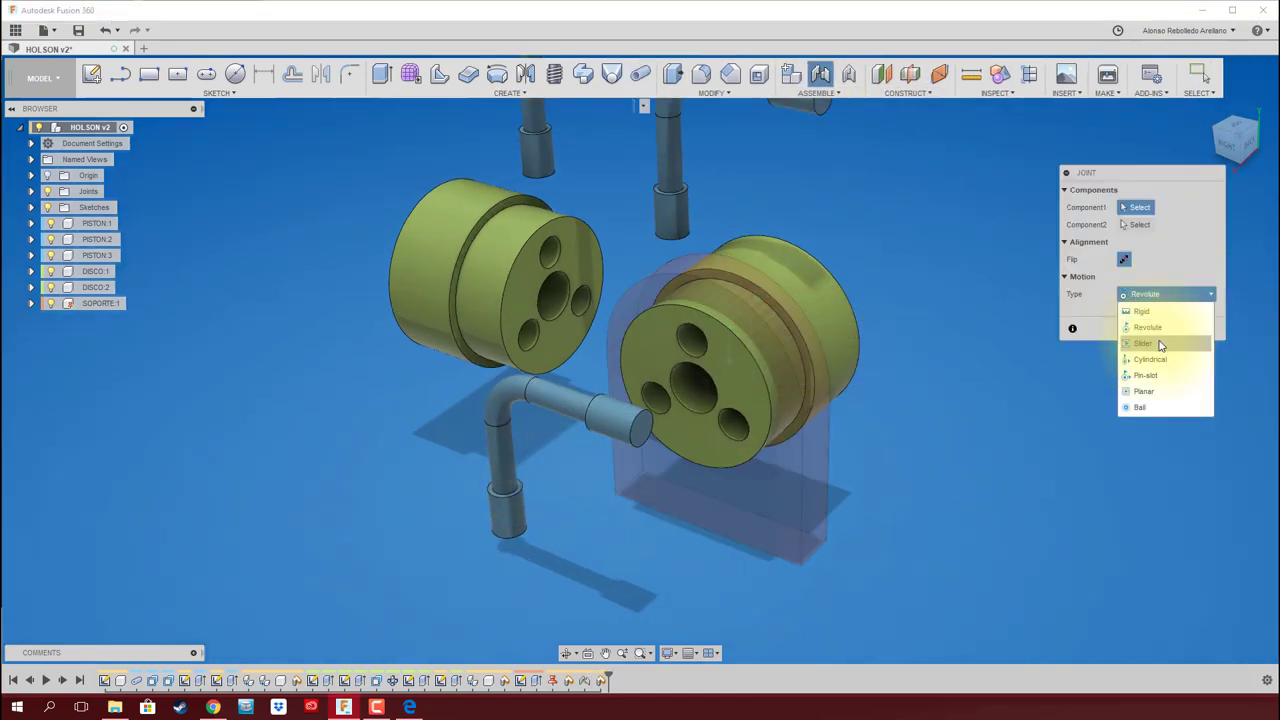
{"action": "left_click", "coordinate": [1154, 361]}
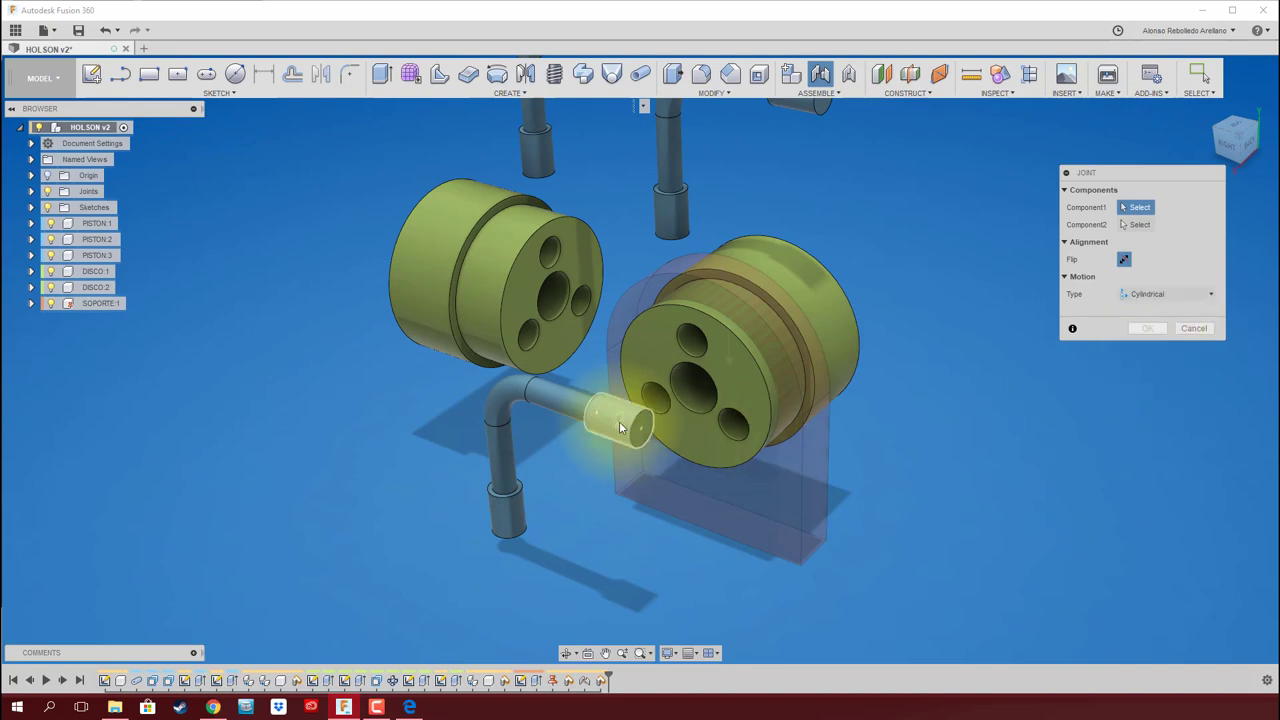
{"action": "left_click", "coordinate": [618, 422]}
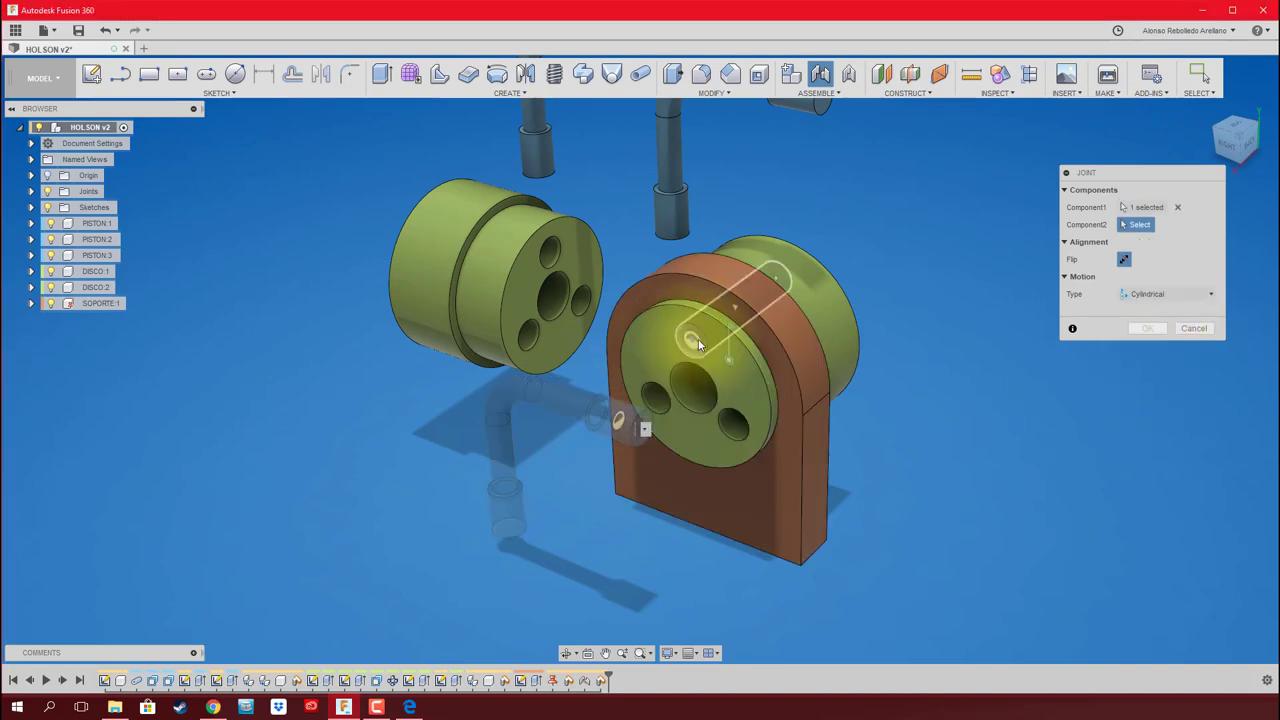
{"action": "left_click", "coordinate": [697, 345]}
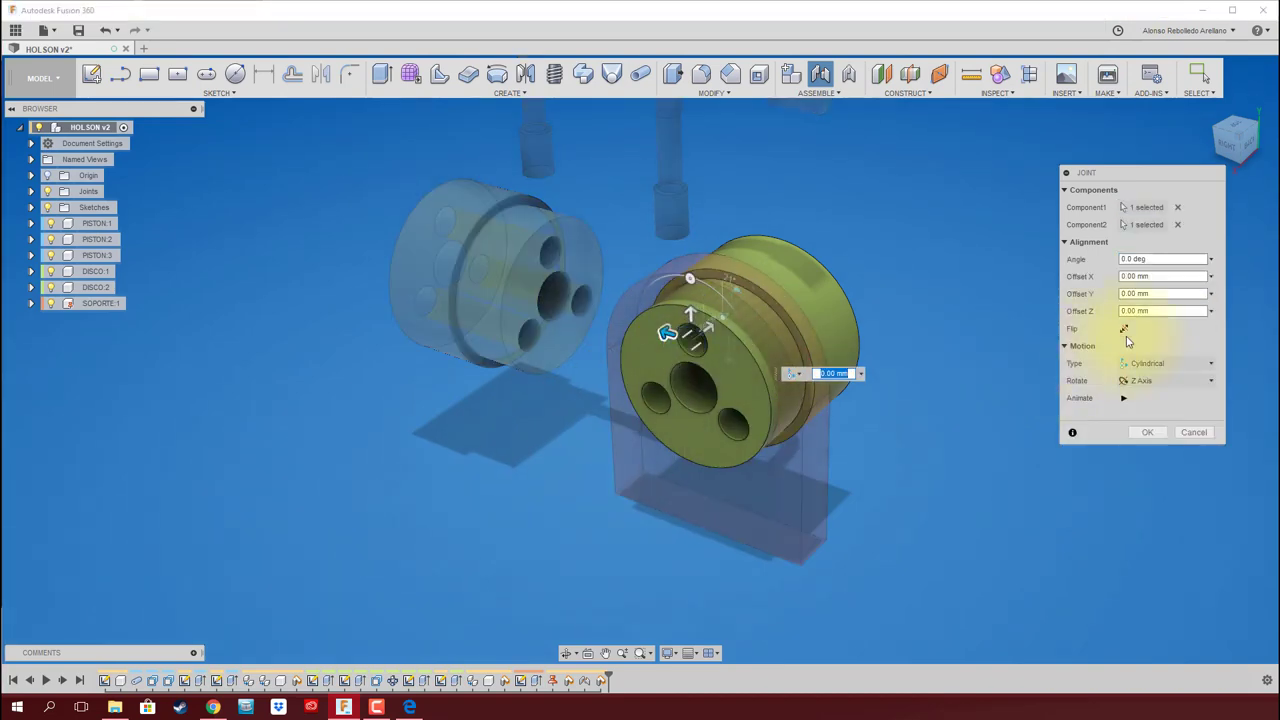
{"action": "left_click", "coordinate": [1126, 332]}
{"action": "left_click", "coordinate": [1155, 434]}
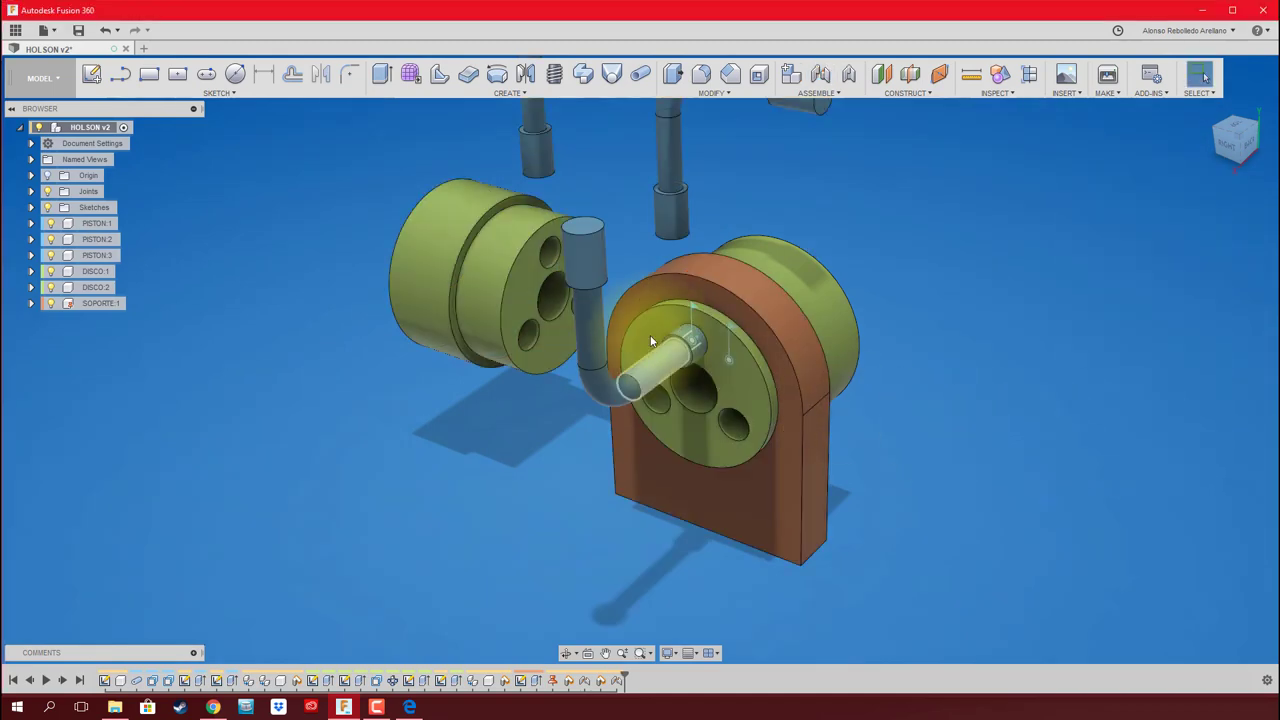
Swing the jointed pipe above, then down below the support to test its rotation
{"action": "mouse_move", "coordinate": [568, 388]}
{"action": "left_mouse_down"}
{"action": "mouse_move", "coordinate": [657, 270]}
{"action": "mouse_move", "coordinate": [626, 362]}
{"action": "mouse_move", "coordinate": [616, 329]}
{"action": "mouse_move", "coordinate": [636, 373]}
{"action": "mouse_move", "coordinate": [435, 264]}
{"action": "mouse_move", "coordinate": [584, 316]}
{"action": "mouse_move", "coordinate": [545, 296]}
{"action": "left_mouse_up"}
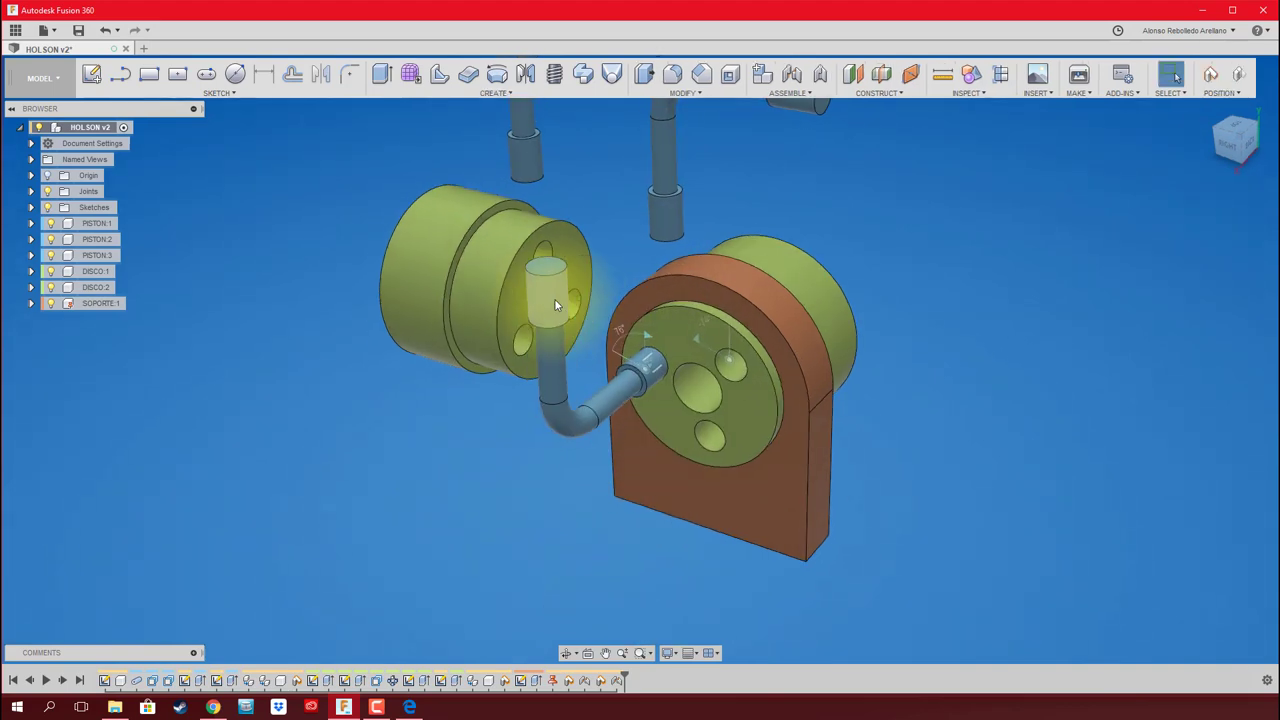
{"action": "mouse_move", "coordinate": [554, 298]}
{"action": "middle_mouse_down", "text": "shift"}
{"action": "mouse_move", "coordinate": [670, 350]}
{"action": "mouse_move", "coordinate": [760, 336]}
{"action": "mouse_move", "coordinate": [749, 357]}
{"action": "middle_mouse_up", "text": "shift"}
{"action": "mouse_move", "coordinate": [749, 357]}
{"action": "left_mouse_down"}
{"action": "mouse_move", "coordinate": [757, 423]}
{"action": "mouse_move", "coordinate": [687, 670]}
{"action": "left_mouse_up"}
{"action": "mouse_move", "coordinate": [687, 670]}
{"action": "middle_mouse_down", "text": "shift"}
{"action": "mouse_move", "coordinate": [737, 563]}
{"action": "mouse_move", "coordinate": [714, 520]}
{"action": "mouse_move", "coordinate": [907, 363]}
{"action": "middle_mouse_up", "text": "shift"}
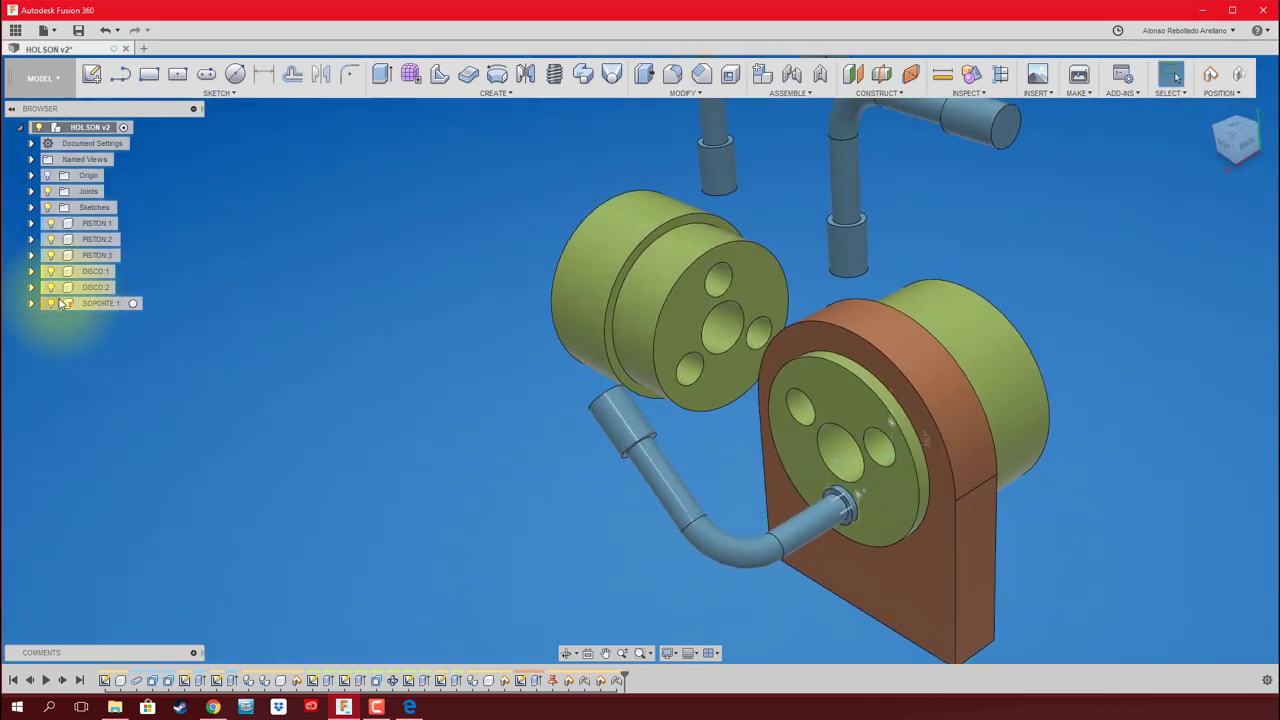
Copy-paste SOPORTE:1, place the copy to the left, and drag the free disc far left
{"action": "left_click", "coordinate": [97, 305]}
{"action": "key", "text": "ctrl+c"}
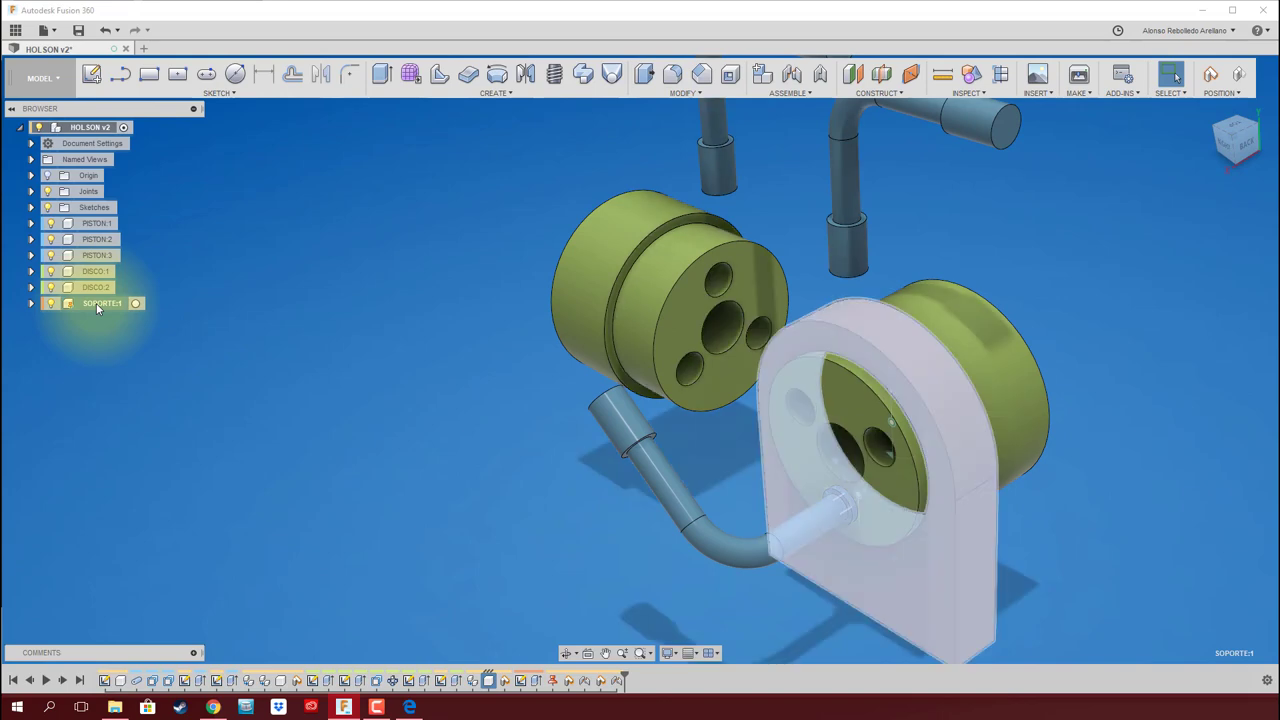
{"action": "key", "text": "ctrl+v"}
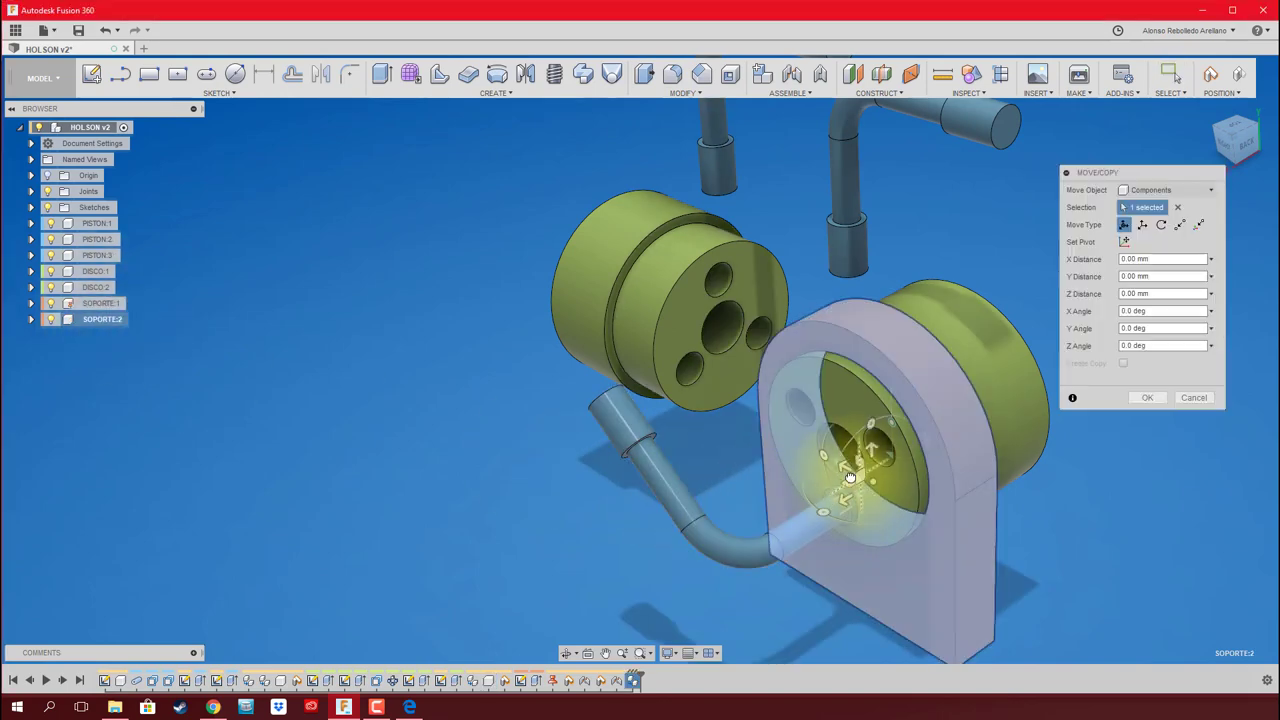
{"action": "mouse_move", "coordinate": [848, 483]}
{"action": "left_mouse_down"}
{"action": "mouse_move", "coordinate": [395, 435]}
{"action": "mouse_move", "coordinate": [485, 445]}
{"action": "left_mouse_up"}
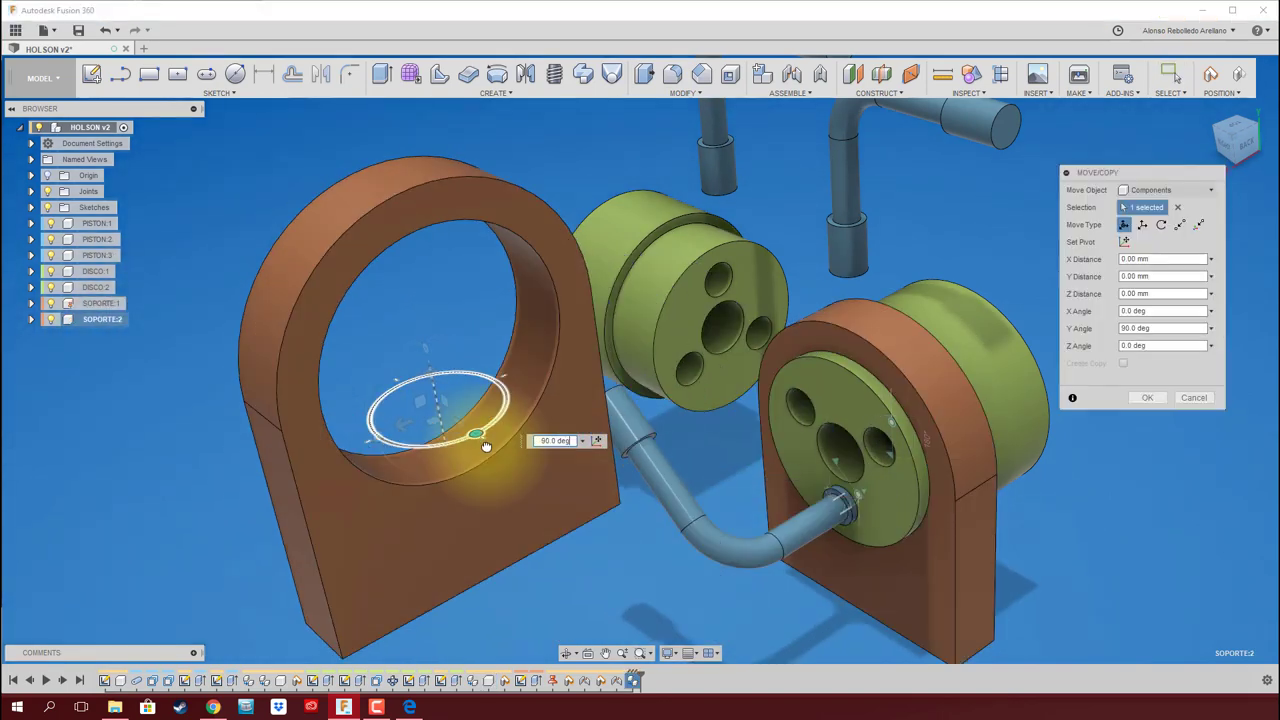
{"action": "middle_click_drag", "start_coordinate": [784, 449], "coordinate": [866, 413], "text": "shift"}
{"action": "left_click", "coordinate": [1147, 397]}
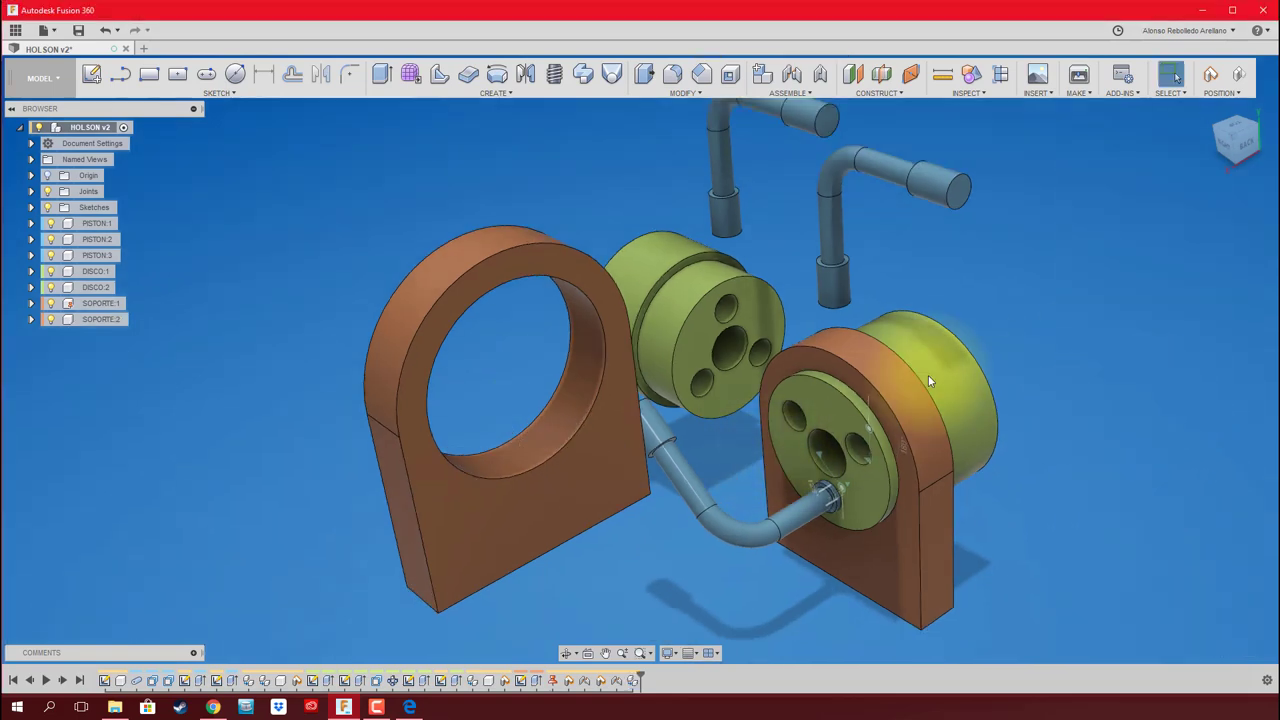
{"action": "left_click_drag", "start_coordinate": [712, 310], "coordinate": [268, 297]}
{"action": "left_click", "coordinate": [522, 204]}
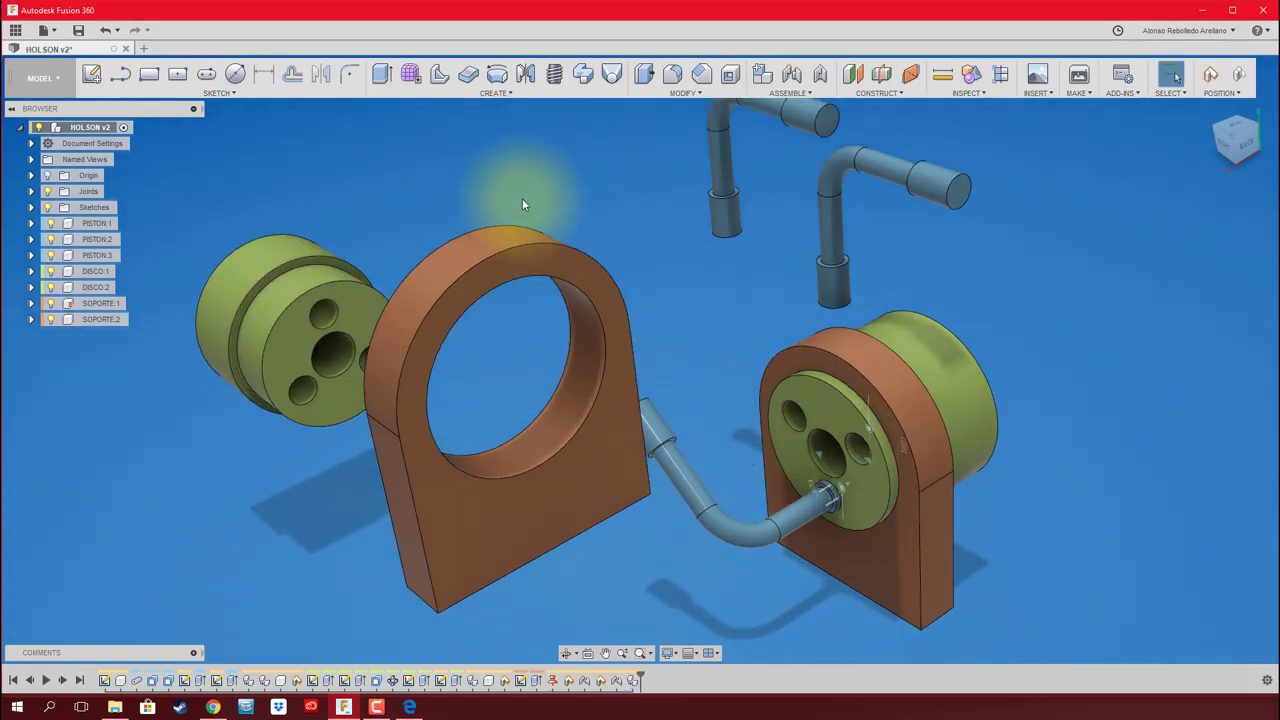
Keep the moved positions, then join the left green disc to the orange support with a revolute joint
{"action": "key", "text": "j"}
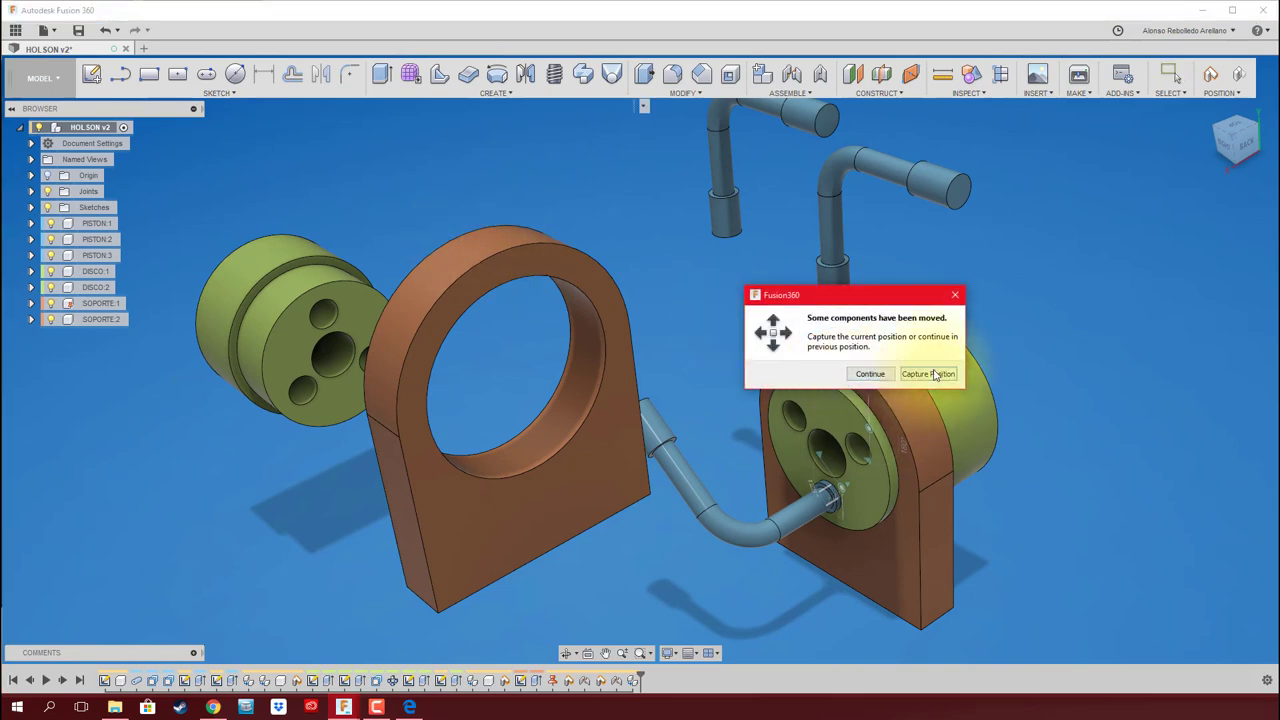
{"action": "left_click", "coordinate": [934, 372]}
{"action": "left_click", "coordinate": [307, 262]}
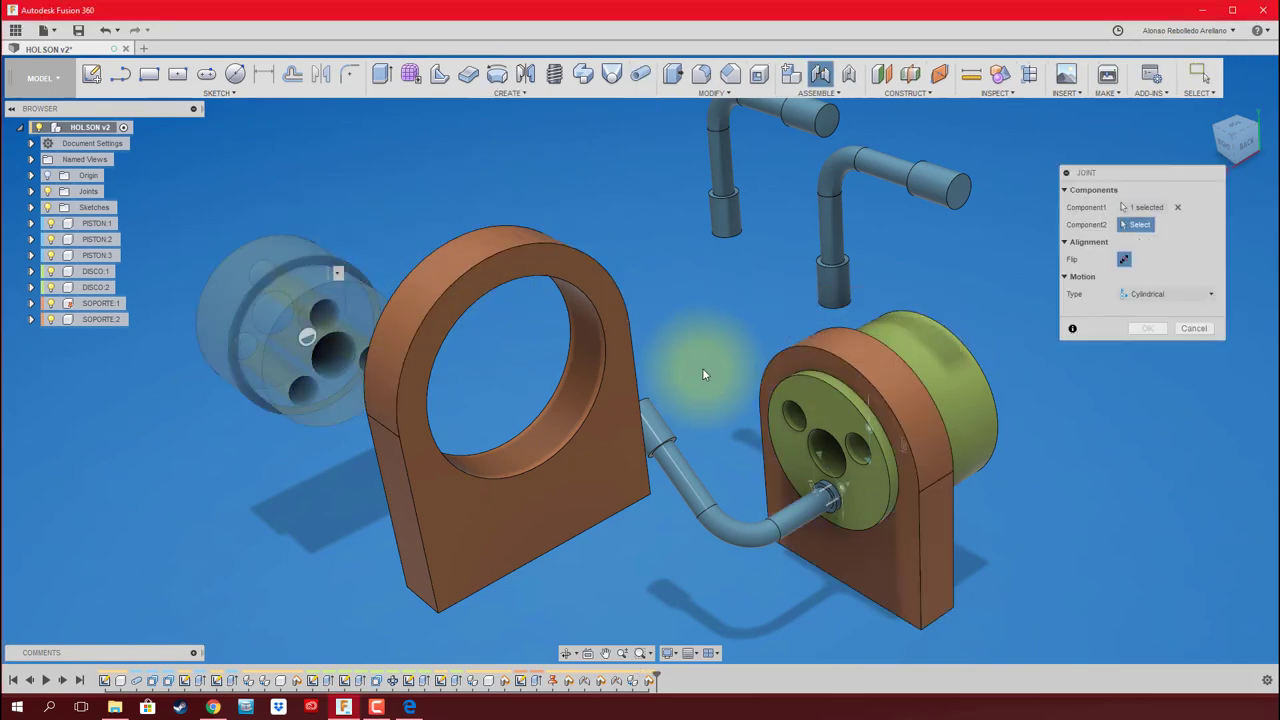
{"action": "left_click", "coordinate": [542, 419]}
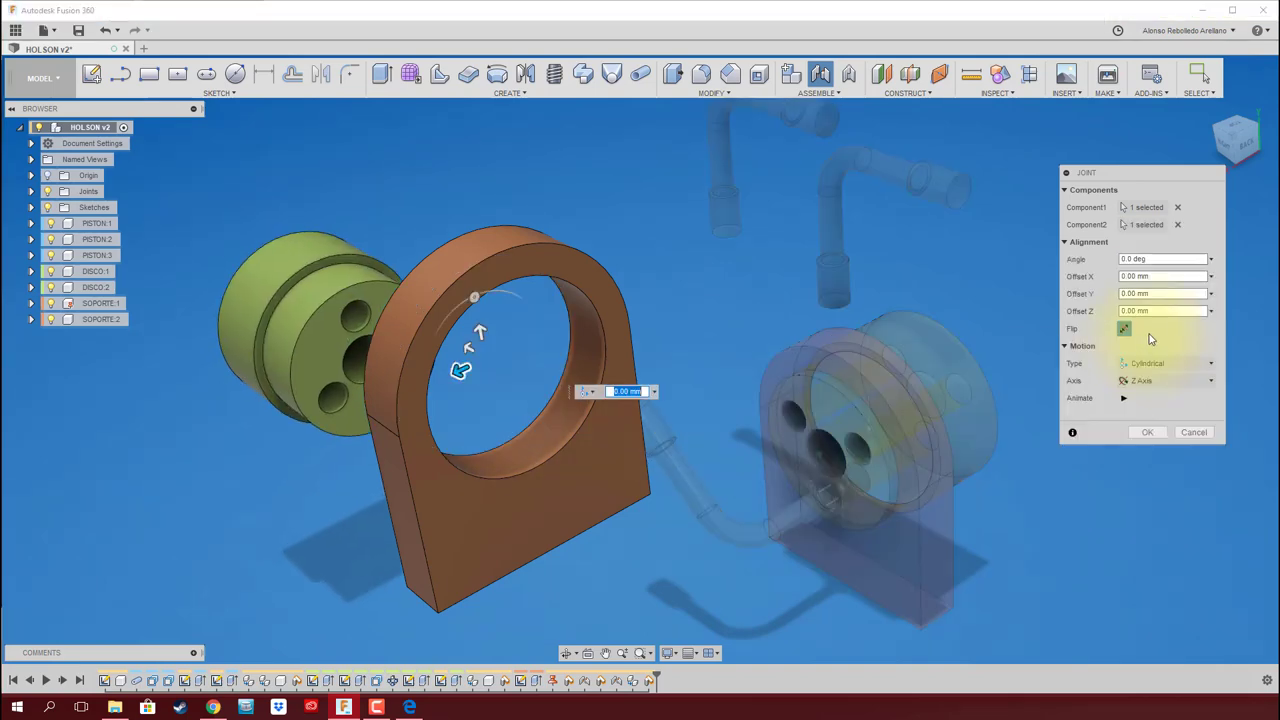
{"action": "left_click", "coordinate": [1174, 365]}
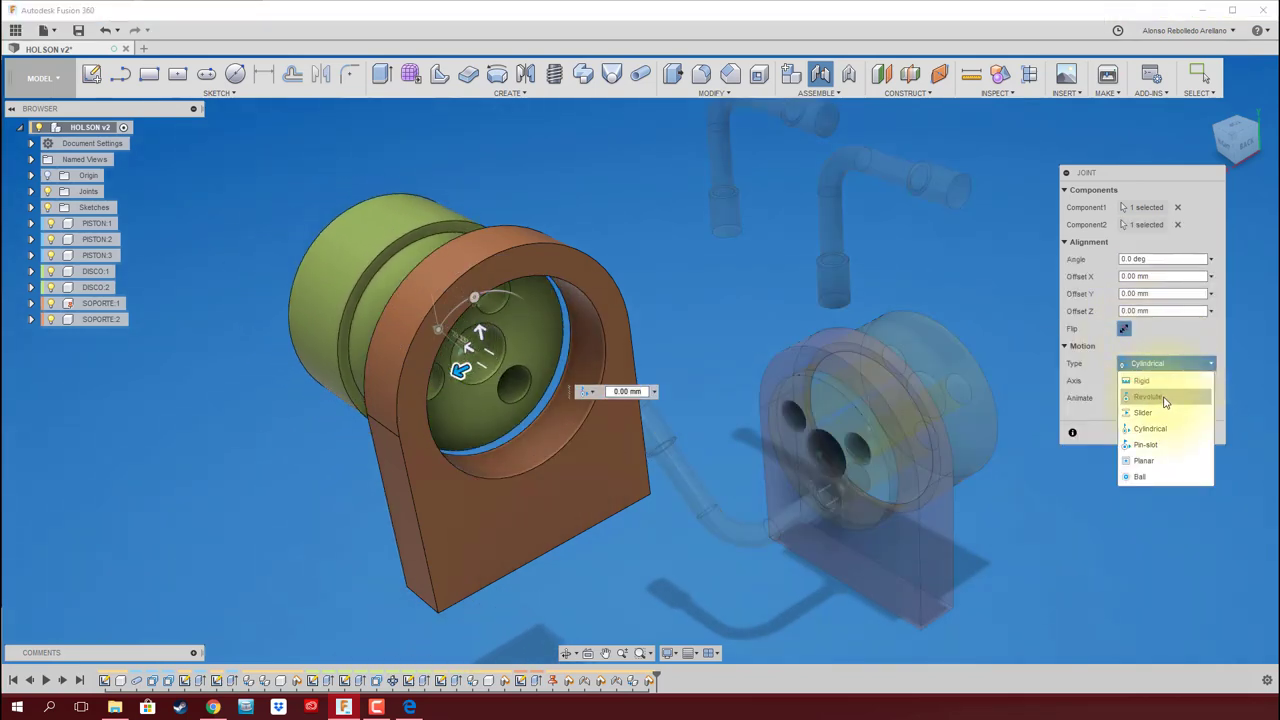
{"action": "left_click", "coordinate": [1150, 395]}
{"action": "left_click", "coordinate": [1147, 432]}
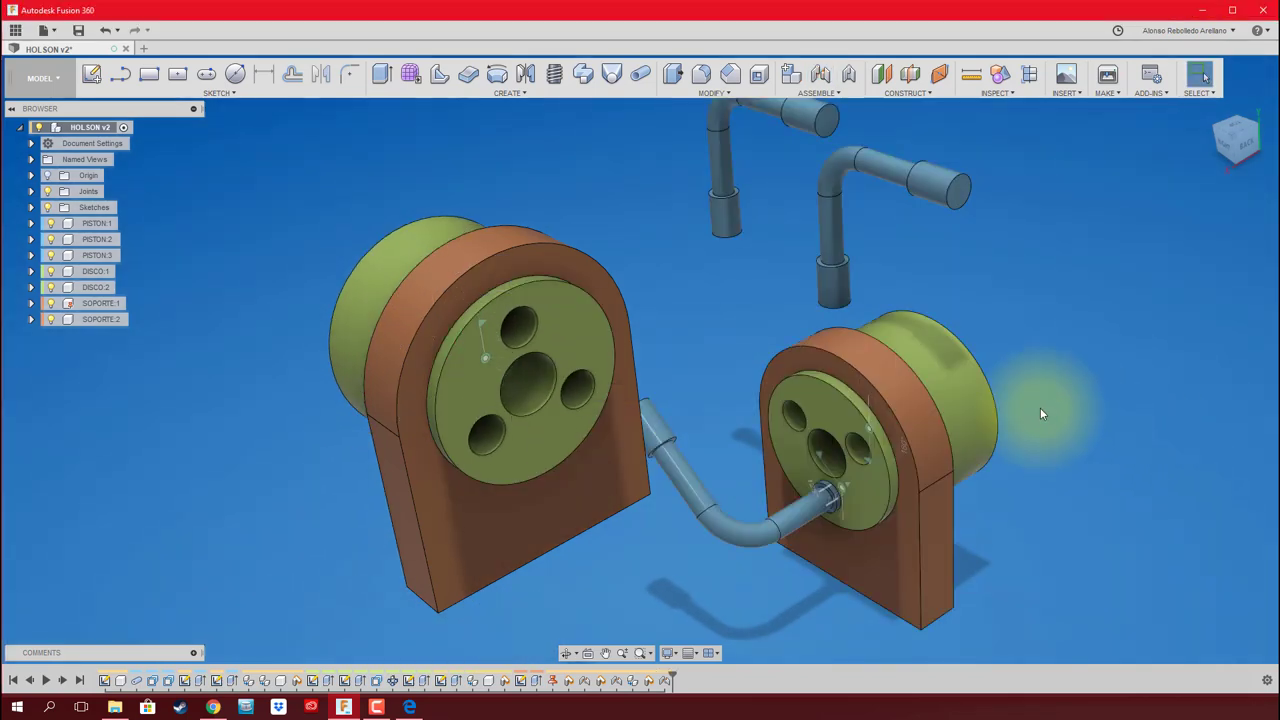
{"action": "middle_click_drag", "start_coordinate": [1033, 414], "coordinate": [1200, 224], "text": "shift"}
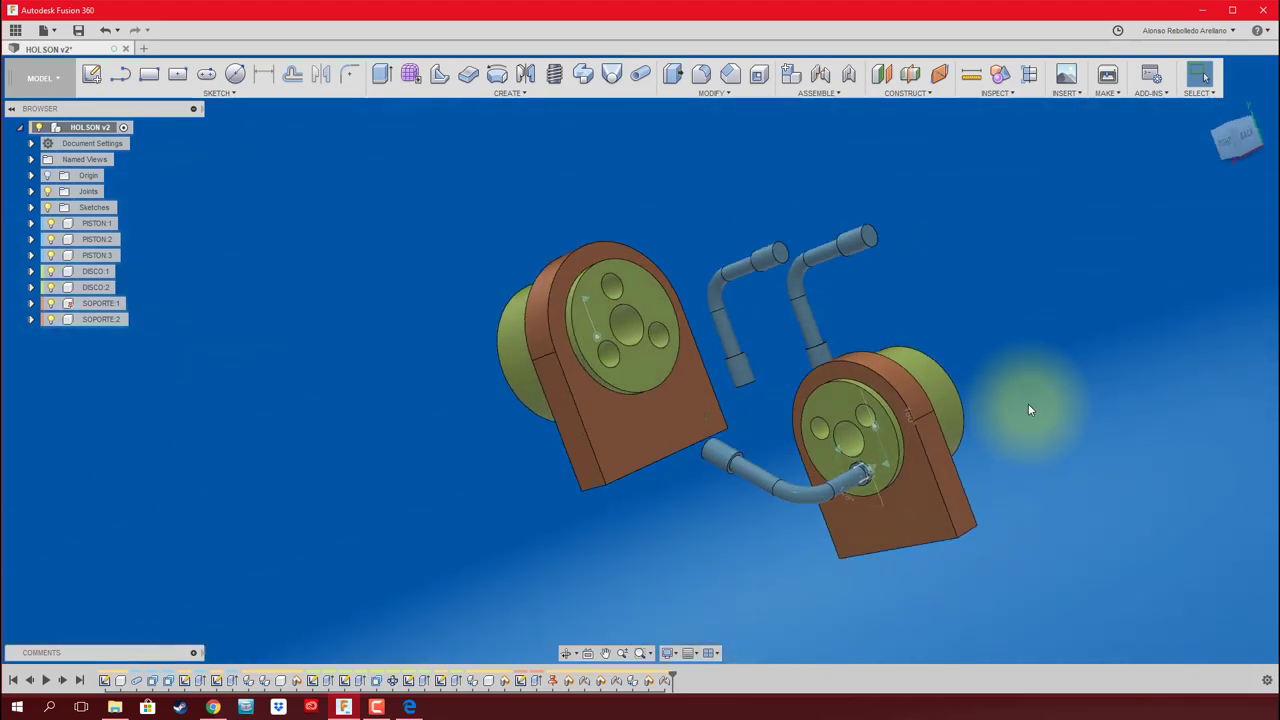
From the side view, swing the jointed blue pipe through several poses toward the left support
{"action": "left_click", "coordinate": [1232, 140]}
{"action": "left_click_drag", "start_coordinate": [749, 252], "coordinate": [924, 310]}
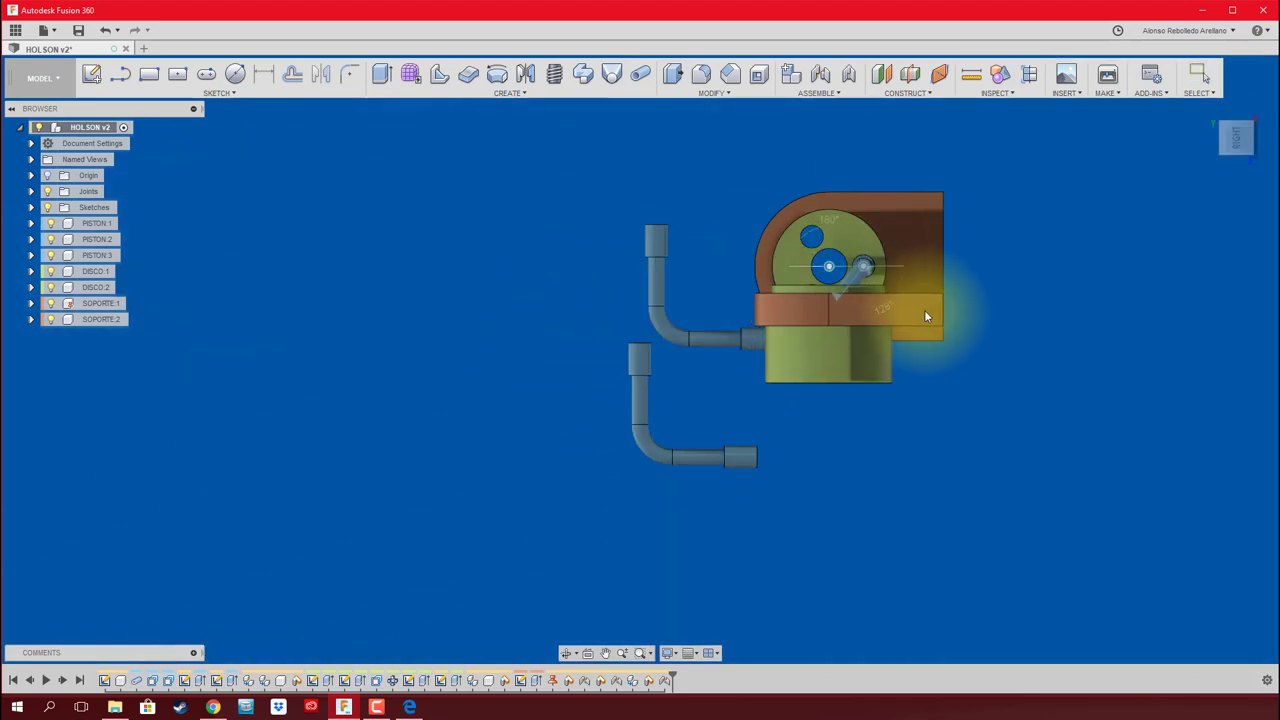
{"action": "mouse_move", "coordinate": [925, 310]}
{"action": "middle_mouse_down", "text": "shift"}
{"action": "mouse_move", "coordinate": [970, 324]}
{"action": "mouse_move", "coordinate": [746, 403]}
{"action": "middle_mouse_up", "text": "shift"}
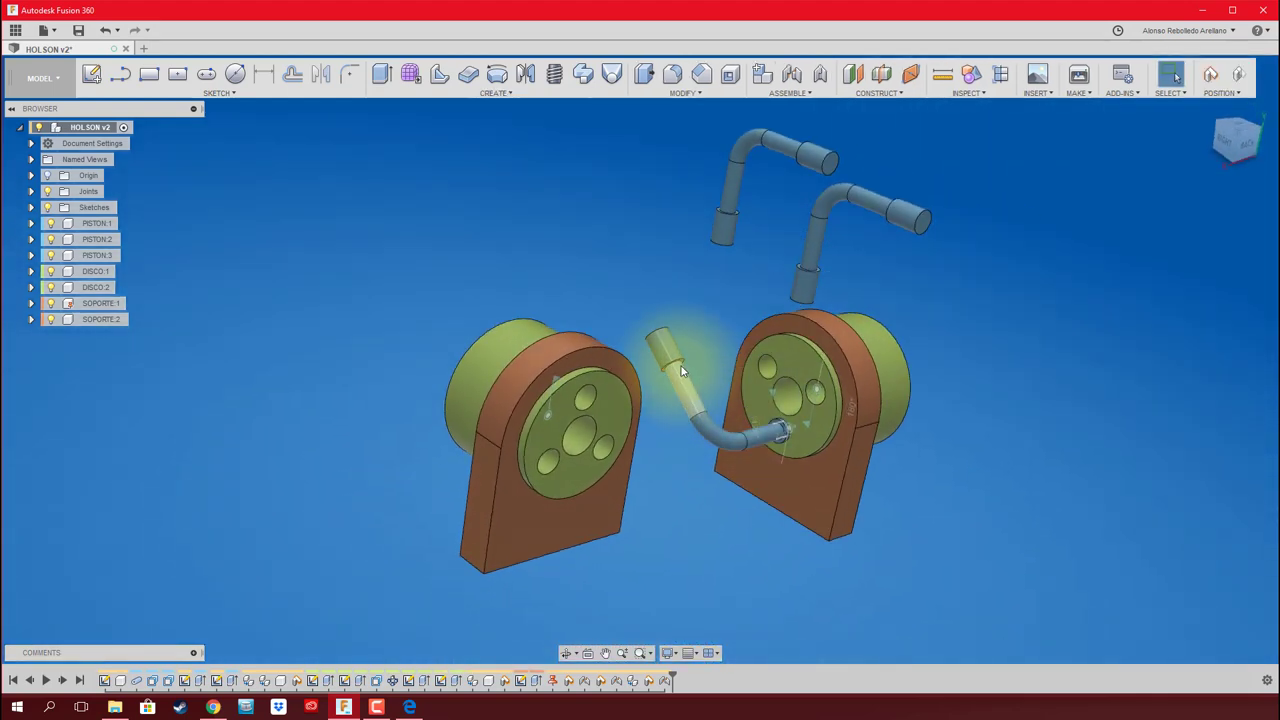
{"action": "middle_click_drag", "start_coordinate": [746, 403], "coordinate": [691, 282], "text": "shift"}
{"action": "mouse_move", "coordinate": [691, 284]}
{"action": "left_mouse_down"}
{"action": "mouse_move", "coordinate": [681, 427]}
{"action": "mouse_move", "coordinate": [650, 388]}
{"action": "left_mouse_up"}
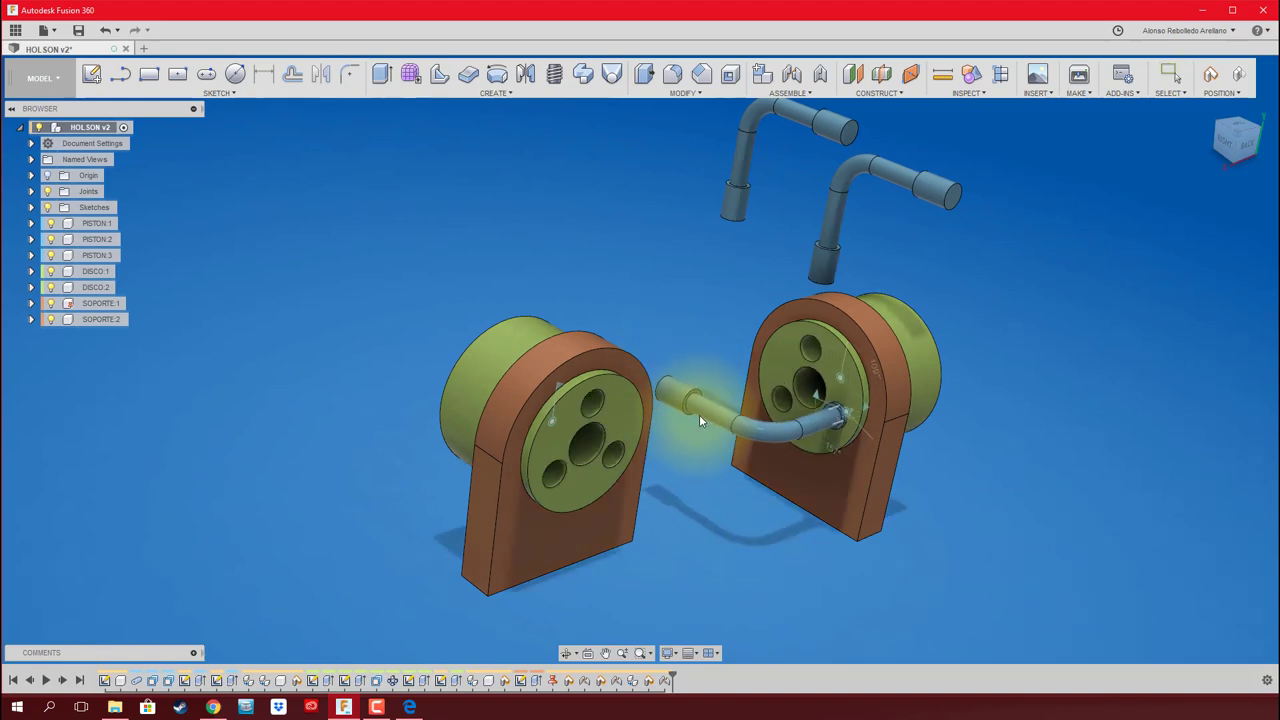
{"action": "mouse_move", "coordinate": [648, 383]}
{"action": "middle_mouse_down", "text": "shift"}
{"action": "mouse_move", "coordinate": [630, 222]}
{"action": "mouse_move", "coordinate": [641, 240]}
{"action": "middle_mouse_up", "text": "shift"}
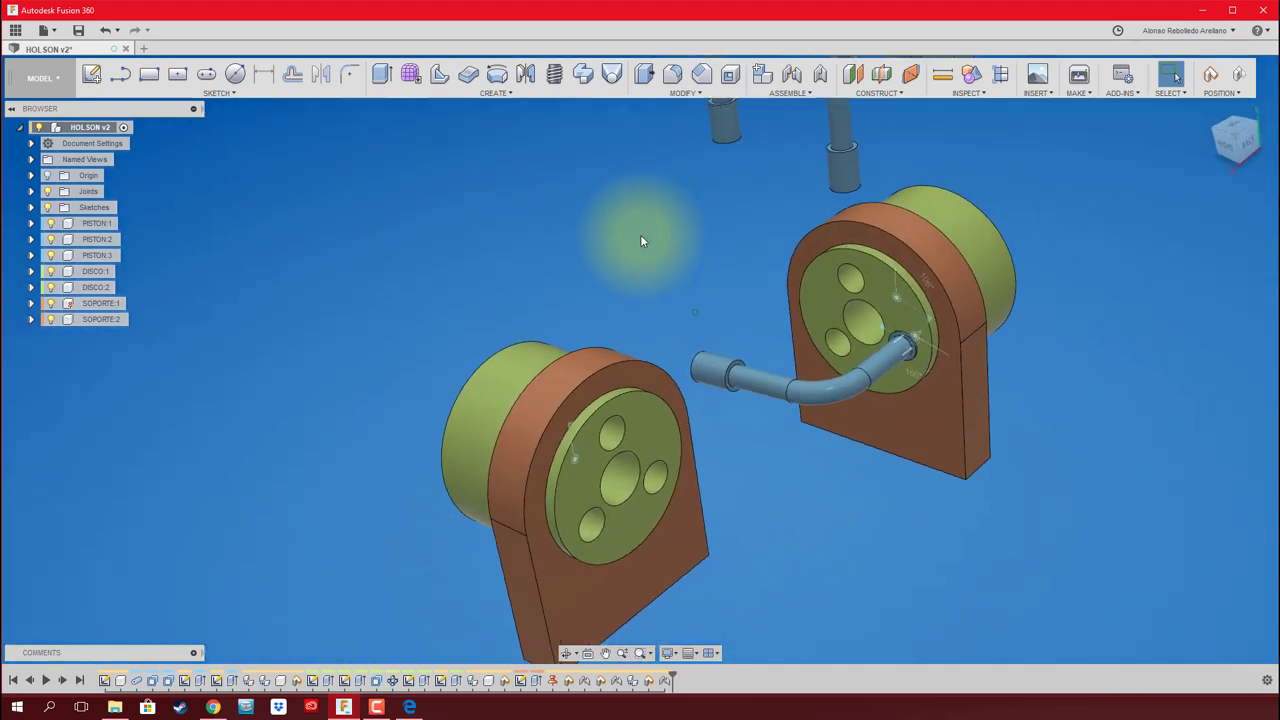
Capture the pipe's new position and set up a rigid joint between the two supports
{"action": "key", "text": "j"}
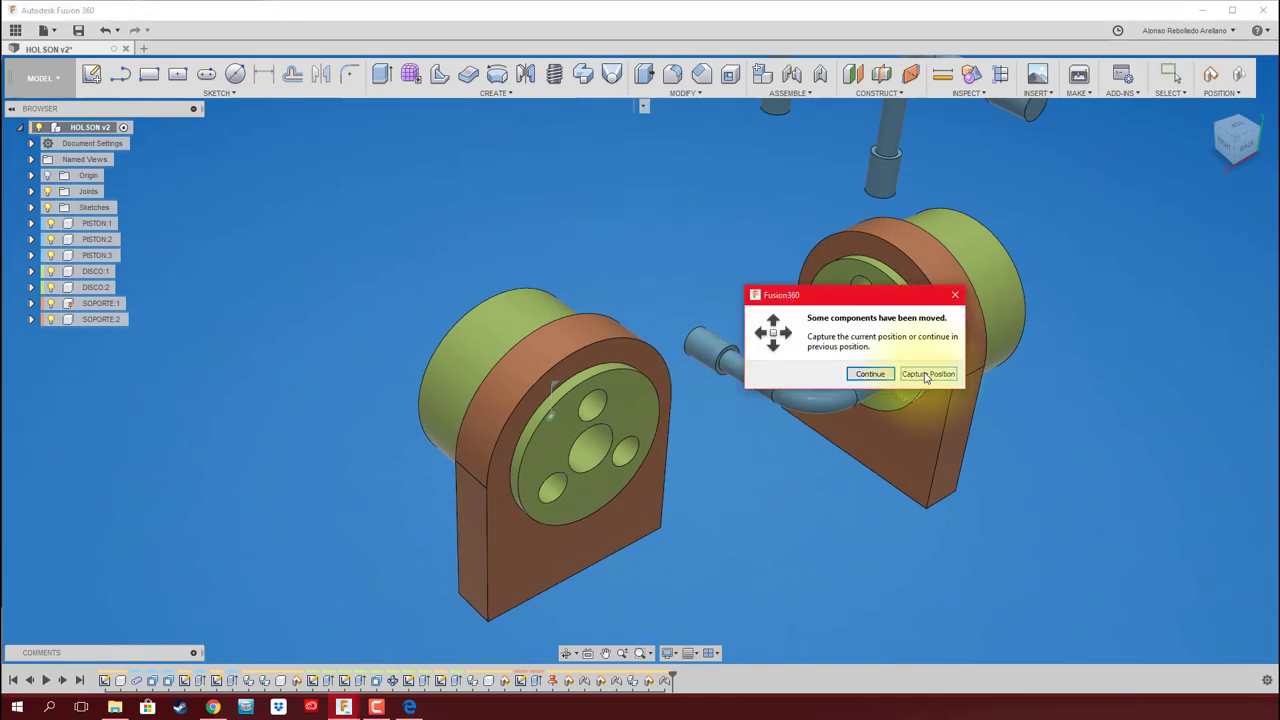
{"action": "left_click", "coordinate": [928, 377]}
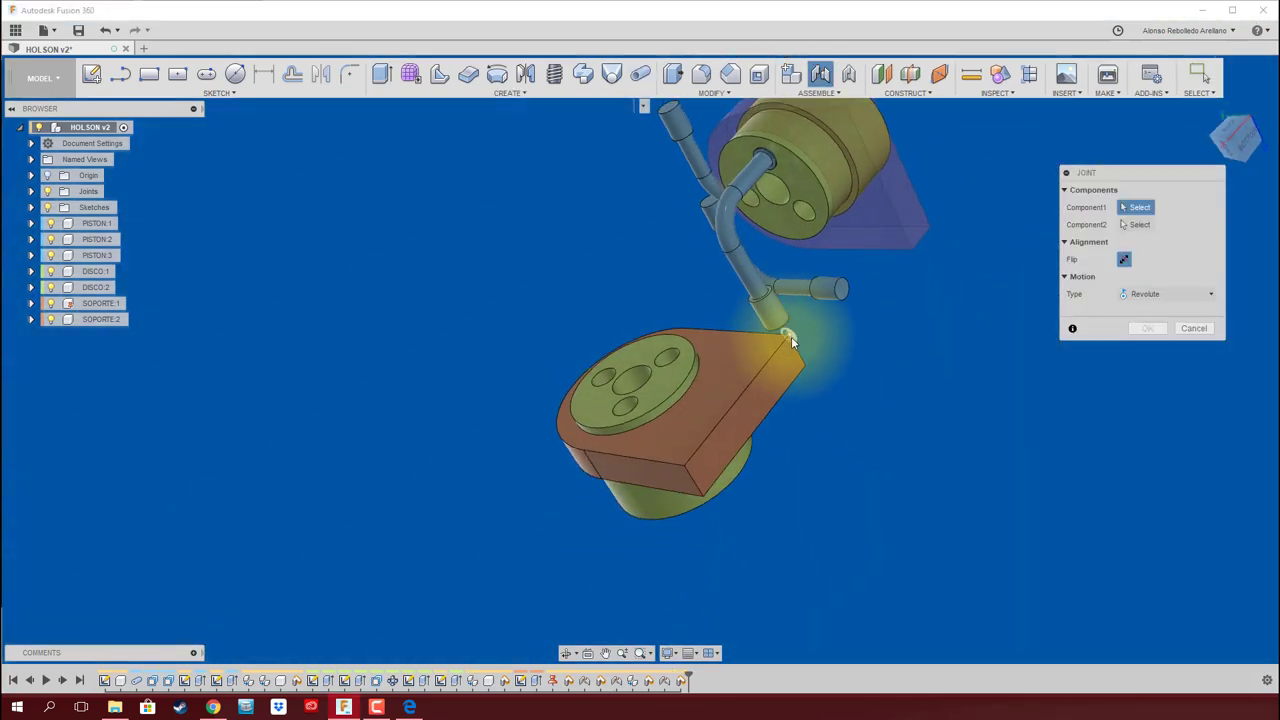
{"action": "left_click", "coordinate": [790, 351]}
{"action": "middle_click_drag", "start_coordinate": [790, 351], "coordinate": [855, 341], "text": "shift"}
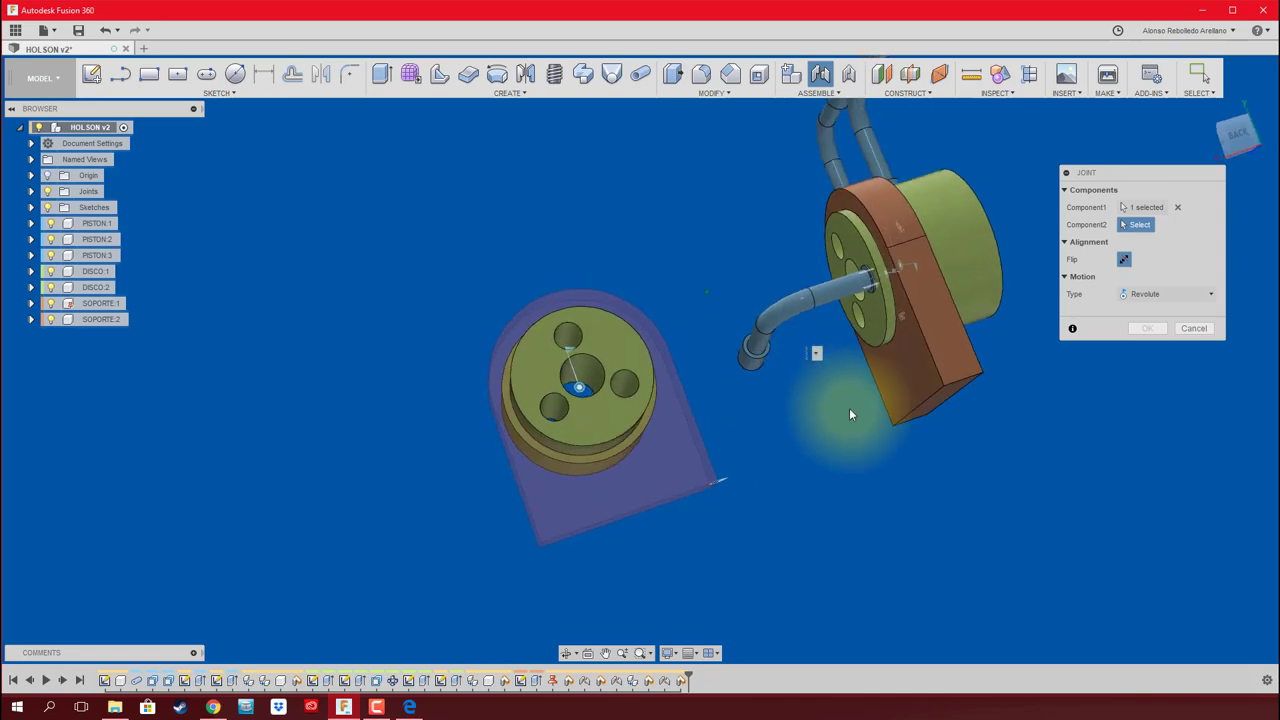
{"action": "left_click", "coordinate": [853, 338]}
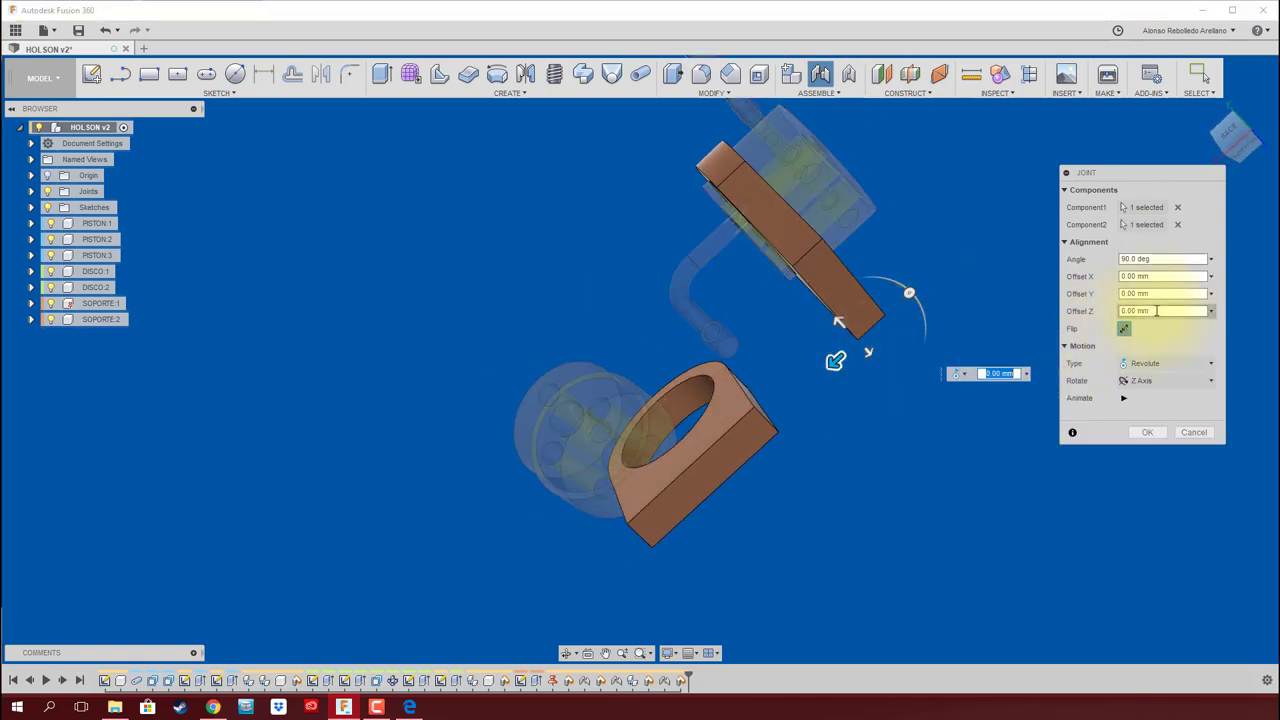
{"action": "left_click", "coordinate": [1177, 365]}
{"action": "left_click", "coordinate": [1160, 380]}
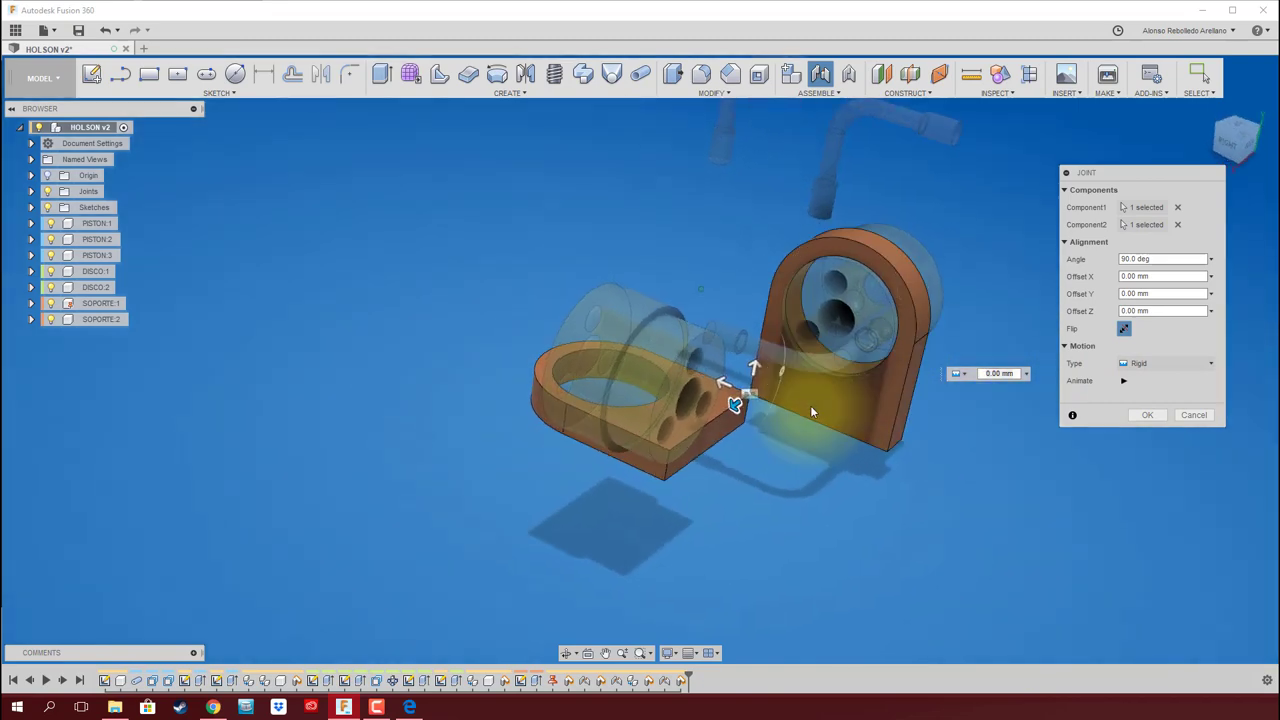
Try turning the support about the trial joint, then cancel the rigid joint
{"action": "mouse_move", "coordinate": [829, 376]}
{"action": "left_mouse_down"}
{"action": "mouse_move", "coordinate": [721, 407]}
{"action": "mouse_move", "coordinate": [805, 415]}
{"action": "left_mouse_up"}
{"action": "left_click", "coordinate": [1195, 415]}
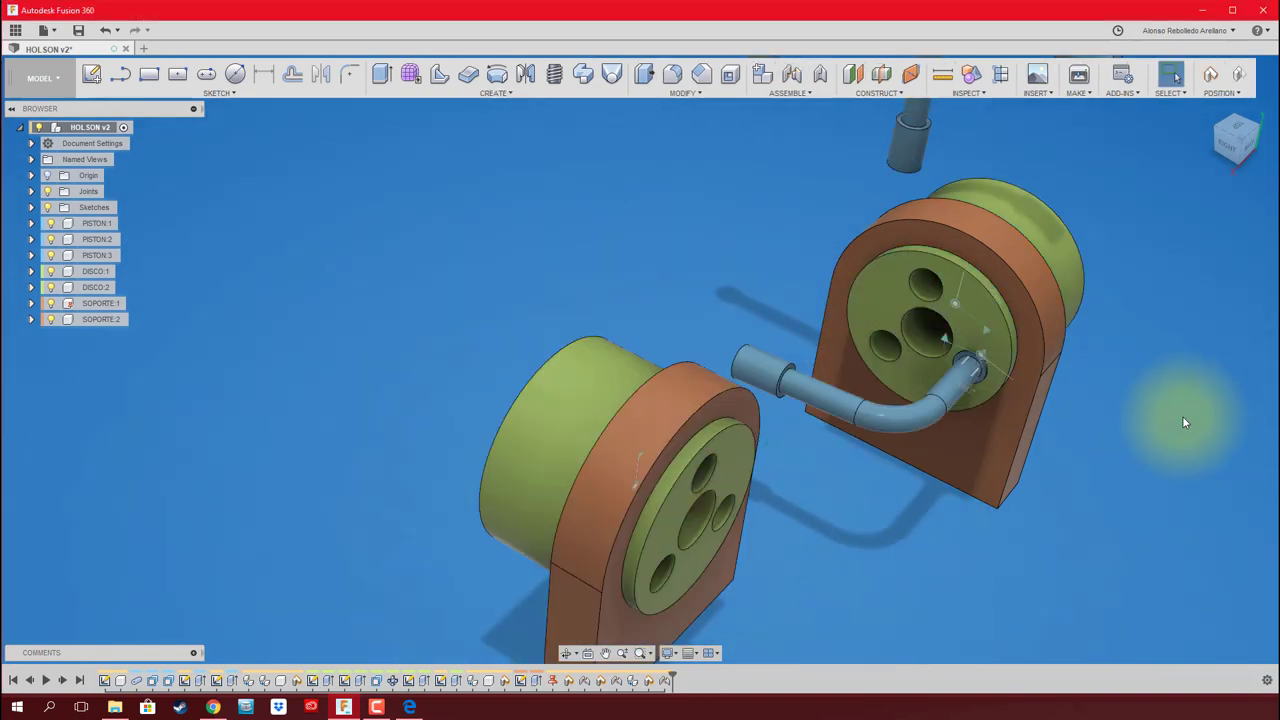
{"action": "mouse_move", "coordinate": [775, 451]}
{"action": "middle_mouse_down", "text": "shift"}
{"action": "mouse_move", "coordinate": [826, 386]}
{"action": "mouse_move", "coordinate": [702, 167]}
{"action": "mouse_move", "coordinate": [740, 130]}
{"action": "middle_mouse_up", "text": "shift"}
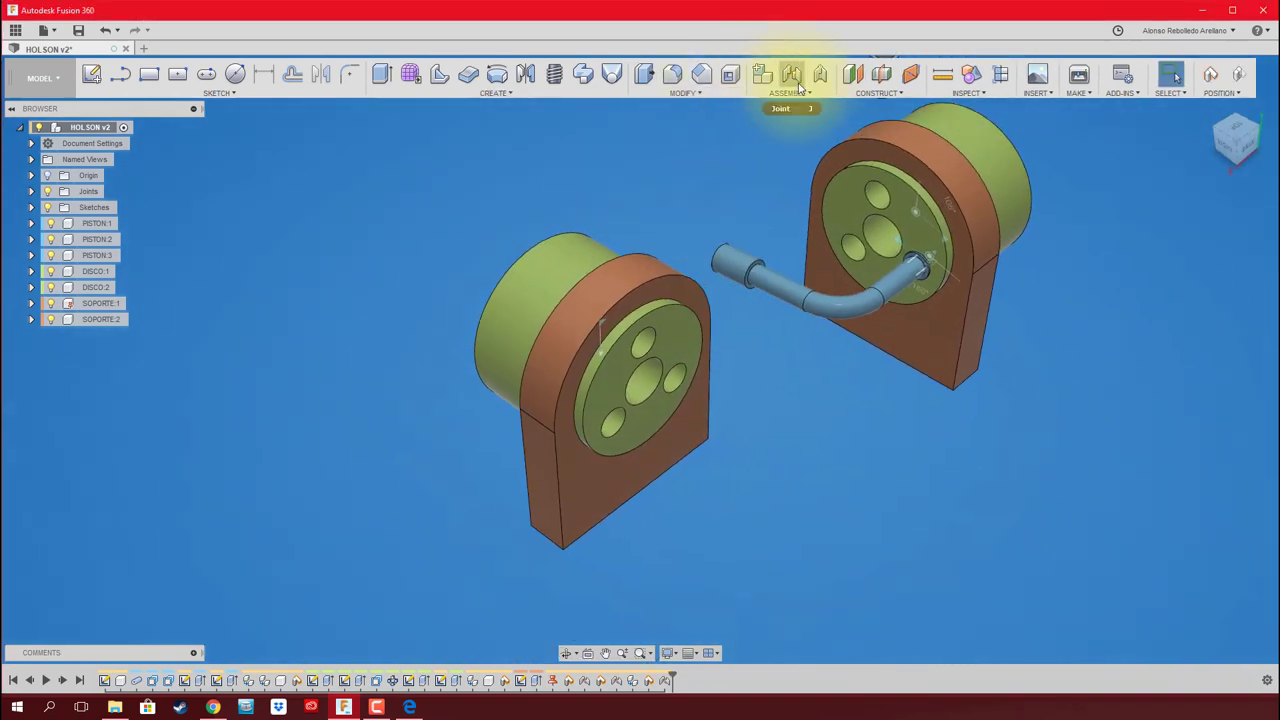
Rigidly join matching corners of the two supports with offsets of -45 mm and 40 mm
{"action": "left_click", "coordinate": [820, 76]}
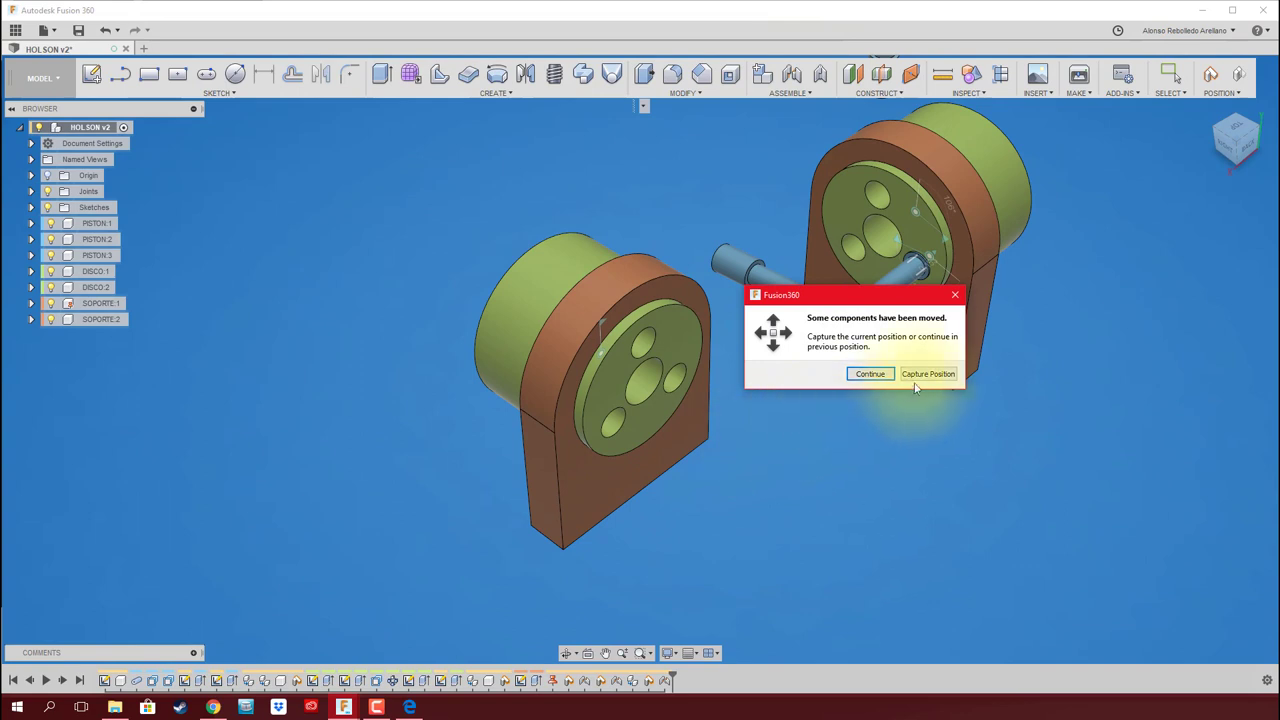
{"action": "left_click", "coordinate": [922, 374]}
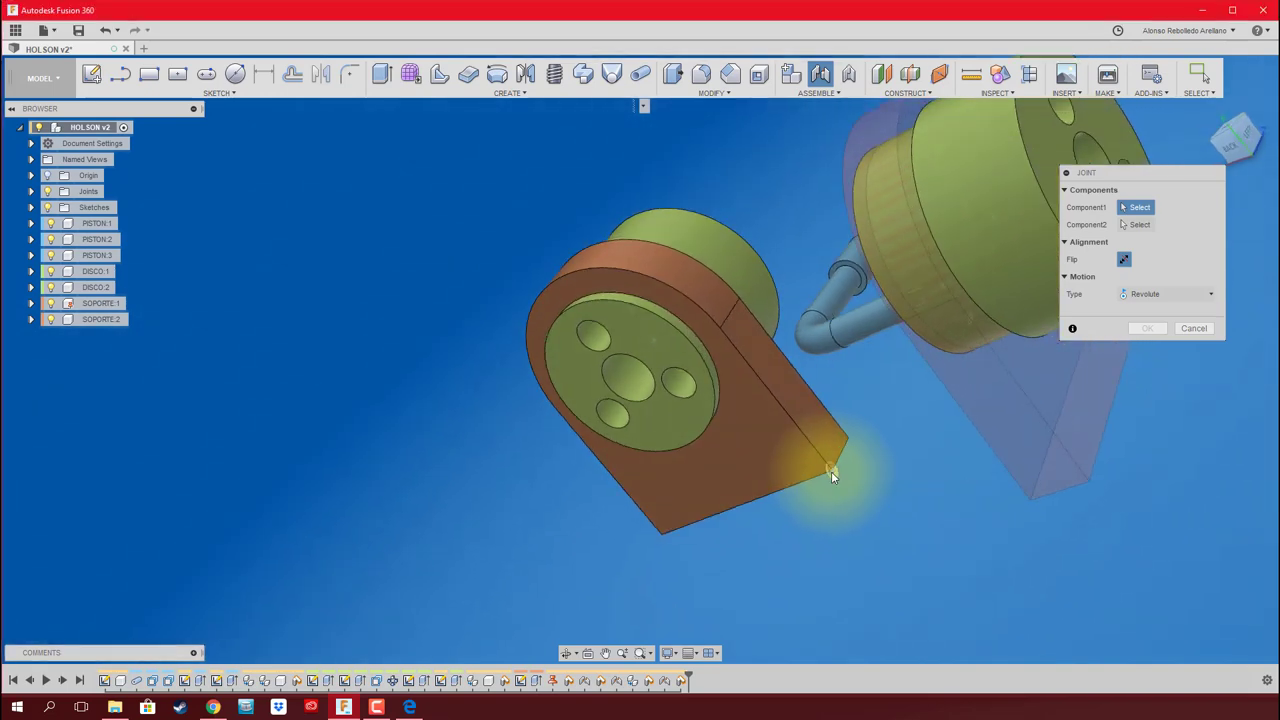
{"action": "left_click", "coordinate": [831, 471]}
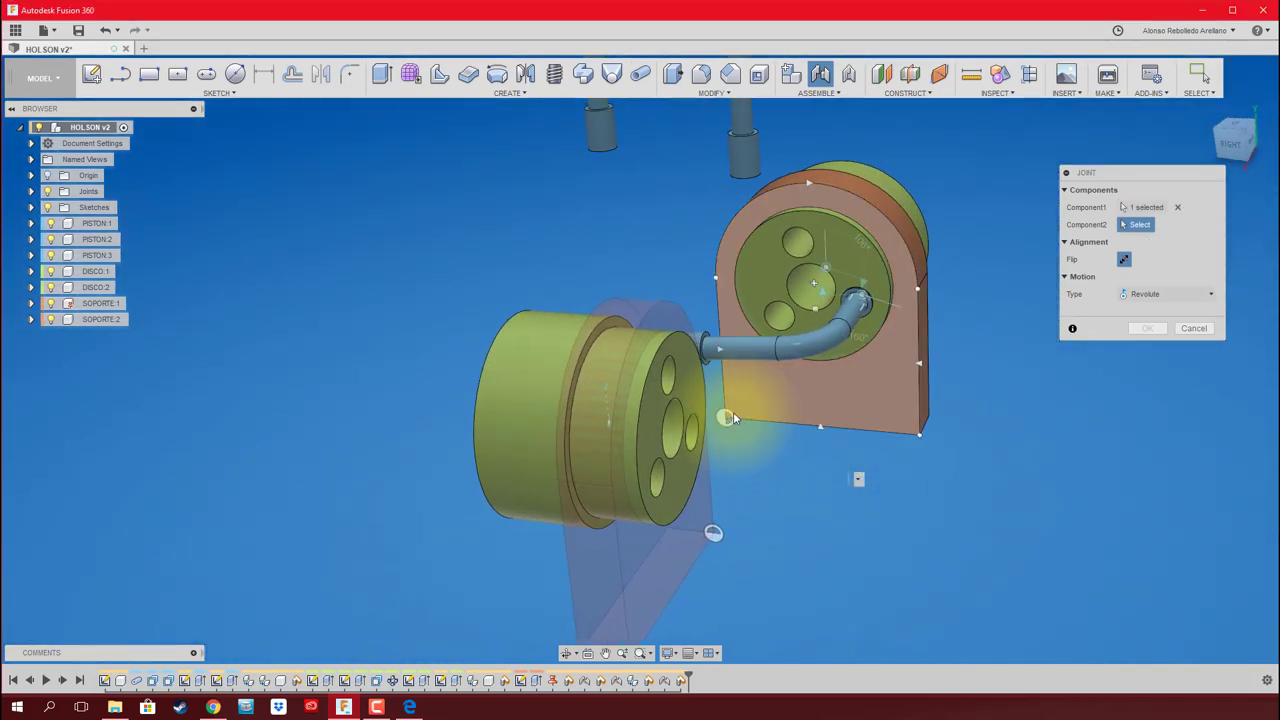
{"action": "left_click", "coordinate": [727, 417]}
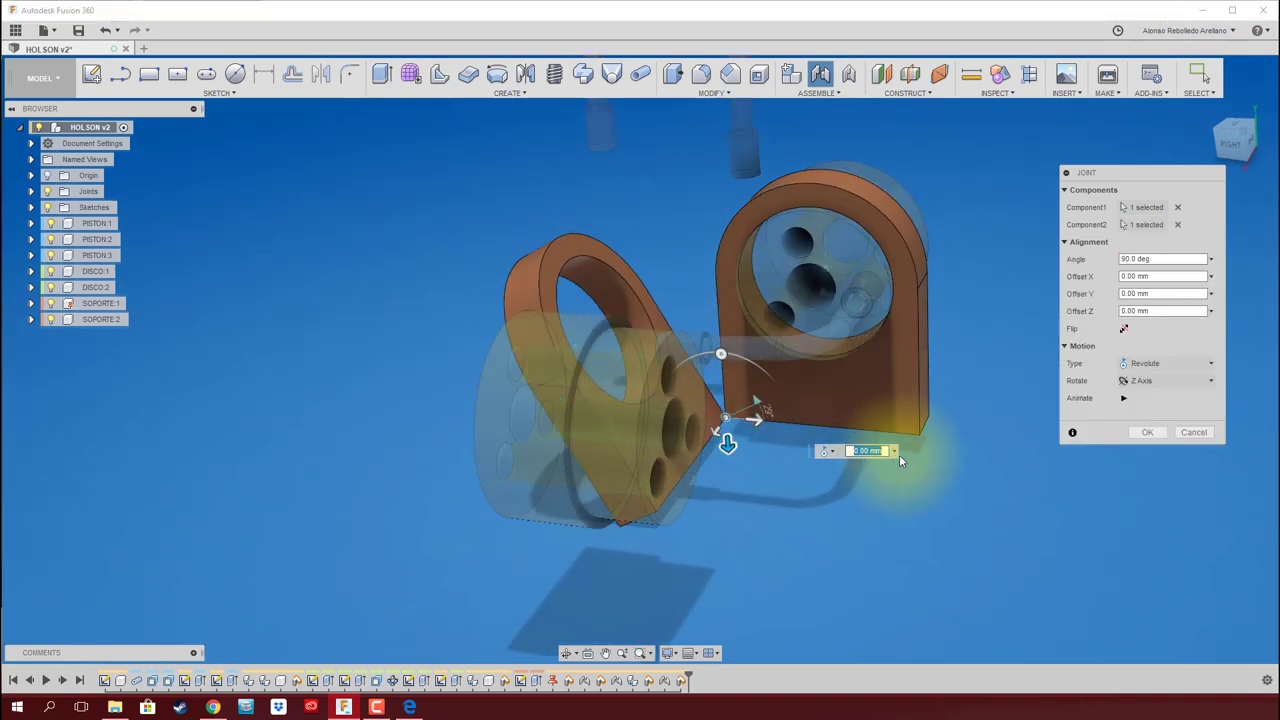
{"action": "left_click", "coordinate": [1165, 363]}
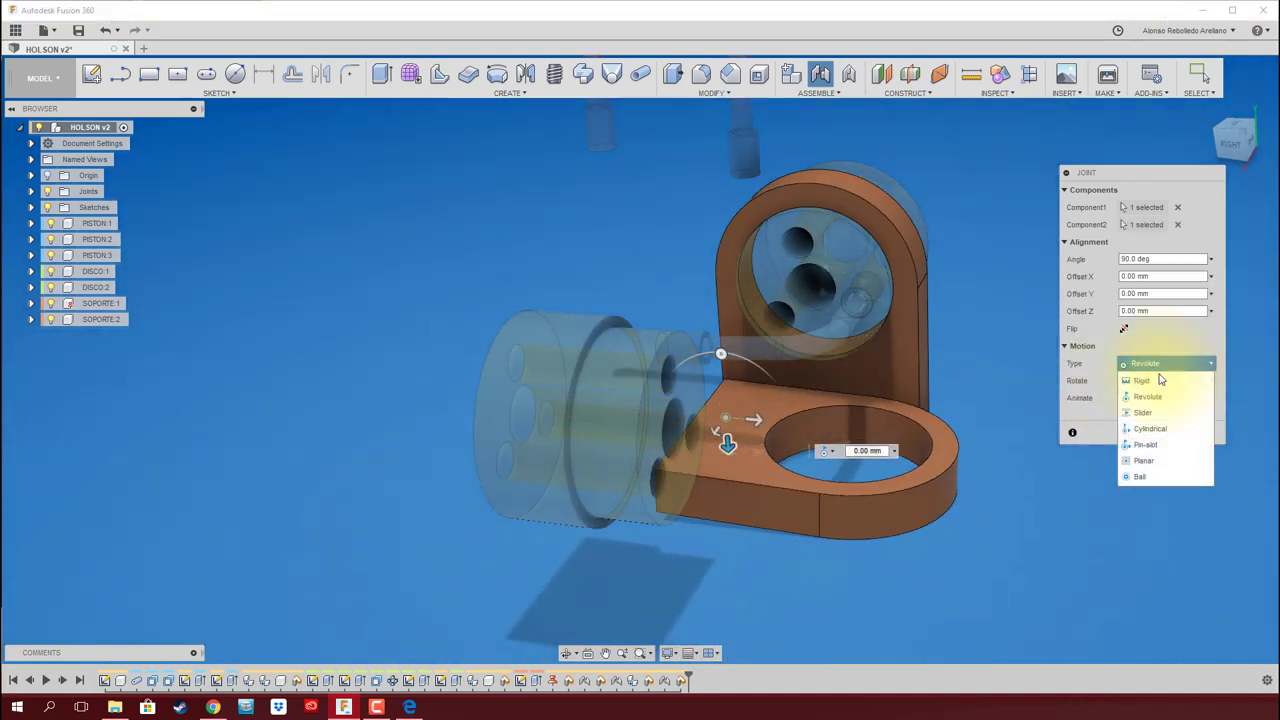
{"action": "left_click", "coordinate": [1156, 395]}
{"action": "middle_click_drag", "start_coordinate": [773, 473], "coordinate": [771, 422], "text": "shift"}
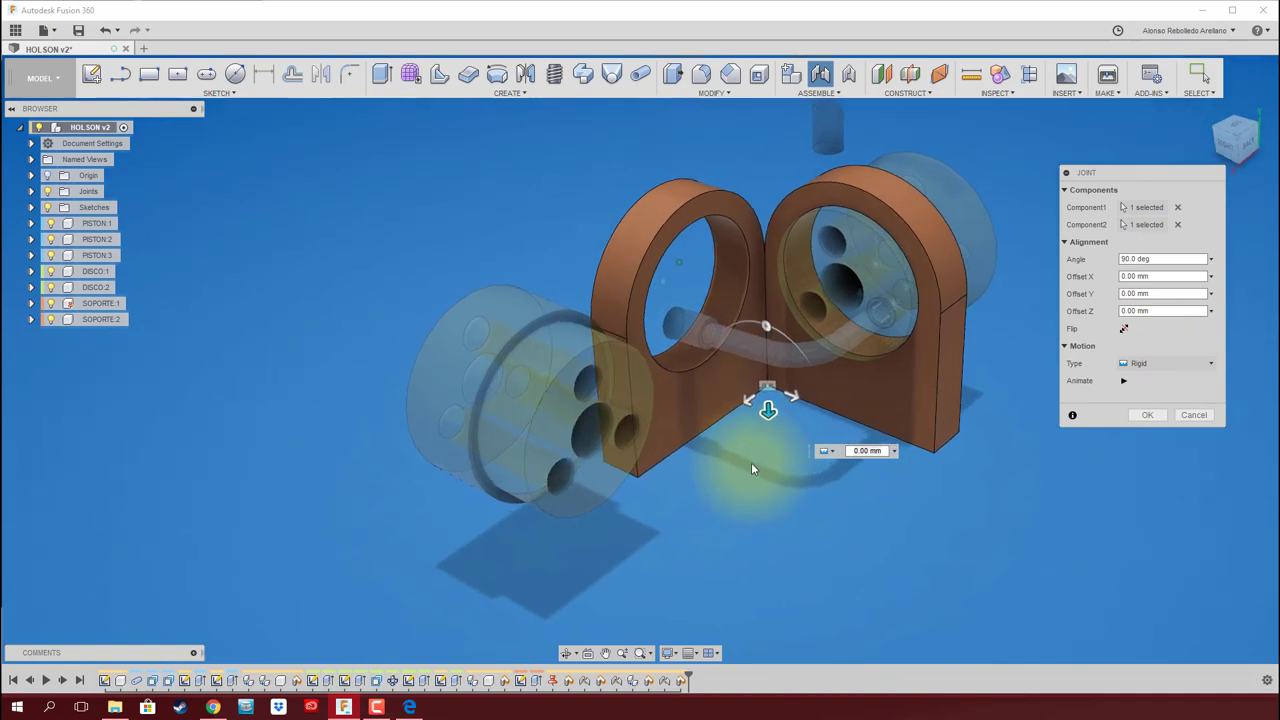
{"action": "left_click_drag", "start_coordinate": [807, 395], "coordinate": [741, 404]}
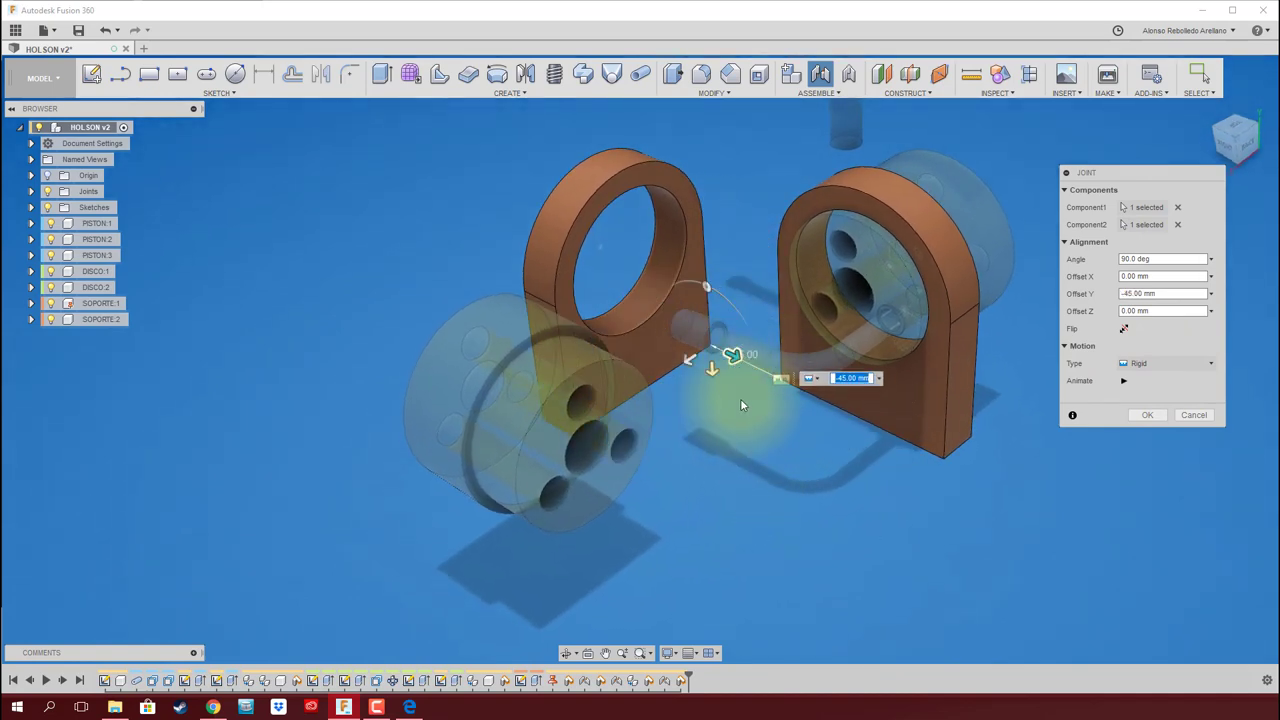
{"action": "left_click_drag", "start_coordinate": [689, 358], "coordinate": [636, 392]}
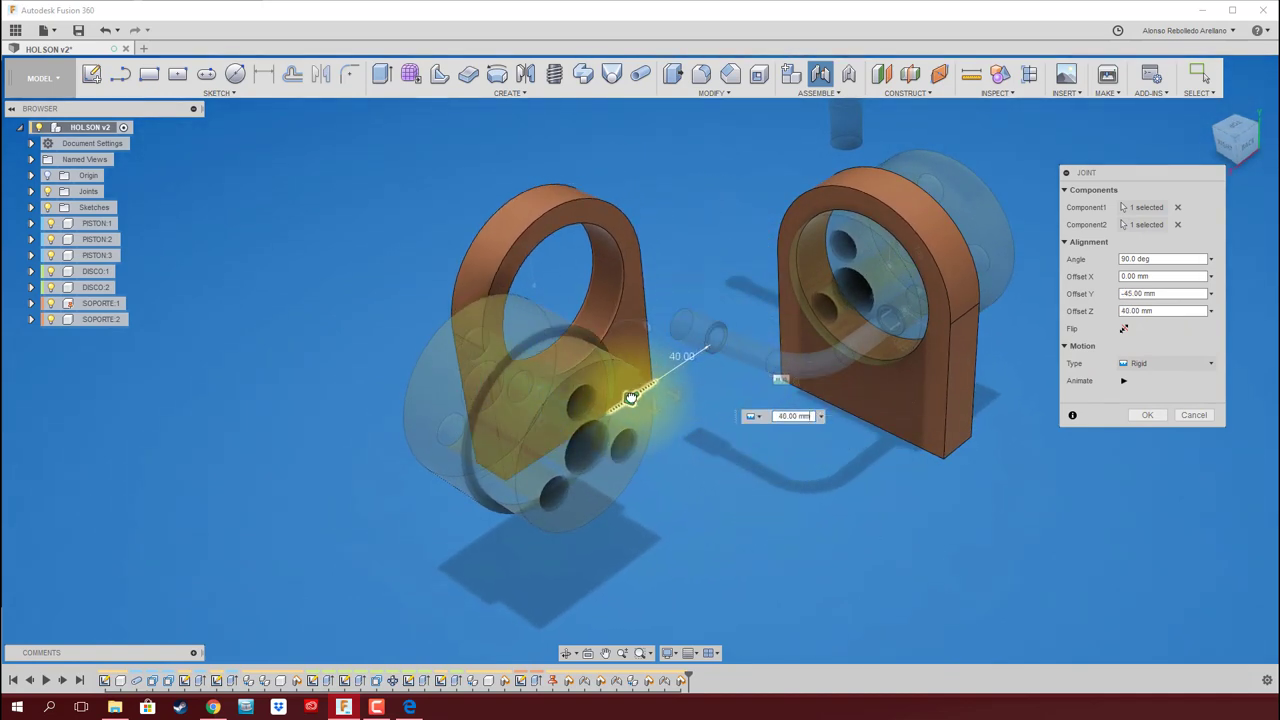
{"action": "left_click", "coordinate": [1145, 416]}
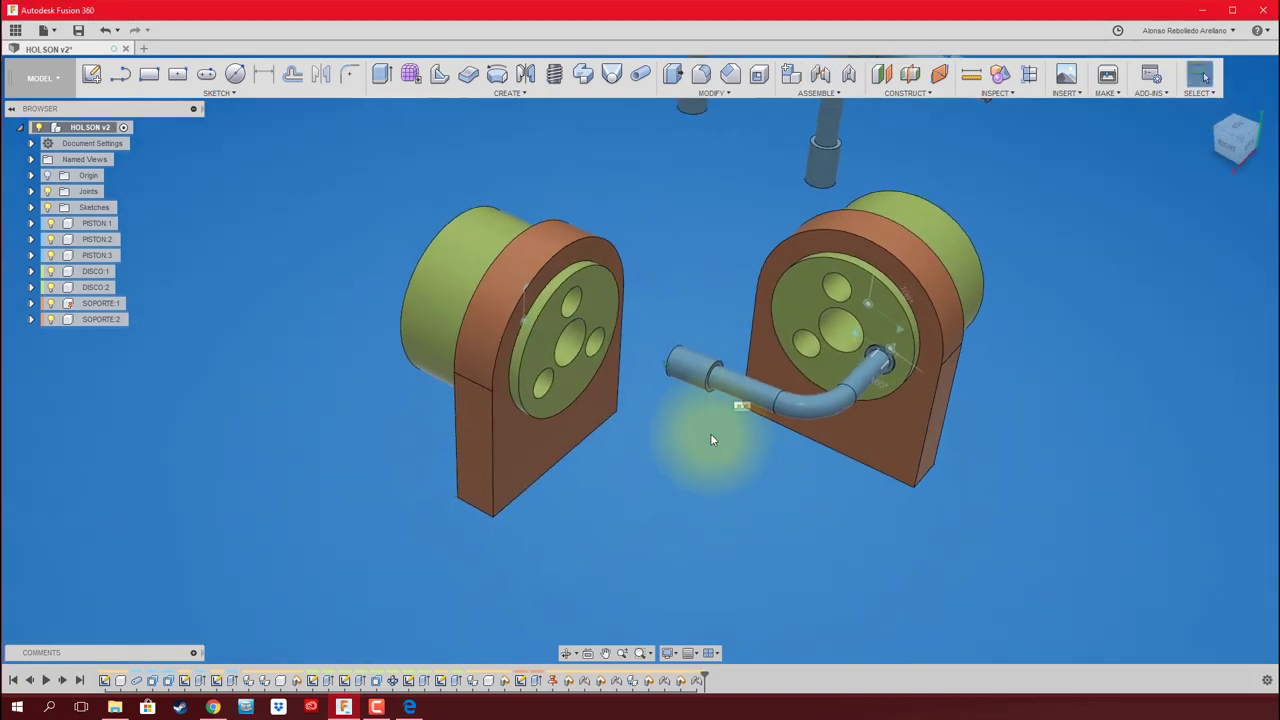
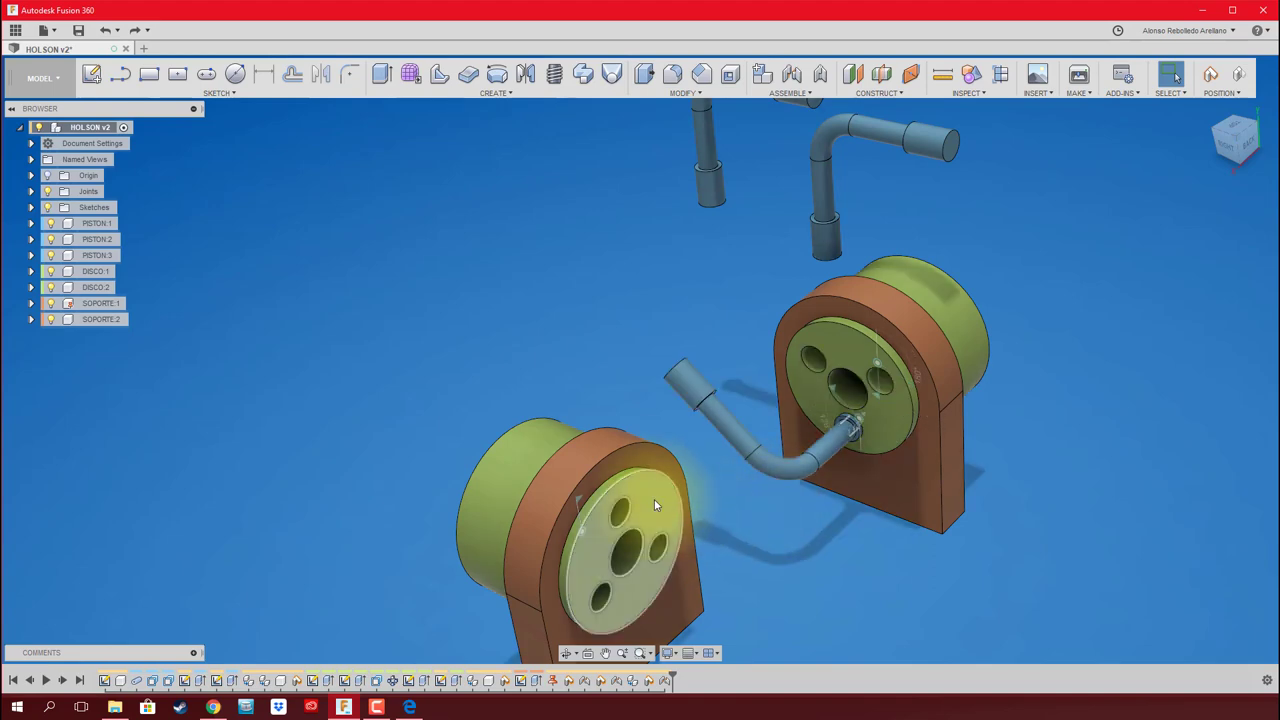
Swing the left support and its disc up and to the left into a new position
{"action": "left_click_drag", "start_coordinate": [654, 504], "coordinate": [657, 312]}
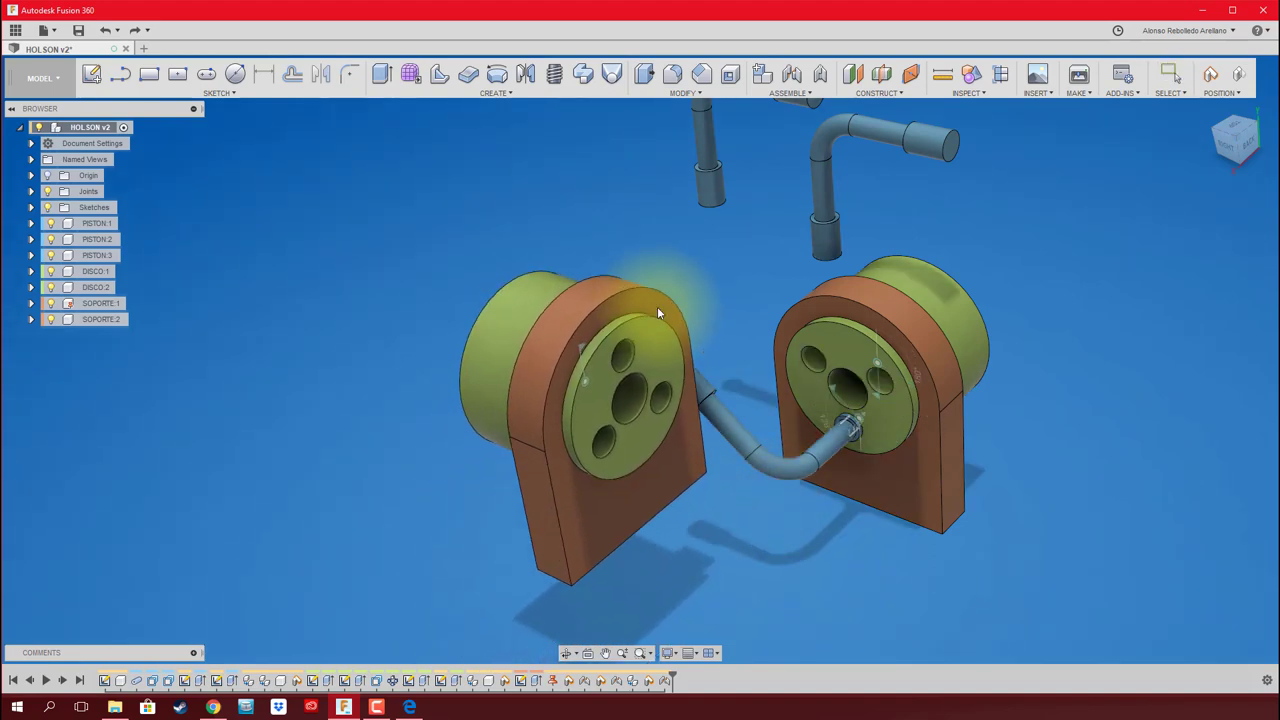
{"action": "left_click_drag", "start_coordinate": [657, 313], "coordinate": [737, 285]}
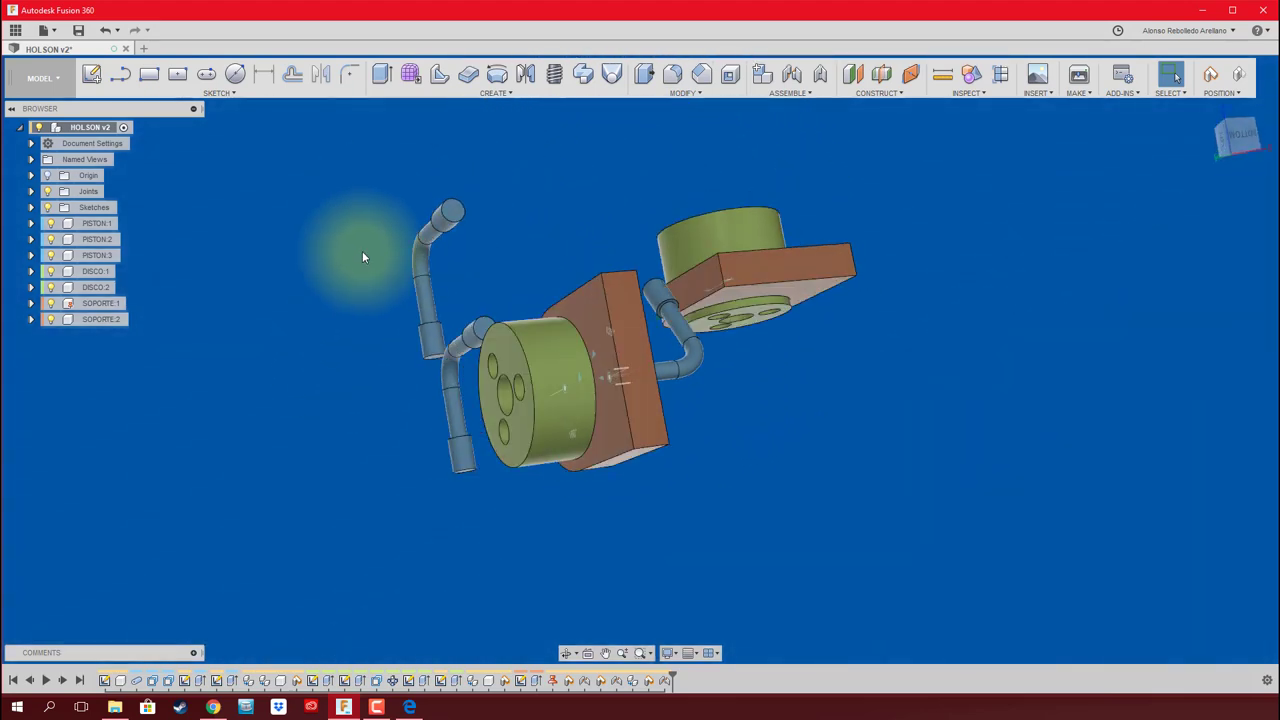
Create a new empty component named BASE
{"action": "left_click", "coordinate": [775, 82]}
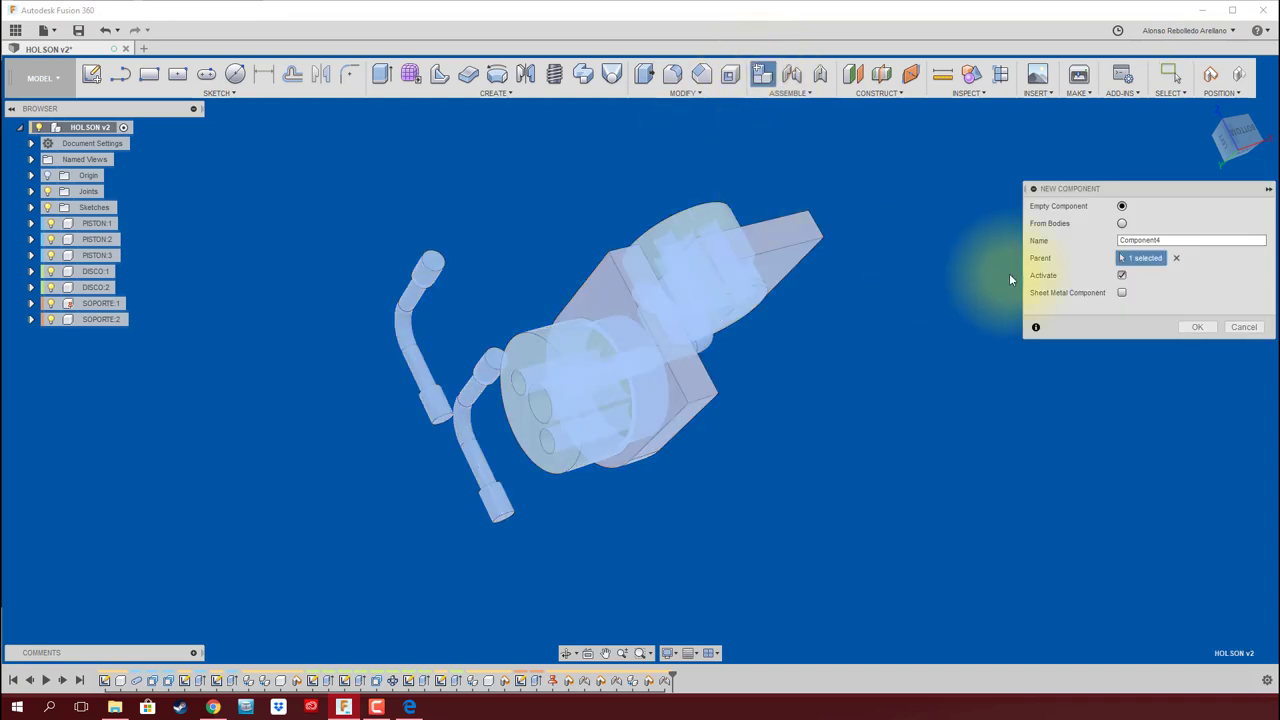
{"action": "double_click", "coordinate": [1165, 245]}
{"action": "type", "text": "BASE"}
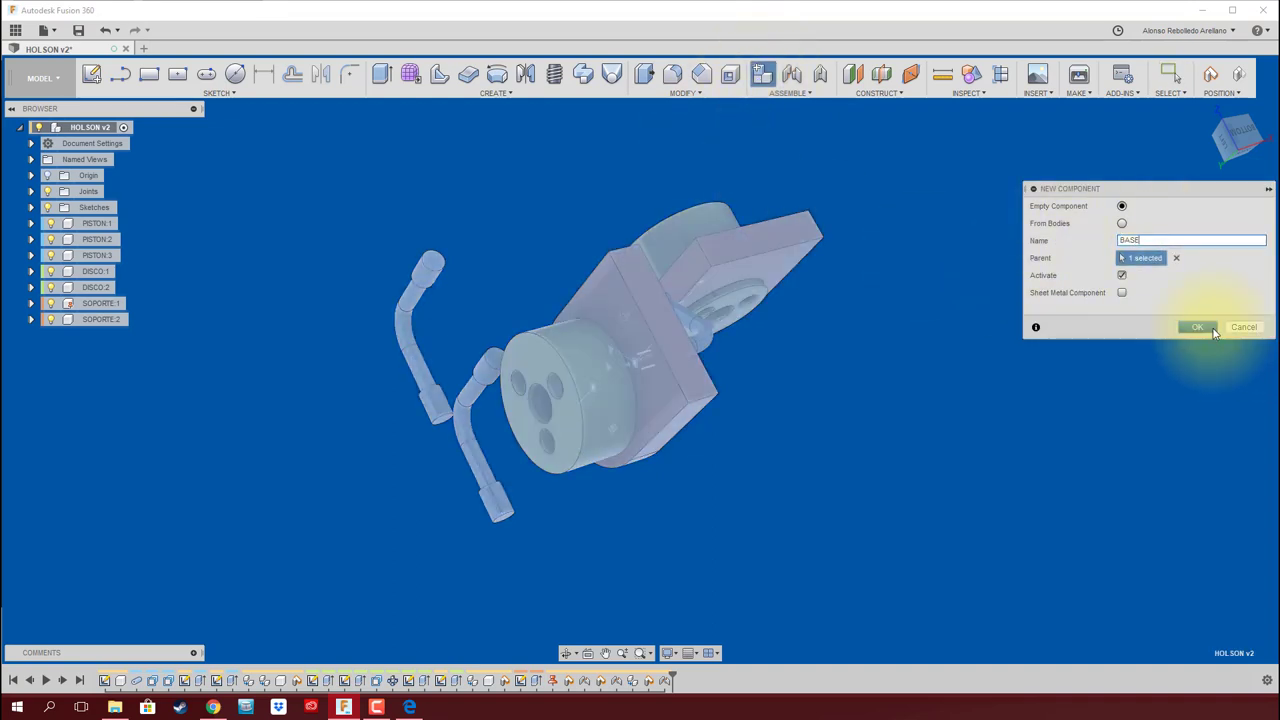
{"action": "left_click", "coordinate": [1212, 330]}
{"action": "left_click", "coordinate": [695, 390]}
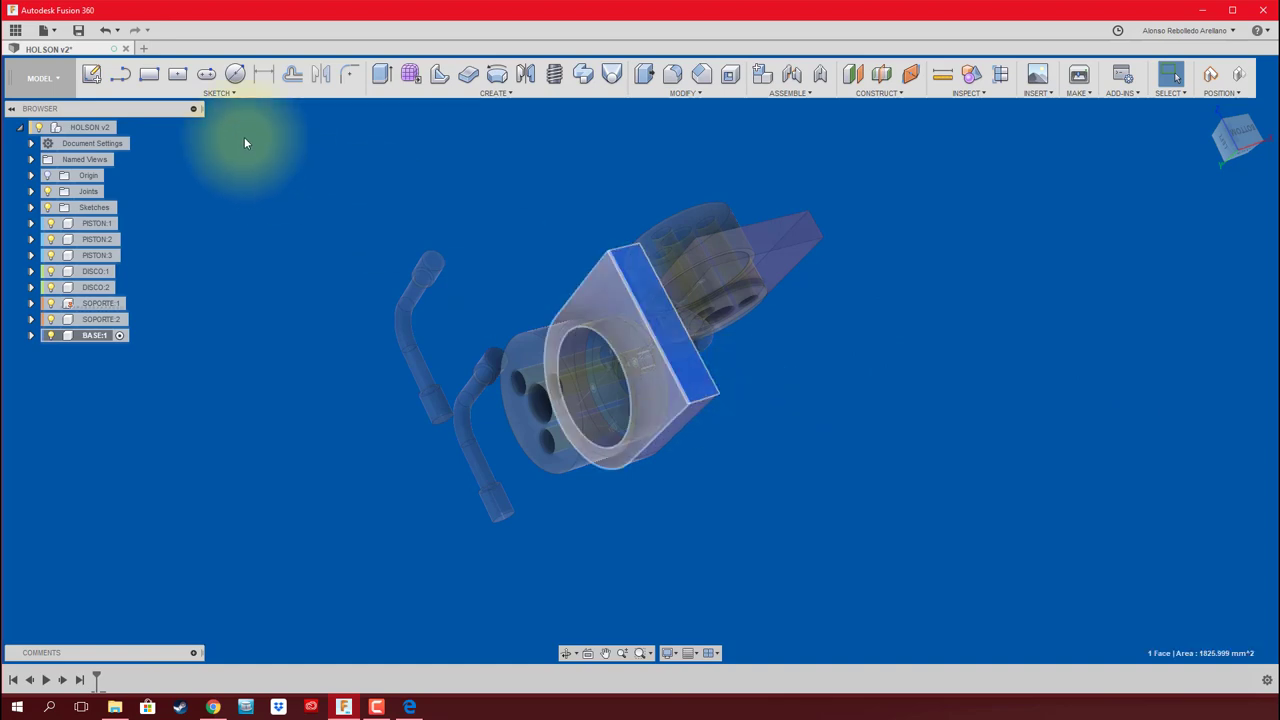
Sketch a large 2-point rectangle from the origin beneath the supports and start extruding it
{"action": "left_click", "coordinate": [113, 80]}
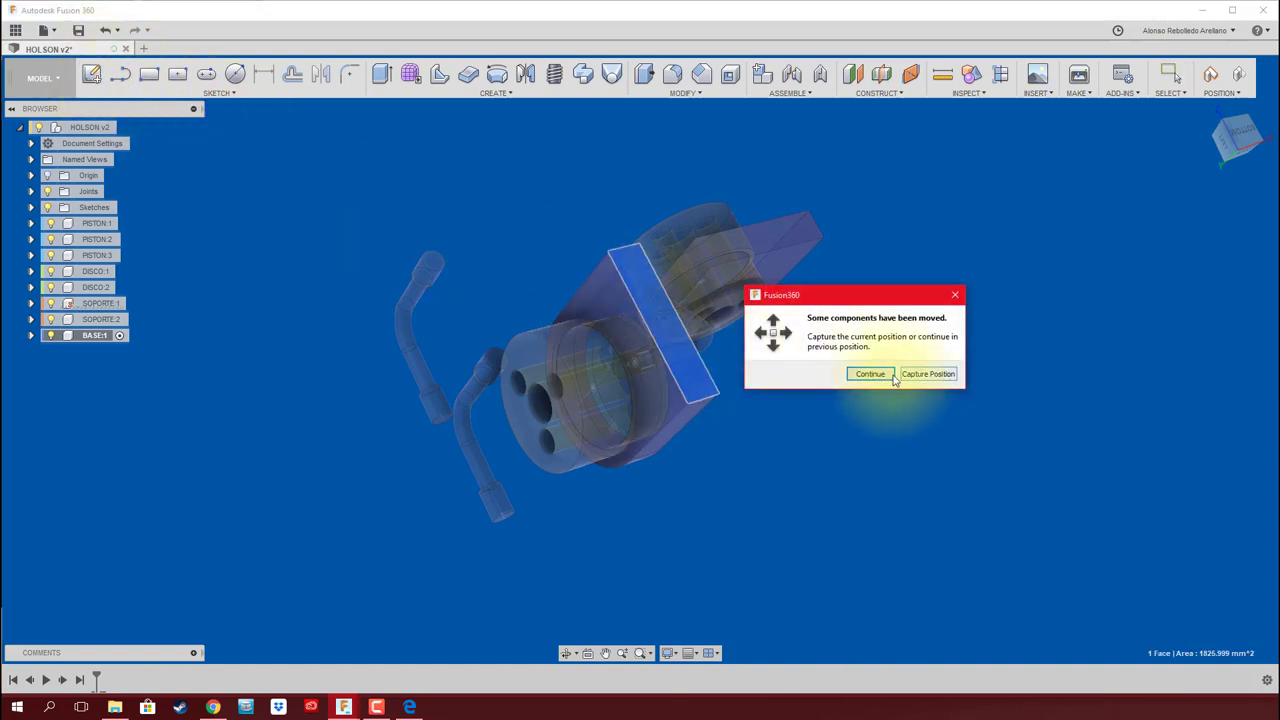
{"action": "left_click", "coordinate": [925, 376]}
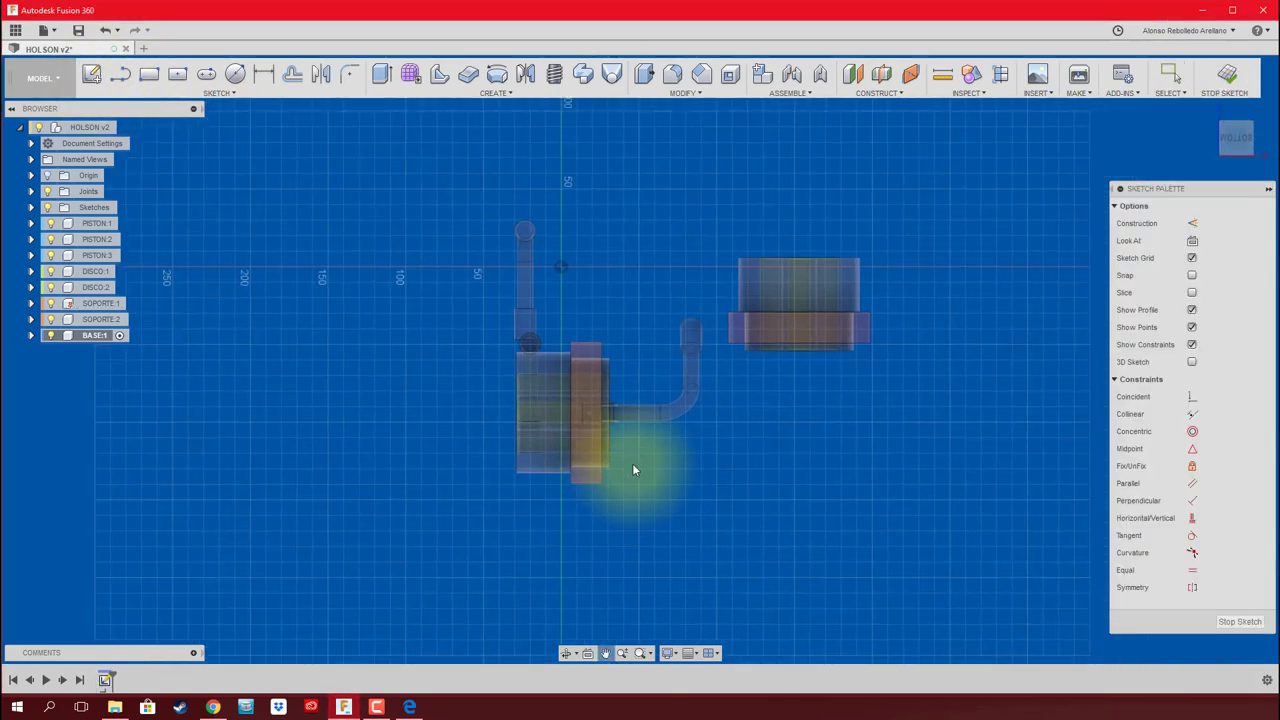
{"action": "left_click", "coordinate": [158, 80]}
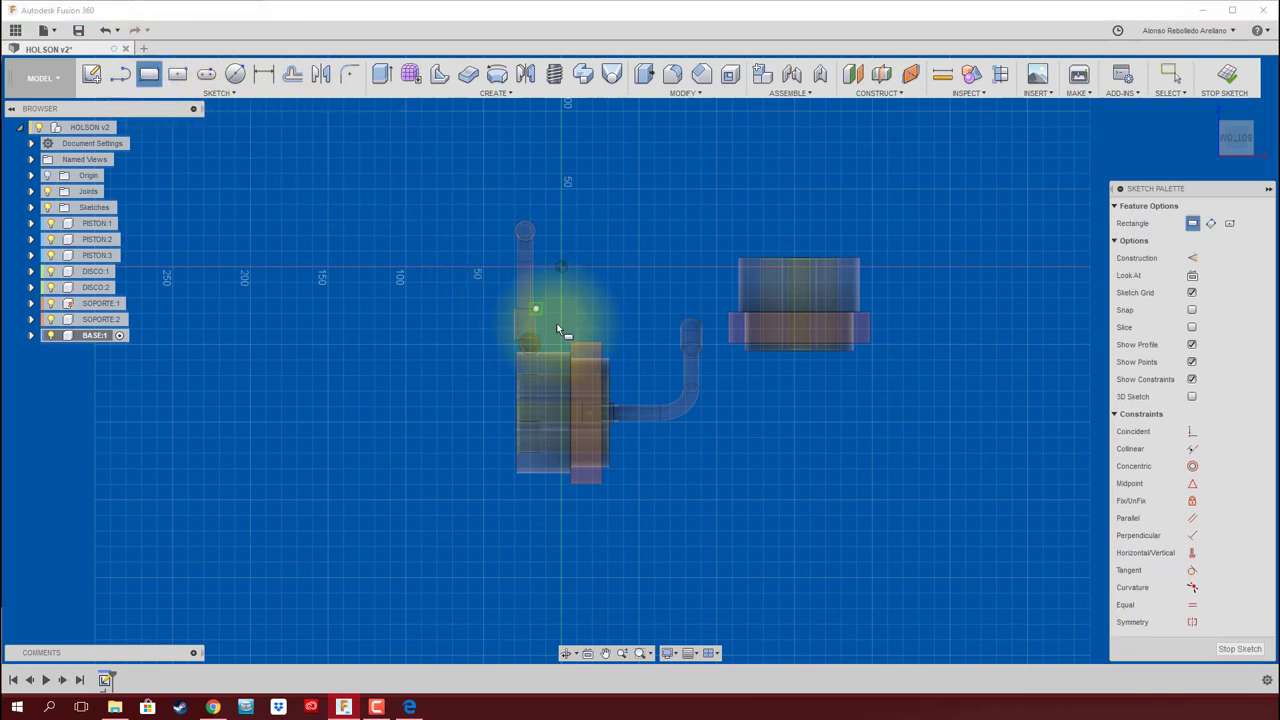
{"action": "left_click", "coordinate": [572, 266]}
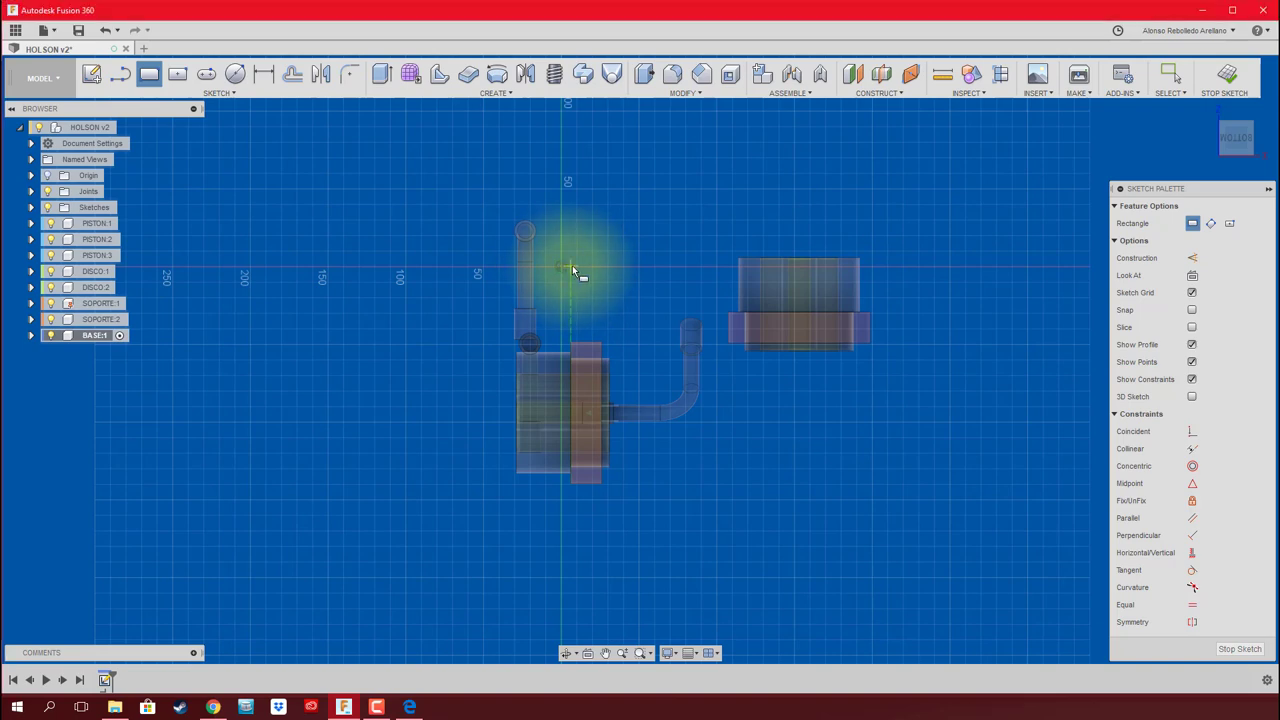
{"action": "left_click", "coordinate": [925, 628]}
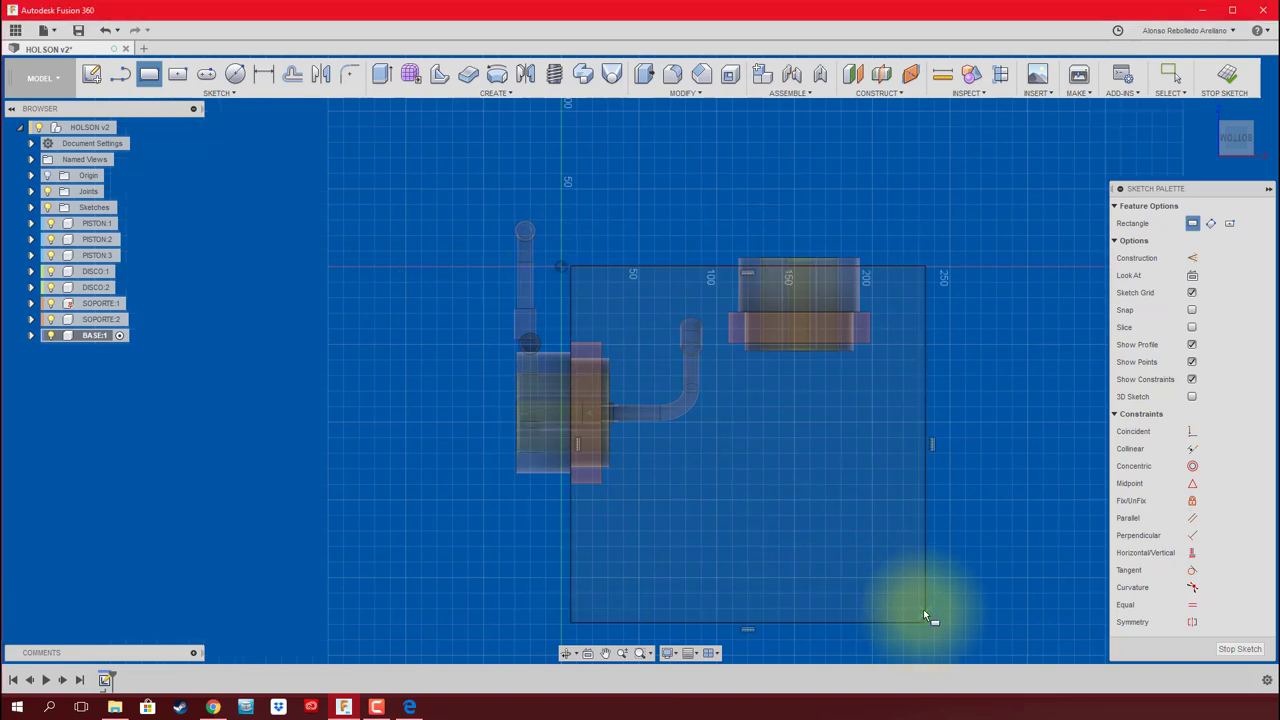
{"action": "middle_click_drag", "start_coordinate": [889, 563], "coordinate": [815, 537], "text": "shift"}
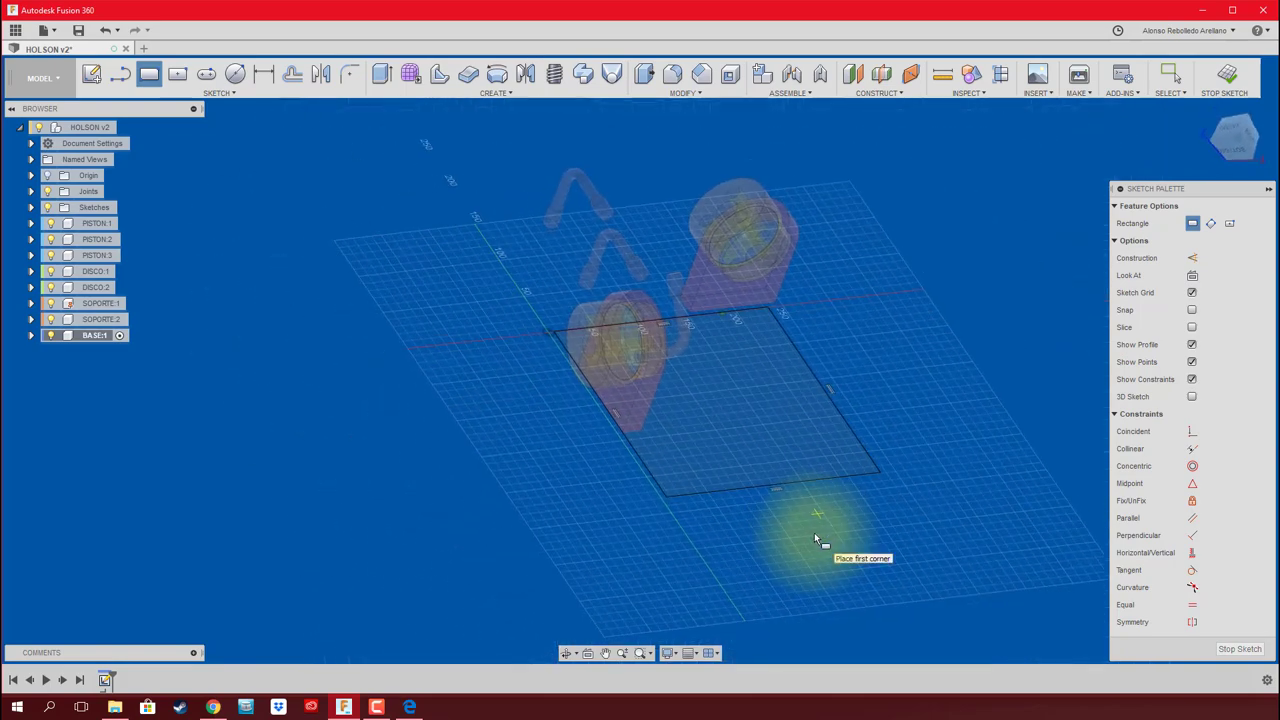
{"action": "key", "text": "e"}
{"action": "left_click", "coordinate": [777, 451]}
Extrude both rectangle profiles 20 mm into the base plate, then reactivate the HOLSON v2 assembly
{"action": "left_click", "coordinate": [625, 425]}
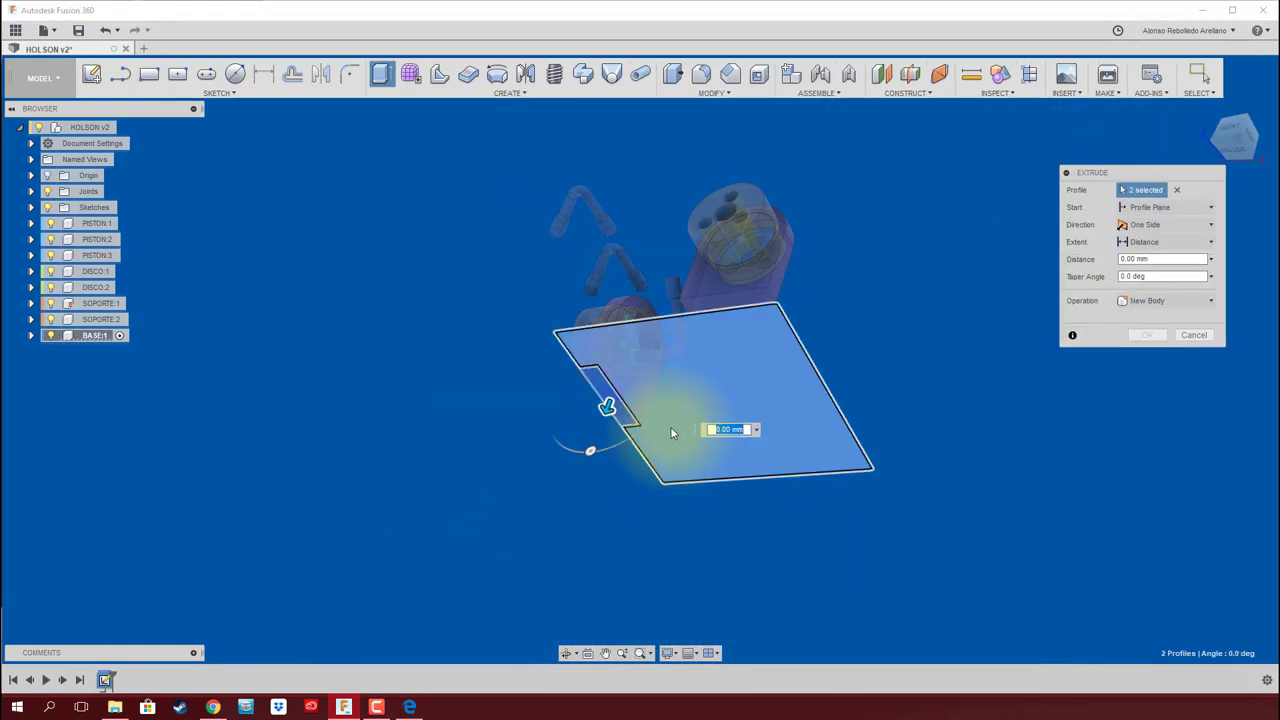
{"action": "left_click_drag", "start_coordinate": [606, 408], "coordinate": [598, 428]}
{"action": "mouse_move", "coordinate": [598, 428]}
{"action": "middle_mouse_down", "text": "shift"}
{"action": "mouse_move", "coordinate": [840, 457]}
{"action": "mouse_move", "coordinate": [969, 424]}
{"action": "middle_mouse_up", "text": "shift"}
{"action": "left_click", "coordinate": [1153, 336]}
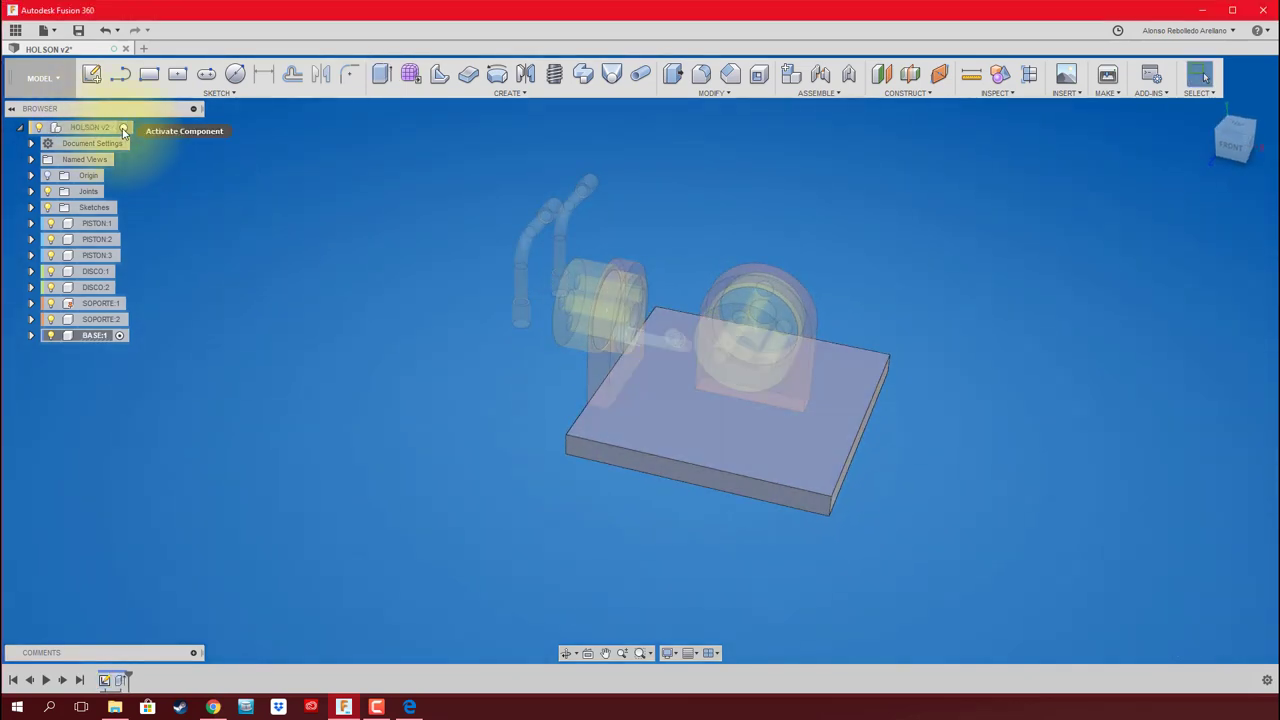
{"action": "left_click", "coordinate": [123, 128]}
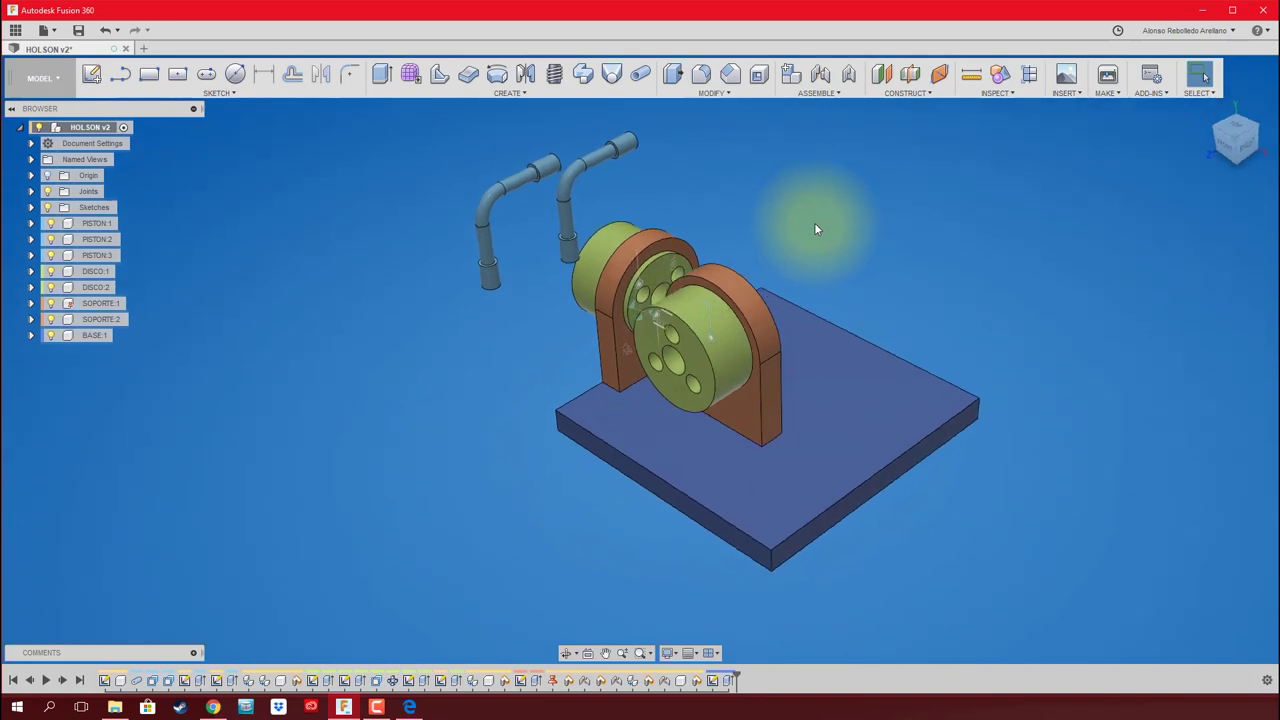
{"action": "mouse_move", "coordinate": [815, 225]}
{"action": "middle_mouse_down", "text": "shift"}
{"action": "mouse_move", "coordinate": [792, 400]}
{"action": "mouse_move", "coordinate": [845, 577]}
{"action": "mouse_move", "coordinate": [885, 478]}
{"action": "mouse_move", "coordinate": [911, 350]}
{"action": "mouse_move", "coordinate": [923, 151]}
{"action": "mouse_move", "coordinate": [845, 276]}
{"action": "mouse_move", "coordinate": [698, 430]}
{"action": "mouse_move", "coordinate": [592, 470]}
{"action": "mouse_move", "coordinate": [580, 423]}
{"action": "mouse_move", "coordinate": [617, 412]}
{"action": "mouse_move", "coordinate": [555, 391]}
{"action": "mouse_move", "coordinate": [943, 80]}
{"action": "middle_mouse_up", "text": "shift"}
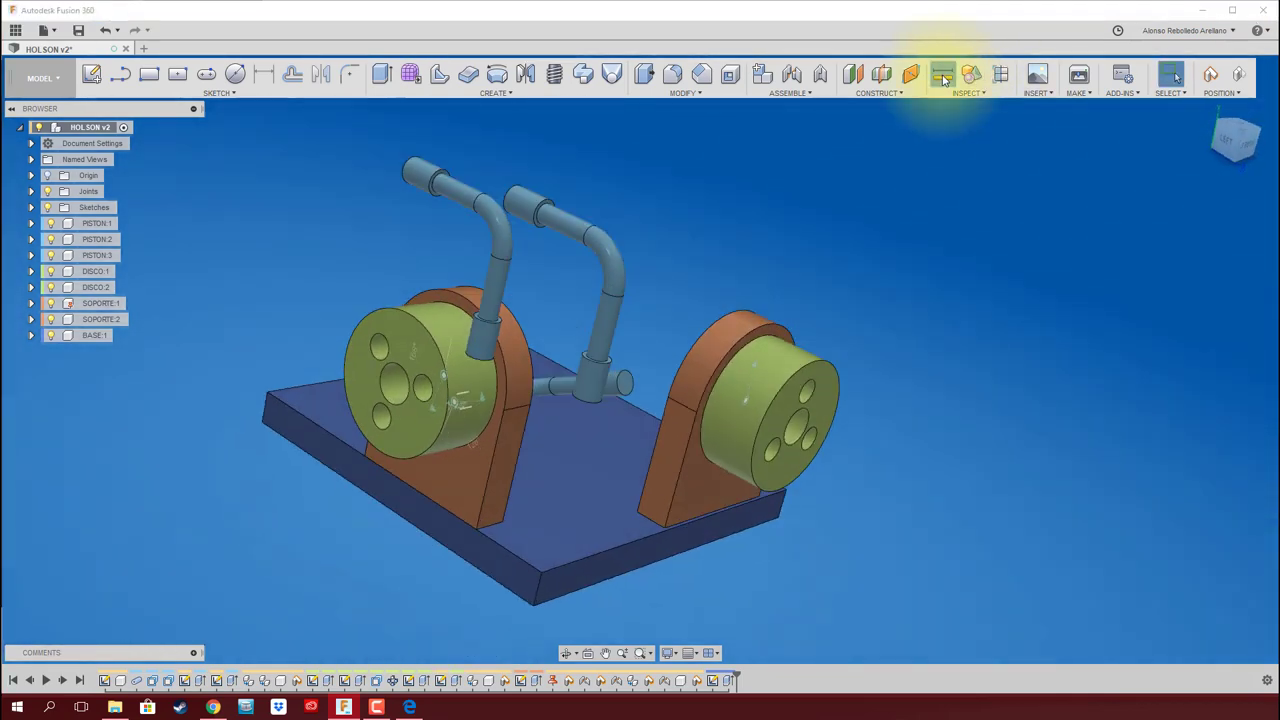
Measure two vertices along the base plate edge, confirming they are 48.769 mm apart
{"action": "left_click", "coordinate": [943, 80]}
{"action": "left_click", "coordinate": [485, 532]}
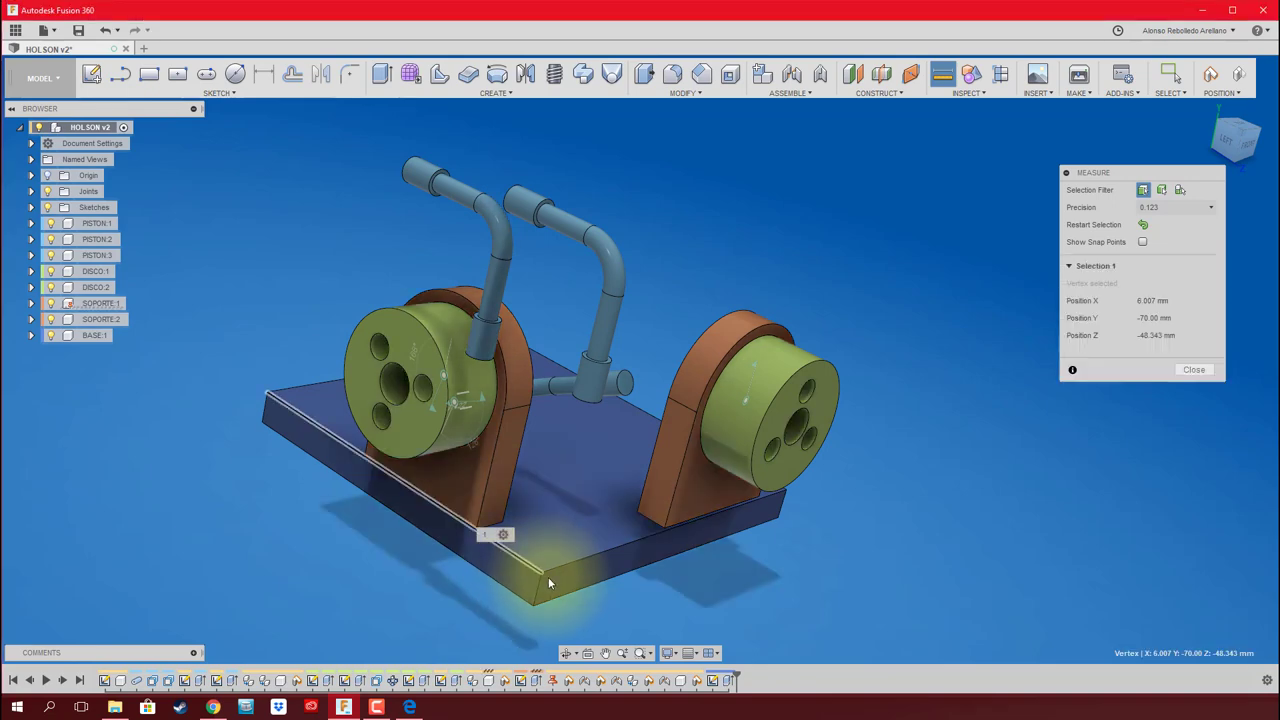
{"action": "left_click", "coordinate": [543, 577]}
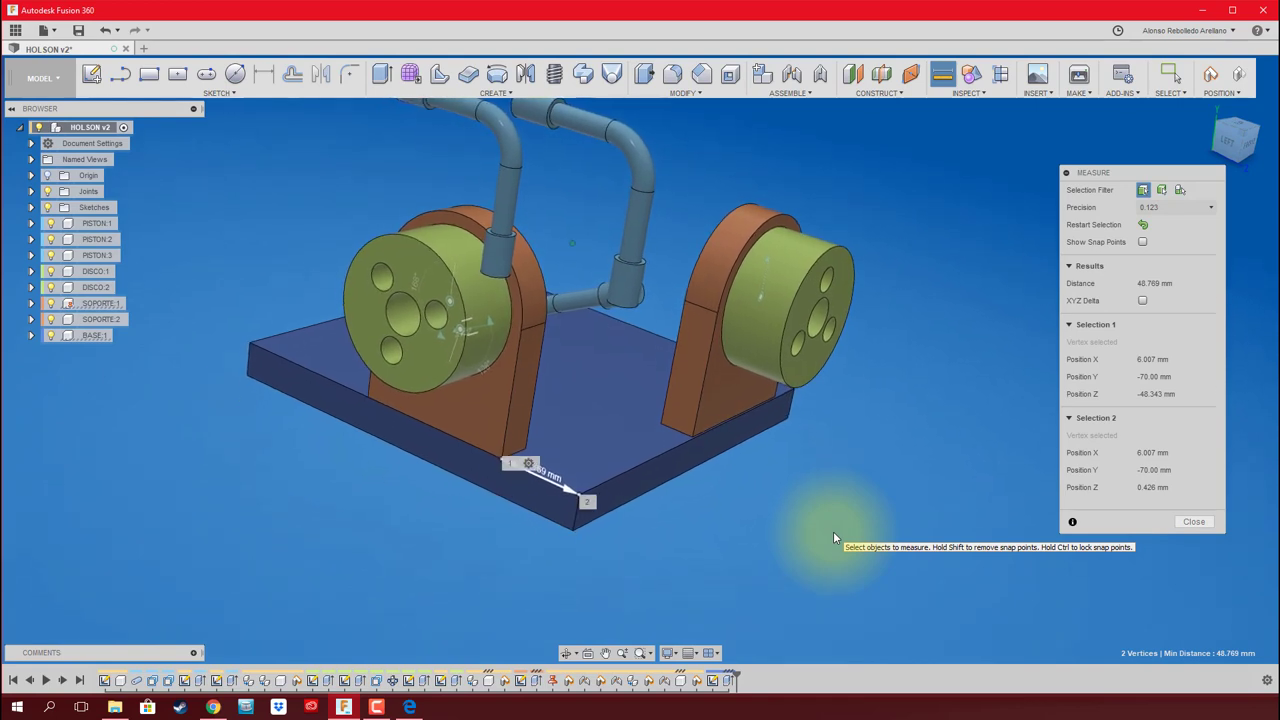
{"action": "left_click", "coordinate": [1140, 396]}
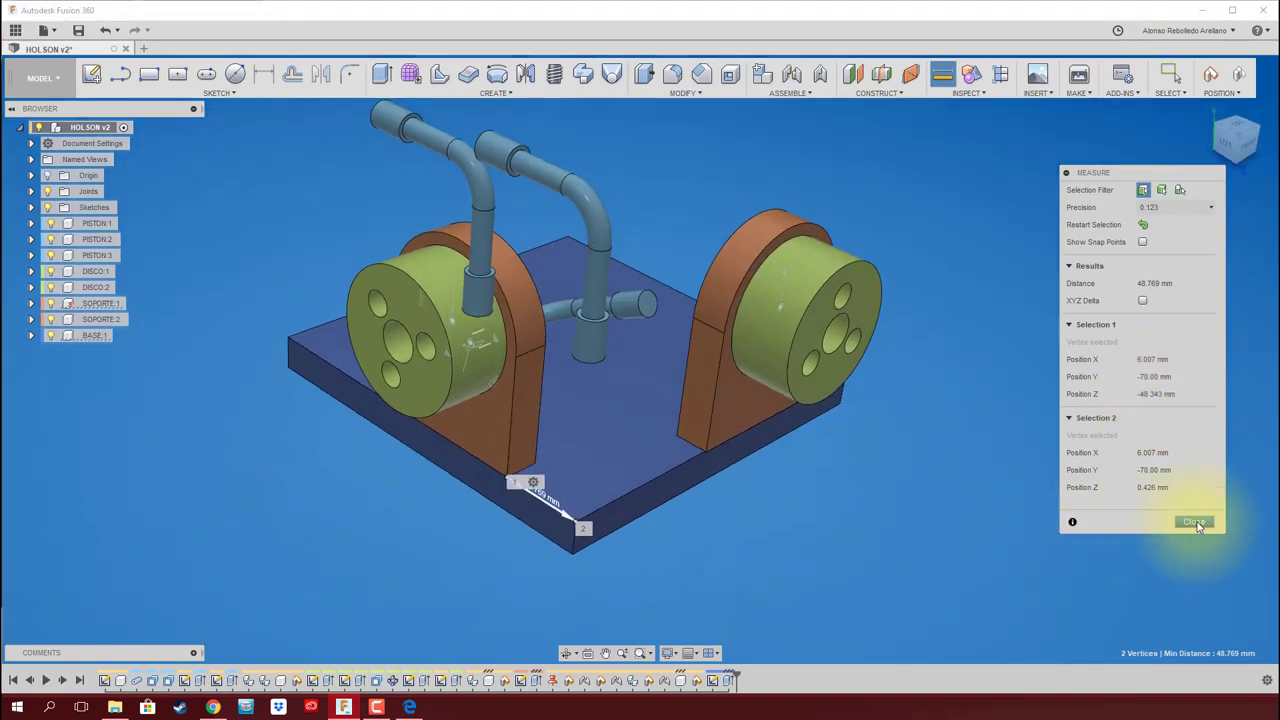
{"action": "left_click", "coordinate": [1194, 521]}
Start a joint from the right support's bottom corner to the base plate's corner
{"action": "left_click", "coordinate": [791, 76]}
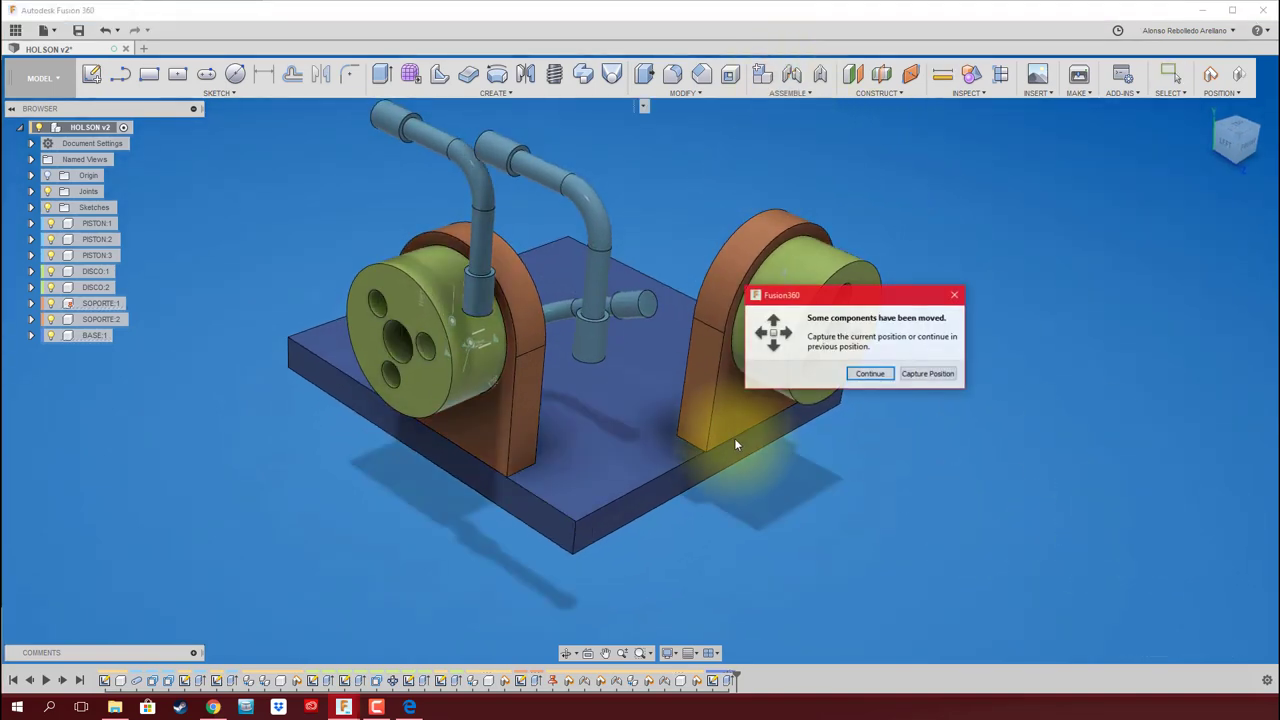
{"action": "left_click", "coordinate": [869, 374]}
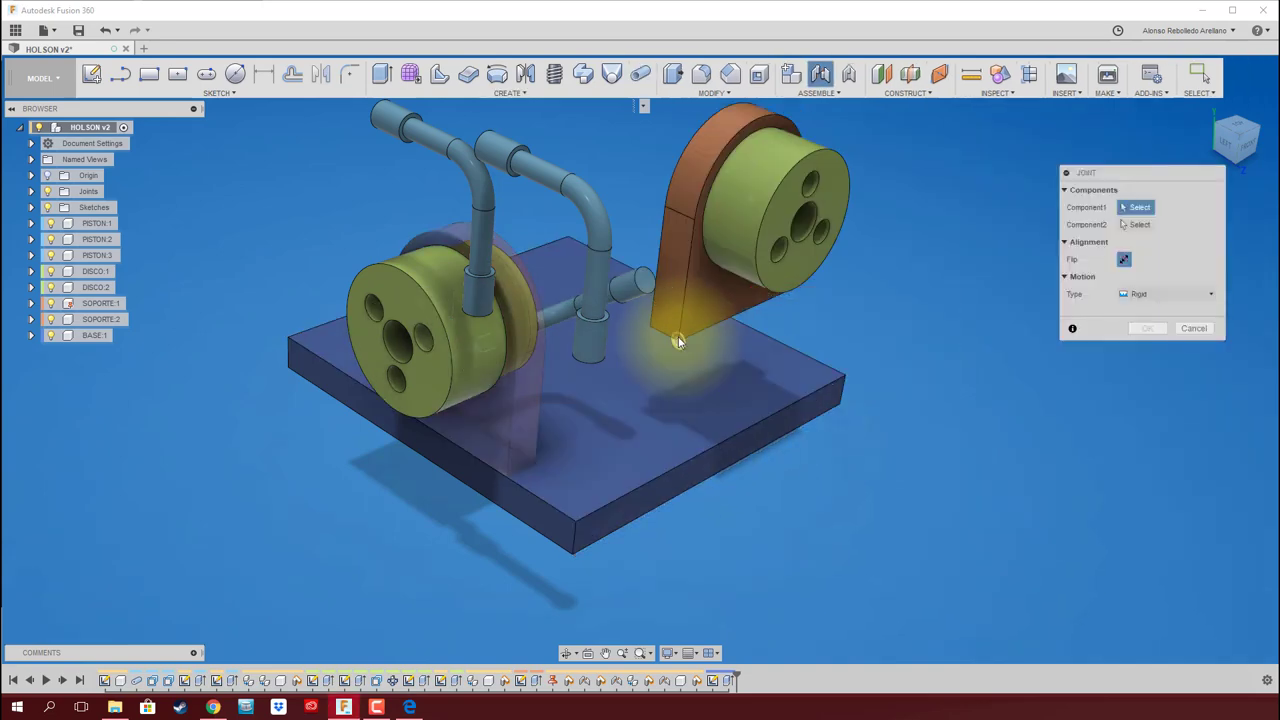
{"action": "left_click", "coordinate": [678, 341]}
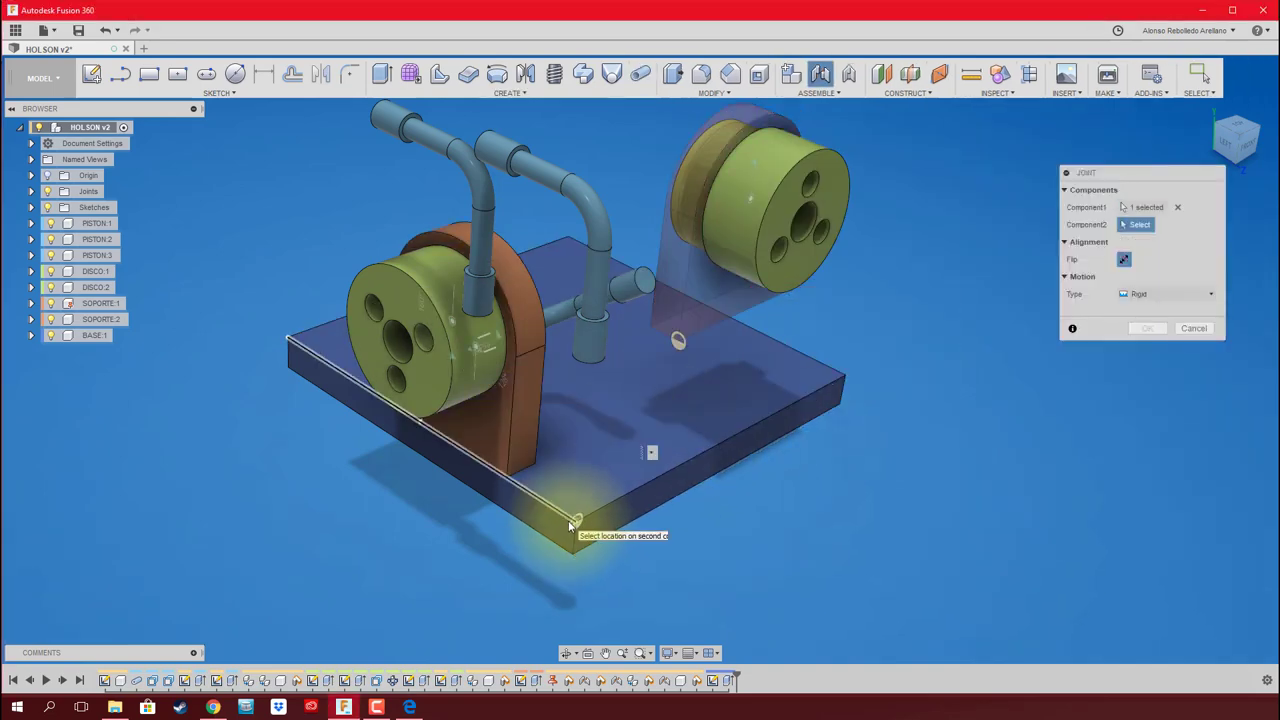
{"action": "scroll", "coordinate": [576, 525], "scroll_direction": "up", "scroll_amount": 2}
{"action": "scroll", "coordinate": [570, 526], "scroll_direction": "up", "scroll_amount": 2}
{"action": "scroll", "coordinate": [563, 533], "scroll_direction": "up", "scroll_amount": 2}
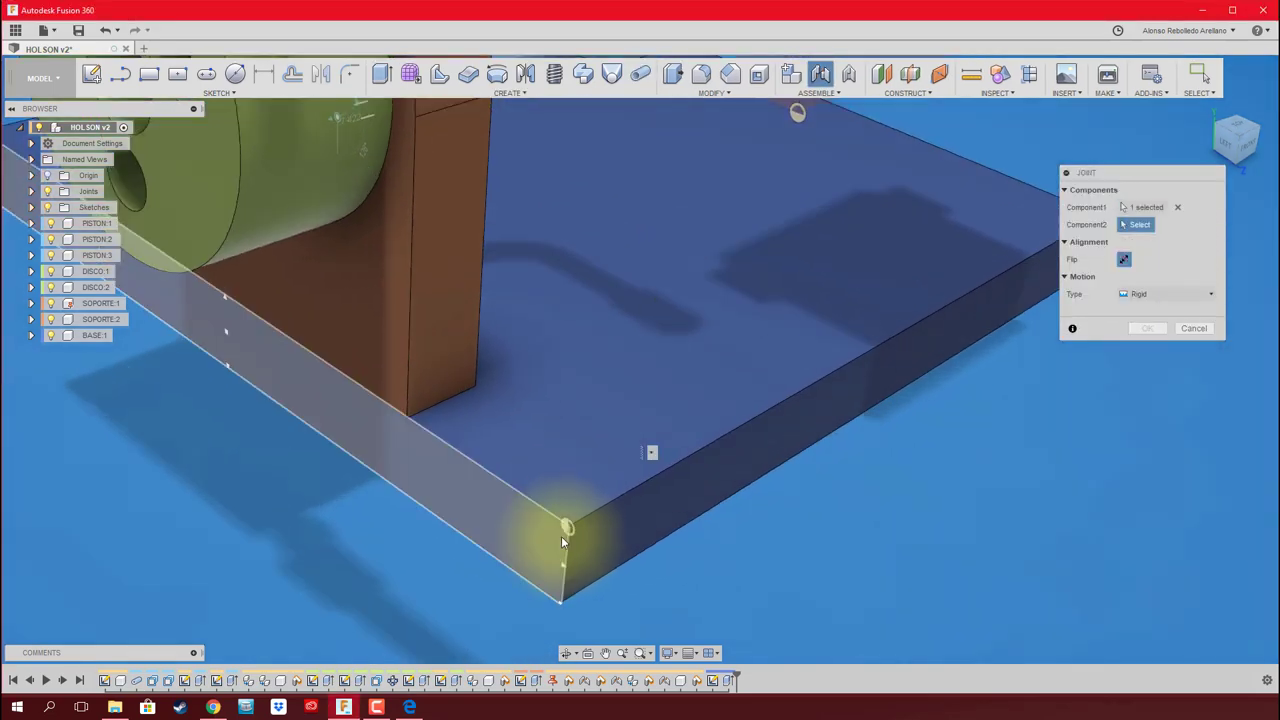
{"action": "left_click", "coordinate": [561, 542]}
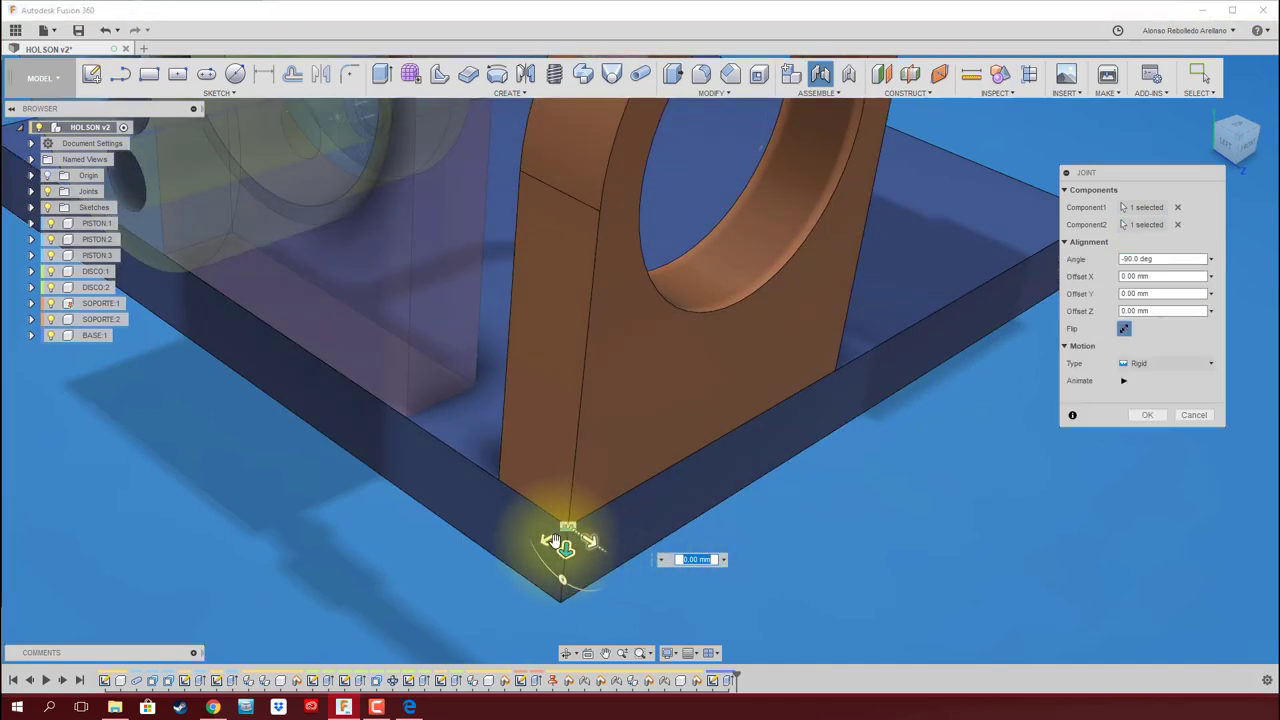
Offset the support -40 mm along the plate edge and confirm the rigid joint
{"action": "left_click_drag", "start_coordinate": [552, 535], "coordinate": [692, 472]}
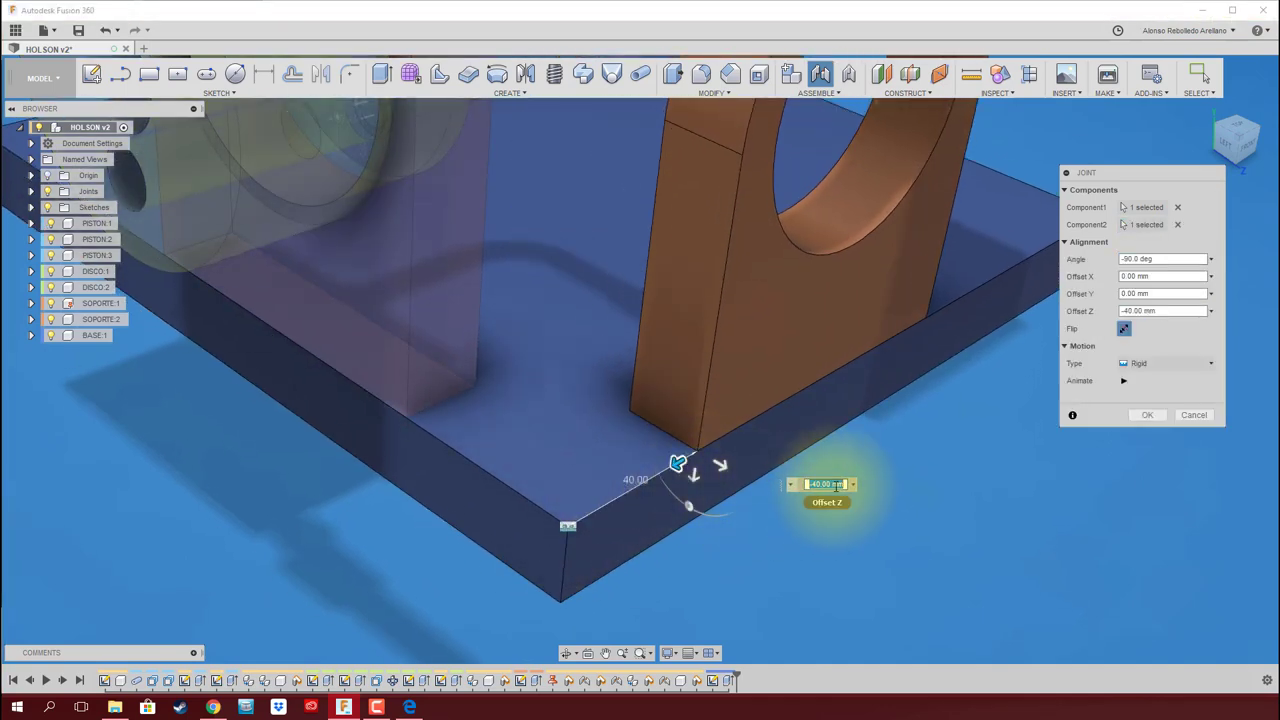
{"action": "left_click", "coordinate": [1147, 414]}
{"action": "scroll", "coordinate": [1044, 447], "scroll_direction": "down", "scroll_amount": 3}
{"action": "scroll", "coordinate": [930, 483], "scroll_direction": "down", "scroll_amount": 3}
{"action": "scroll", "coordinate": [911, 504], "scroll_direction": "down", "scroll_amount": 2}
{"action": "mouse_move", "coordinate": [911, 504]}
{"action": "middle_mouse_down", "text": "shift"}
{"action": "mouse_move", "coordinate": [608, 451]}
{"action": "mouse_move", "coordinate": [601, 418]}
{"action": "mouse_move", "coordinate": [620, 485]}
{"action": "mouse_move", "coordinate": [509, 473]}
{"action": "middle_mouse_up", "text": "shift"}
{"action": "left_click", "coordinate": [509, 473]}
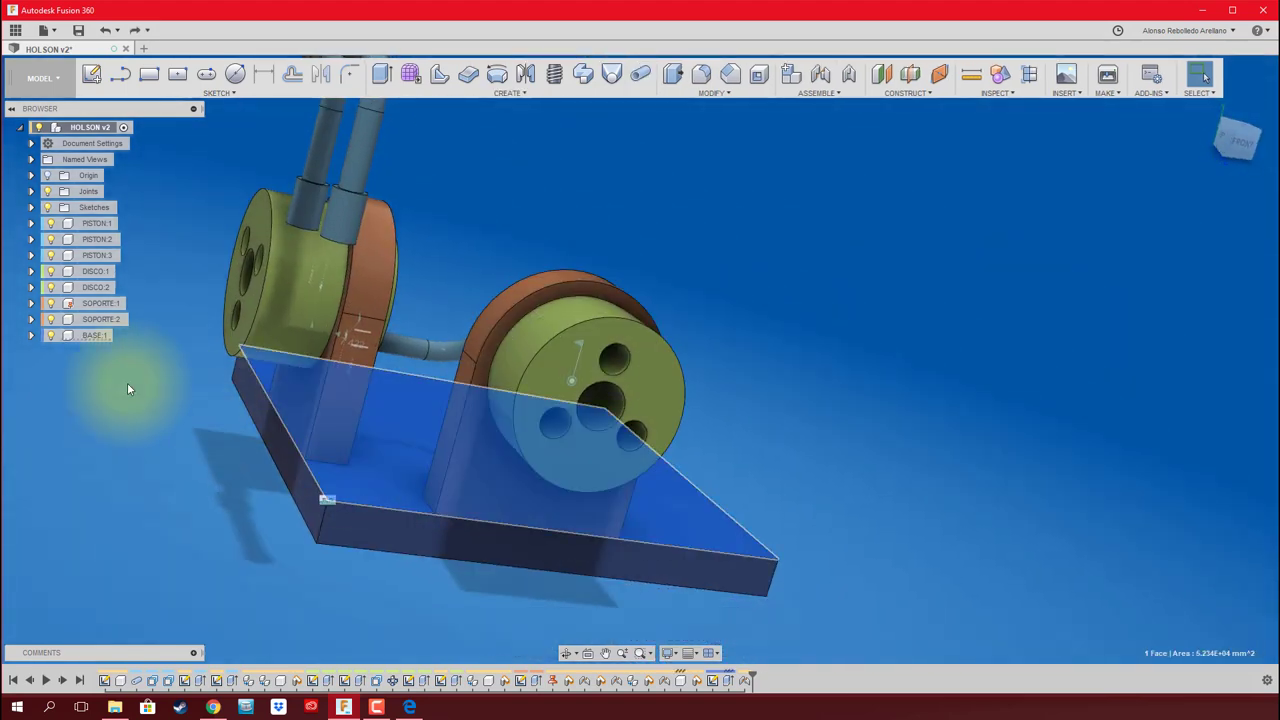
Ground the BASE:1 component so the plate stays fixed
{"action": "right_click", "coordinate": [85, 335]}
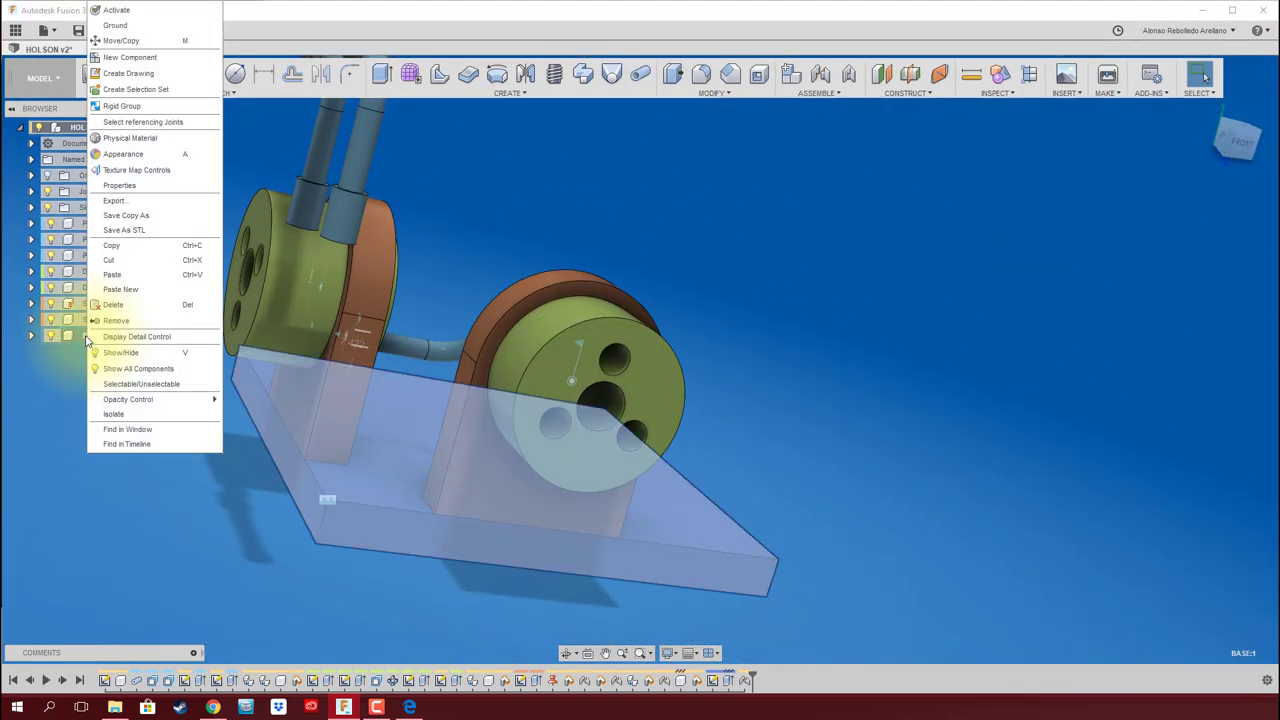
{"action": "left_click", "coordinate": [128, 26]}
{"action": "mouse_move", "coordinate": [720, 240]}
{"action": "middle_mouse_down", "text": "shift"}
{"action": "mouse_move", "coordinate": [897, 329]}
{"action": "mouse_move", "coordinate": [694, 380]}
{"action": "mouse_move", "coordinate": [537, 363]}
{"action": "middle_mouse_up", "text": "shift"}
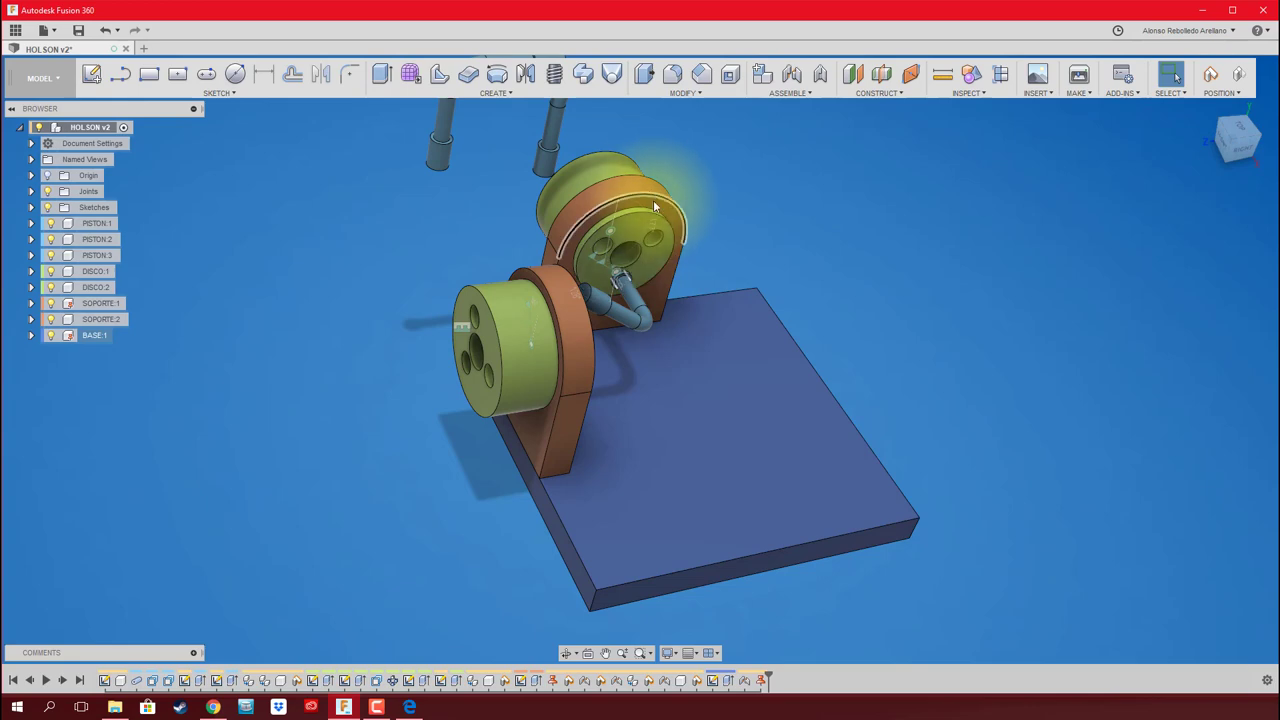
Drag the bent pipe-piston to test the mechanism's motion
{"action": "mouse_move", "coordinate": [694, 201]}
{"action": "middle_mouse_down", "text": "shift"}
{"action": "mouse_move", "coordinate": [786, 250]}
{"action": "mouse_move", "coordinate": [754, 338]}
{"action": "mouse_move", "coordinate": [786, 370]}
{"action": "mouse_move", "coordinate": [758, 325]}
{"action": "mouse_move", "coordinate": [756, 378]}
{"action": "middle_mouse_up", "text": "shift"}
{"action": "mouse_move", "coordinate": [730, 405]}
{"action": "left_mouse_down"}
{"action": "mouse_move", "coordinate": [754, 541]}
{"action": "mouse_move", "coordinate": [771, 546]}
{"action": "left_mouse_up"}
{"action": "mouse_move", "coordinate": [771, 546]}
{"action": "middle_mouse_down", "text": "shift"}
{"action": "mouse_move", "coordinate": [822, 345]}
{"action": "mouse_move", "coordinate": [810, 322]}
{"action": "middle_mouse_up", "text": "shift"}
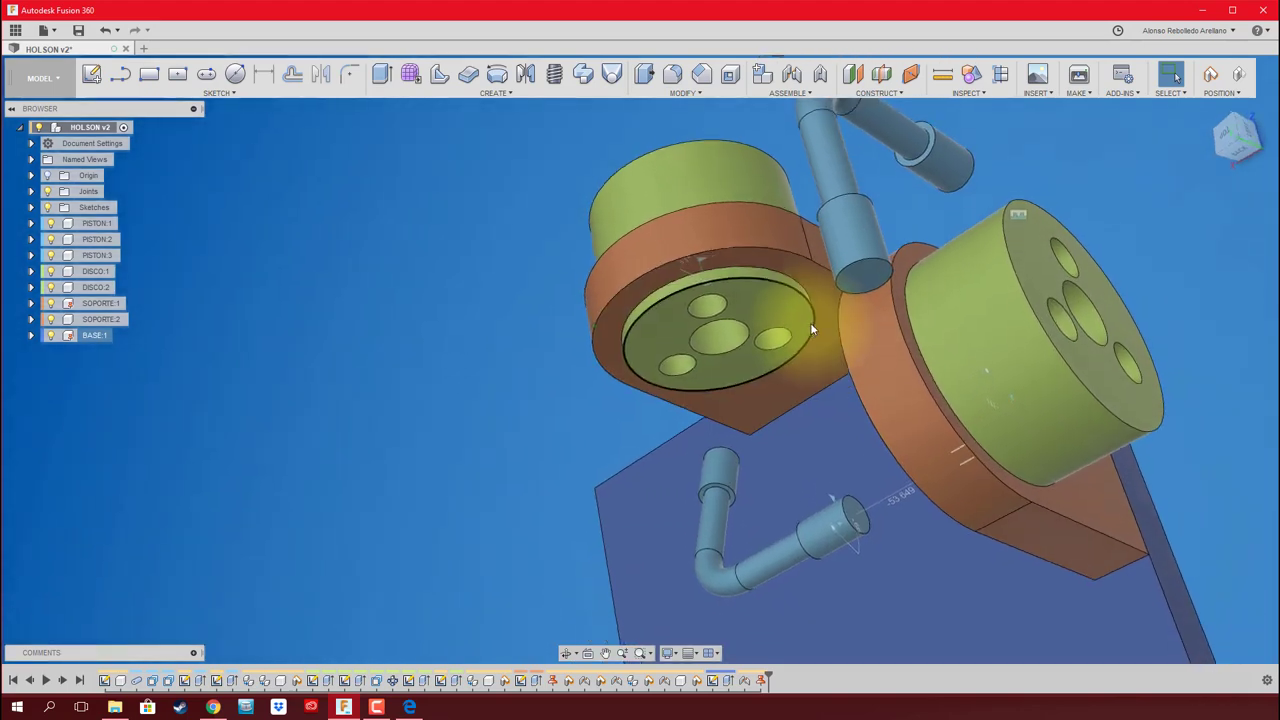
Press-pull one bent pipe end face out by 20 mm
{"action": "left_click", "coordinate": [647, 76]}
{"action": "left_click", "coordinate": [862, 517]}
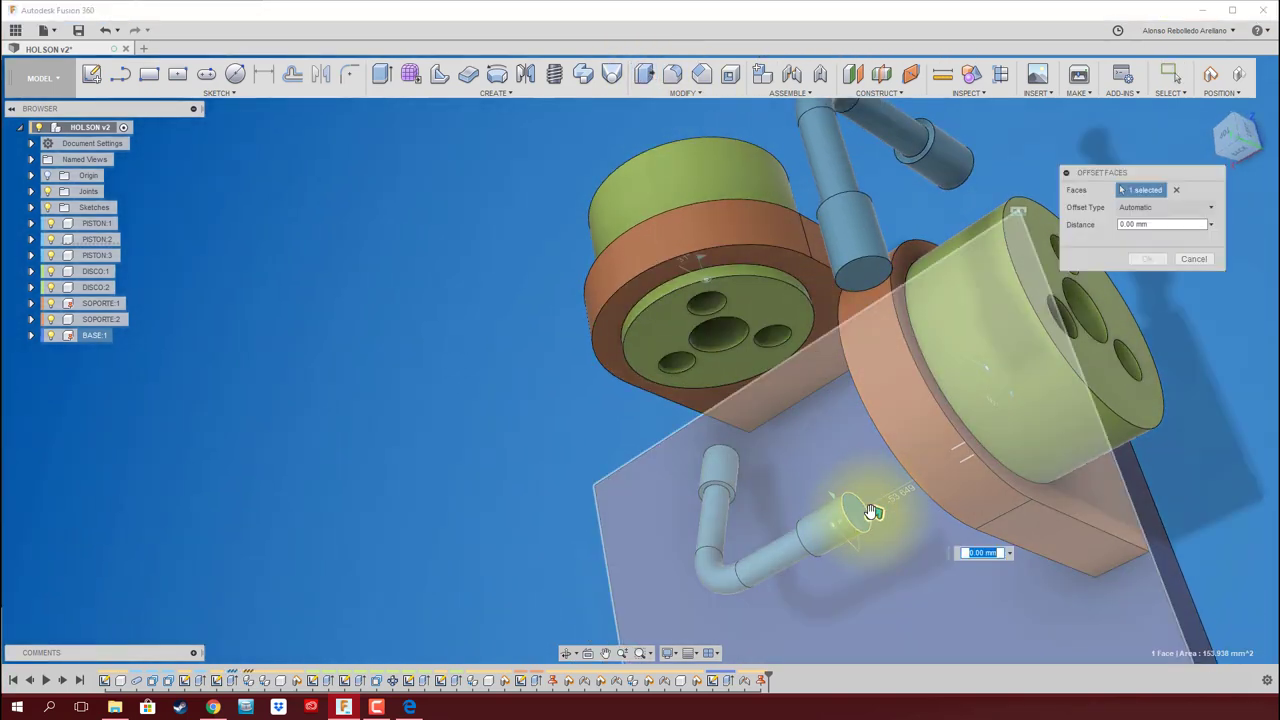
{"action": "left_click_drag", "start_coordinate": [921, 497], "coordinate": [923, 493]}
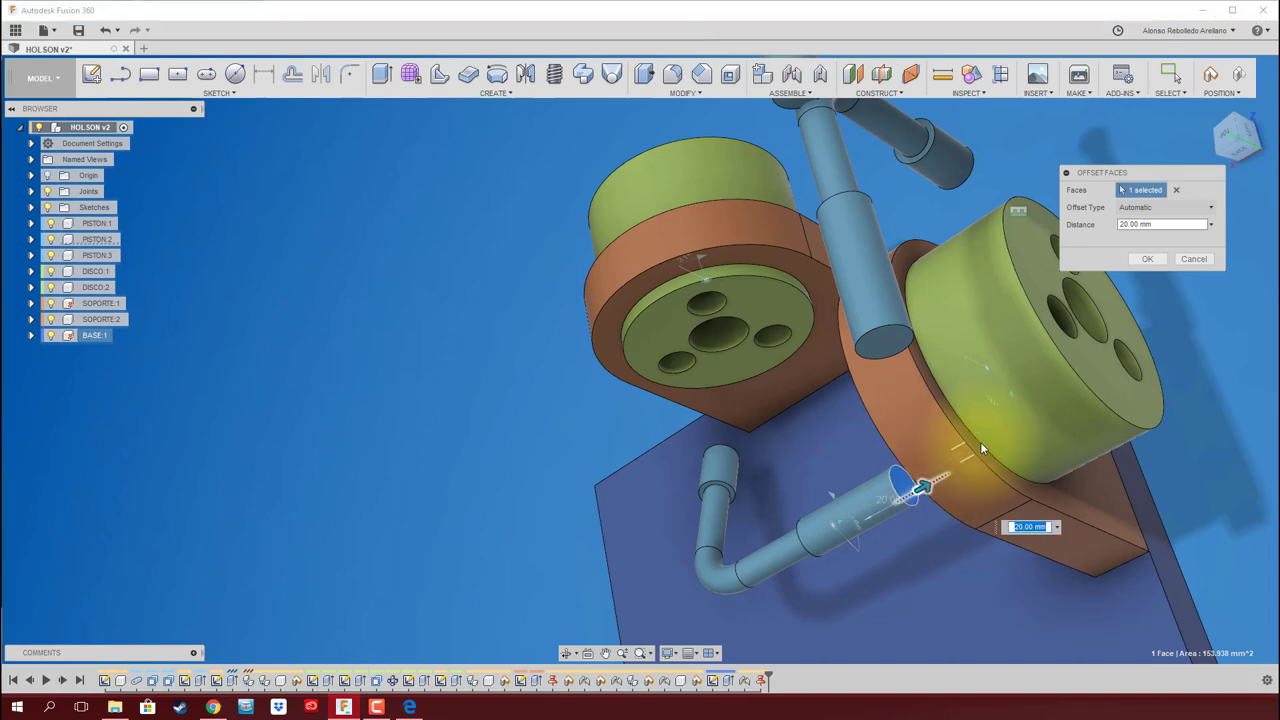
{"action": "left_click", "coordinate": [1148, 259]}
{"action": "middle_click_drag", "start_coordinate": [1000, 380], "coordinate": [730, 480], "text": "shift"}
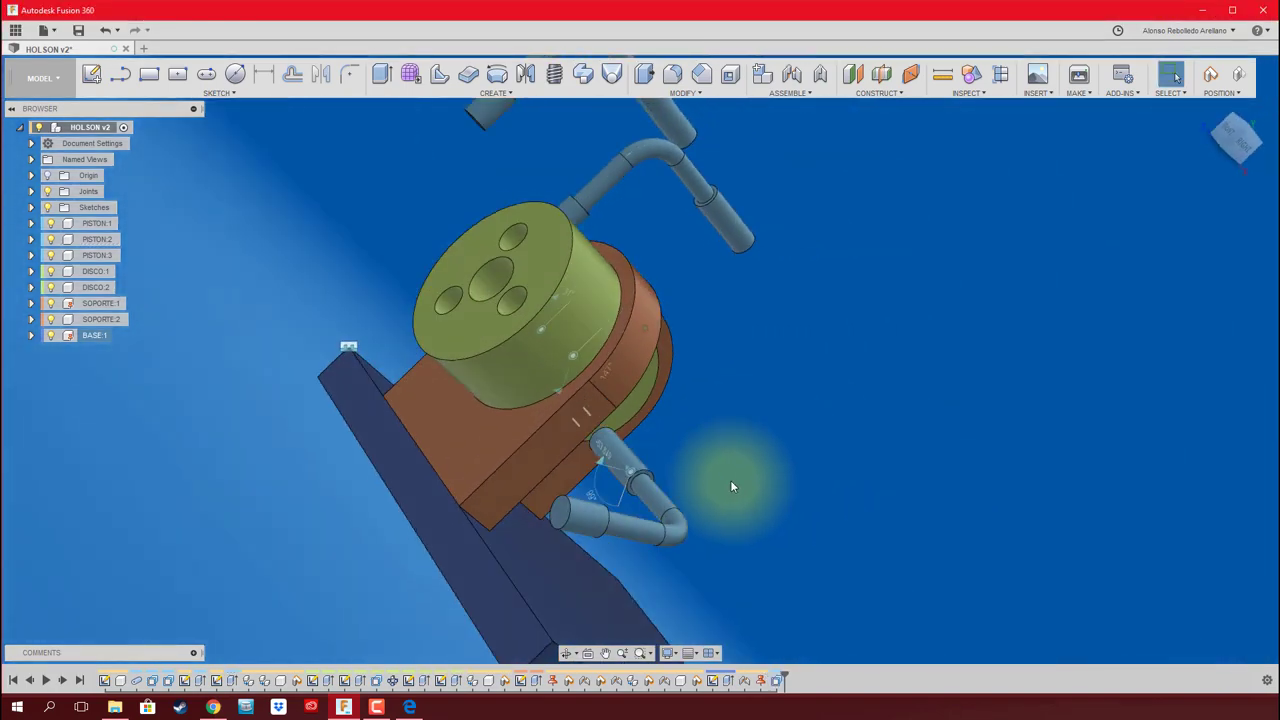
Press-pull the other pipe end face out by 30 mm toward the disc
{"action": "left_click", "coordinate": [645, 76]}
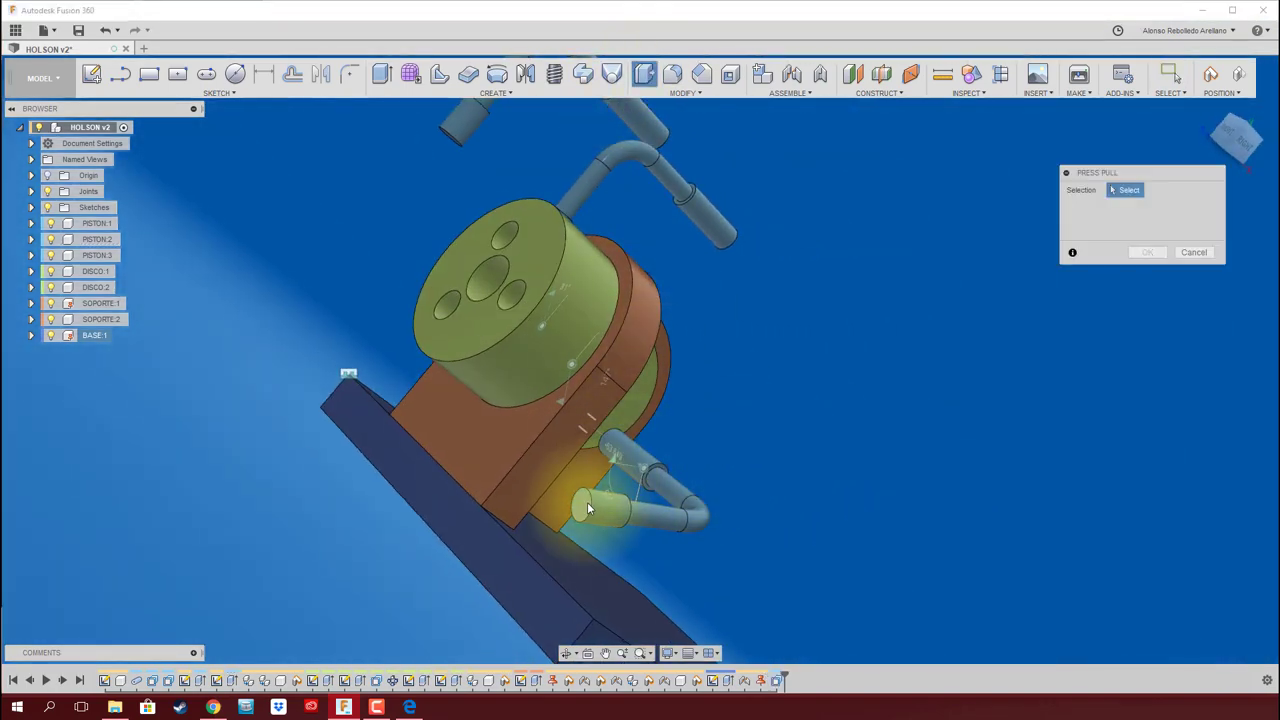
{"action": "left_click", "coordinate": [587, 503]}
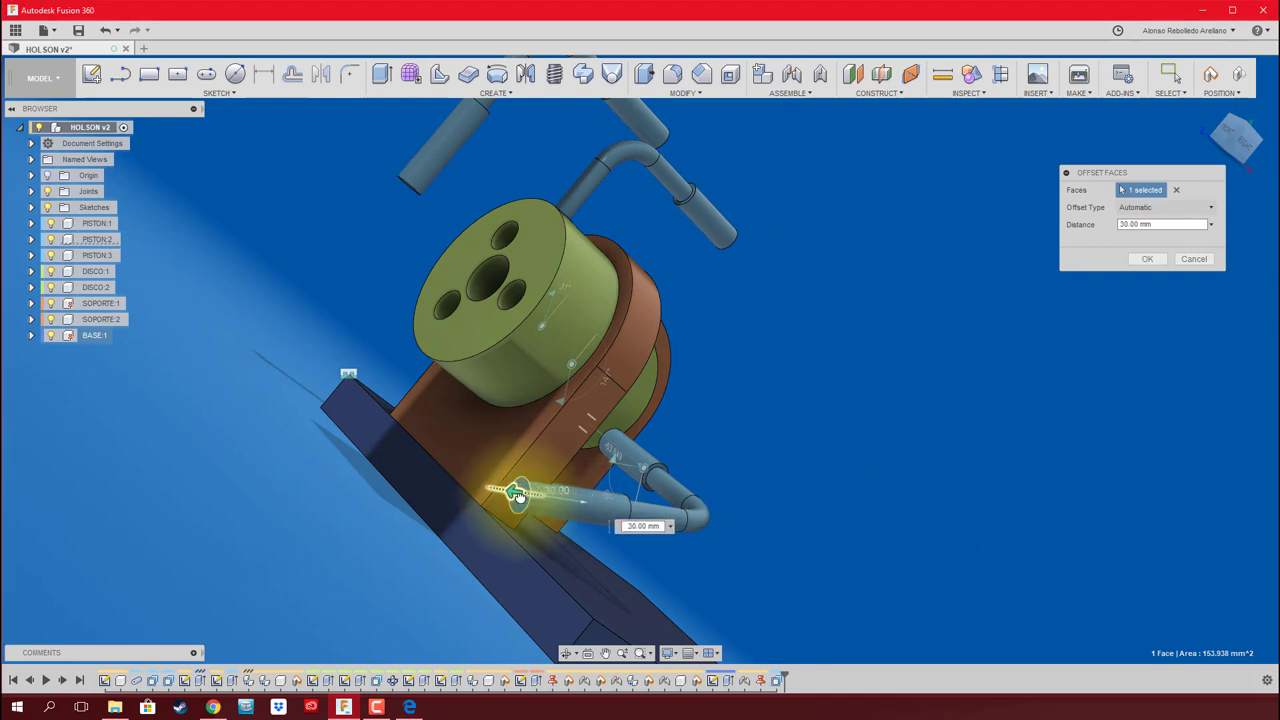
{"action": "left_click", "coordinate": [1148, 259]}
{"action": "mouse_move", "coordinate": [950, 348]}
{"action": "middle_mouse_down", "text": "shift"}
{"action": "mouse_move", "coordinate": [788, 450]}
{"action": "mouse_move", "coordinate": [878, 455]}
{"action": "middle_mouse_up", "text": "shift"}
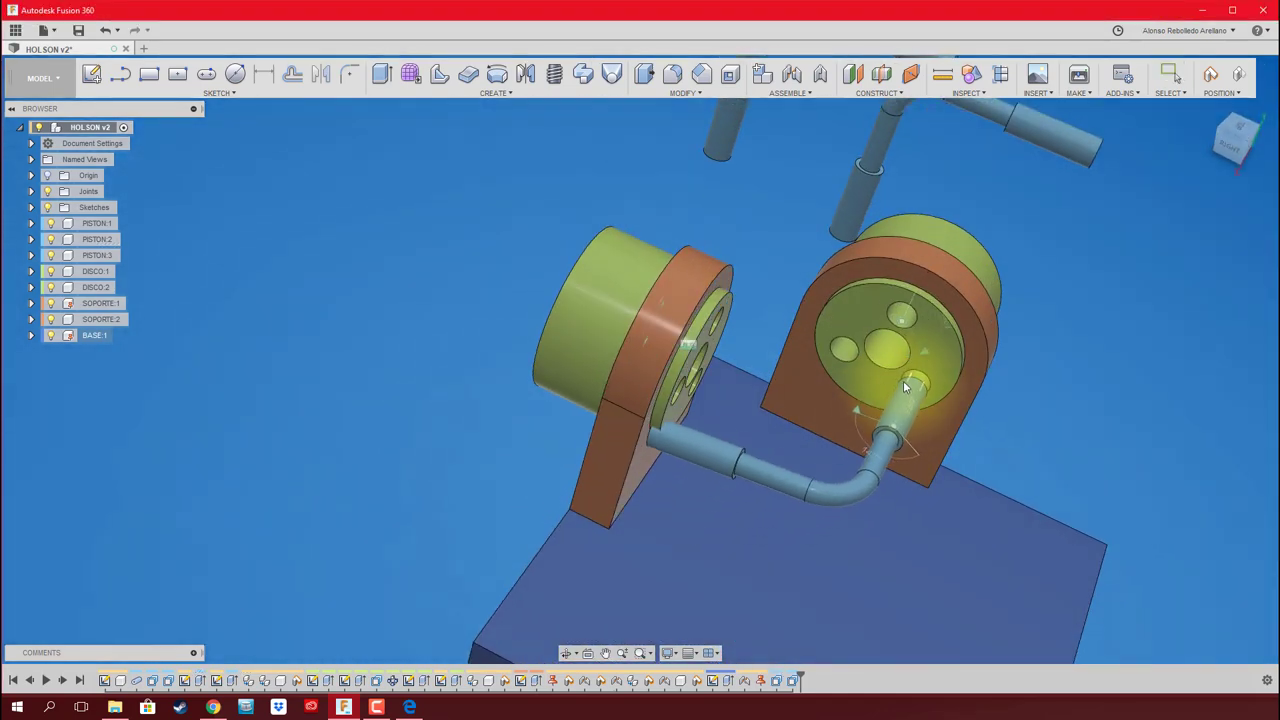
{"action": "middle_click_drag", "start_coordinate": [918, 364], "coordinate": [745, 443], "text": "shift"}
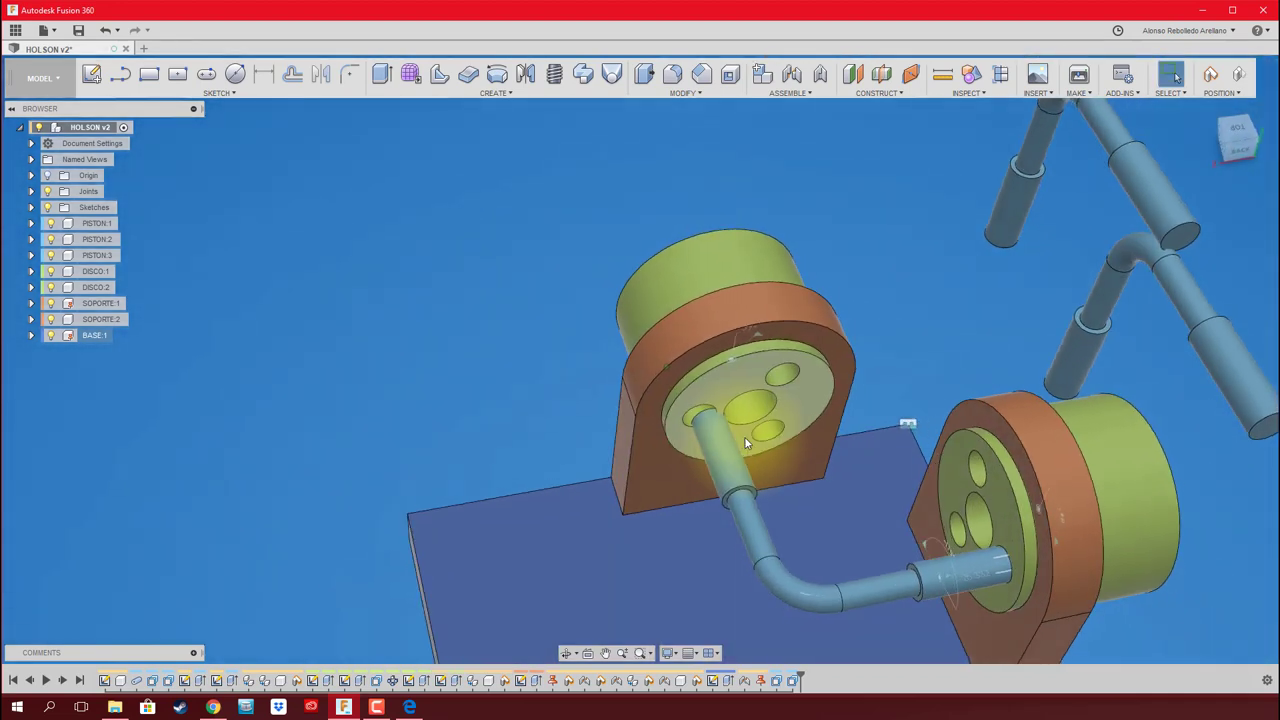
{"action": "scroll", "coordinate": [745, 437], "scroll_direction": "up", "scroll_amount": 3}
{"action": "scroll", "coordinate": [756, 439], "scroll_direction": "up", "scroll_amount": 2}
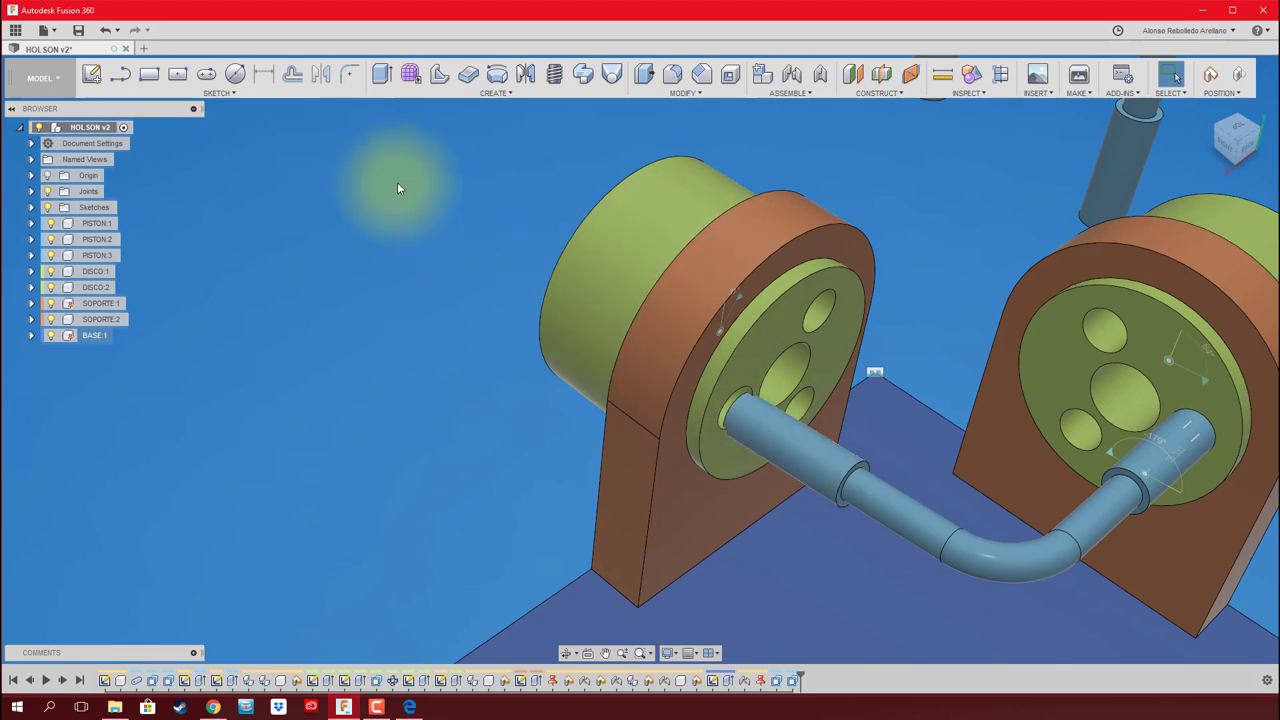
Join the pipe end to the disc's hole with a cylindrical joint
{"action": "left_click", "coordinate": [793, 78]}
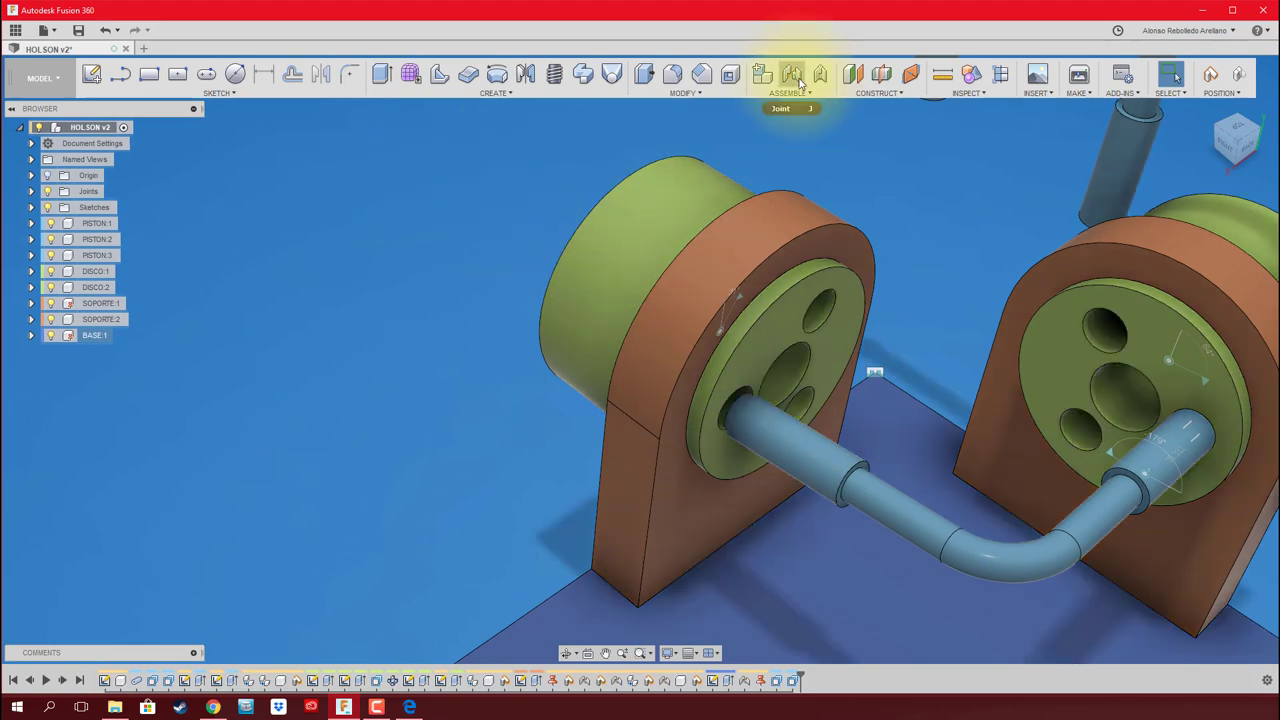
{"action": "left_click", "coordinate": [944, 375]}
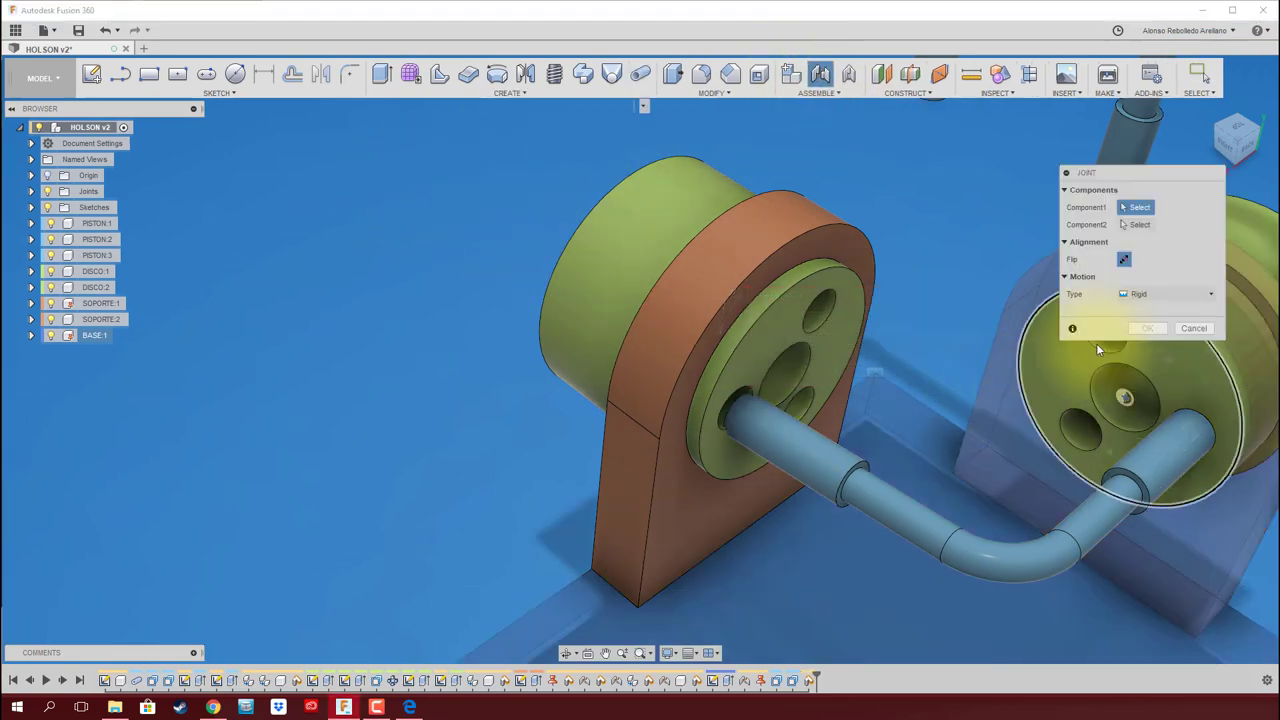
{"action": "left_click", "coordinate": [1157, 362]}
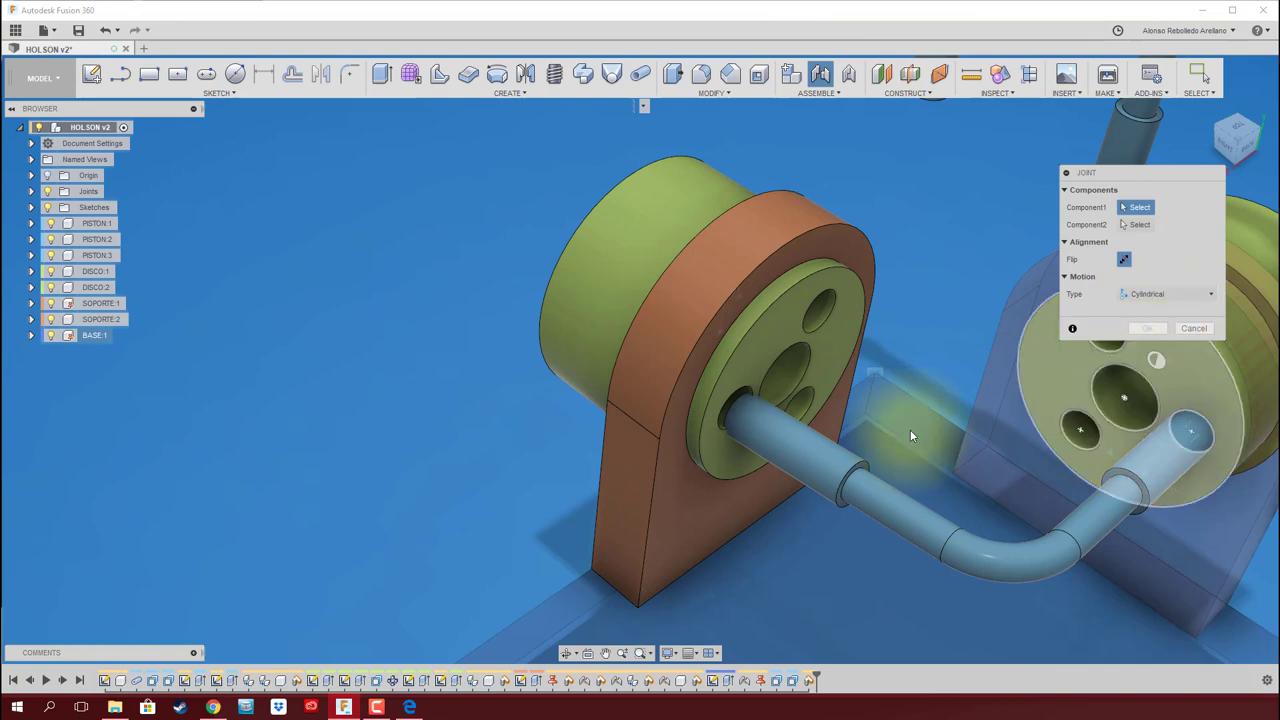
{"action": "left_click", "coordinate": [801, 462]}
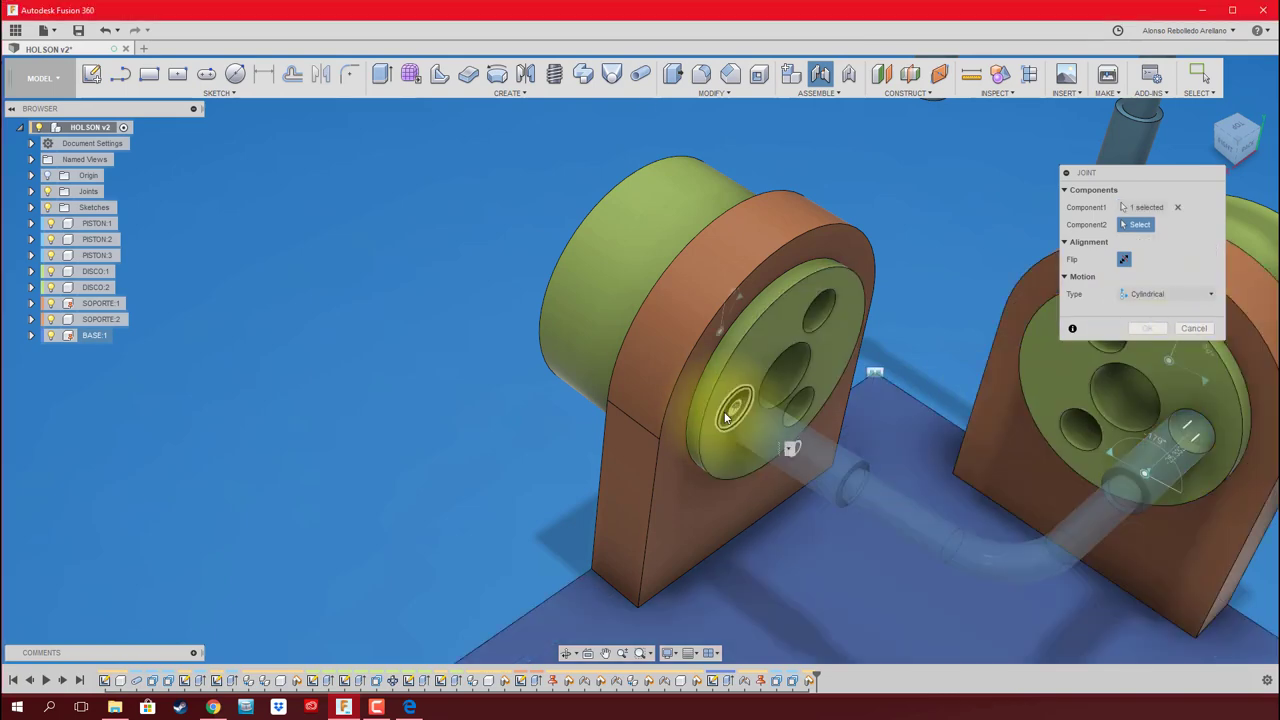
{"action": "left_click", "coordinate": [720, 412]}
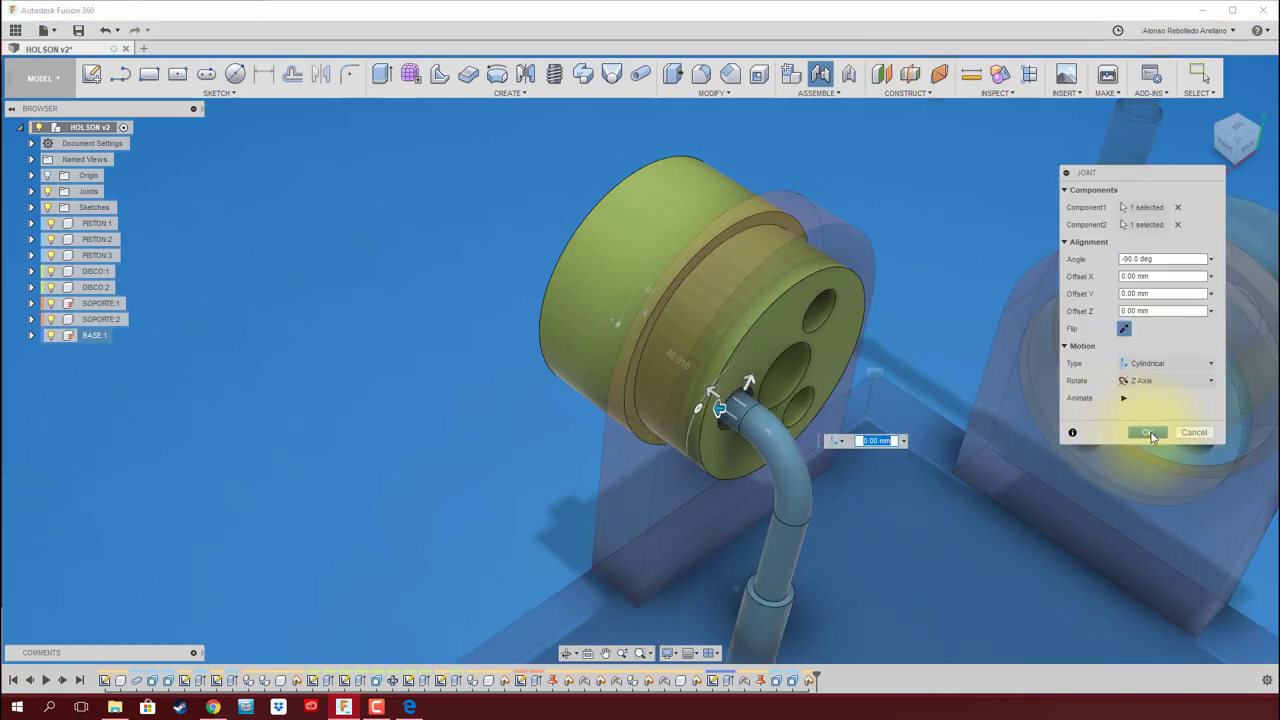
{"action": "left_click", "coordinate": [1147, 432]}
Turn the disc and pipe about the new joint to check the motion
{"action": "middle_click_drag", "start_coordinate": [1049, 426], "coordinate": [1031, 392], "text": "shift"}
{"action": "mouse_move", "coordinate": [1031, 386]}
{"action": "left_mouse_down"}
{"action": "mouse_move", "coordinate": [1032, 430]}
{"action": "mouse_move", "coordinate": [949, 458]}
{"action": "left_mouse_up"}
{"action": "mouse_move", "coordinate": [939, 407]}
{"action": "left_mouse_down"}
{"action": "mouse_move", "coordinate": [972, 408]}
{"action": "mouse_move", "coordinate": [996, 438]}
{"action": "mouse_move", "coordinate": [996, 474]}
{"action": "mouse_move", "coordinate": [945, 488]}
{"action": "left_mouse_up"}
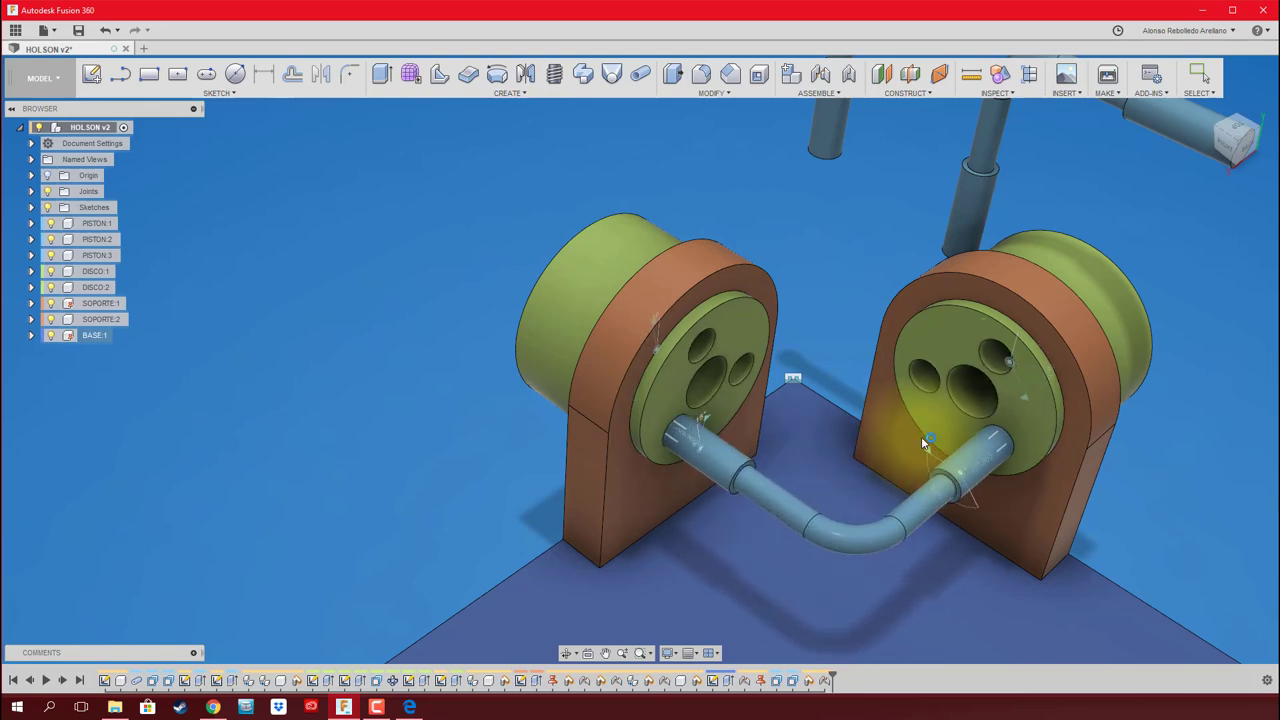
{"action": "left_click_drag", "start_coordinate": [921, 436], "coordinate": [625, 233]}
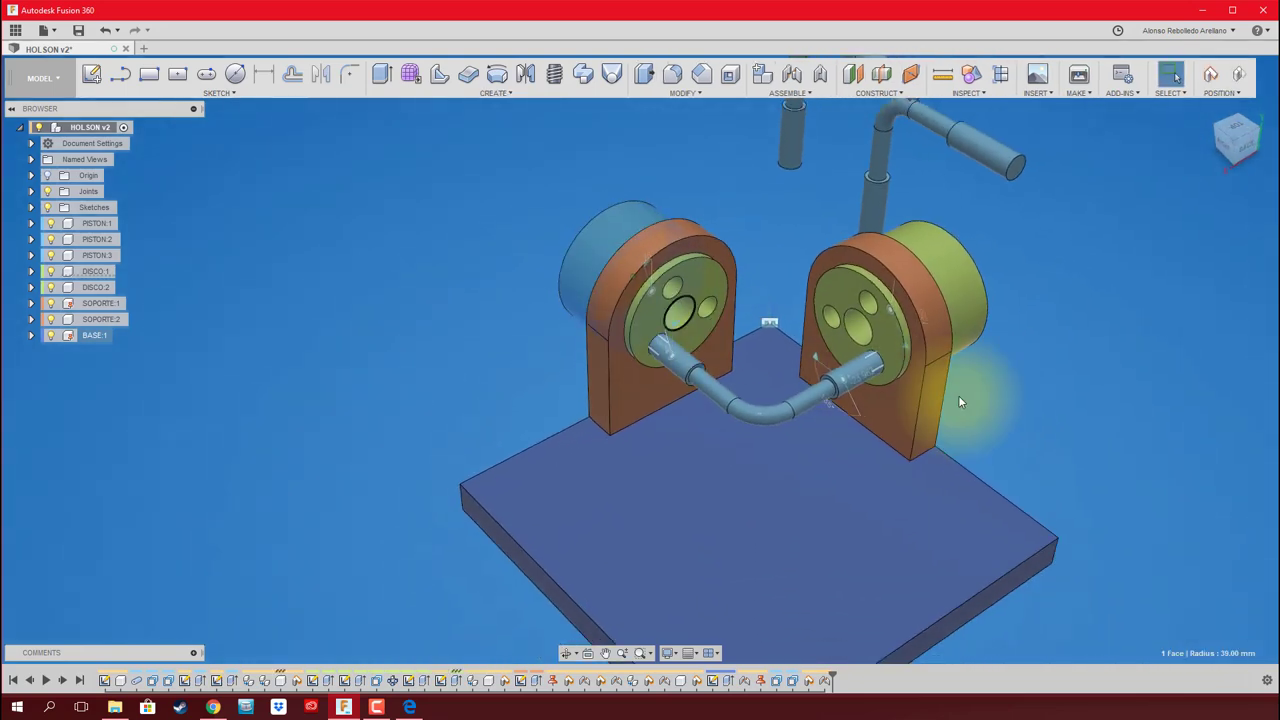
{"action": "mouse_move", "coordinate": [625, 233]}
{"action": "left_mouse_down"}
{"action": "mouse_move", "coordinate": [1034, 427]}
{"action": "mouse_move", "coordinate": [1188, 576]}
{"action": "left_mouse_up"}
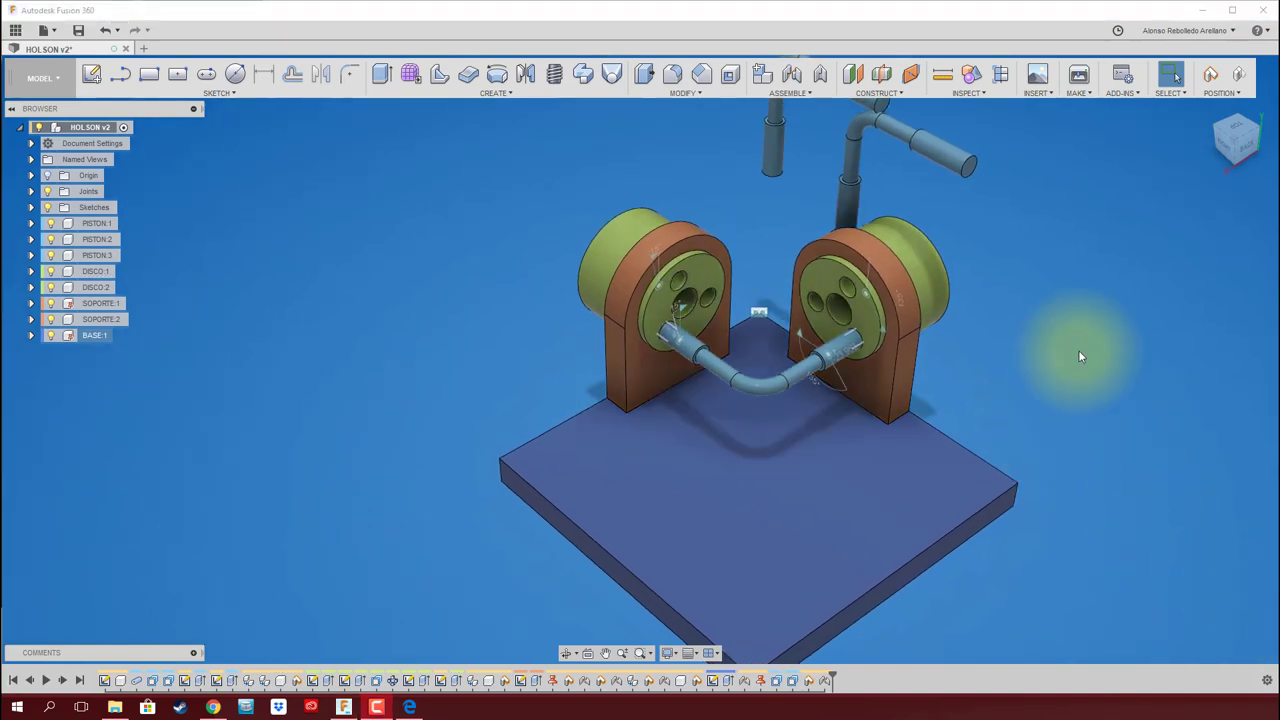
Play the disc joint's motion as an animation
{"action": "right_click", "coordinate": [869, 300]}
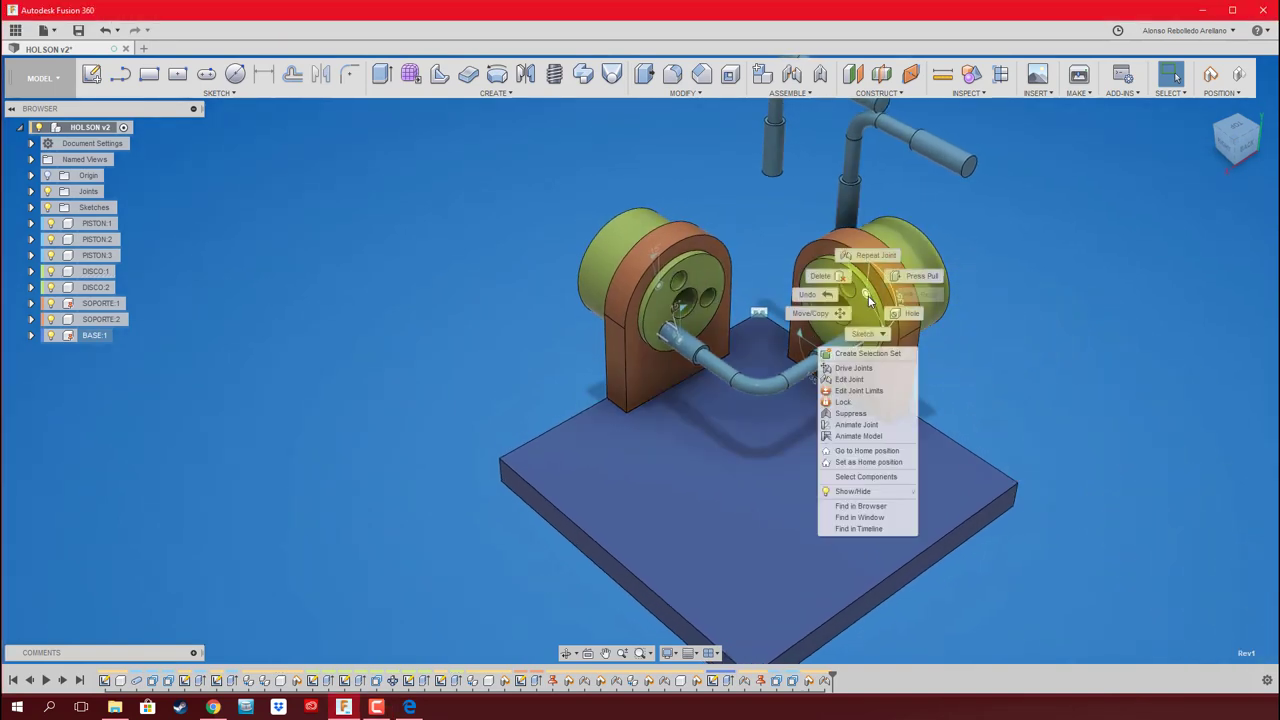
{"action": "left_click", "coordinate": [857, 436]}
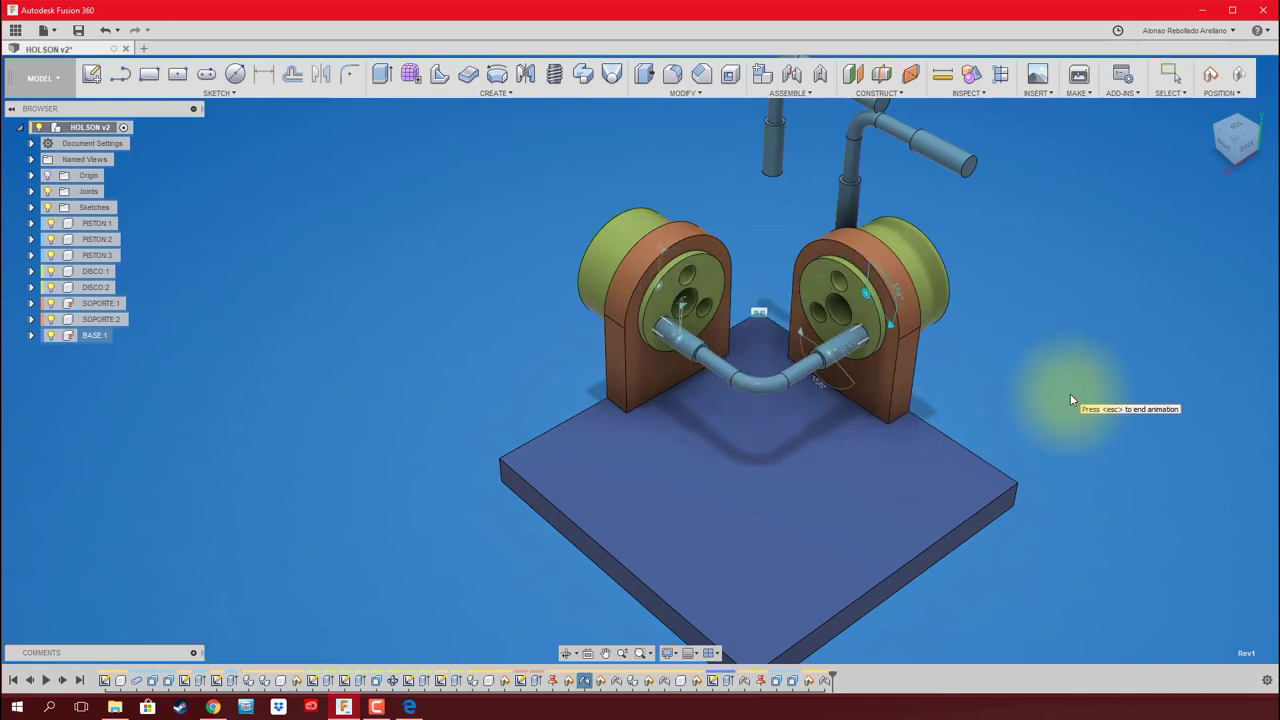
{"action": "scroll", "coordinate": [1044, 390], "scroll_direction": "up", "scroll_amount": 1}
{"action": "scroll", "coordinate": [750, 318], "scroll_direction": "up", "scroll_amount": 2}
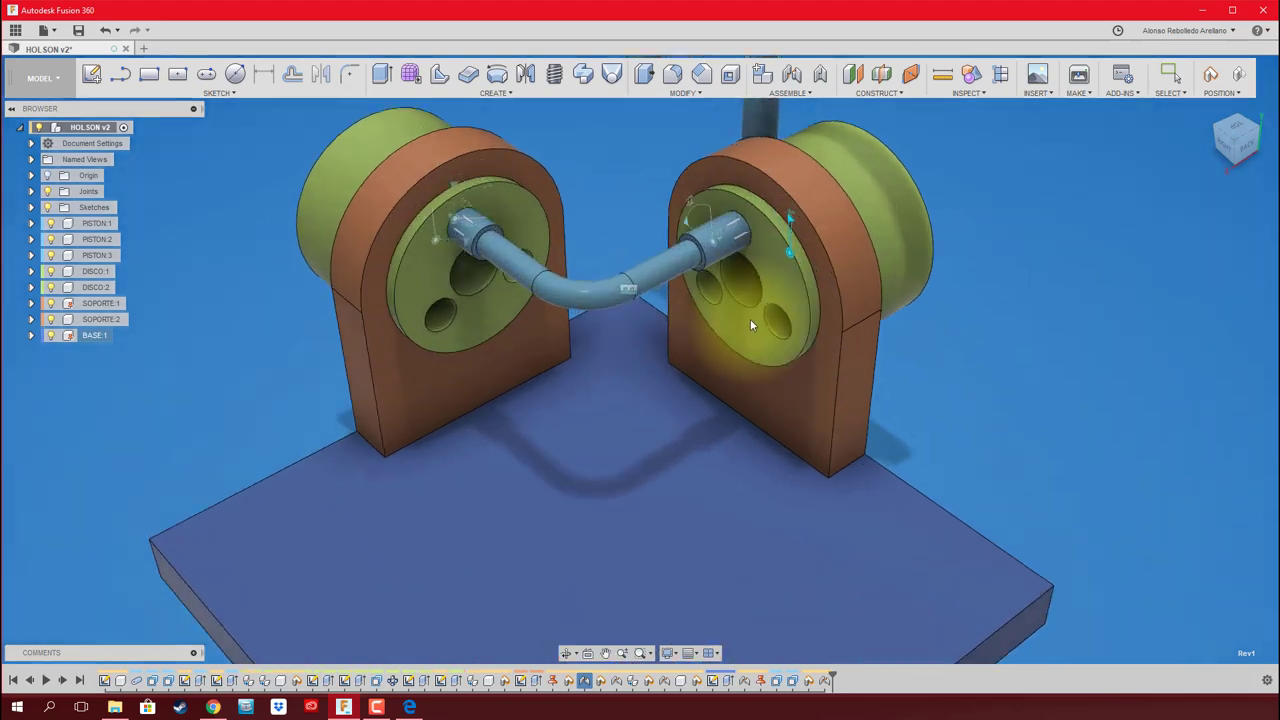
{"action": "scroll", "coordinate": [779, 339], "scroll_direction": "up", "scroll_amount": 1}
{"action": "scroll", "coordinate": [907, 378], "scroll_direction": "up", "scroll_amount": 1}
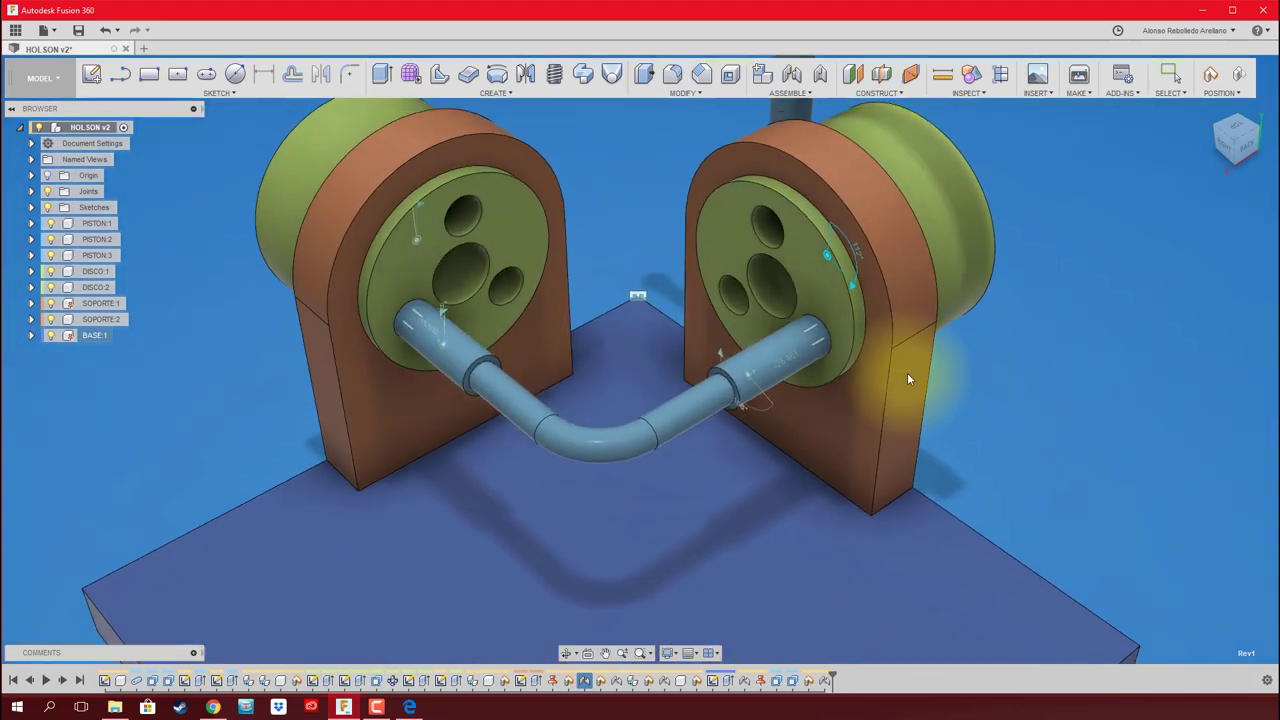
Show hidden edges on the shaded model and switch to a flat face-on view
{"action": "left_click", "coordinate": [668, 653]}
{"action": "mouse_move", "coordinate": [708, 531]}
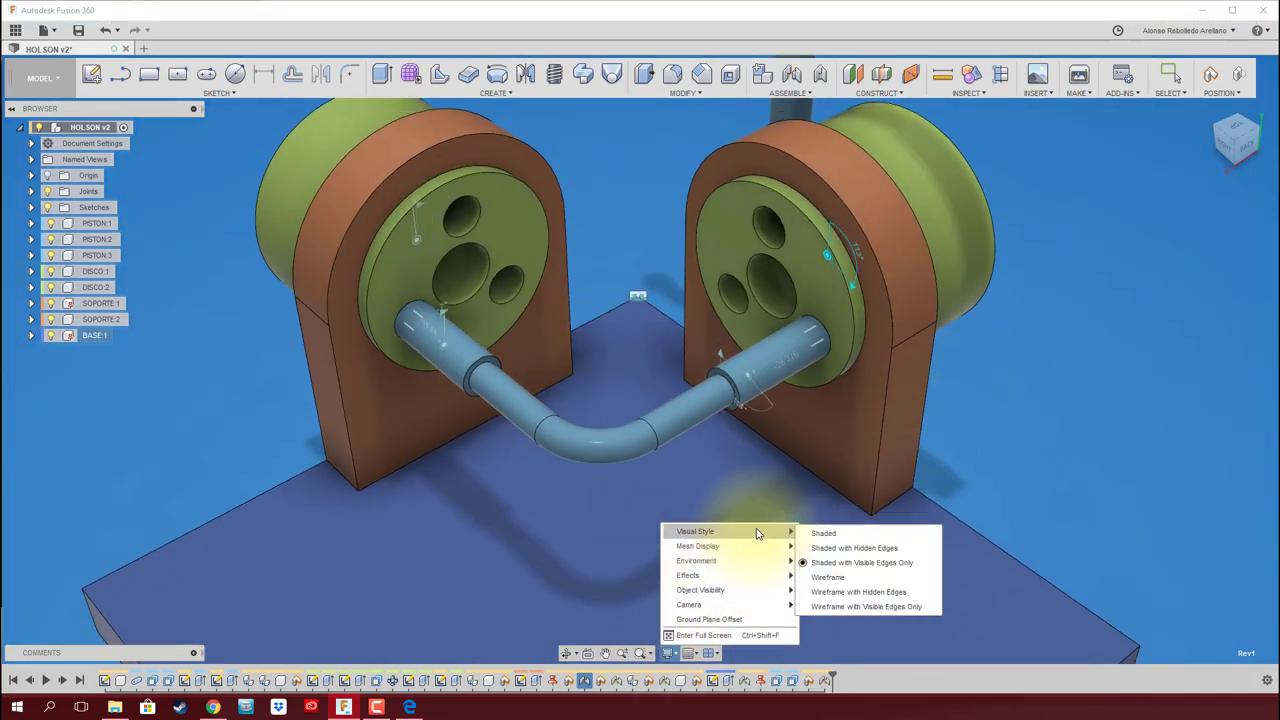
{"action": "left_click", "coordinate": [837, 548]}
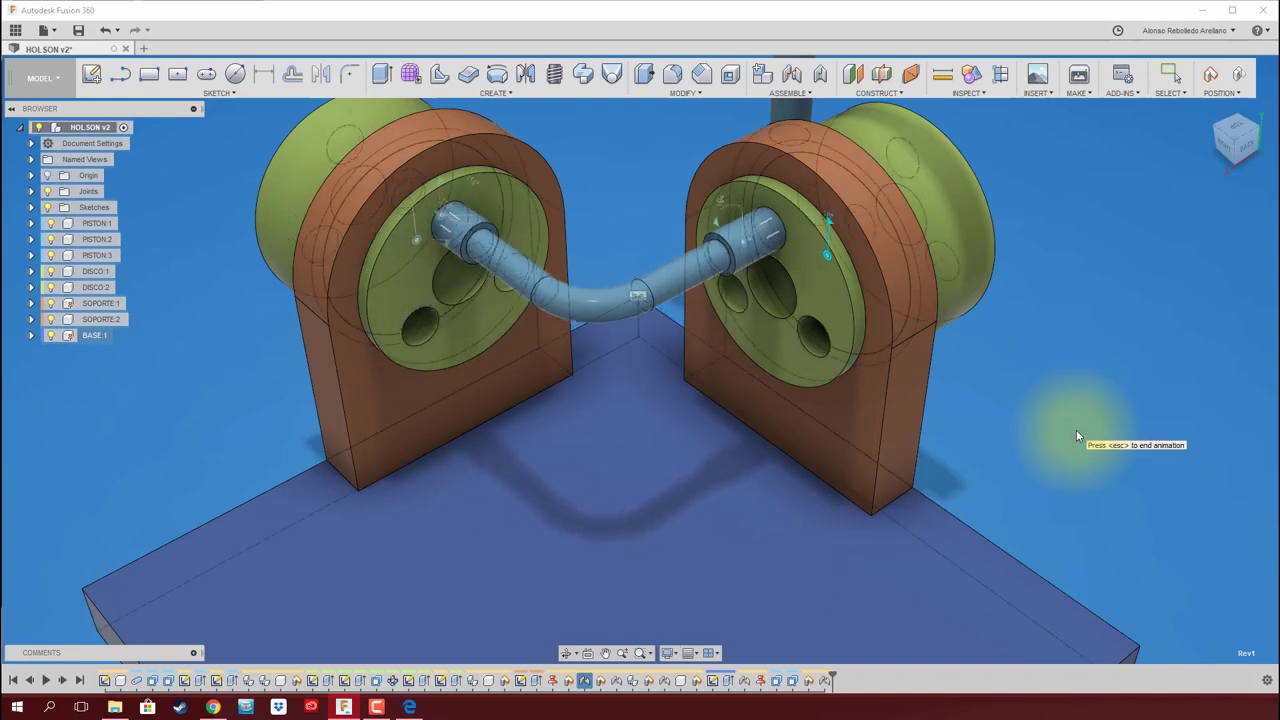
{"action": "left_click", "coordinate": [1244, 139]}
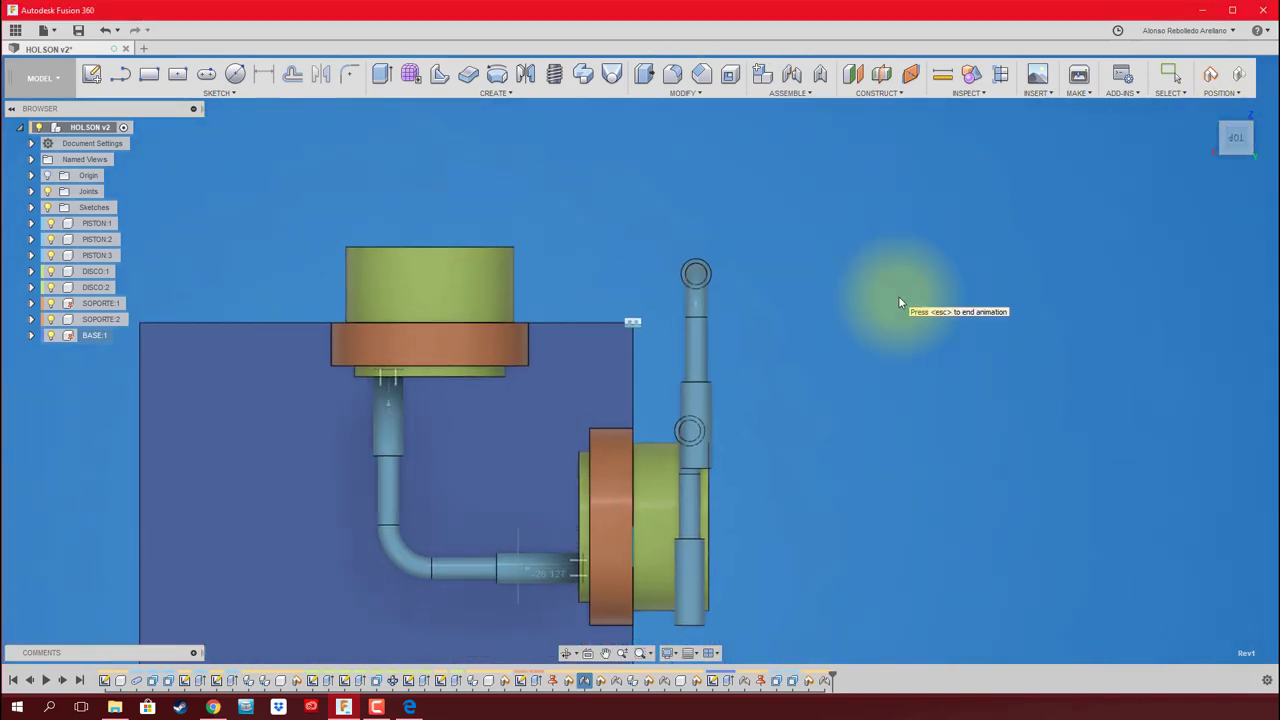
{"action": "scroll", "coordinate": [748, 463], "scroll_direction": "up", "scroll_amount": 2}
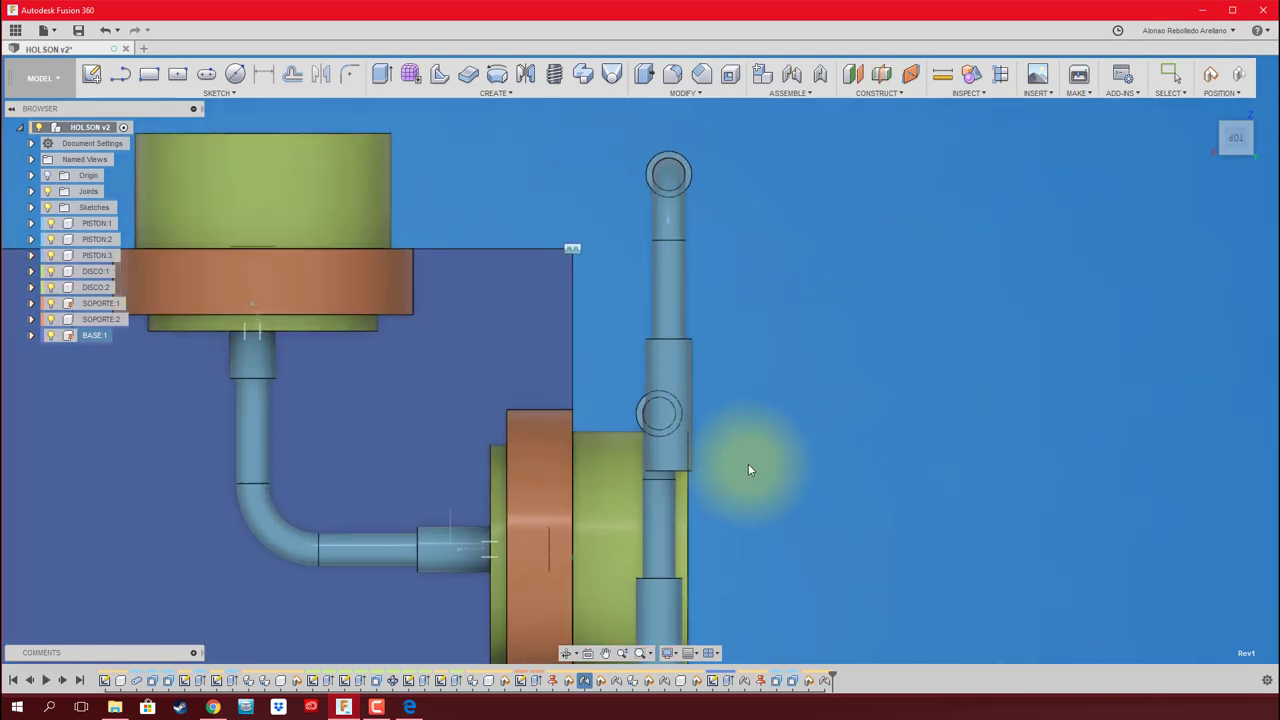
{"action": "scroll", "coordinate": [748, 463], "scroll_direction": "up", "scroll_amount": 2}
{"action": "scroll", "coordinate": [748, 463], "scroll_direction": "up", "scroll_amount": 2}
{"action": "scroll", "coordinate": [748, 463], "scroll_direction": "down", "scroll_amount": 2}
{"action": "scroll", "coordinate": [748, 463], "scroll_direction": "down", "scroll_amount": 2}
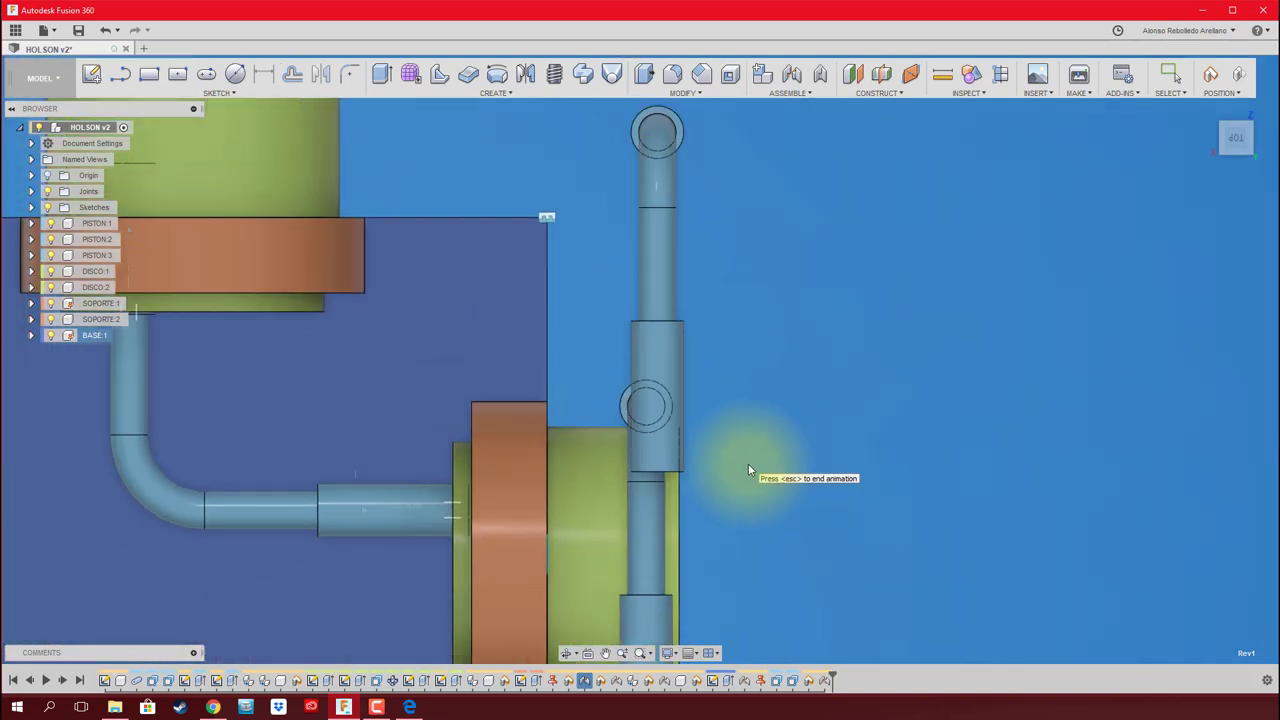
{"action": "scroll", "coordinate": [748, 463], "scroll_direction": "down", "scroll_amount": 2}
Show the assembly from the ViewCube's FRONT face, rolled level
{"action": "middle_click_drag", "start_coordinate": [757, 463], "coordinate": [903, 409]}
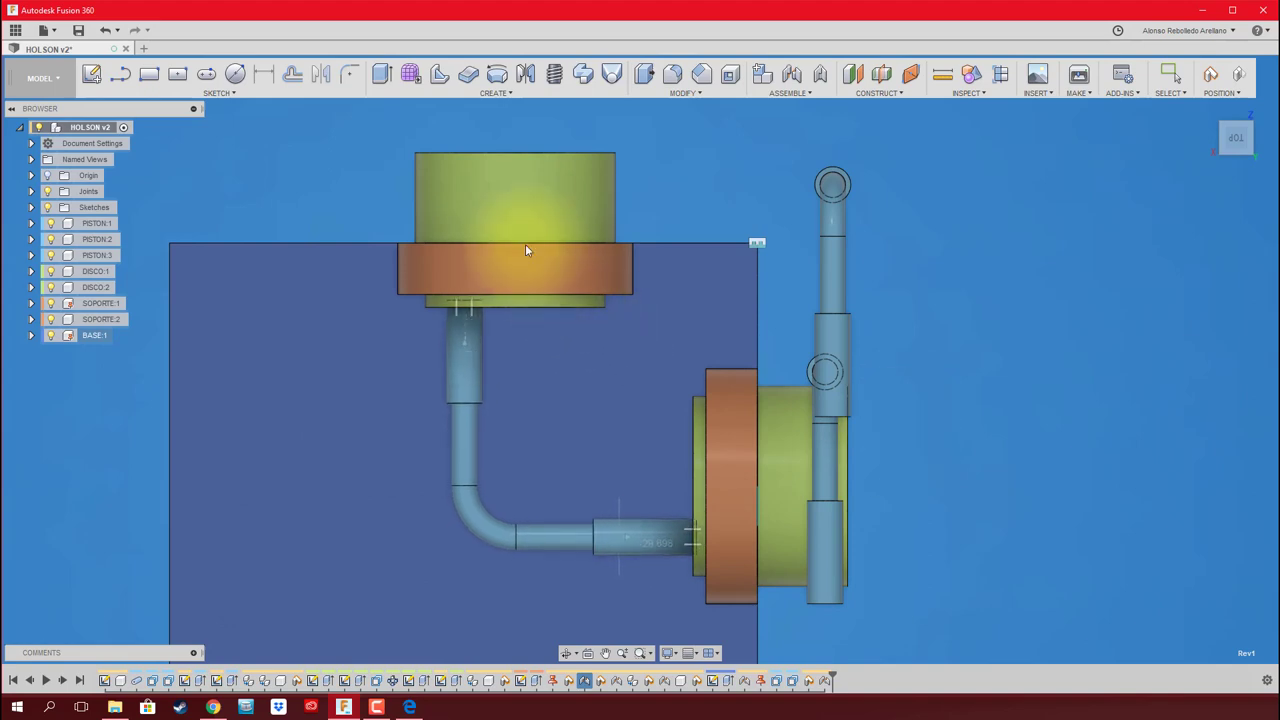
{"action": "scroll", "coordinate": [525, 244], "scroll_direction": "up", "scroll_amount": 3}
{"action": "scroll", "coordinate": [575, 318], "scroll_direction": "up", "scroll_amount": 1}
{"action": "scroll", "coordinate": [575, 318], "scroll_direction": "down", "scroll_amount": 3}
{"action": "scroll", "coordinate": [600, 334], "scroll_direction": "down", "scroll_amount": 2}
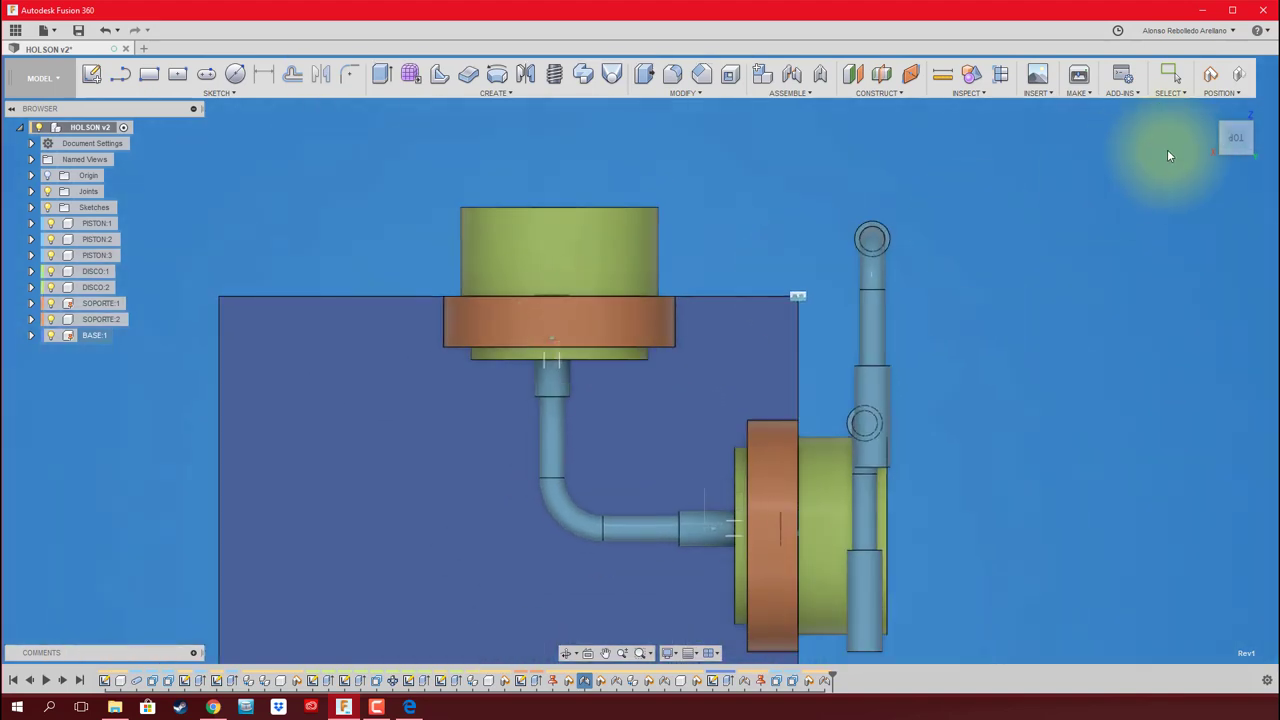
{"action": "left_click", "coordinate": [1237, 115]}
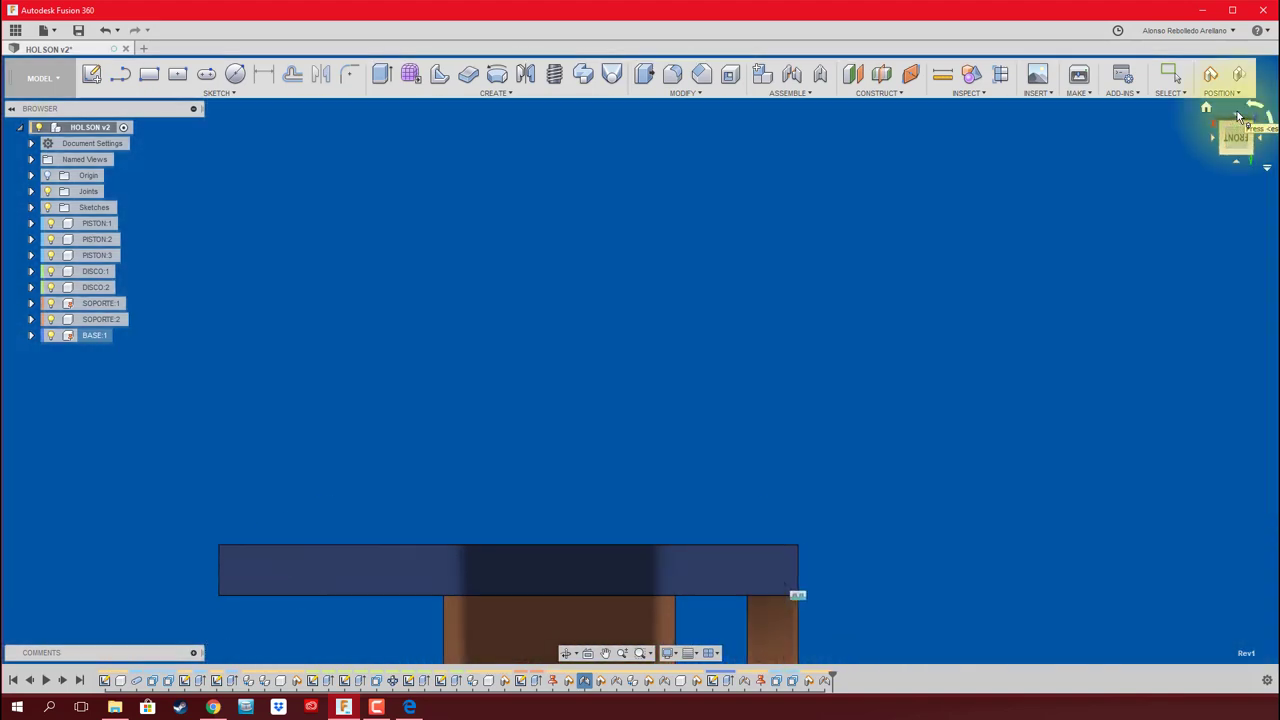
{"action": "left_click", "coordinate": [1257, 107]}
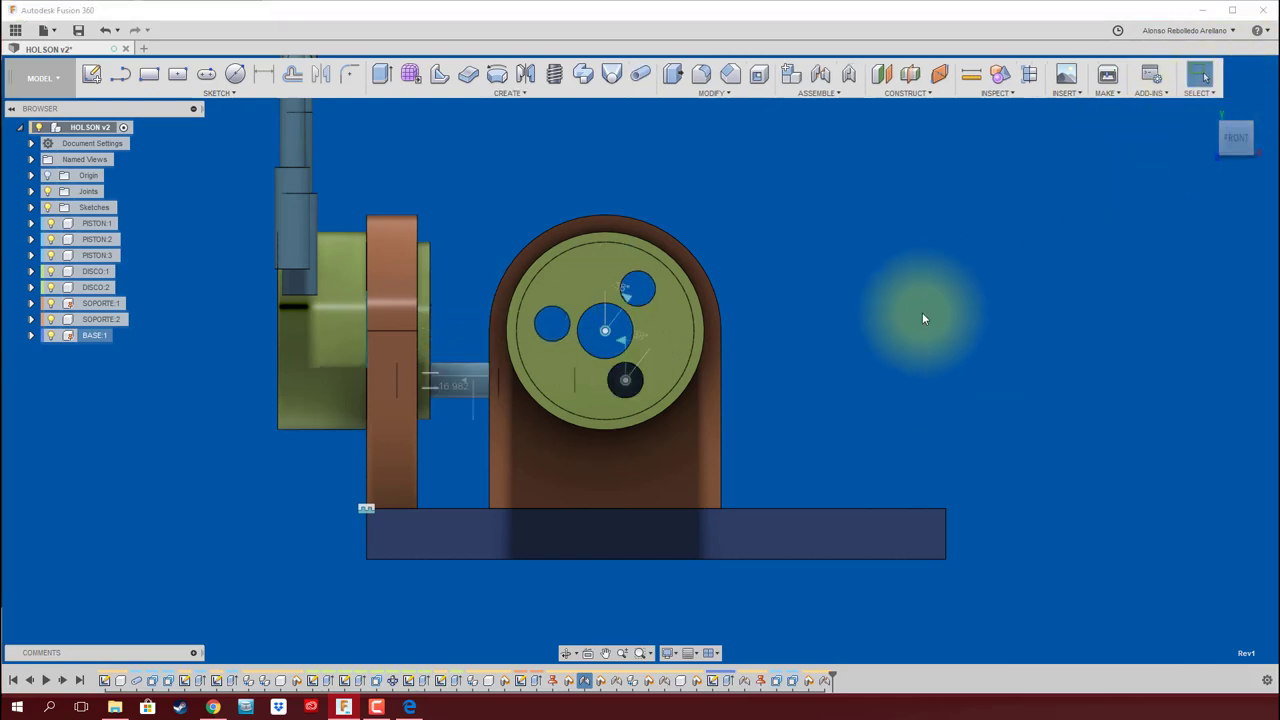
Return to the home view in Shaded style and drag the upper piston to a new position
{"action": "key", "text": "F6"}
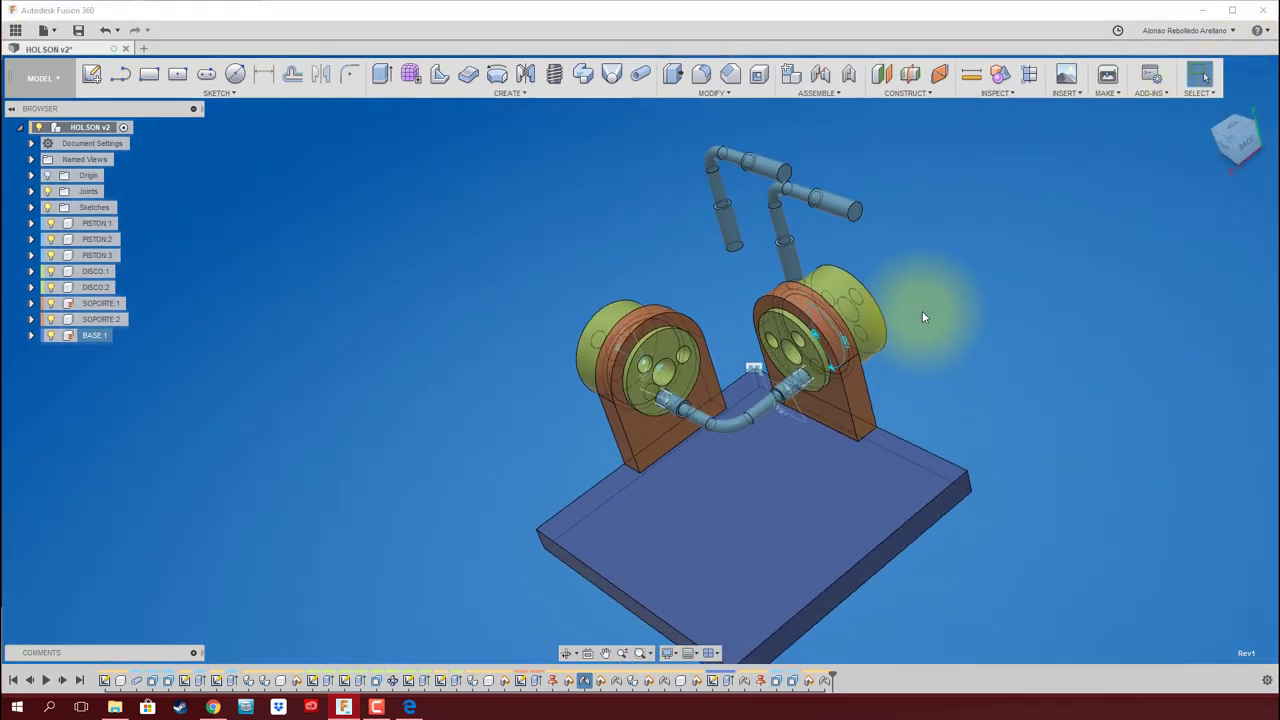
{"action": "middle_click_drag", "start_coordinate": [922, 317], "coordinate": [736, 361], "text": "shift"}
{"action": "scroll", "coordinate": [736, 361], "scroll_direction": "up", "scroll_amount": 5}
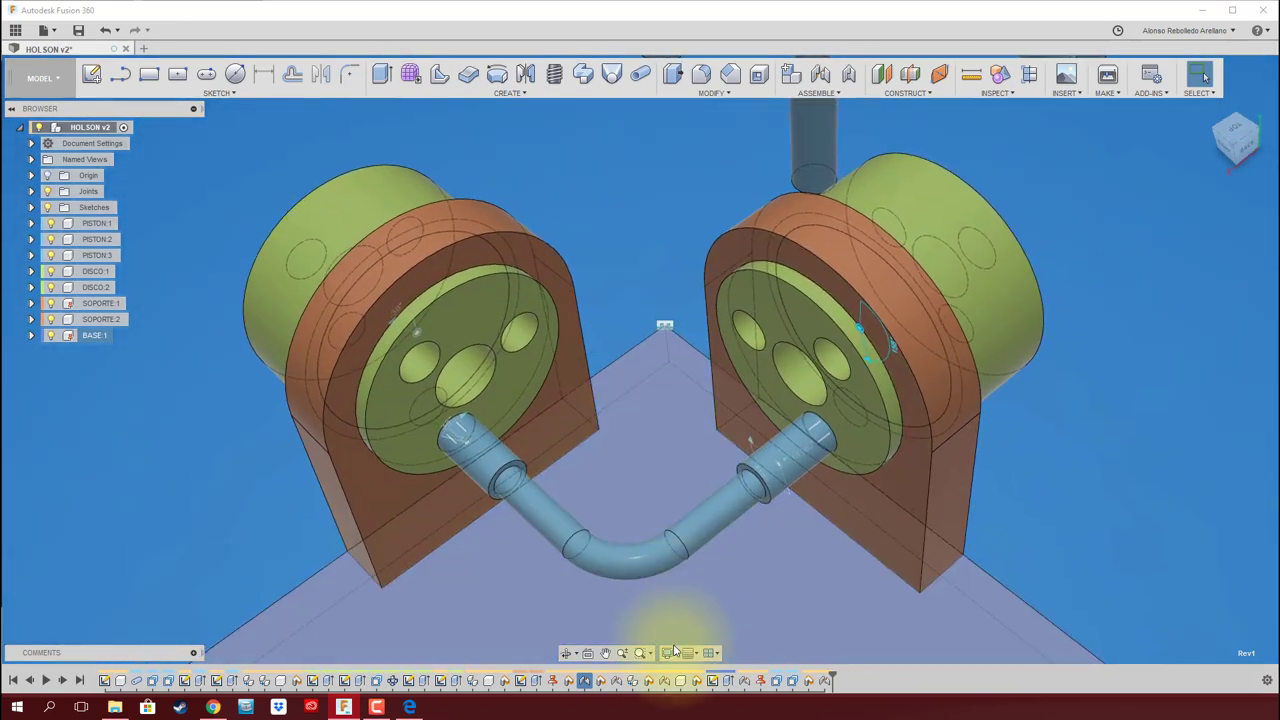
{"action": "mouse_move", "coordinate": [696, 531]}
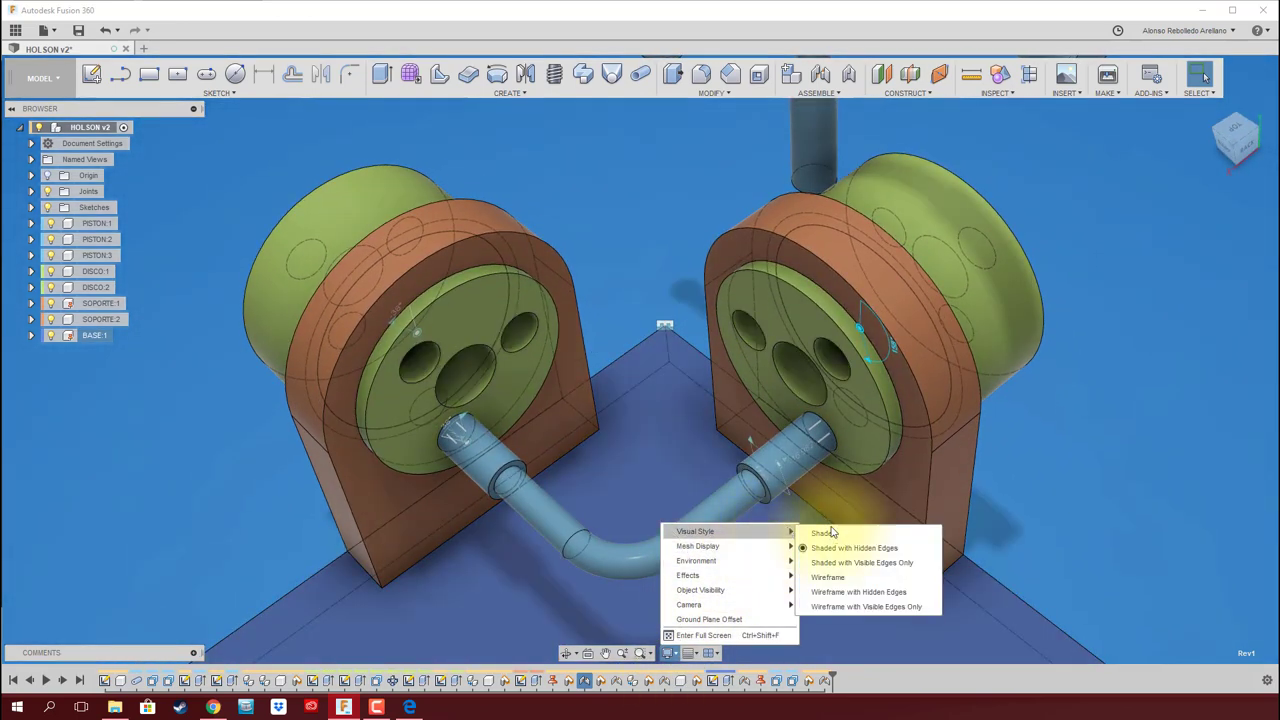
{"action": "left_click", "coordinate": [847, 562]}
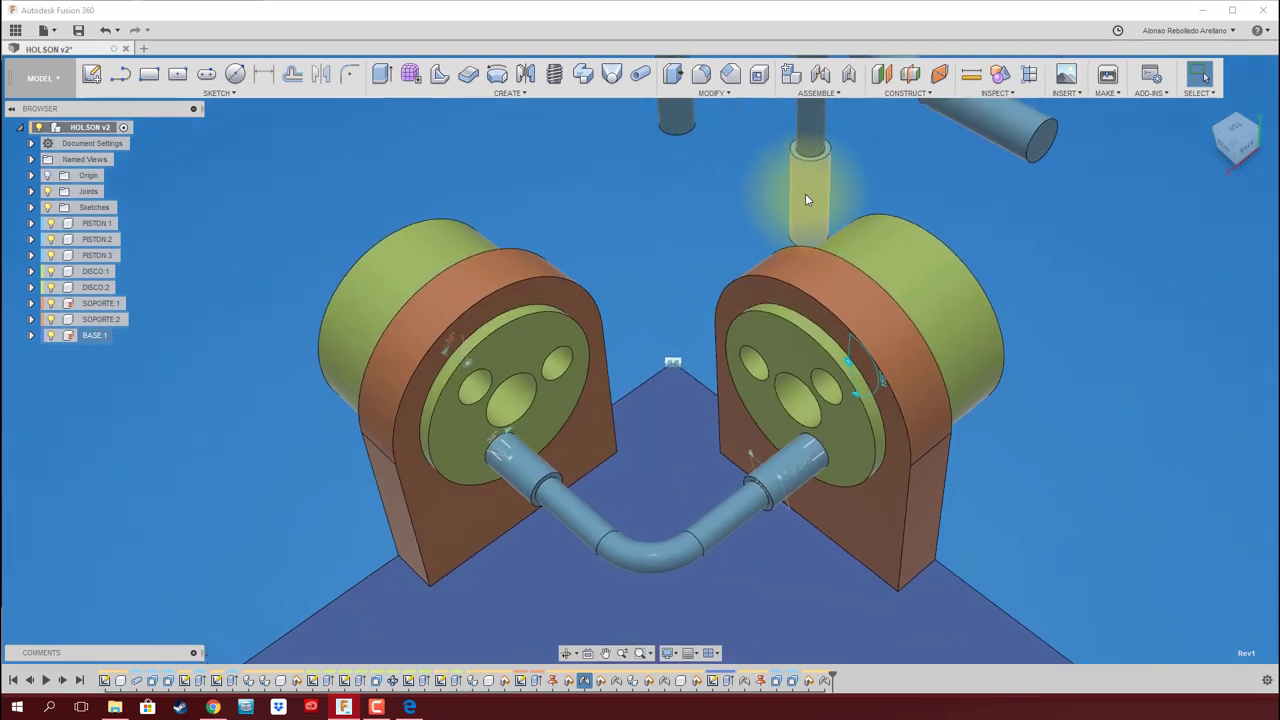
{"action": "left_click_drag", "start_coordinate": [678, 228], "coordinate": [995, 360]}
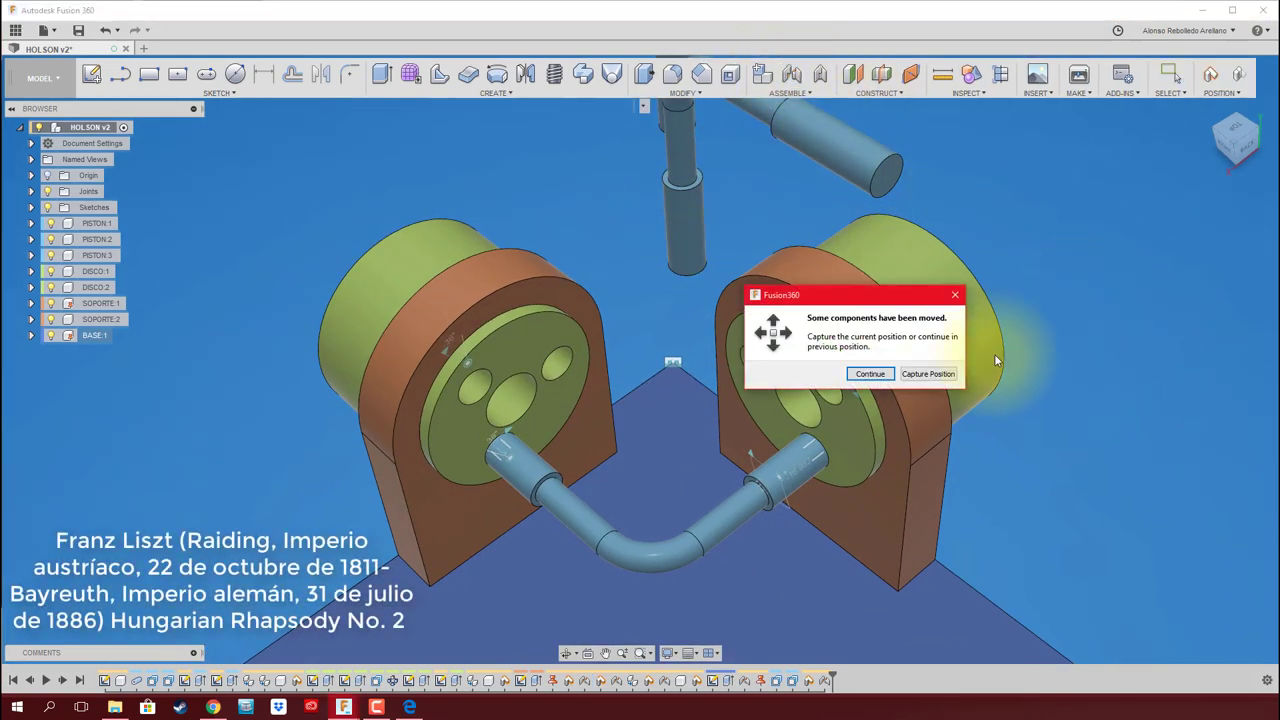
Join the upper piston end to the right disc hole with a flipped cylindrical joint
{"action": "left_click", "coordinate": [955, 376]}
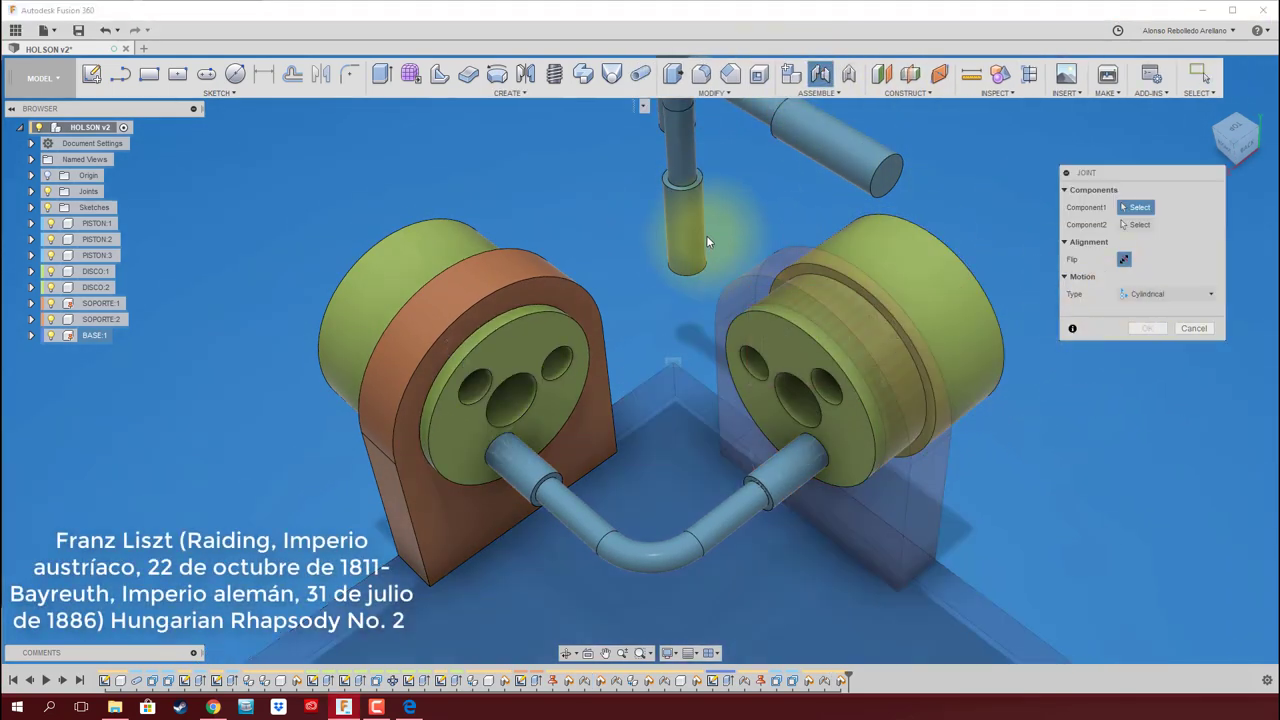
{"action": "left_click", "coordinate": [682, 226]}
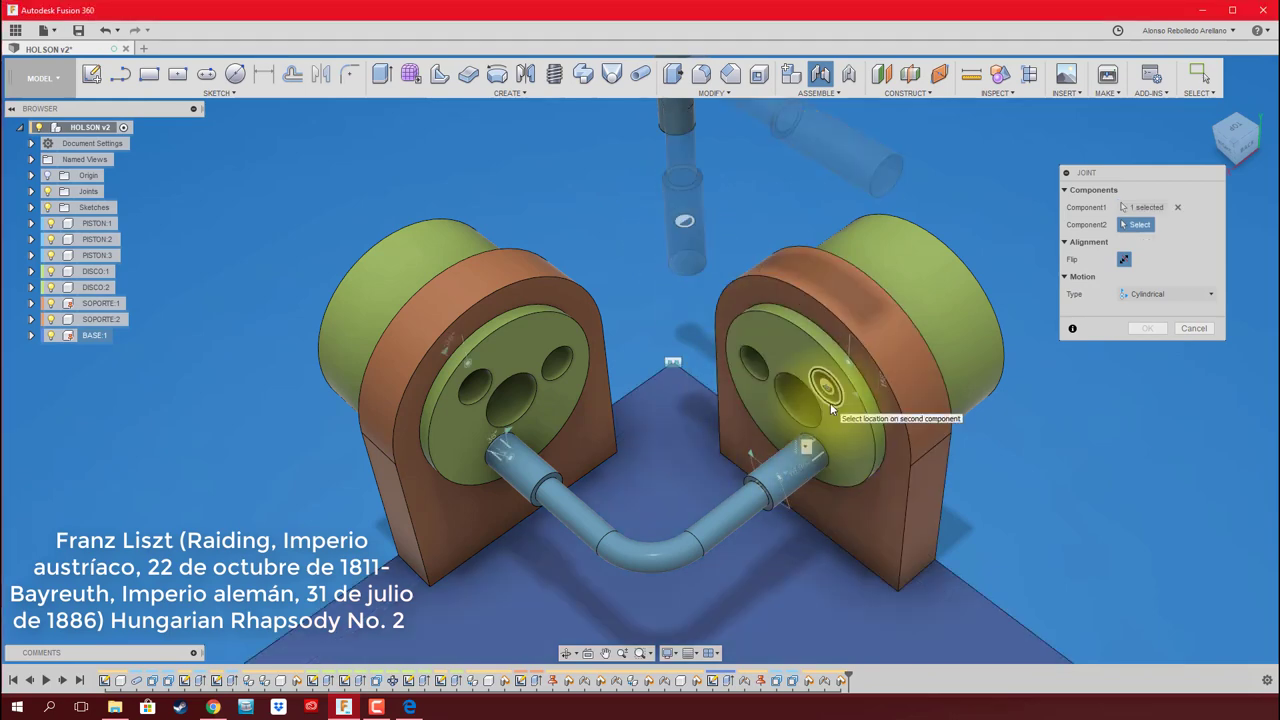
{"action": "left_click", "coordinate": [830, 403]}
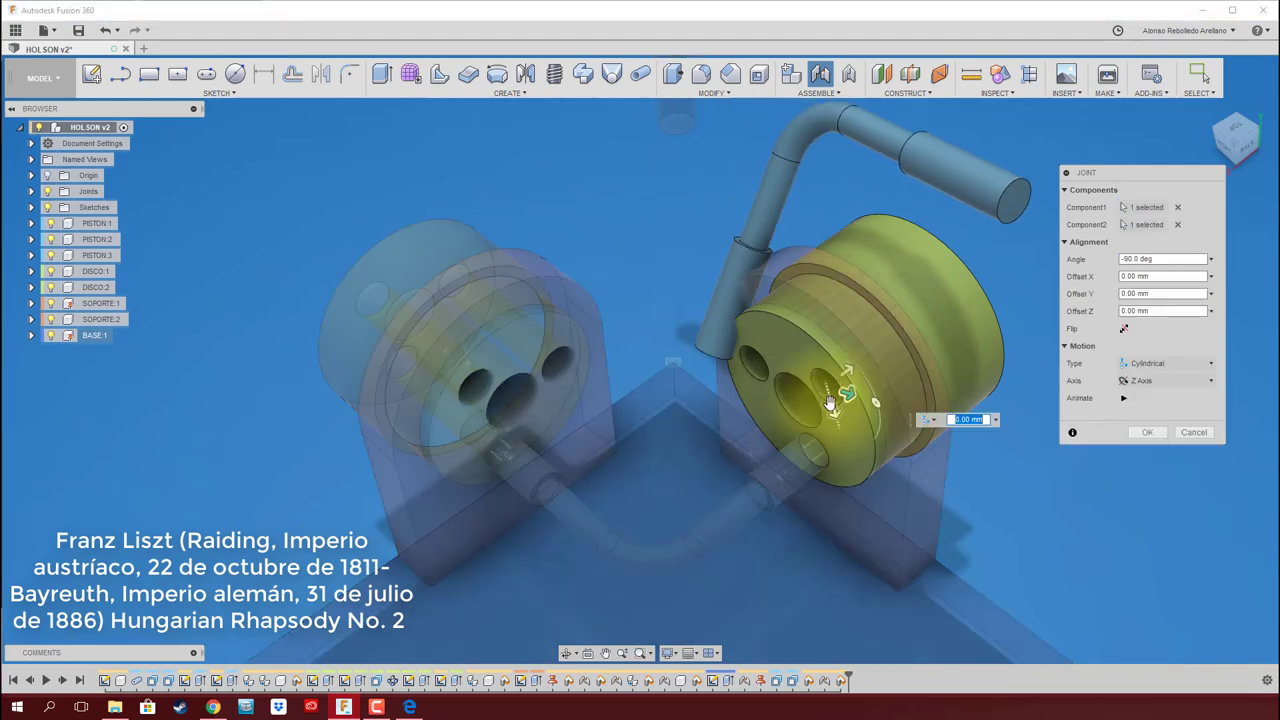
{"action": "left_click", "coordinate": [1127, 330]}
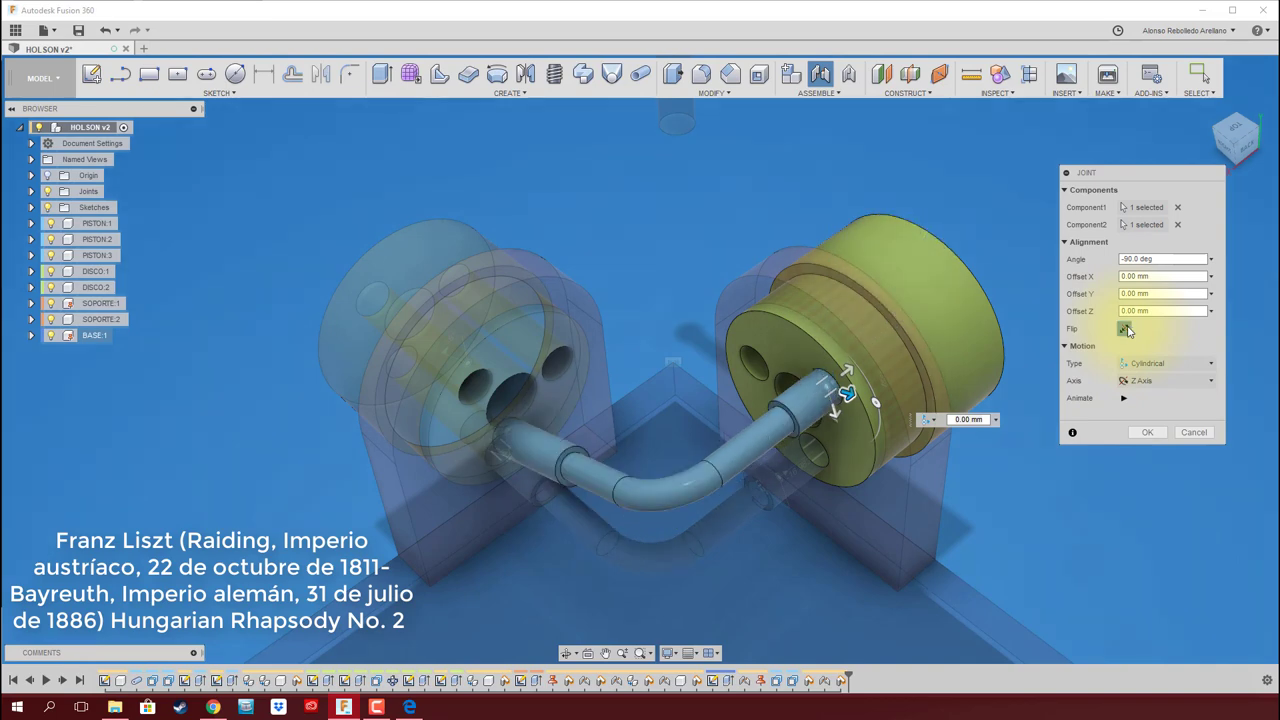
{"action": "left_click", "coordinate": [1145, 432]}
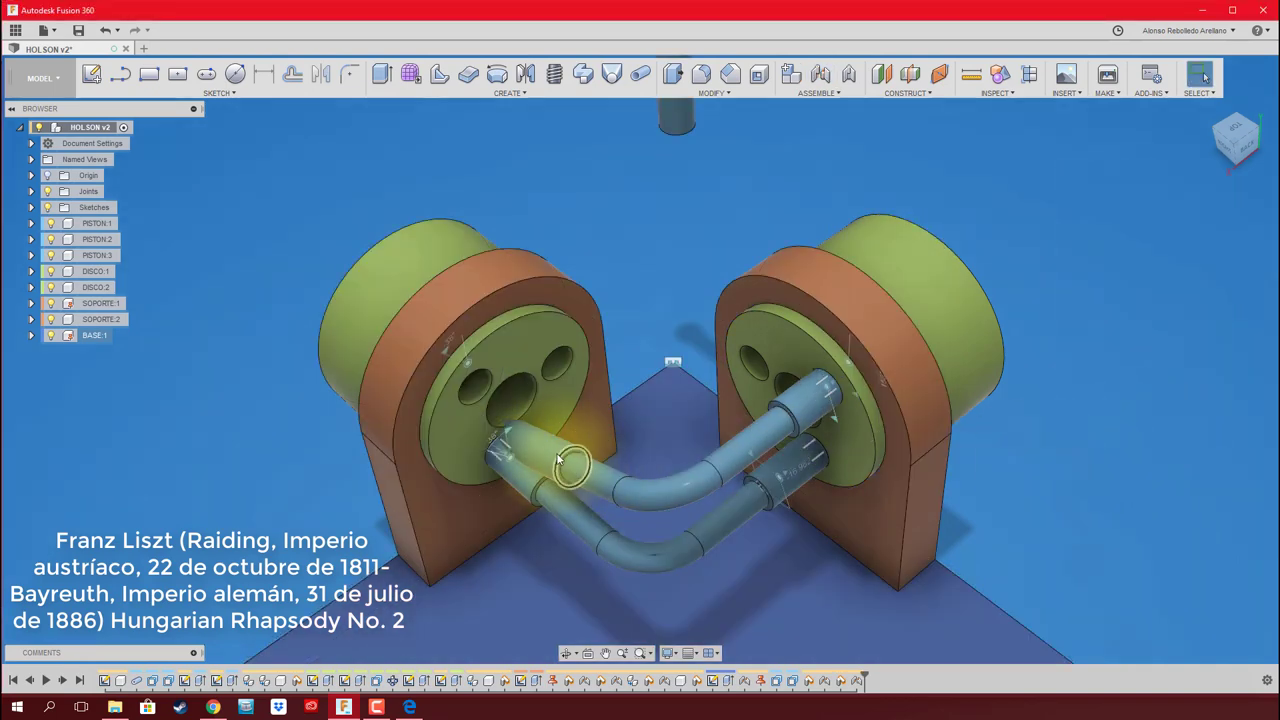
{"action": "mouse_move", "coordinate": [558, 458]}
{"action": "left_mouse_down"}
{"action": "mouse_move", "coordinate": [623, 452]}
{"action": "mouse_move", "coordinate": [649, 434]}
{"action": "left_mouse_up"}
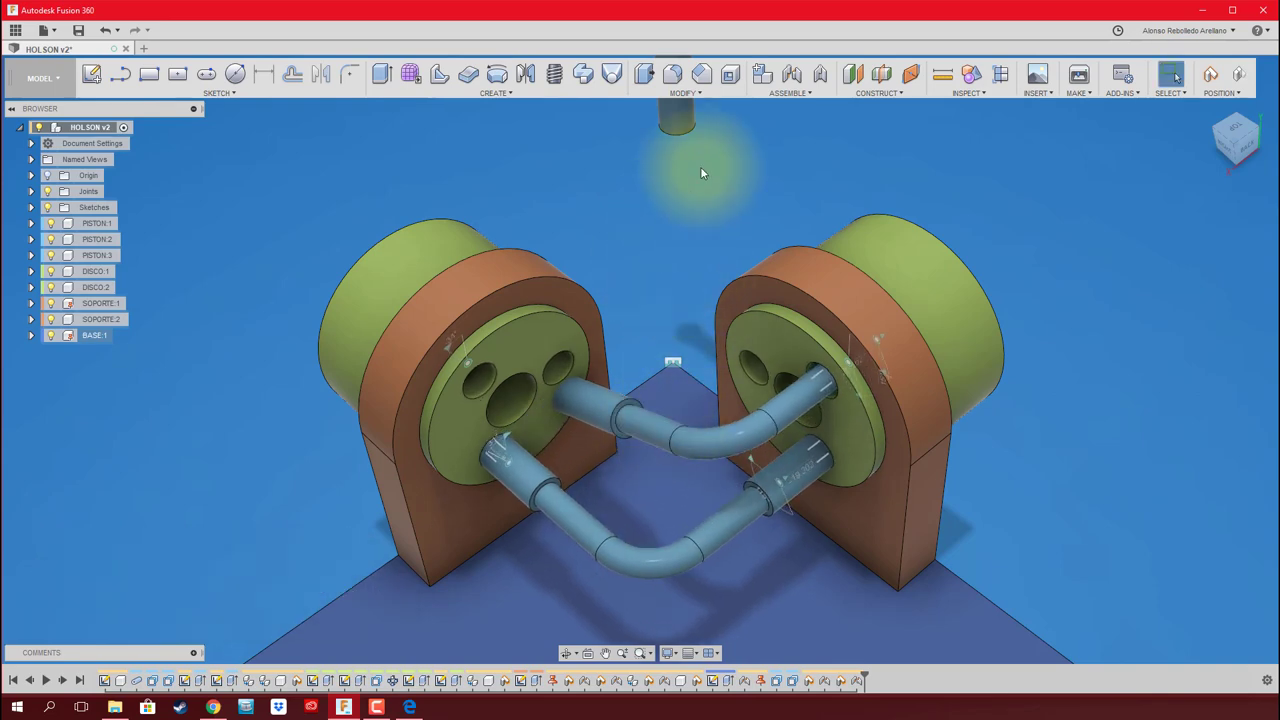
Join the upper pipe end to the left disc
{"action": "left_click", "coordinate": [793, 76]}
{"action": "left_click", "coordinate": [938, 373]}
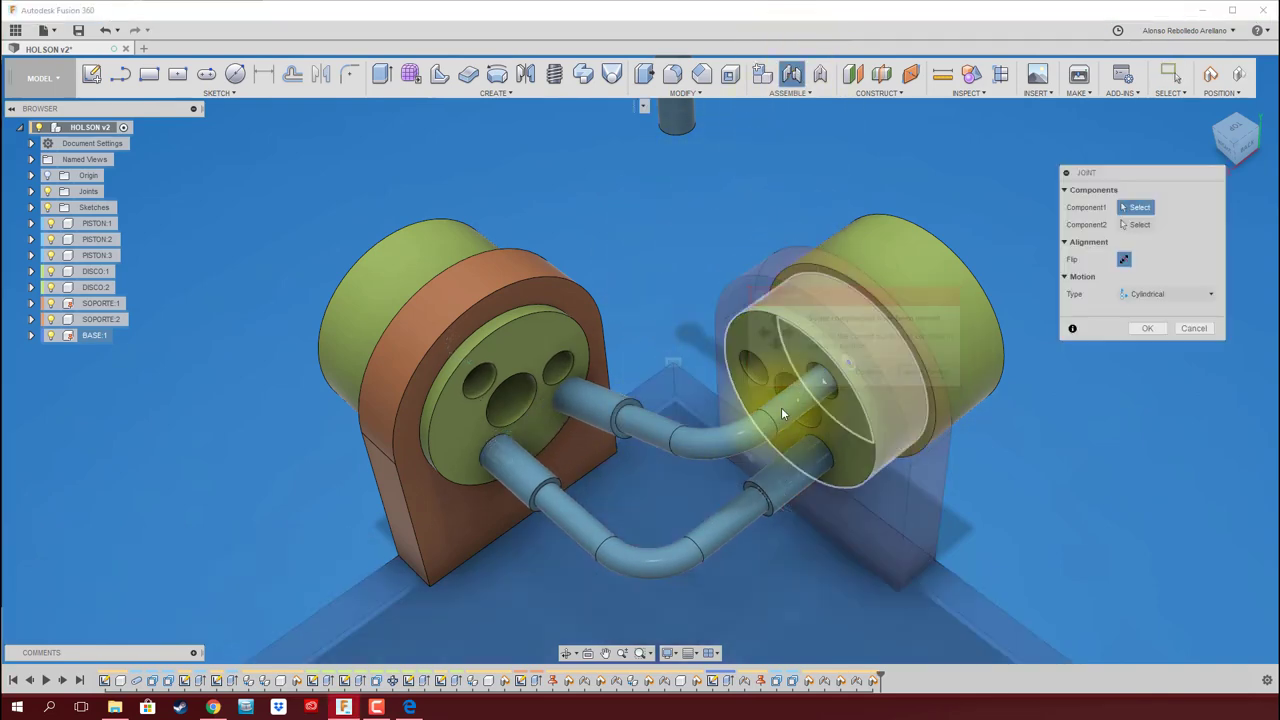
{"action": "left_click", "coordinate": [567, 364]}
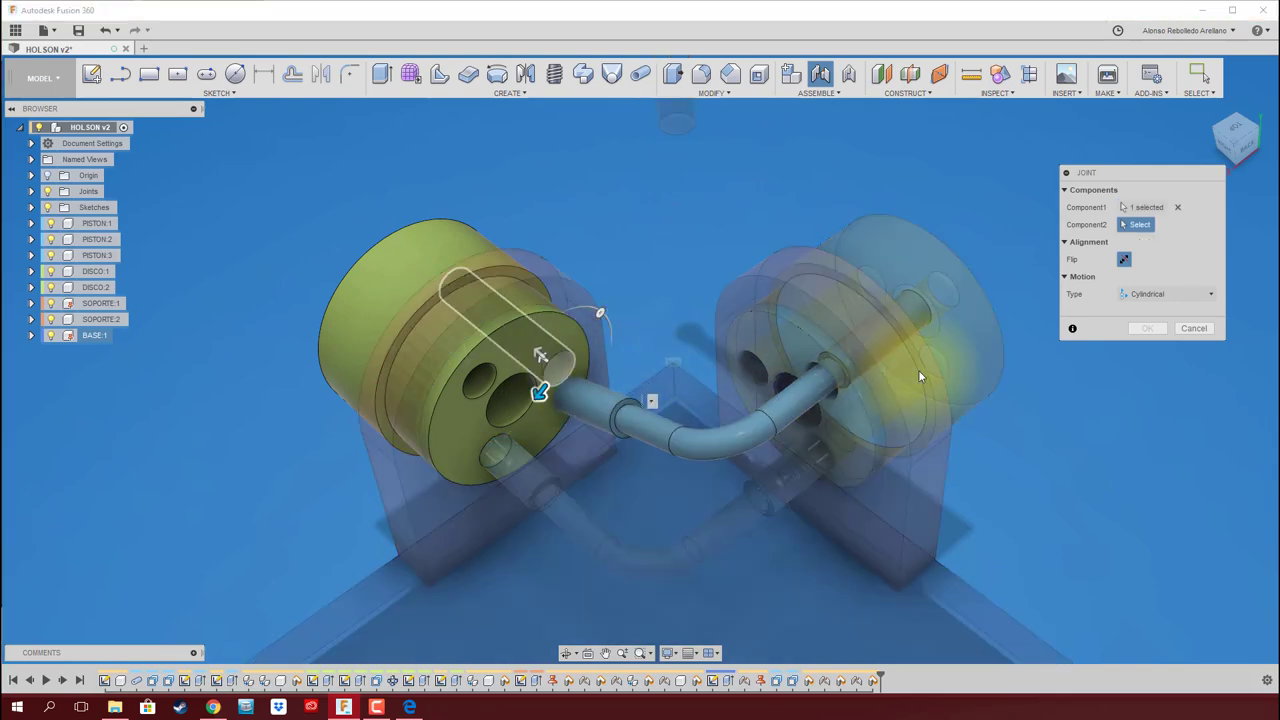
{"action": "left_click", "coordinate": [1147, 432]}
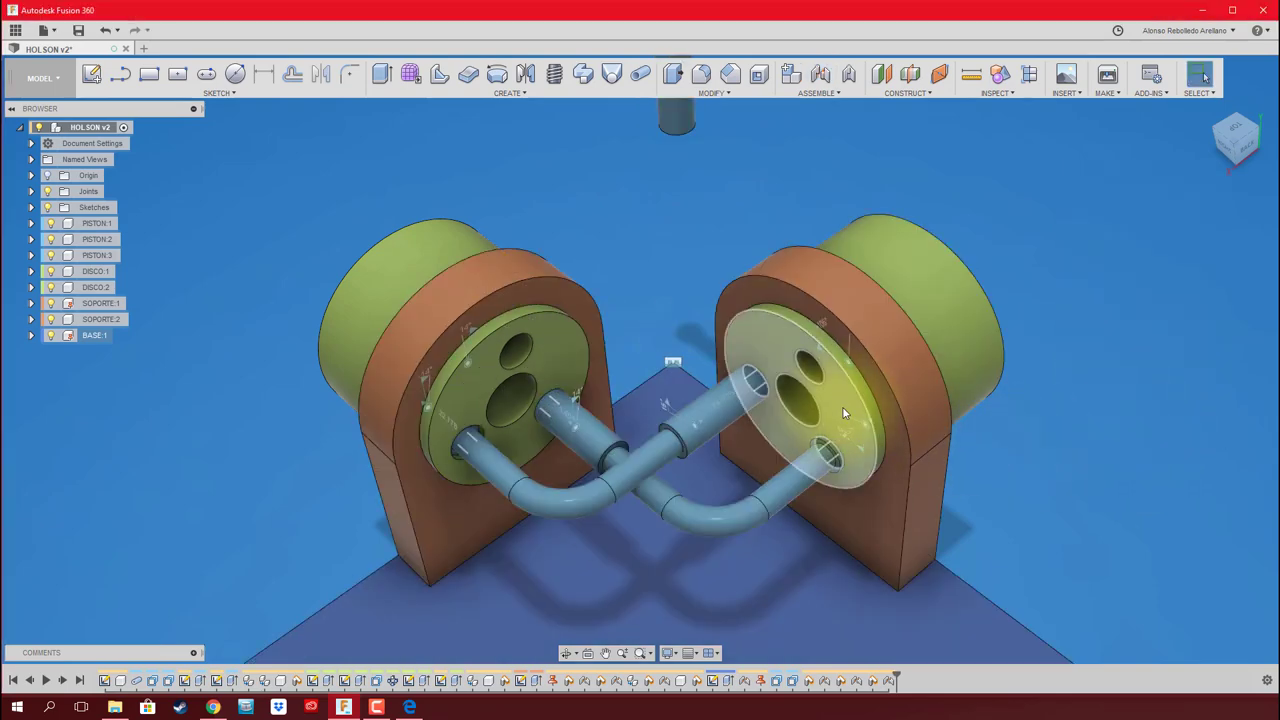
Turn the right disc to test the linkage and animate the joint's motion
{"action": "mouse_move", "coordinate": [842, 406]}
{"action": "left_mouse_down"}
{"action": "mouse_move", "coordinate": [758, 394]}
{"action": "mouse_move", "coordinate": [853, 363]}
{"action": "left_mouse_up"}
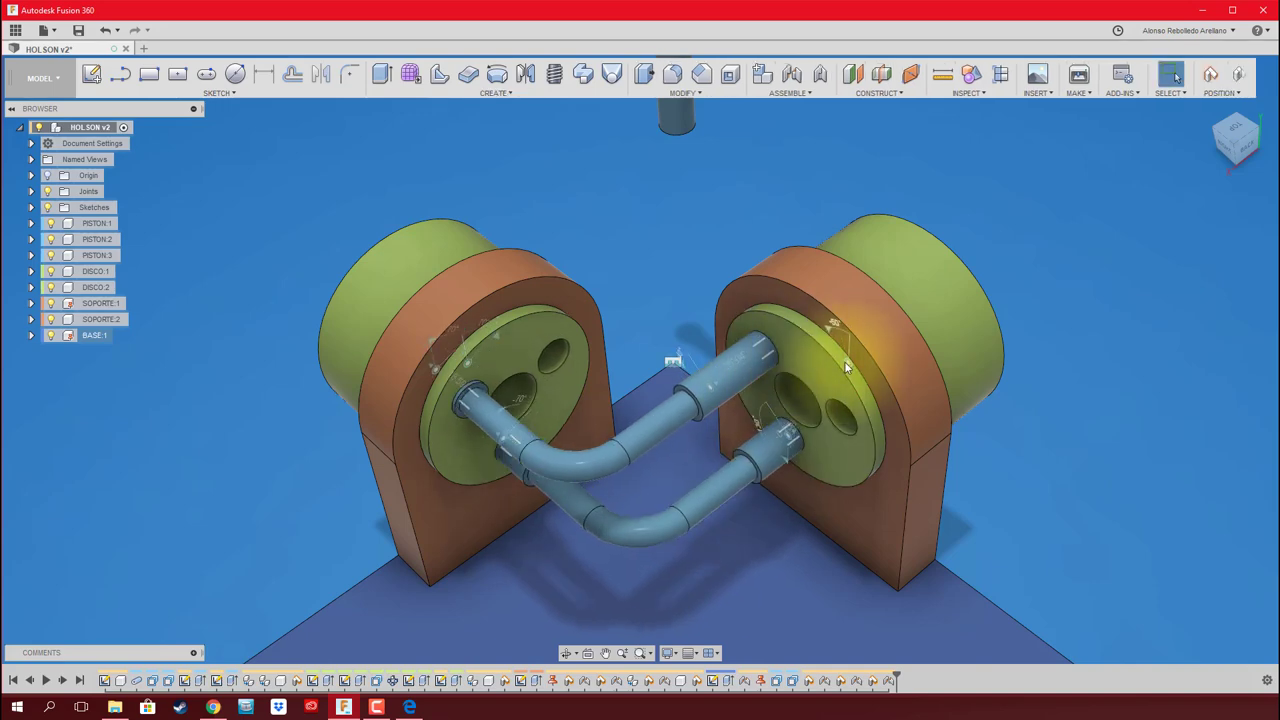
{"action": "right_click", "coordinate": [845, 363]}
{"action": "left_click", "coordinate": [838, 504]}
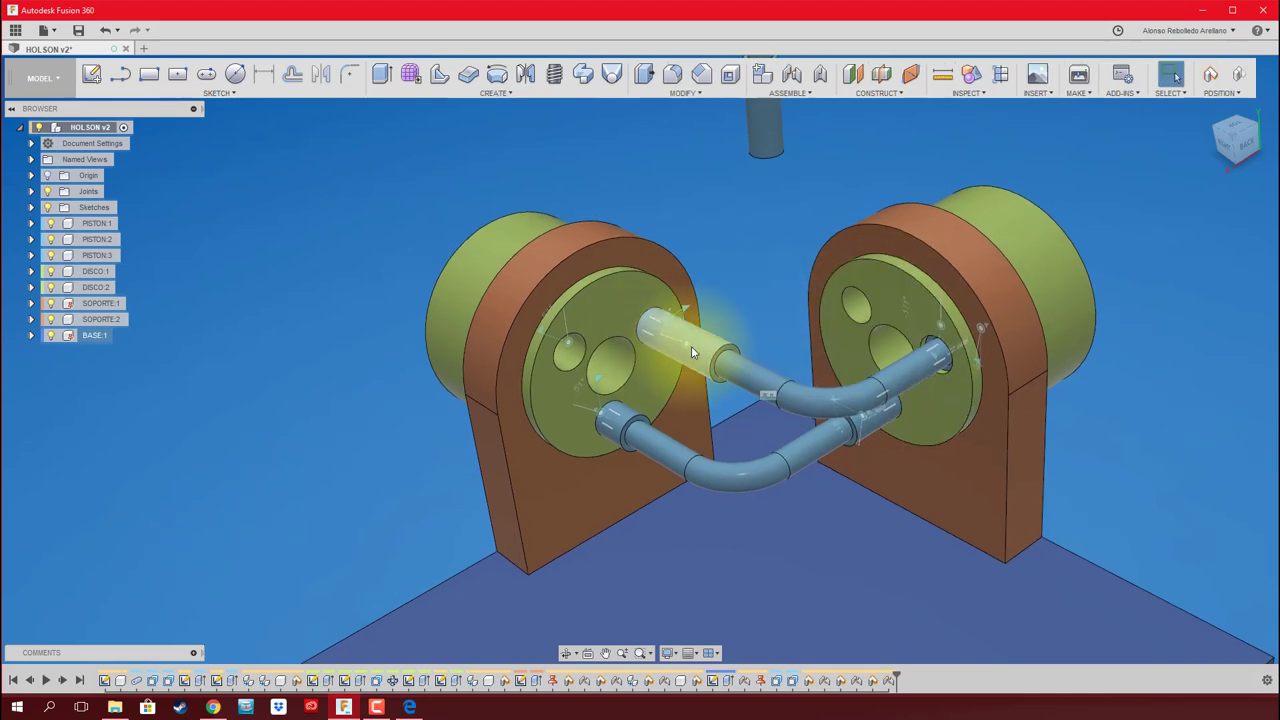
Joint the upper pipe's end into the left disc hole at 180°, then turn the discs to test
{"action": "right_click", "coordinate": [685, 342]}
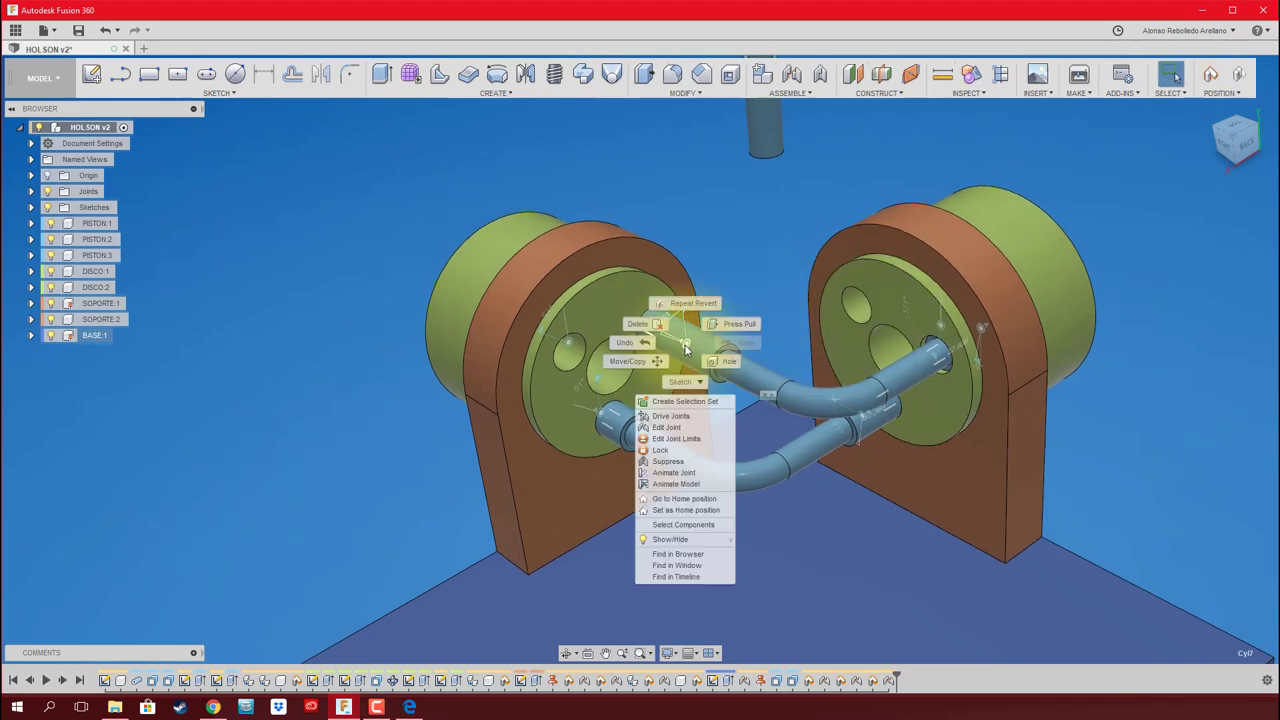
{"action": "left_click", "coordinate": [646, 331]}
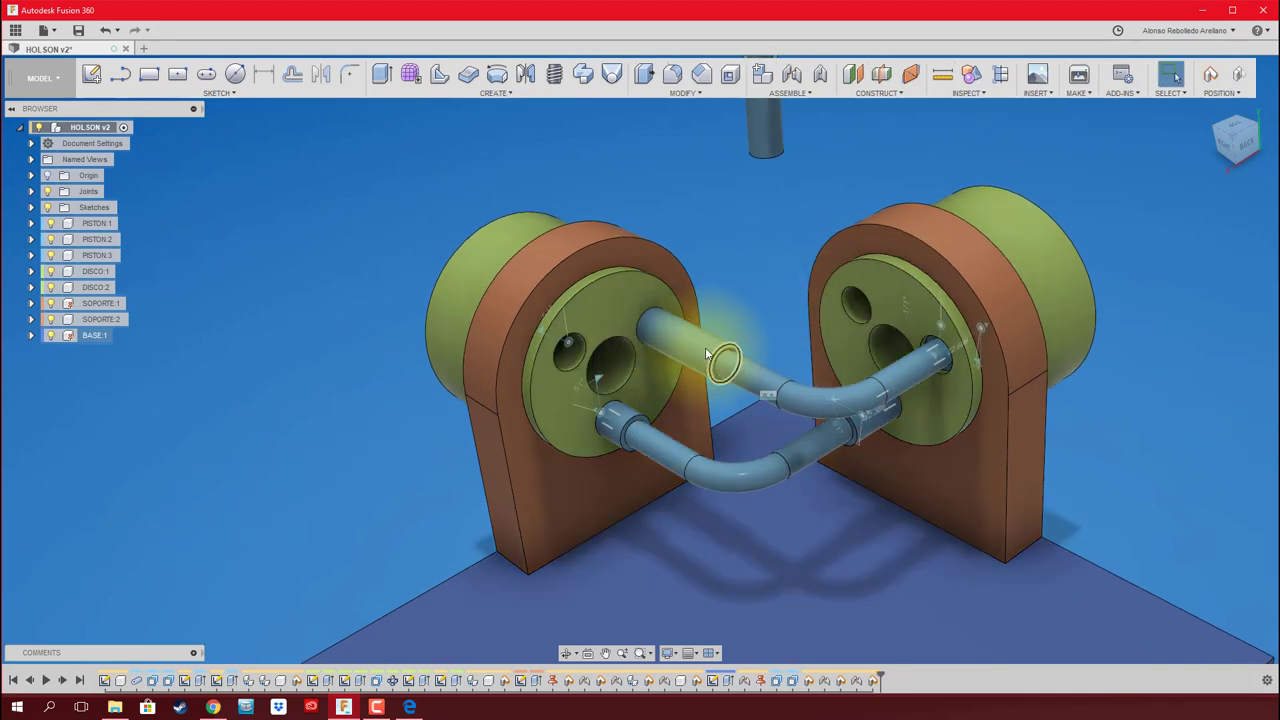
{"action": "mouse_move", "coordinate": [697, 347]}
{"action": "left_mouse_down"}
{"action": "mouse_move", "coordinate": [617, 367]}
{"action": "mouse_move", "coordinate": [625, 355]}
{"action": "left_mouse_up"}
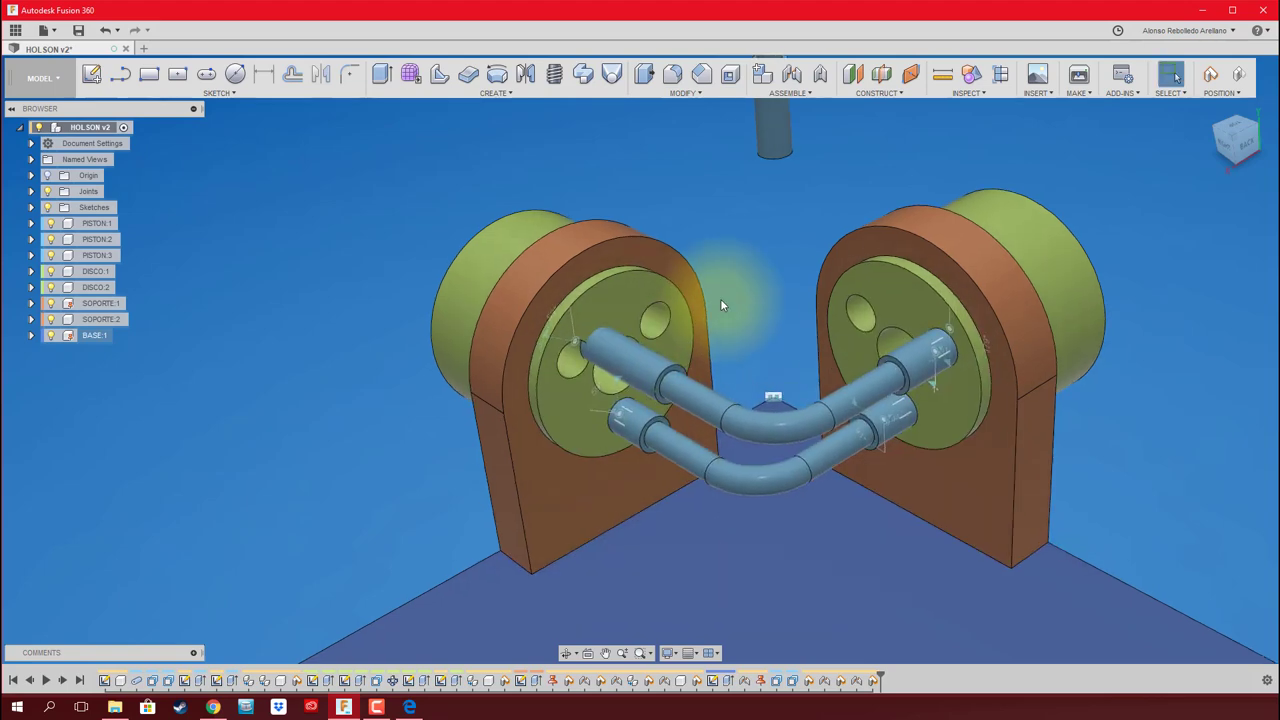
{"action": "left_click", "coordinate": [792, 76]}
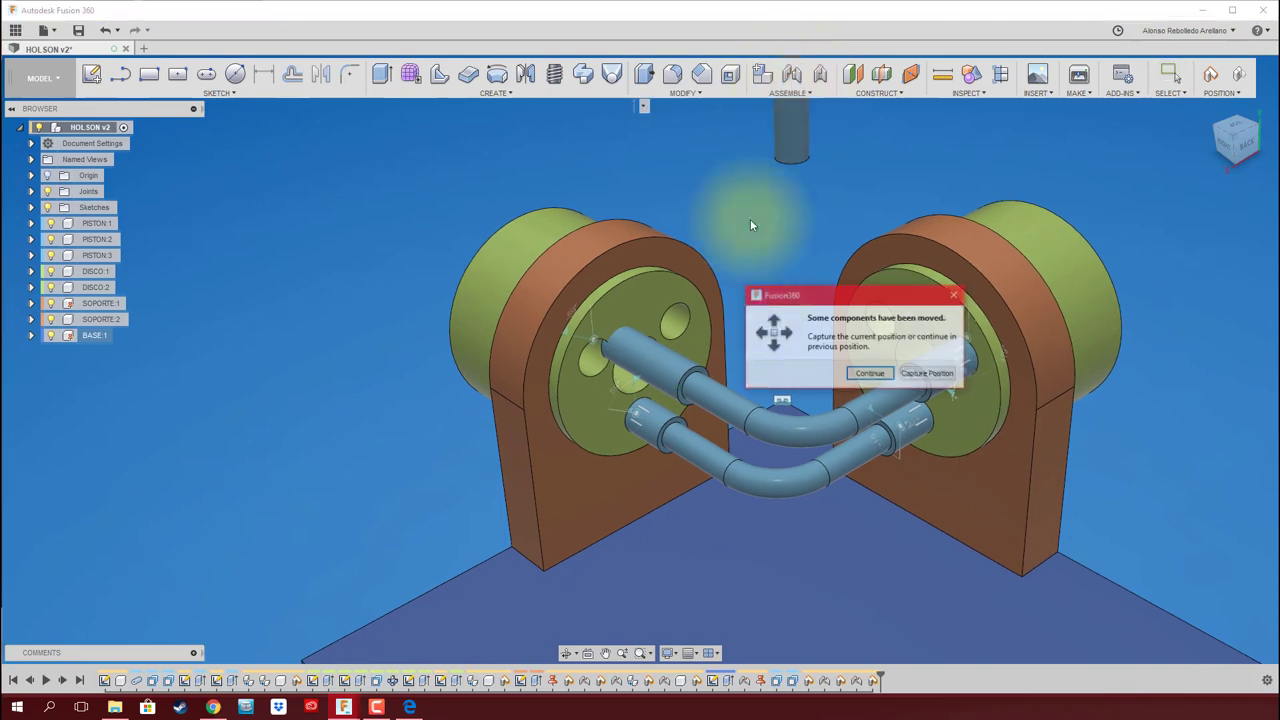
{"action": "left_click", "coordinate": [902, 378]}
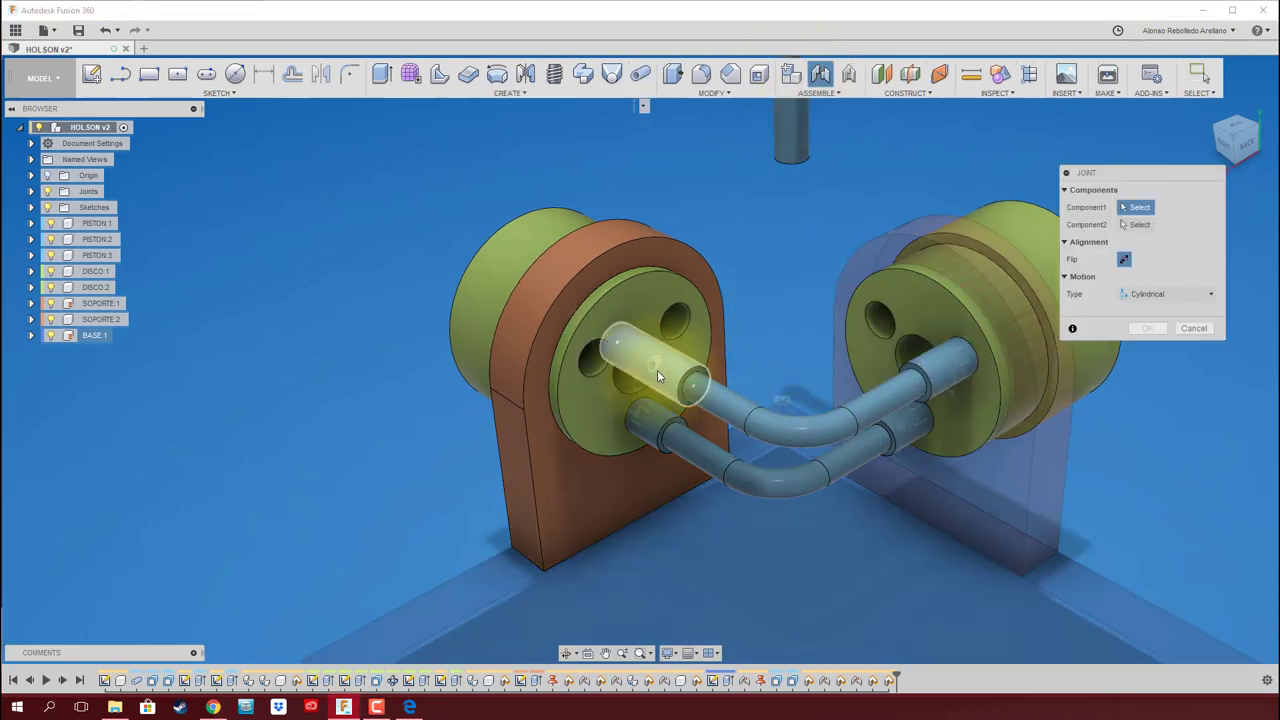
{"action": "left_click", "coordinate": [647, 370]}
{"action": "left_click", "coordinate": [595, 374]}
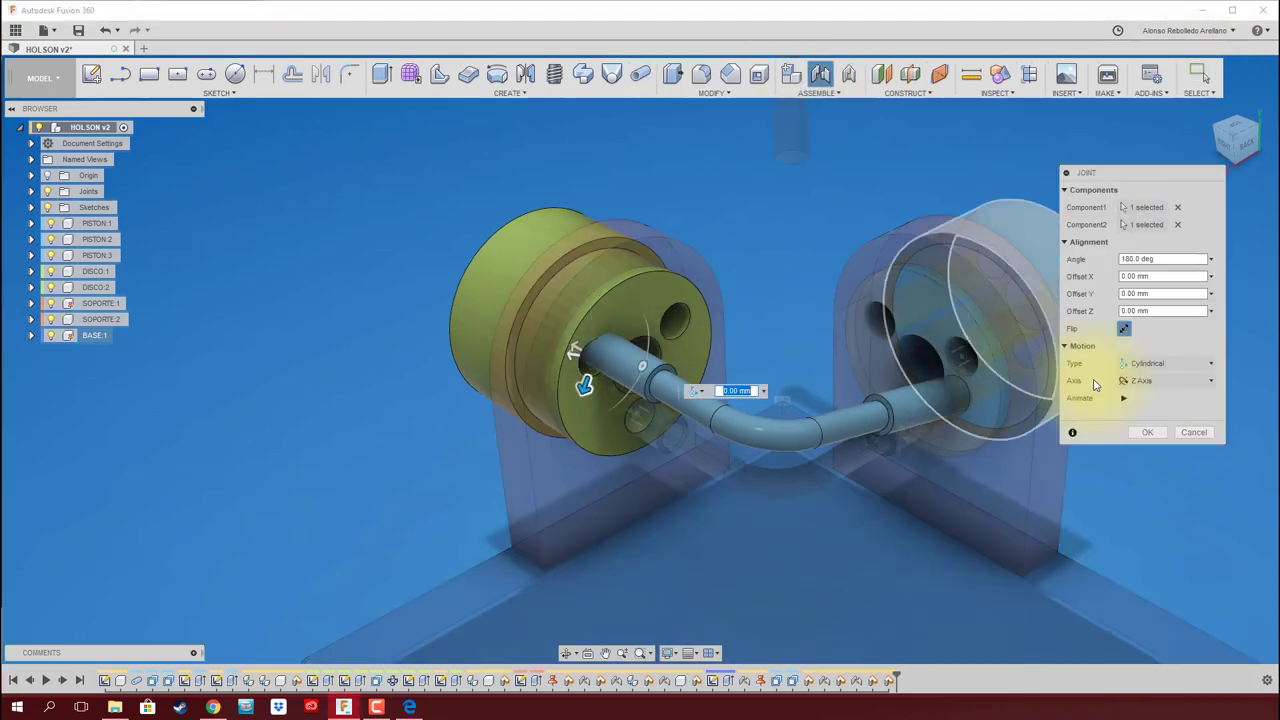
{"action": "left_click", "coordinate": [1150, 432]}
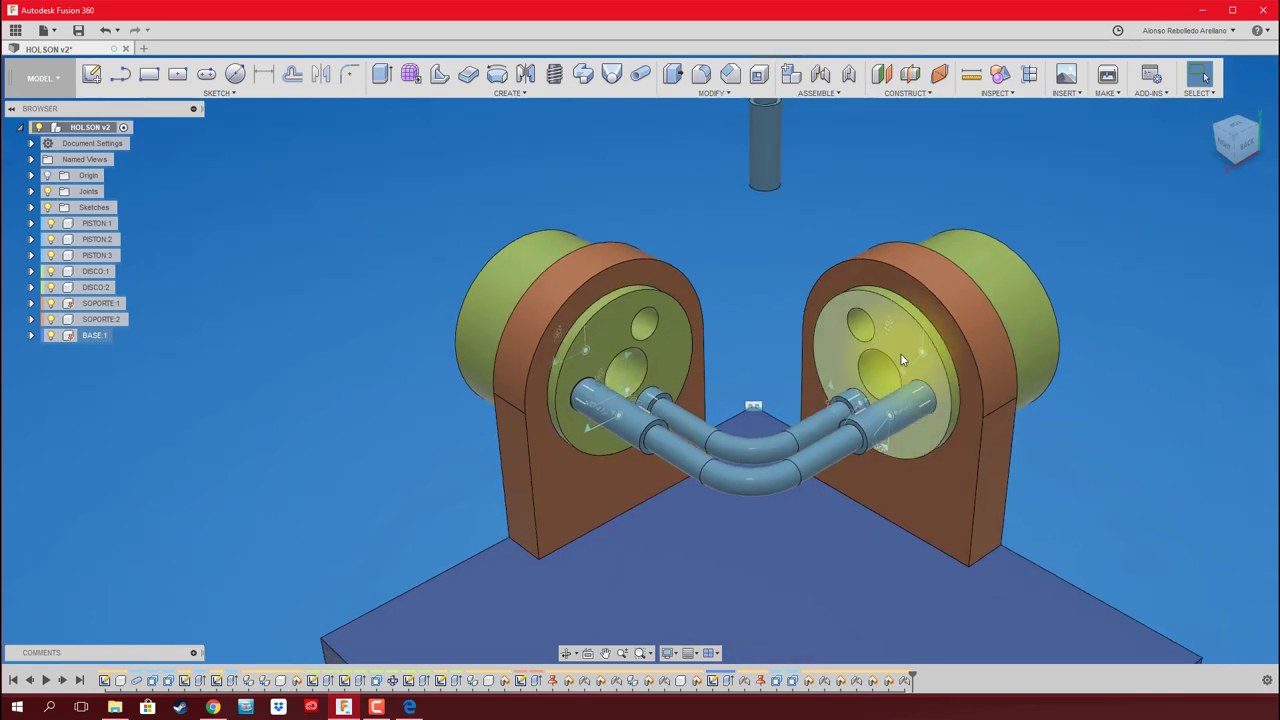
{"action": "mouse_move", "coordinate": [914, 350]}
{"action": "left_mouse_down"}
{"action": "mouse_move", "coordinate": [804, 452]}
{"action": "mouse_move", "coordinate": [901, 457]}
{"action": "mouse_move", "coordinate": [894, 514]}
{"action": "mouse_move", "coordinate": [821, 534]}
{"action": "left_mouse_up"}
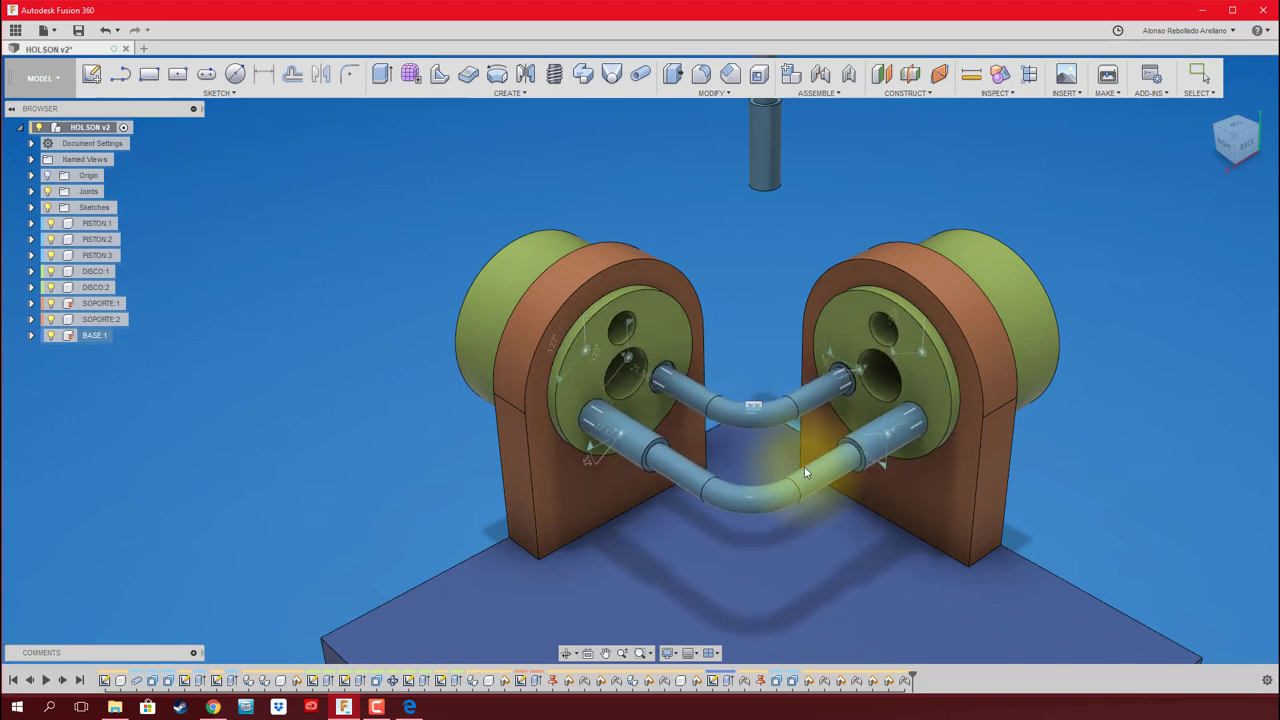
{"action": "mouse_move", "coordinate": [837, 476]}
{"action": "left_mouse_down"}
{"action": "mouse_move", "coordinate": [876, 498]}
{"action": "mouse_move", "coordinate": [792, 398]}
{"action": "mouse_move", "coordinate": [838, 275]}
{"action": "mouse_move", "coordinate": [776, 245]}
{"action": "left_mouse_up"}
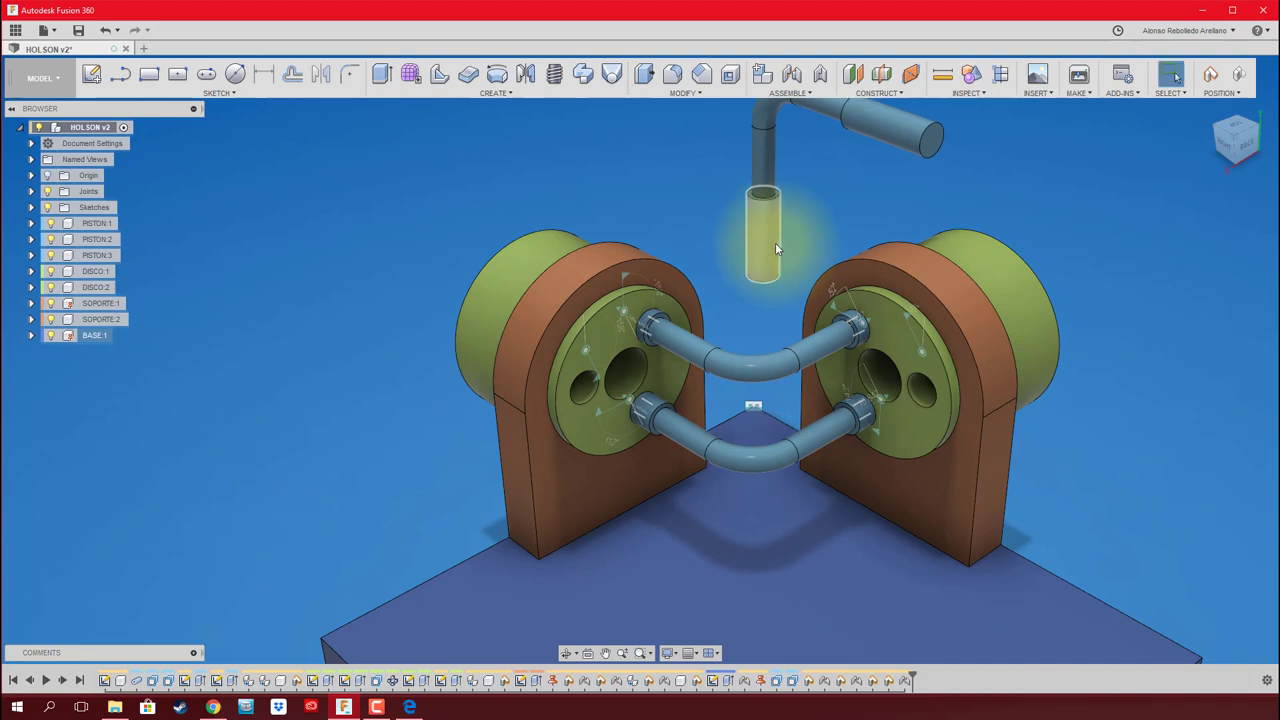
Join a piston end to a disc hole with a flipped cylindrical joint and test it
{"action": "left_click", "coordinate": [818, 75]}
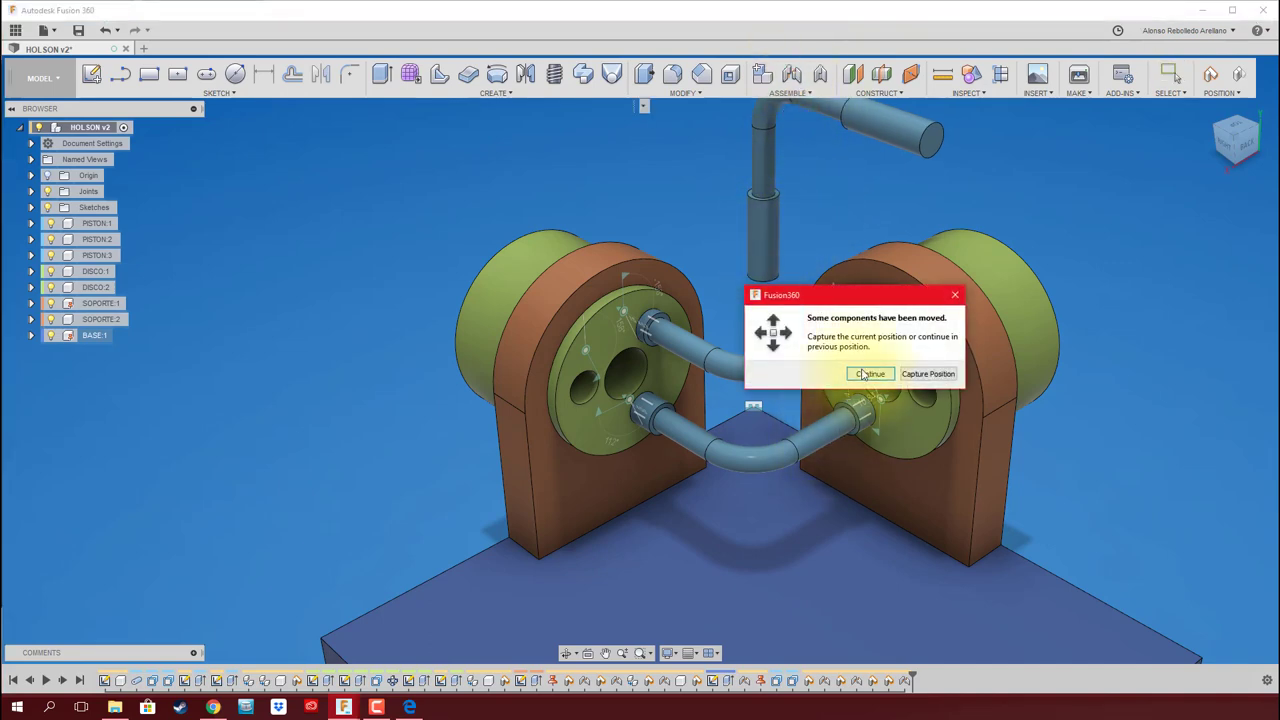
{"action": "left_click", "coordinate": [866, 374]}
{"action": "left_click", "coordinate": [766, 150]}
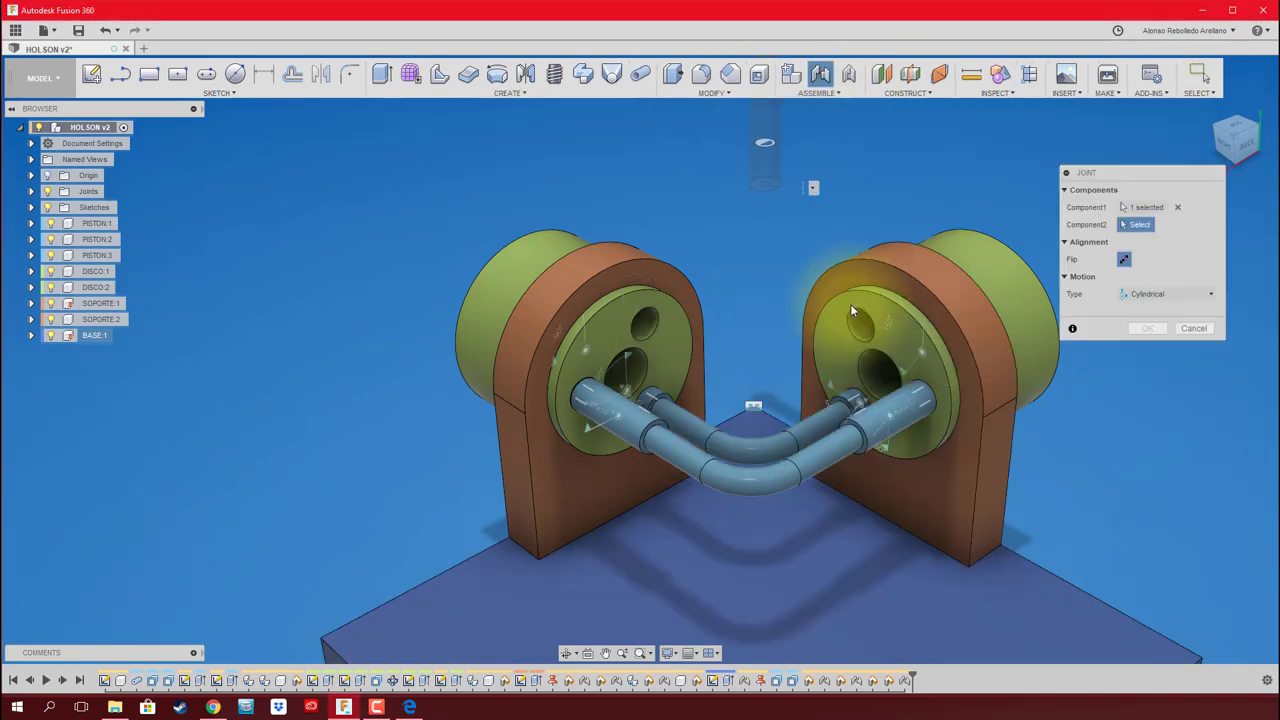
{"action": "left_click", "coordinate": [870, 338]}
{"action": "left_click", "coordinate": [1126, 330]}
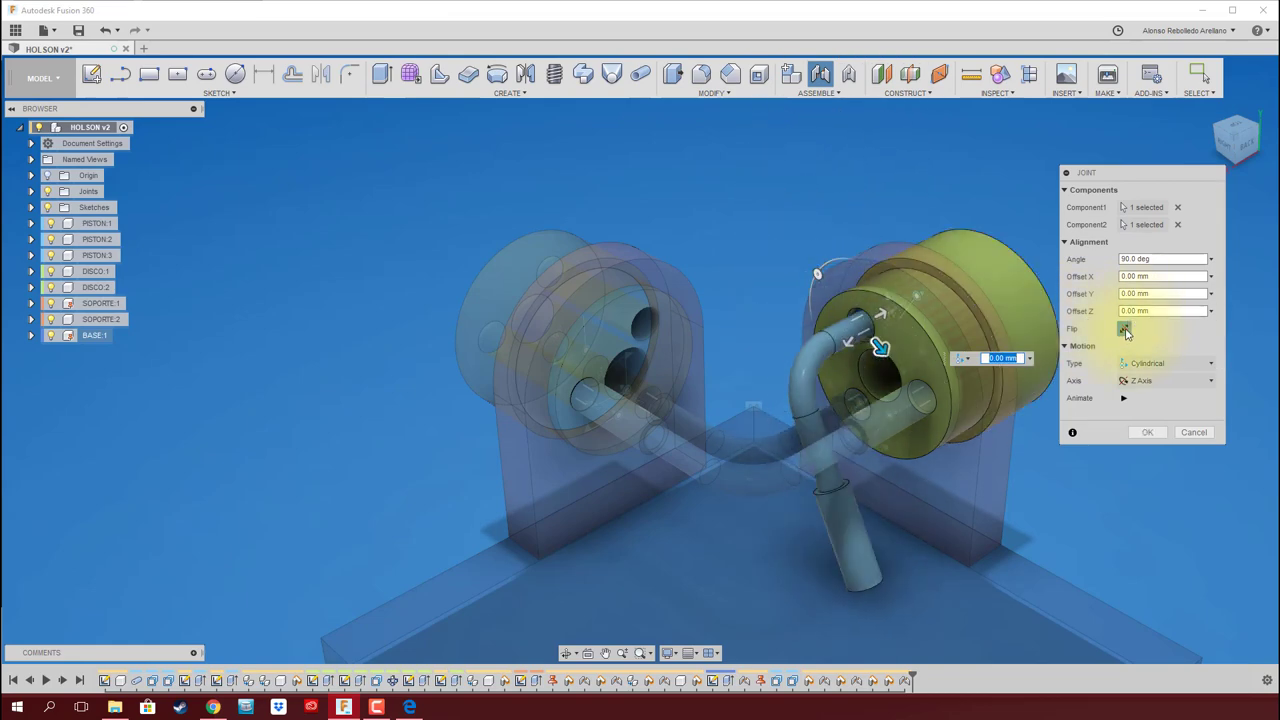
{"action": "left_click", "coordinate": [1148, 432]}
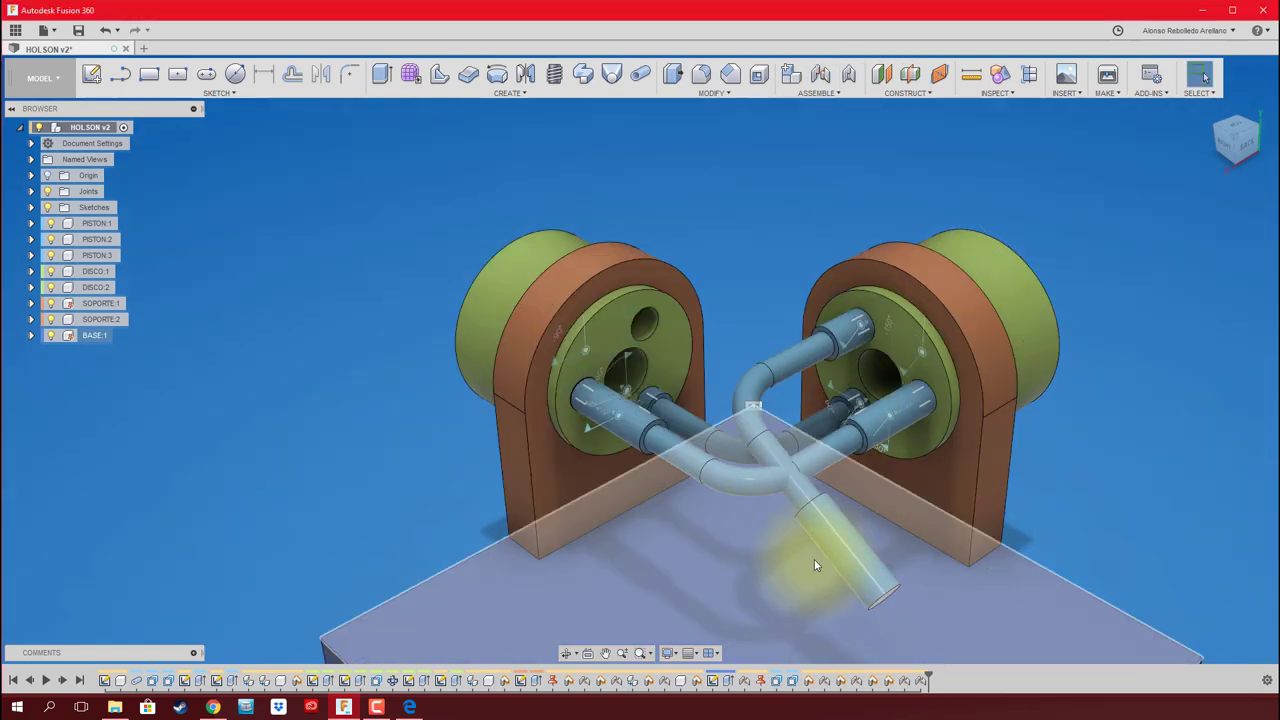
{"action": "mouse_move", "coordinate": [814, 559]}
{"action": "left_mouse_down"}
{"action": "mouse_move", "coordinate": [814, 469]}
{"action": "mouse_move", "coordinate": [633, 396]}
{"action": "mouse_move", "coordinate": [1013, 488]}
{"action": "mouse_move", "coordinate": [770, 448]}
{"action": "mouse_move", "coordinate": [791, 347]}
{"action": "left_mouse_up"}
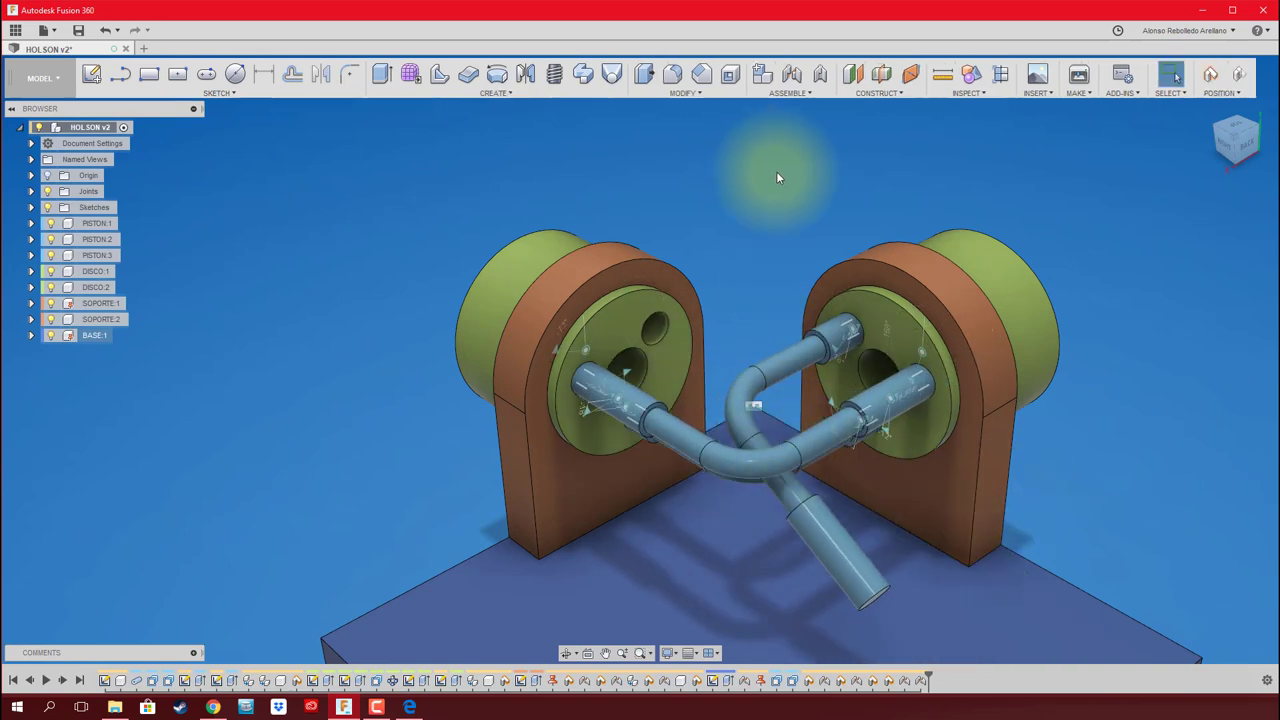
Join the other piston to the opposite disc with a flipped cylindrical joint
{"action": "left_click", "coordinate": [791, 84]}
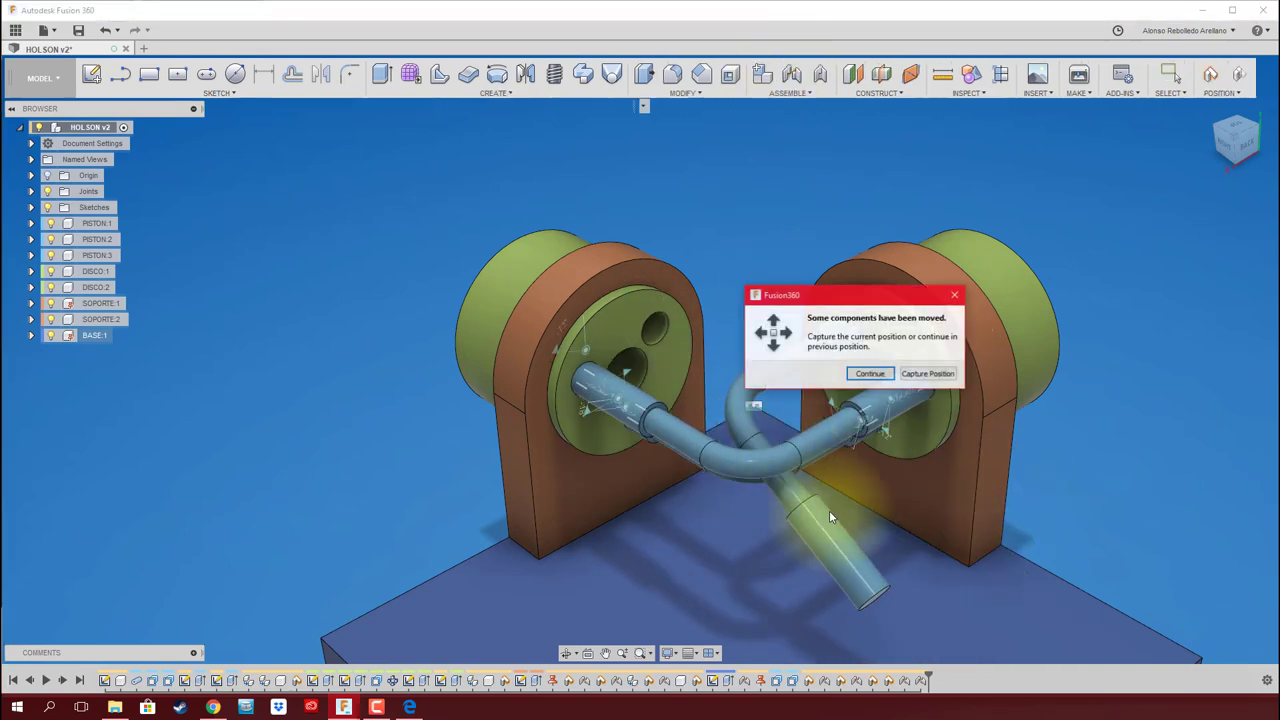
{"action": "left_click", "coordinate": [880, 378]}
{"action": "left_click", "coordinate": [845, 562]}
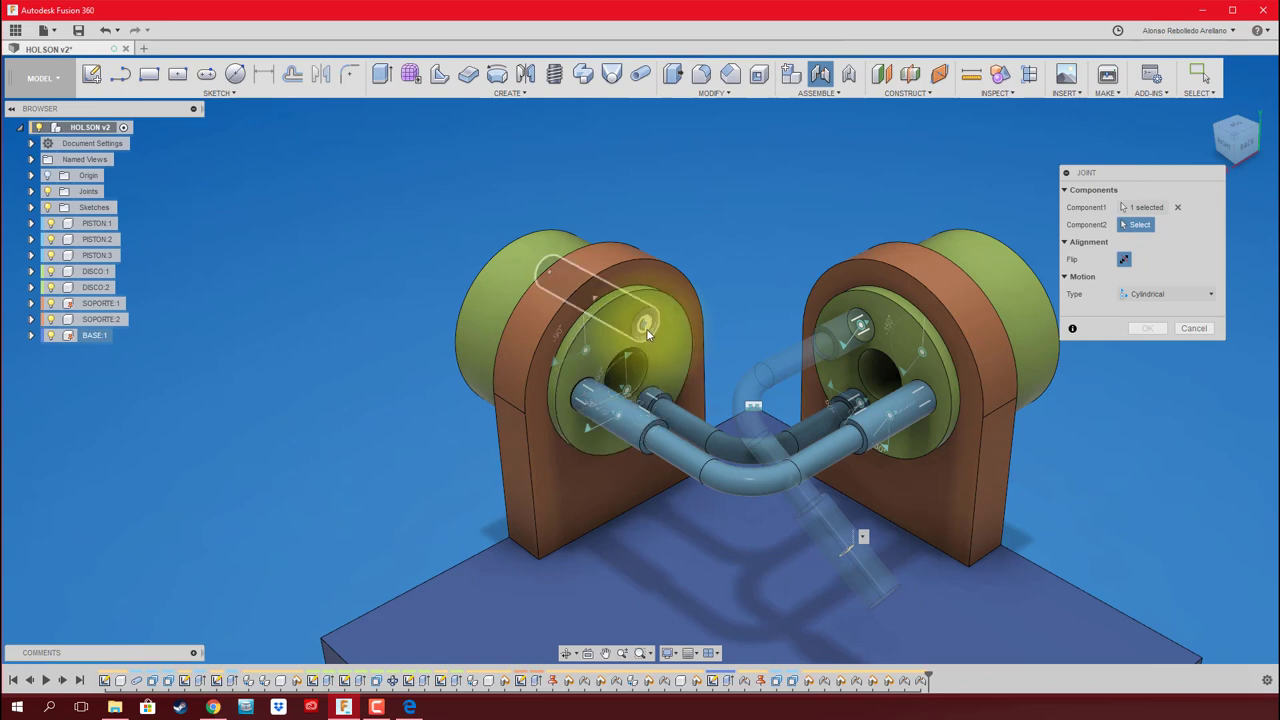
{"action": "left_click", "coordinate": [648, 331]}
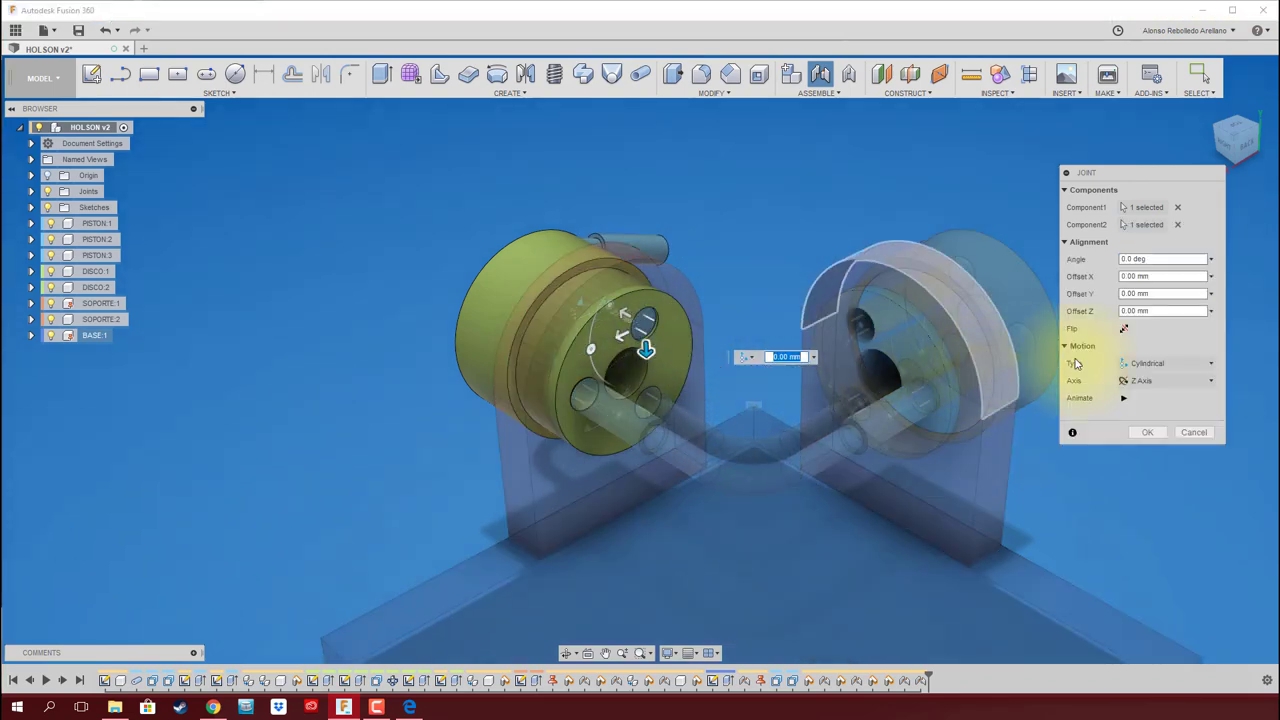
{"action": "left_click", "coordinate": [1123, 330]}
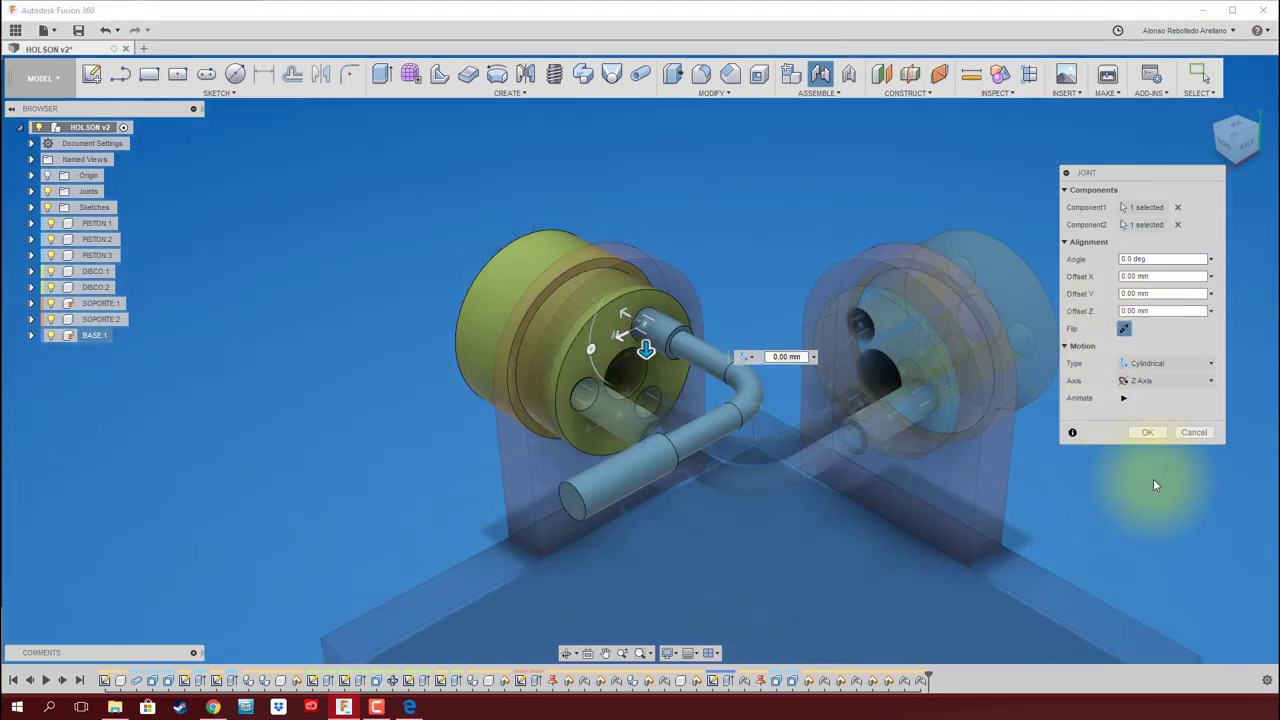
{"action": "left_click", "coordinate": [1150, 435]}
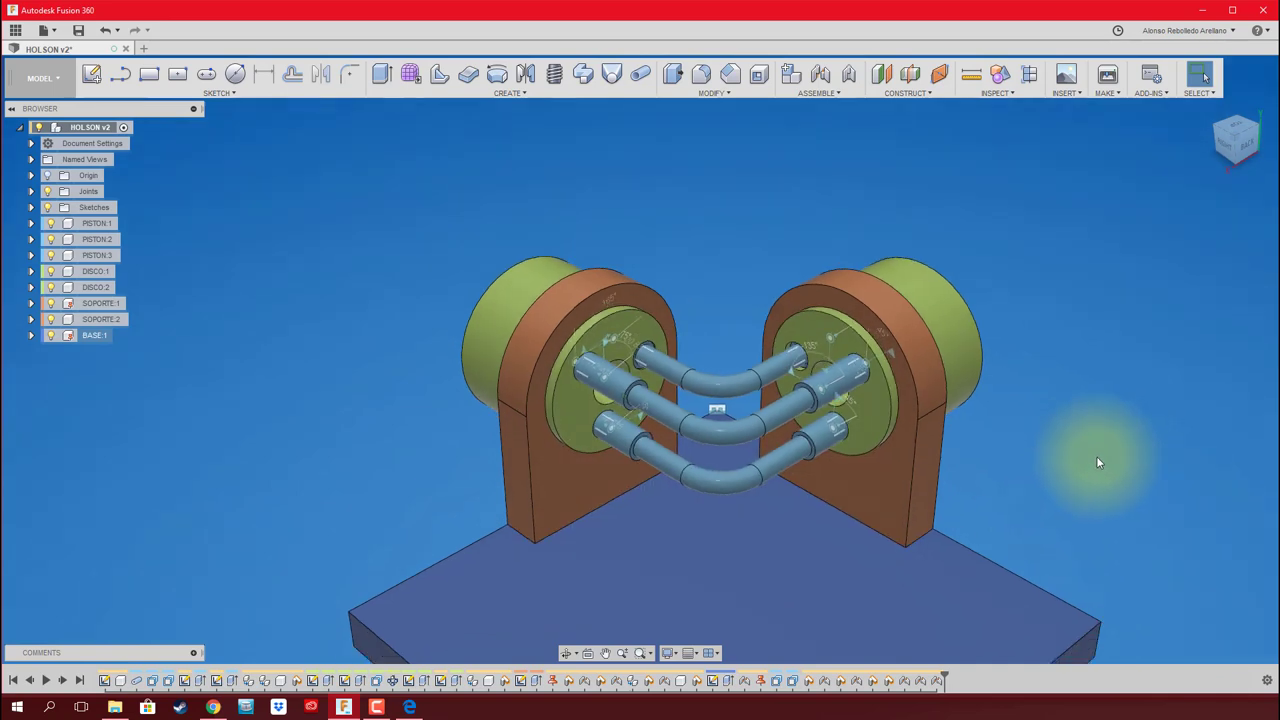
Orbit the model sideways and run Animate Model to preview the motion
{"action": "middle_click_drag", "start_coordinate": [1066, 464], "coordinate": [990, 455], "text": "shift"}
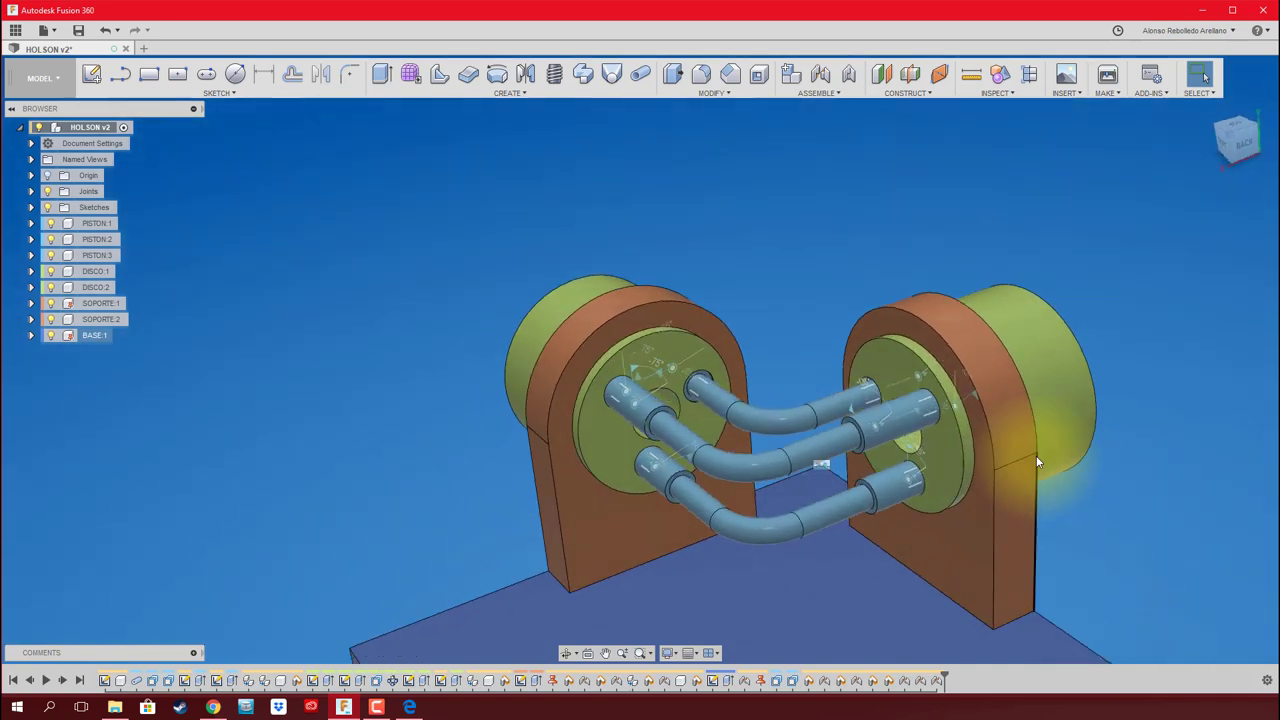
{"action": "right_click", "coordinate": [972, 429]}
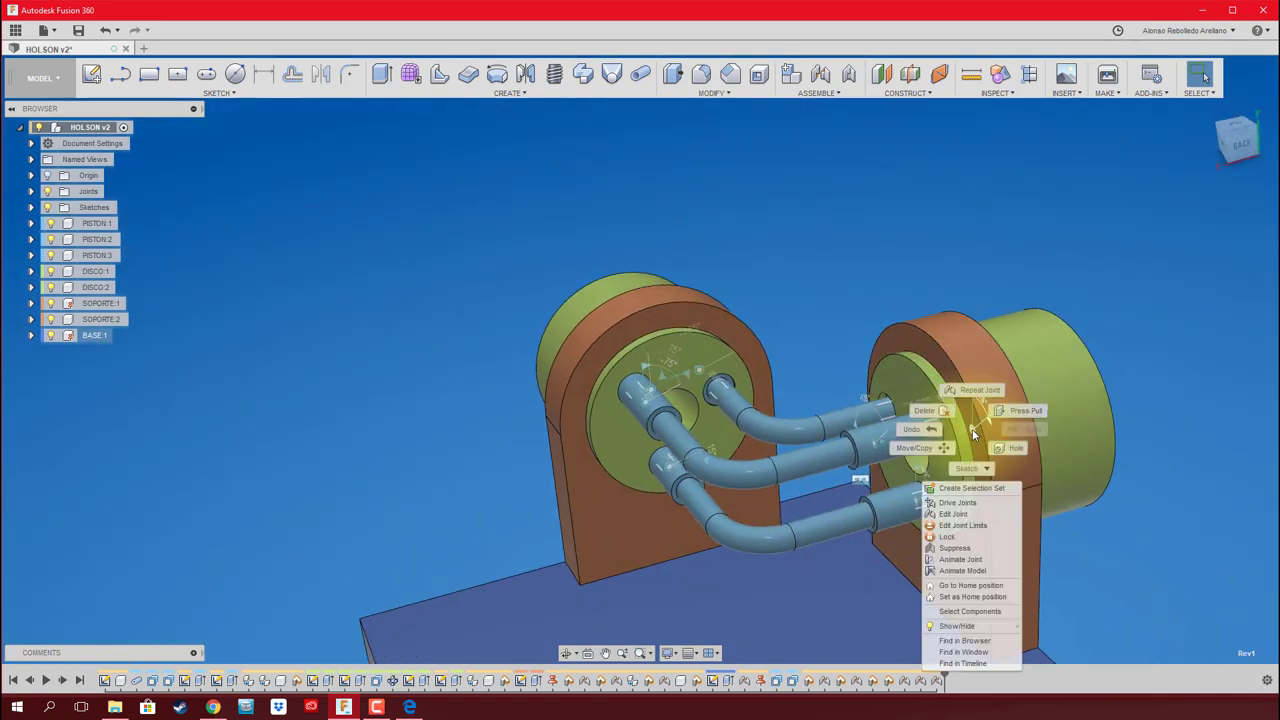
{"action": "left_click", "coordinate": [972, 572]}
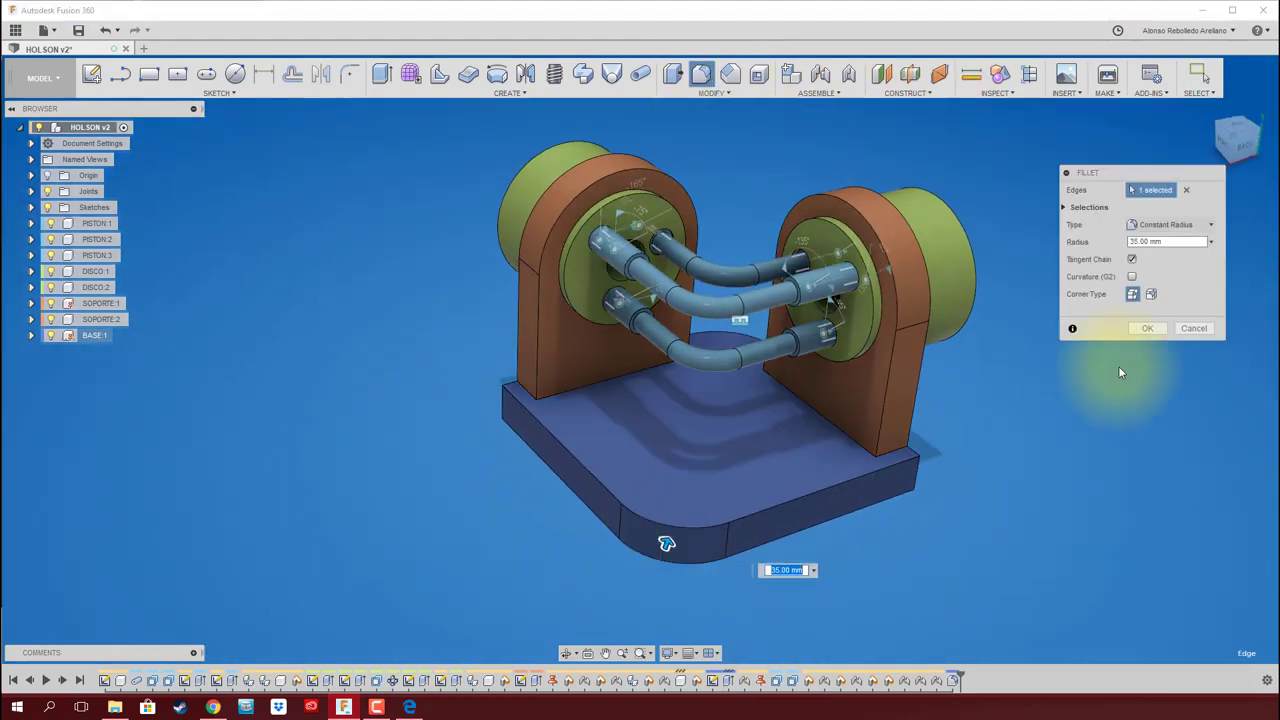
Apply the 35 mm fillet to the base plate's corner edges
{"action": "left_click", "coordinate": [1147, 328]}
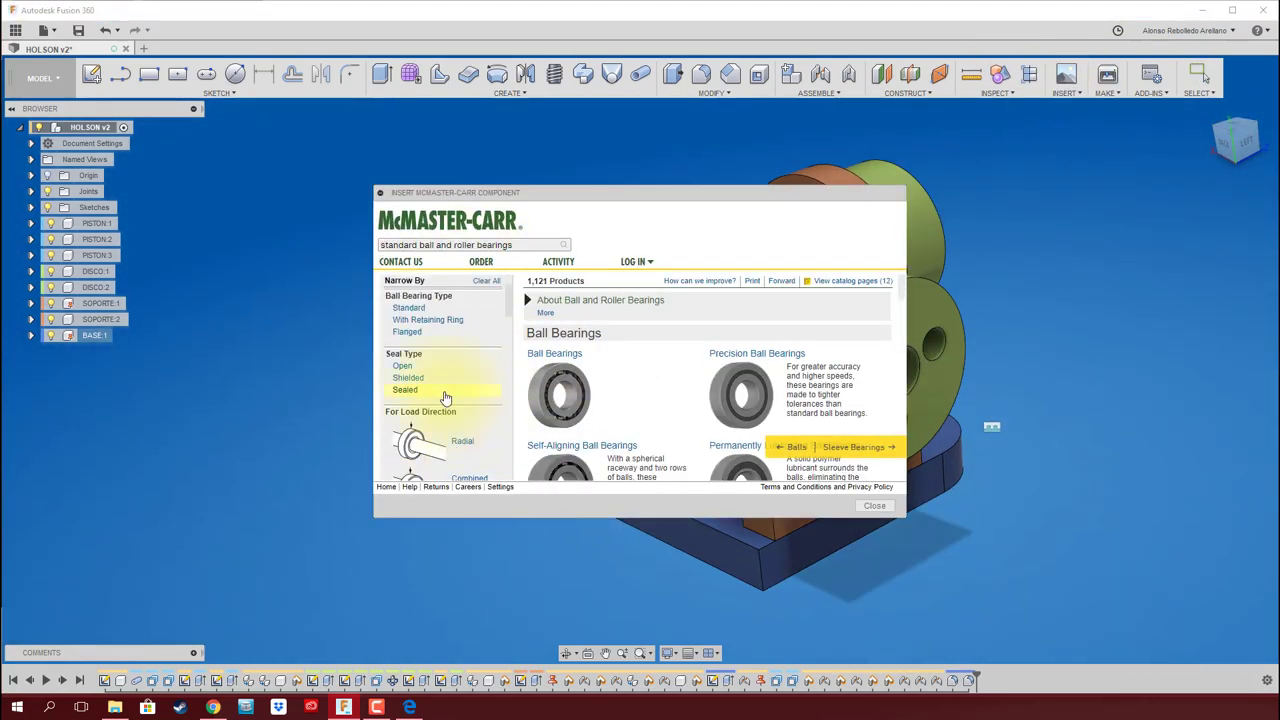
Filter the McMaster-Carr bearings to sealed types and open the 5972K91 bearing
{"action": "left_click", "coordinate": [445, 394]}
{"action": "left_click_drag", "start_coordinate": [907, 517], "coordinate": [1168, 616]}
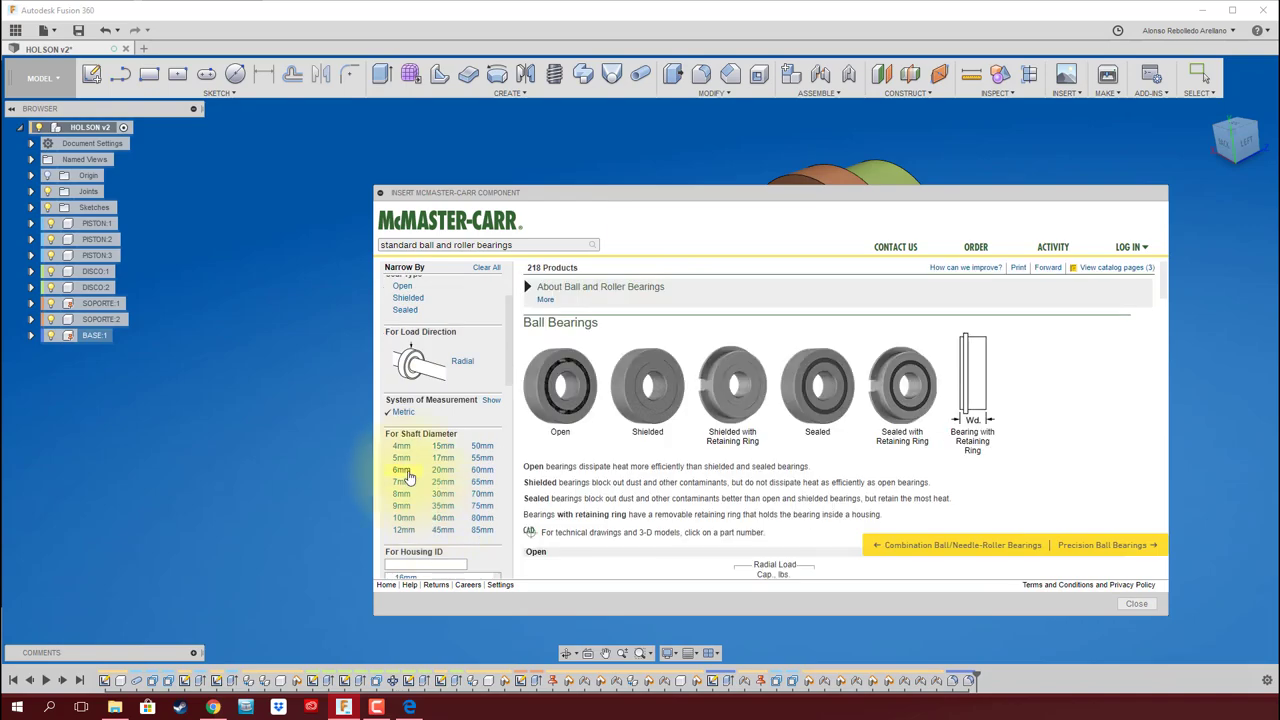
{"action": "left_click", "coordinate": [925, 489]}
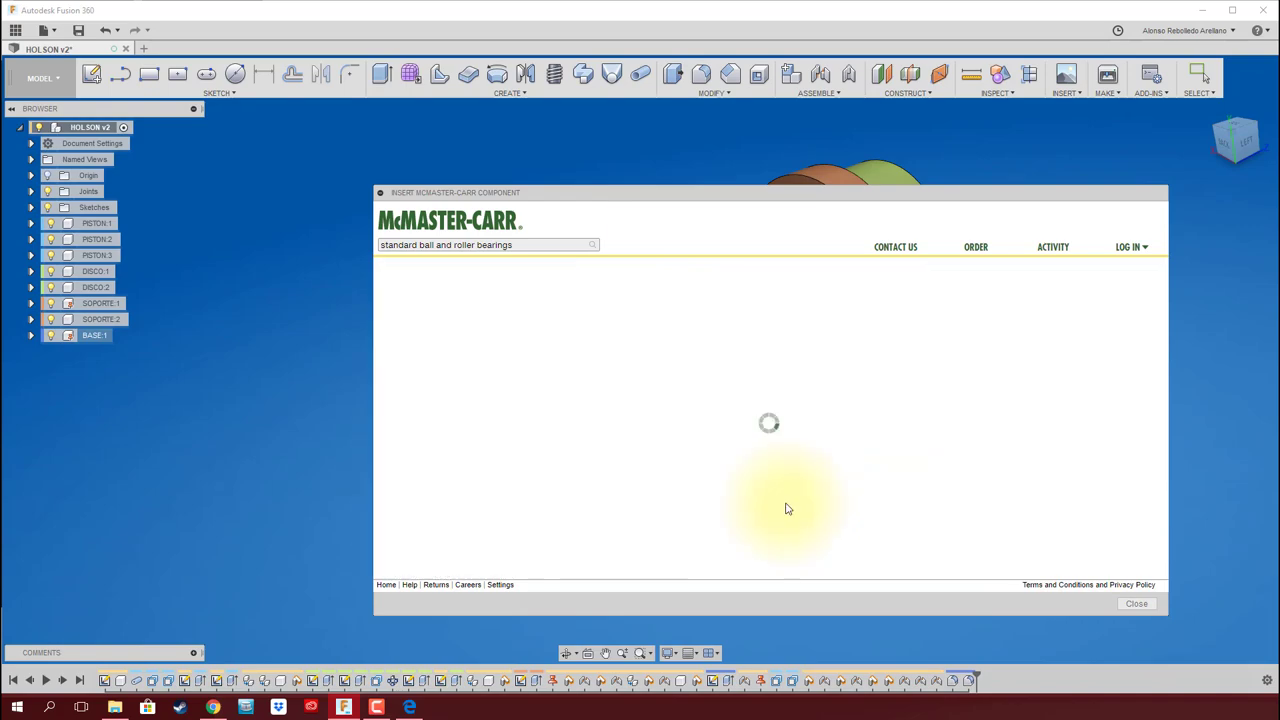
{"action": "scroll", "coordinate": [533, 329], "scroll_direction": "up", "scroll_amount": 5}
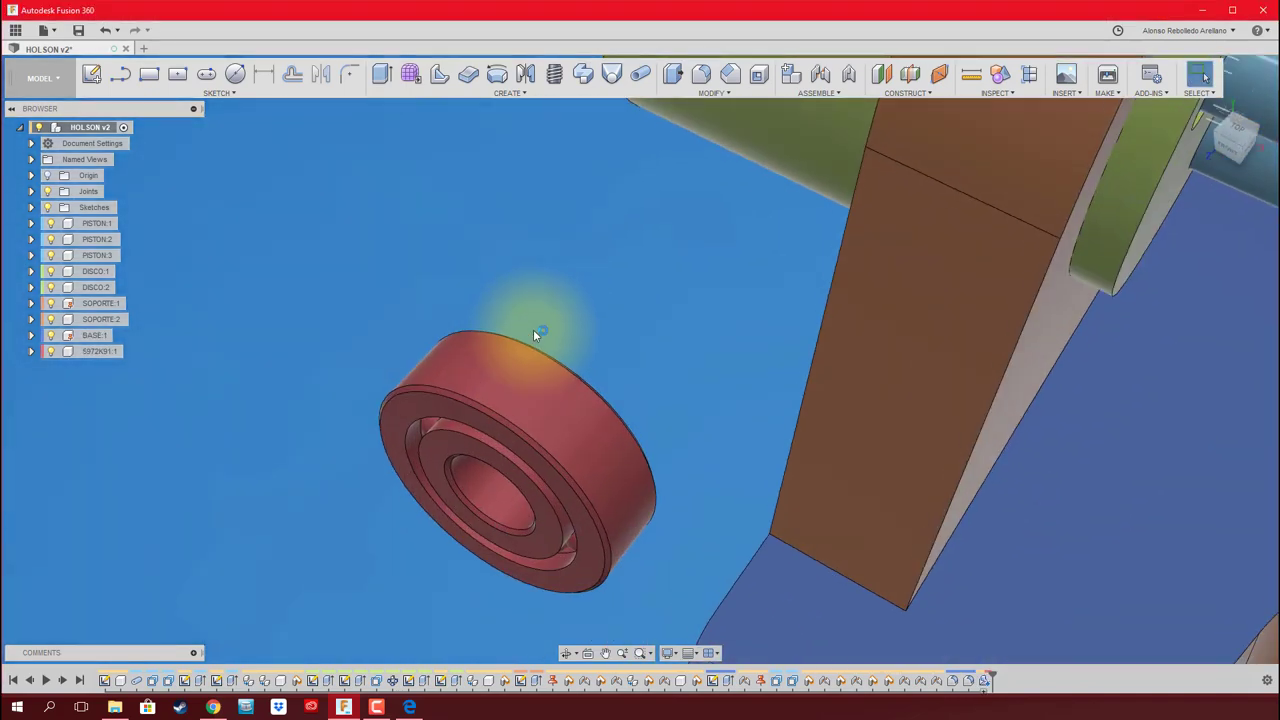
Place the inserted bearing and joint it into the disc hole
{"action": "middle_click_drag", "start_coordinate": [533, 329], "coordinate": [533, 222], "text": "shift"}
{"action": "left_click", "coordinate": [533, 222]}
{"action": "left_click", "coordinate": [728, 486]}
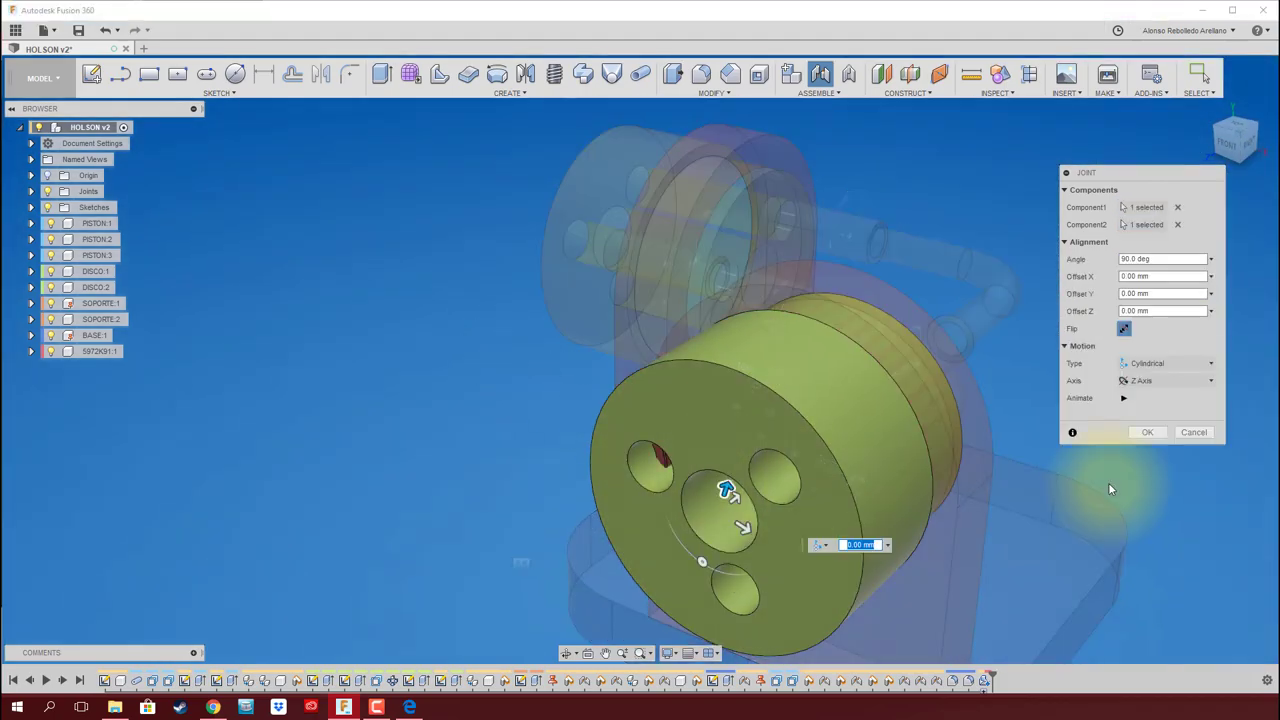
{"action": "left_click", "coordinate": [1143, 428]}
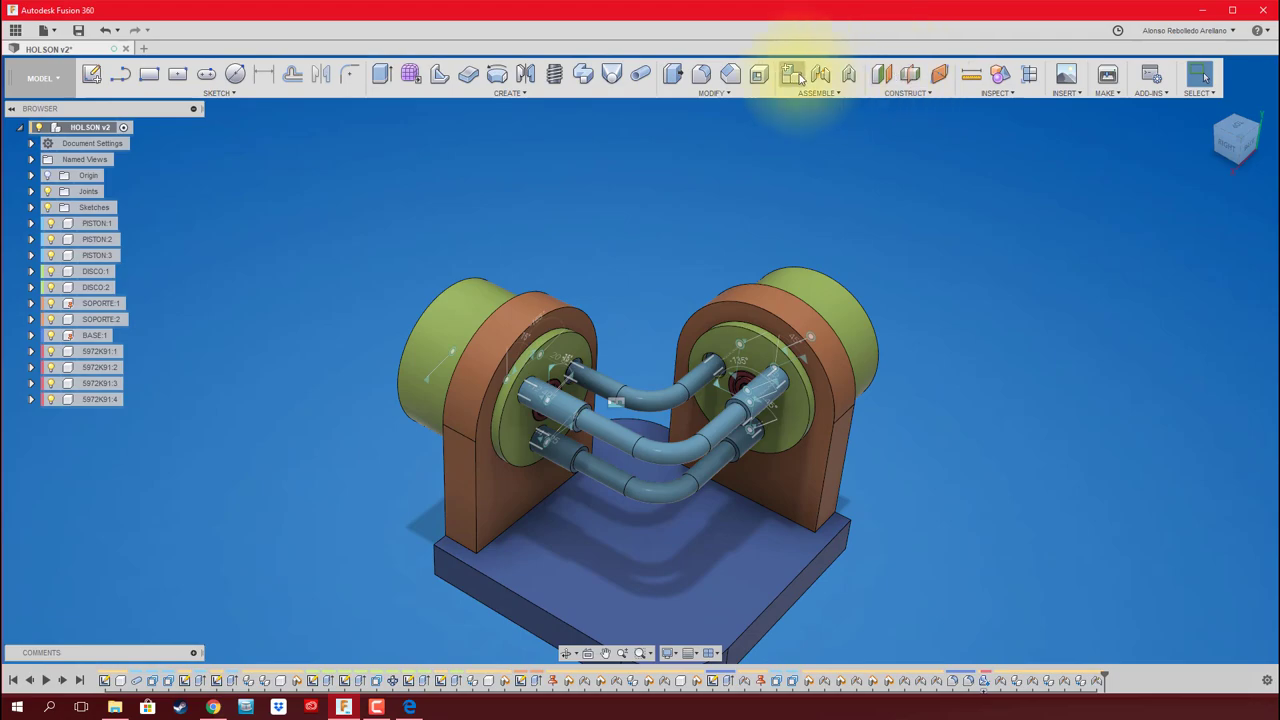
Create the BARRA component and extrude a circle on the bearing into a 160 mm shaft
{"action": "left_click", "coordinate": [795, 76]}
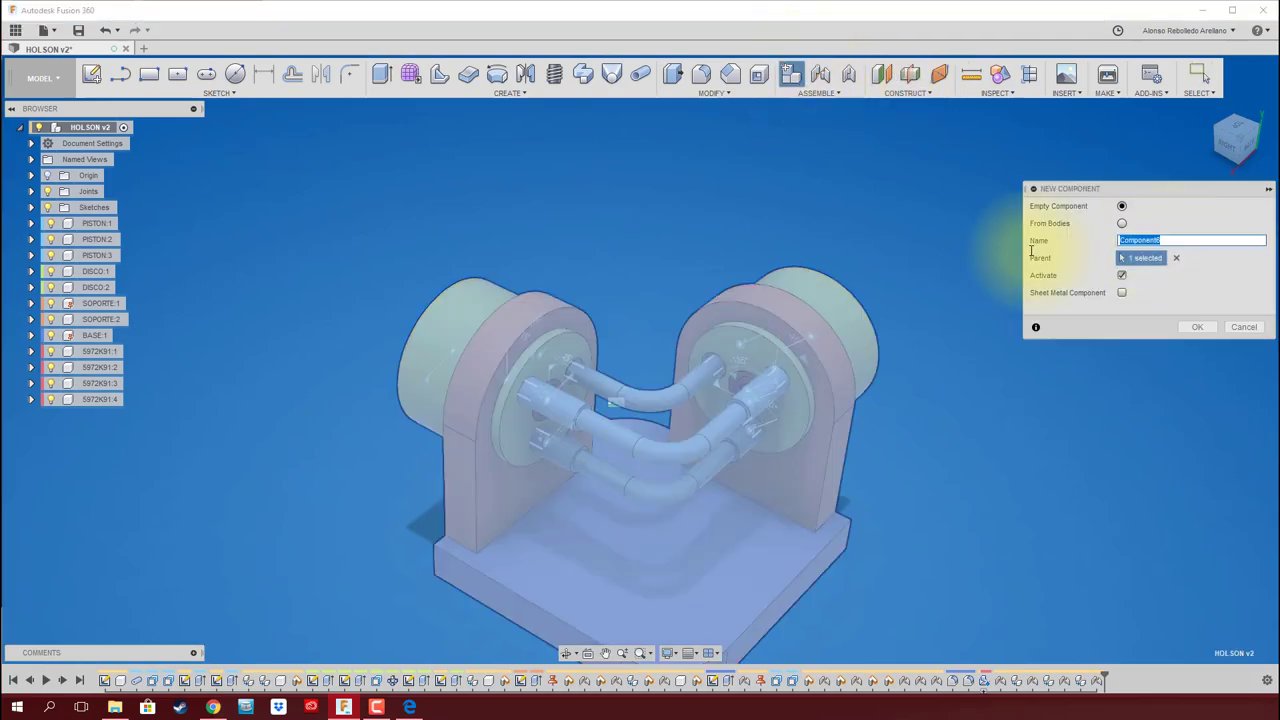
{"action": "left_click", "coordinate": [1216, 332]}
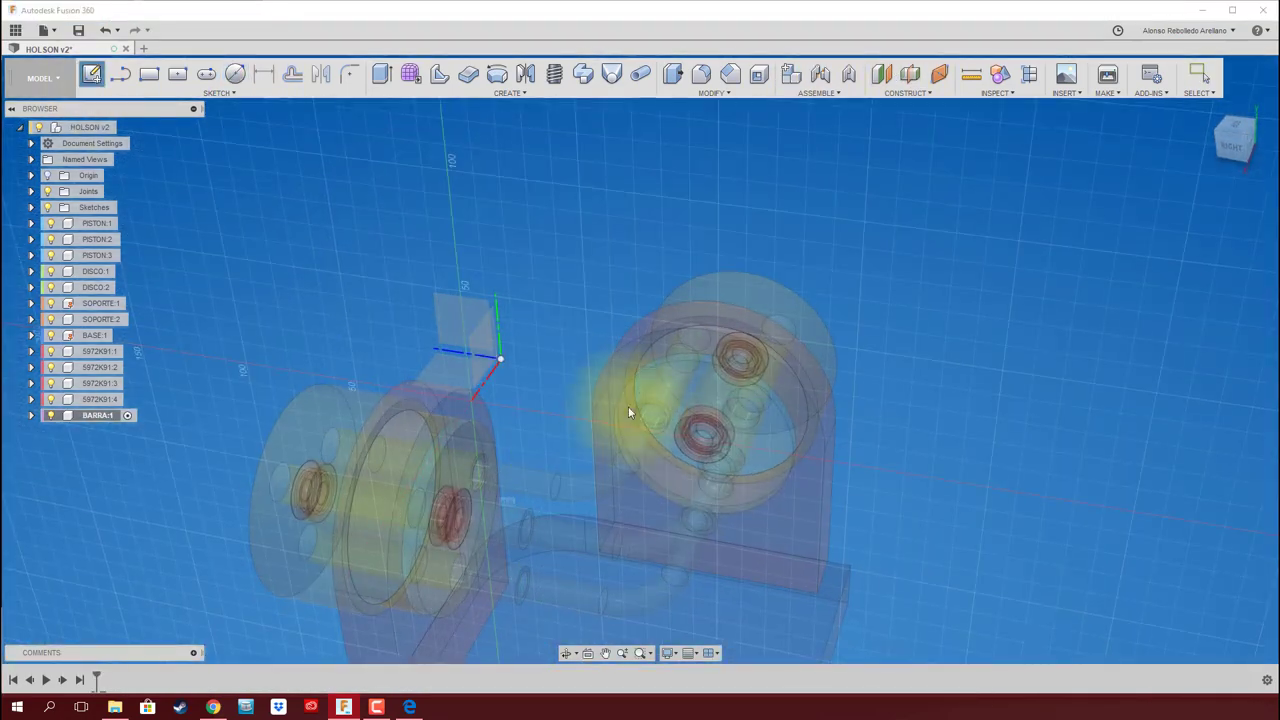
{"action": "left_click", "coordinate": [628, 412]}
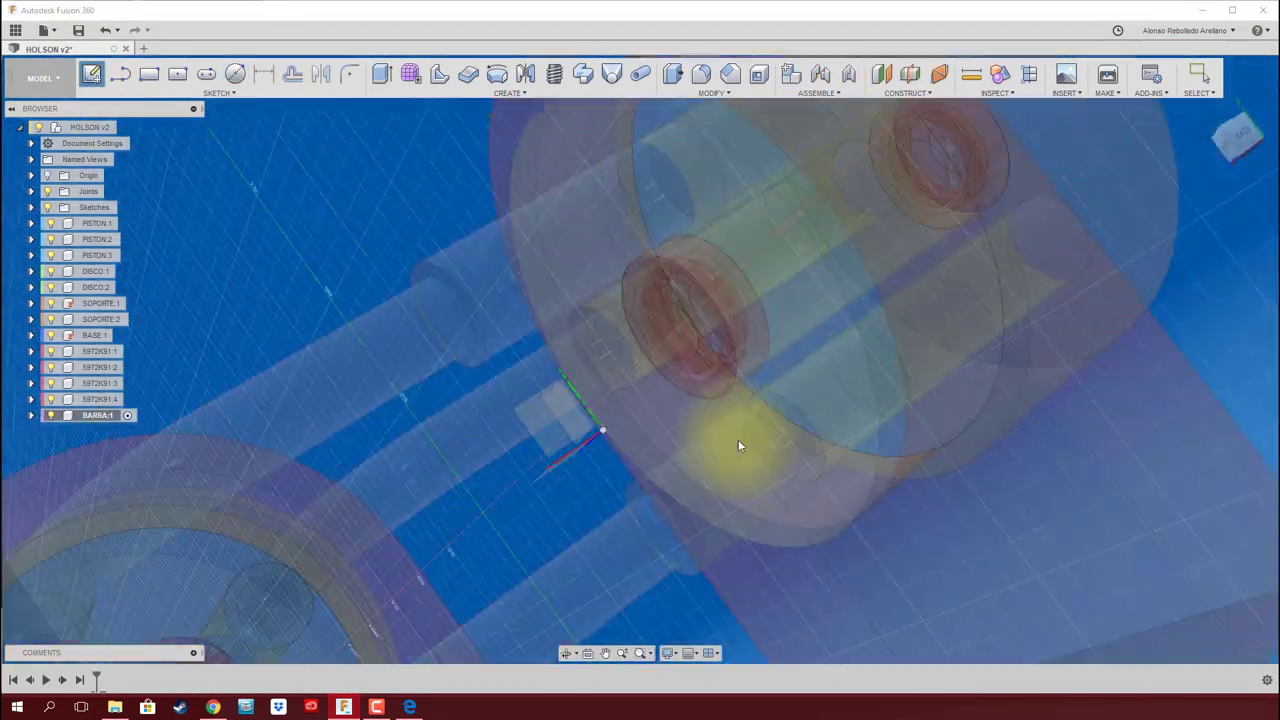
{"action": "key", "text": "c"}
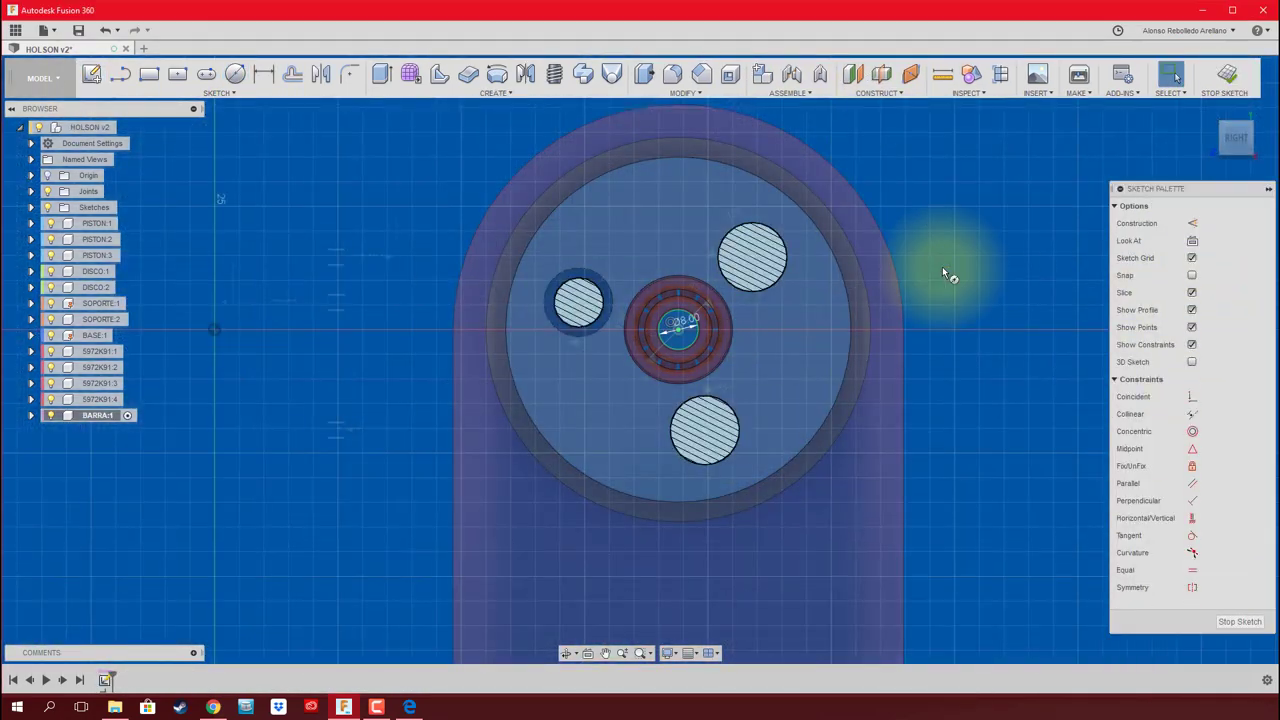
{"action": "key", "text": "e"}
{"action": "left_click", "coordinate": [586, 437]}
{"action": "left_click_drag", "start_coordinate": [586, 437], "coordinate": [1062, 458]}
{"action": "key", "text": "Return"}
Sketch a 40 mm circle on the shaft end and extrude it into a hub cylinder
{"action": "key", "text": "c"}
{"action": "left_click", "coordinate": [1058, 458]}
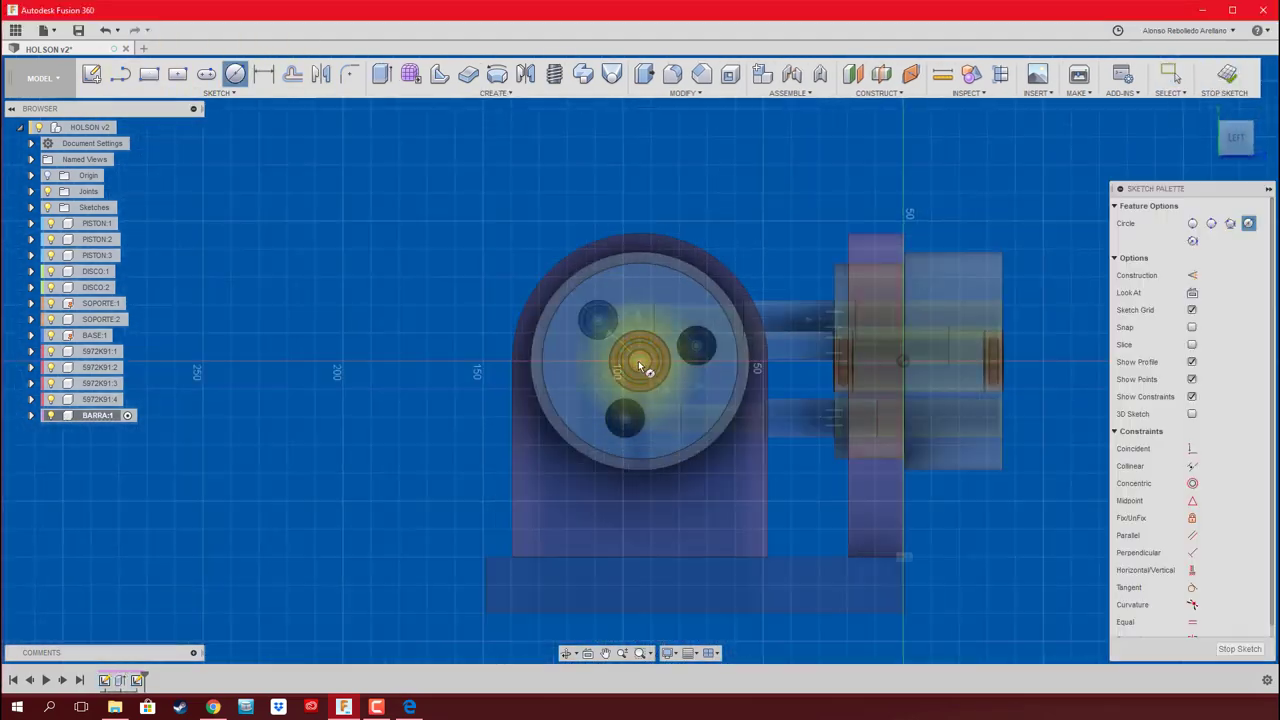
{"action": "left_click", "coordinate": [641, 361]}
{"action": "left_click", "coordinate": [675, 317]}
{"action": "key", "text": "e"}
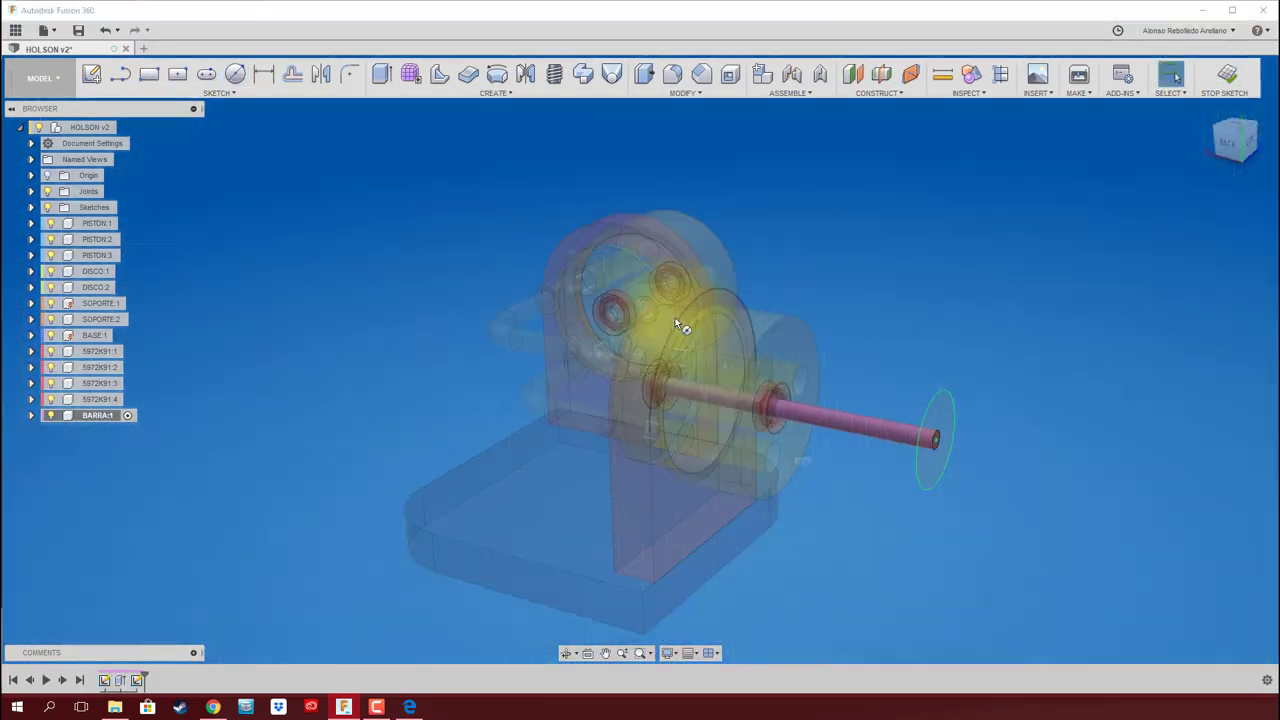
{"action": "left_click", "coordinate": [943, 443]}
{"action": "left_click_drag", "start_coordinate": [943, 443], "coordinate": [1020, 440]}
{"action": "key", "text": "Return"}
Chamfer the hub edge by 1 mm where the shaft meets the hub
{"action": "middle_click_drag", "start_coordinate": [864, 317], "coordinate": [760, 150], "text": "shift"}
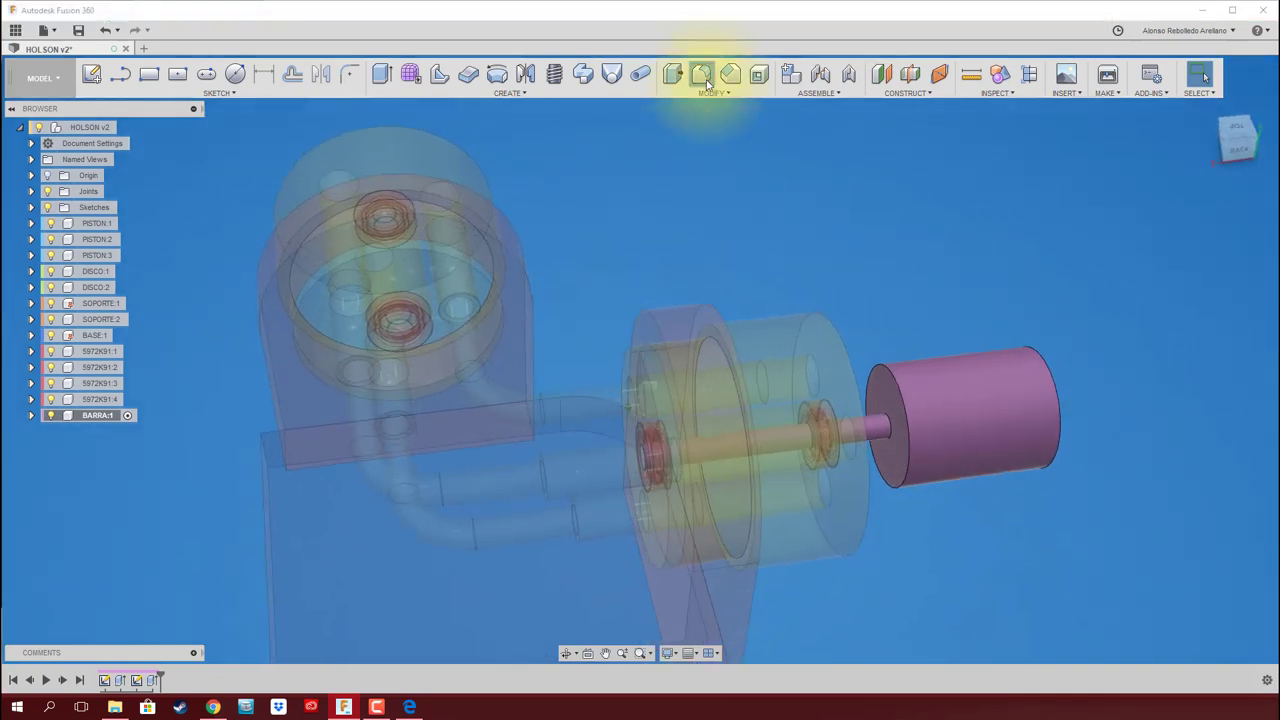
{"action": "left_click", "coordinate": [730, 73]}
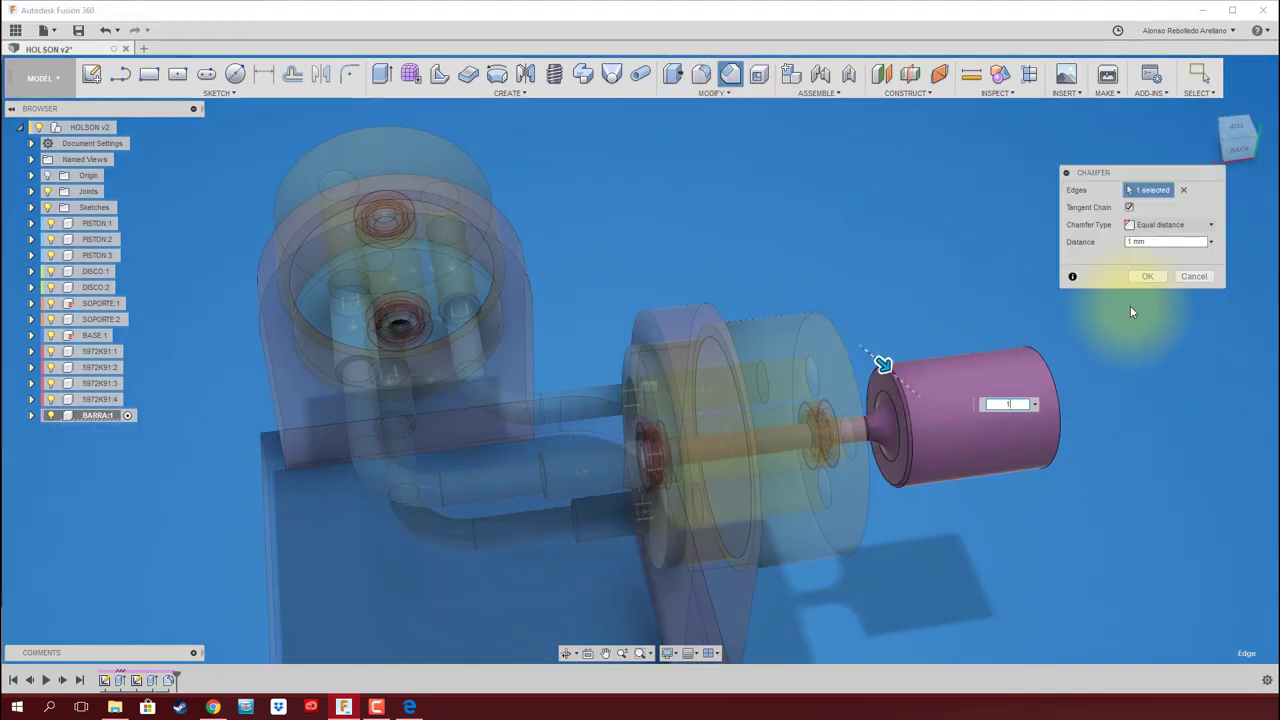
{"action": "key", "text": "Escape"}
{"action": "key", "text": "f"}
{"action": "key", "text": "Escape"}
{"action": "middle_click_drag", "start_coordinate": [1050, 355], "coordinate": [988, 343], "text": "shift"}
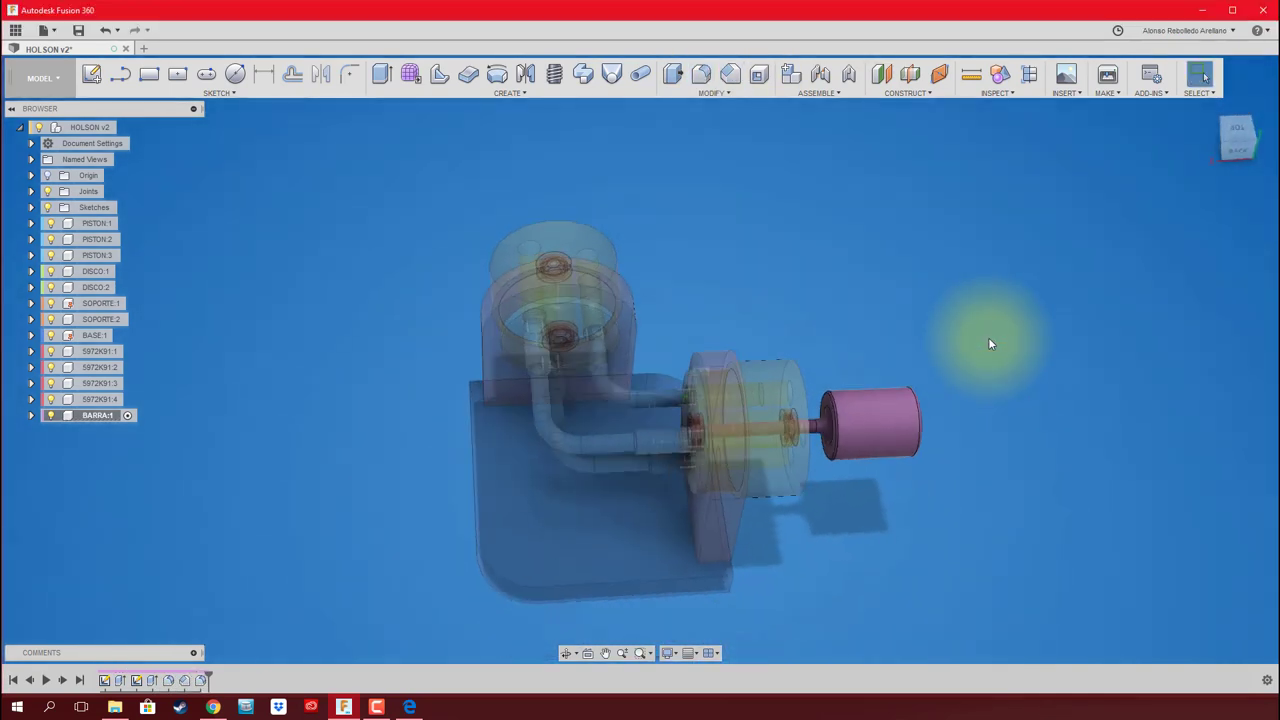
Isolate the BARRA component and create a construction plane tangent to the hub
{"action": "right_click", "coordinate": [97, 415]}
{"action": "left_click", "coordinate": [128, 503]}
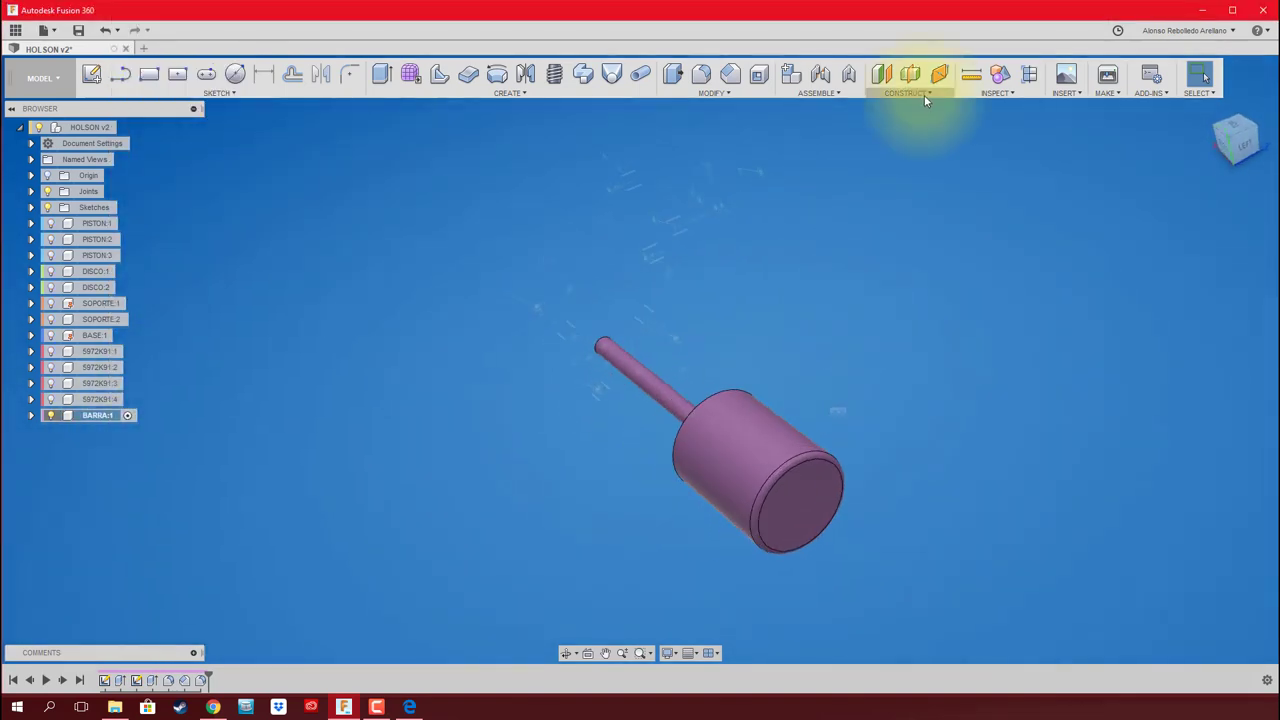
{"action": "left_click", "coordinate": [924, 95]}
{"action": "left_click", "coordinate": [897, 157]}
{"action": "left_click", "coordinate": [918, 212]}
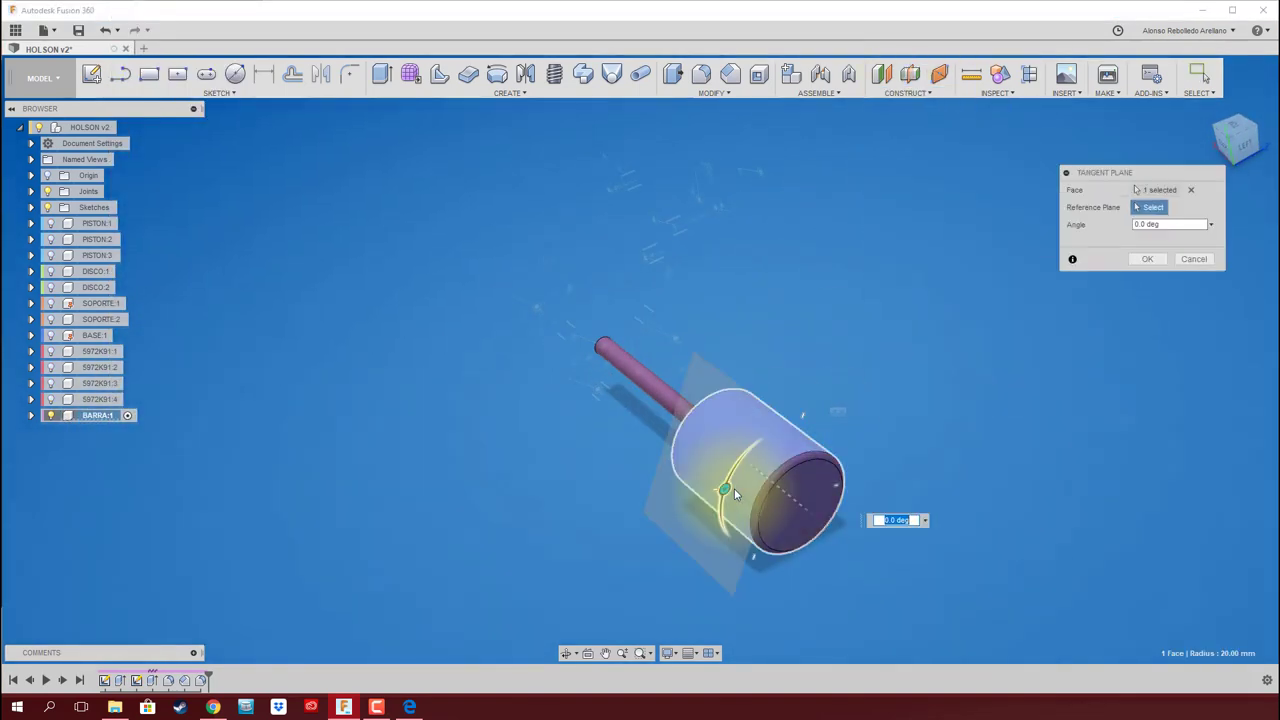
{"action": "key", "text": "Escape"}
{"action": "middle_click_drag", "start_coordinate": [734, 488], "coordinate": [960, 318], "text": "shift"}
{"action": "key", "text": "i"}
{"action": "left_click", "coordinate": [800, 405]}
Create an offset construction plane at -20 mm
{"action": "left_click", "coordinate": [1194, 421]}
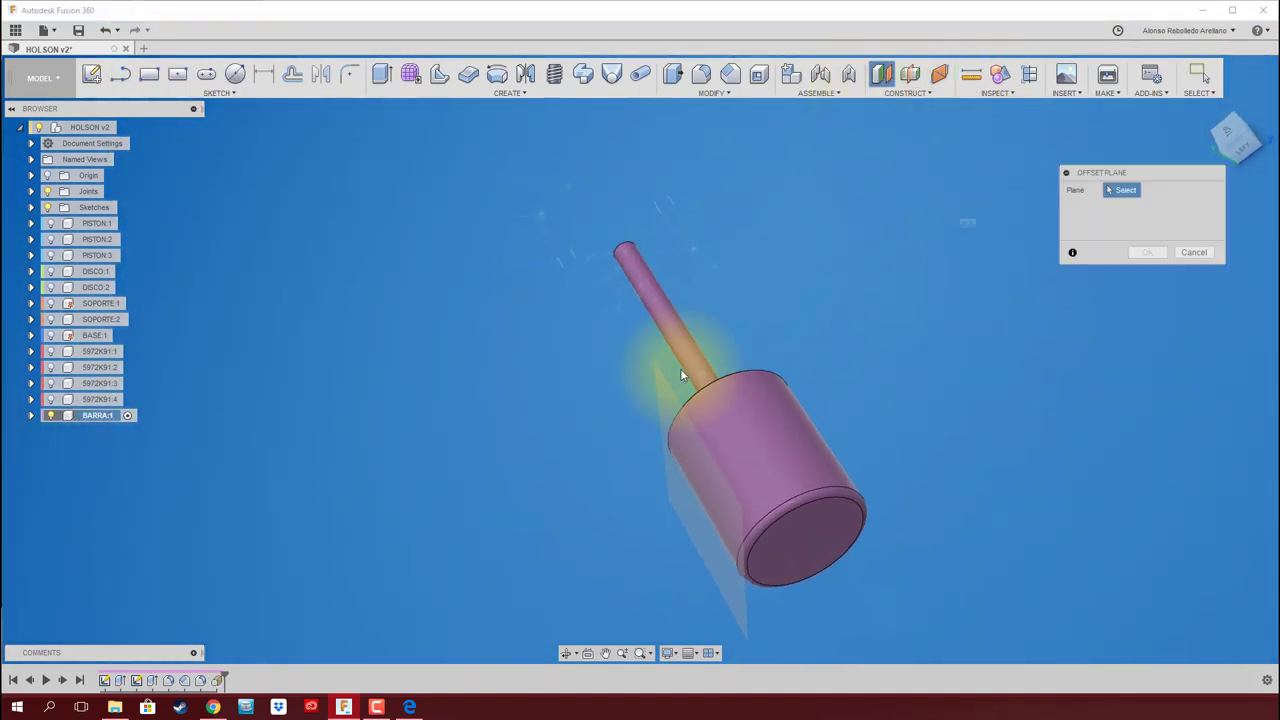
{"action": "left_click", "coordinate": [686, 371]}
{"action": "type", "text": "-20"}
{"action": "key", "text": "Return"}
Start a sketch on the offset plane using the Overall Slot tool
{"action": "middle_click_drag", "start_coordinate": [1078, 303], "coordinate": [698, 346], "text": "shift"}
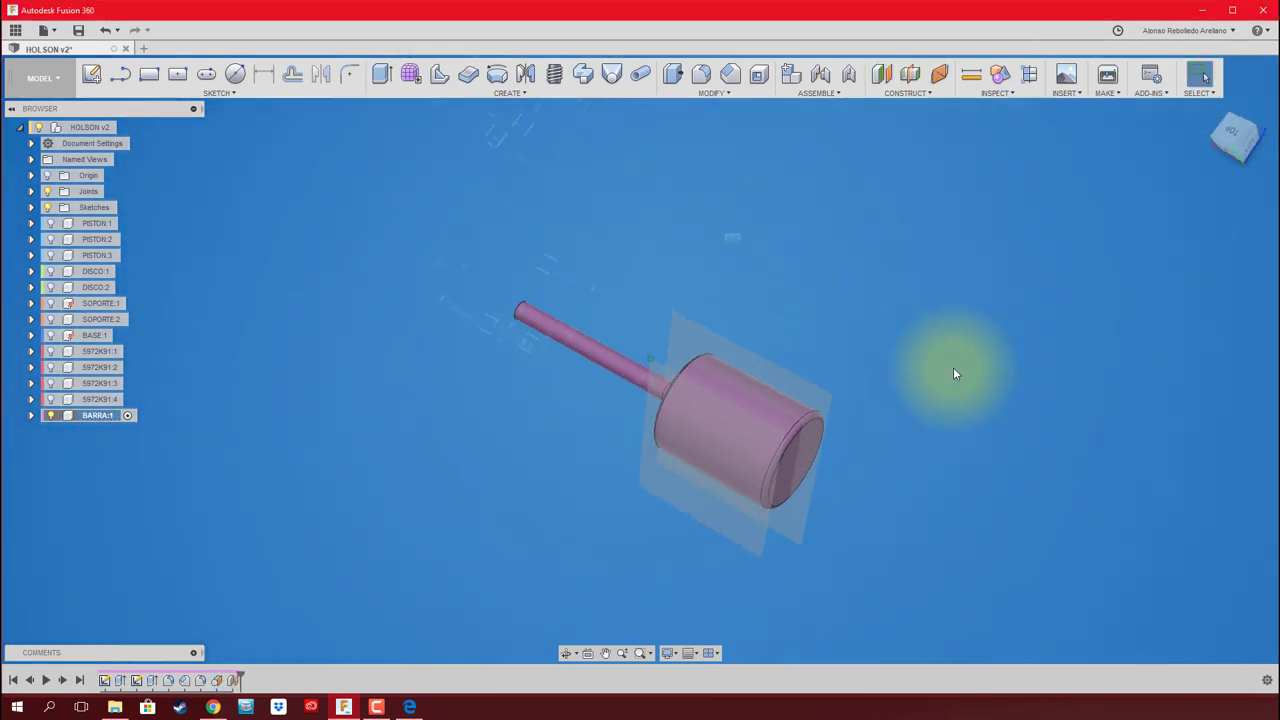
{"action": "left_click", "coordinate": [698, 346]}
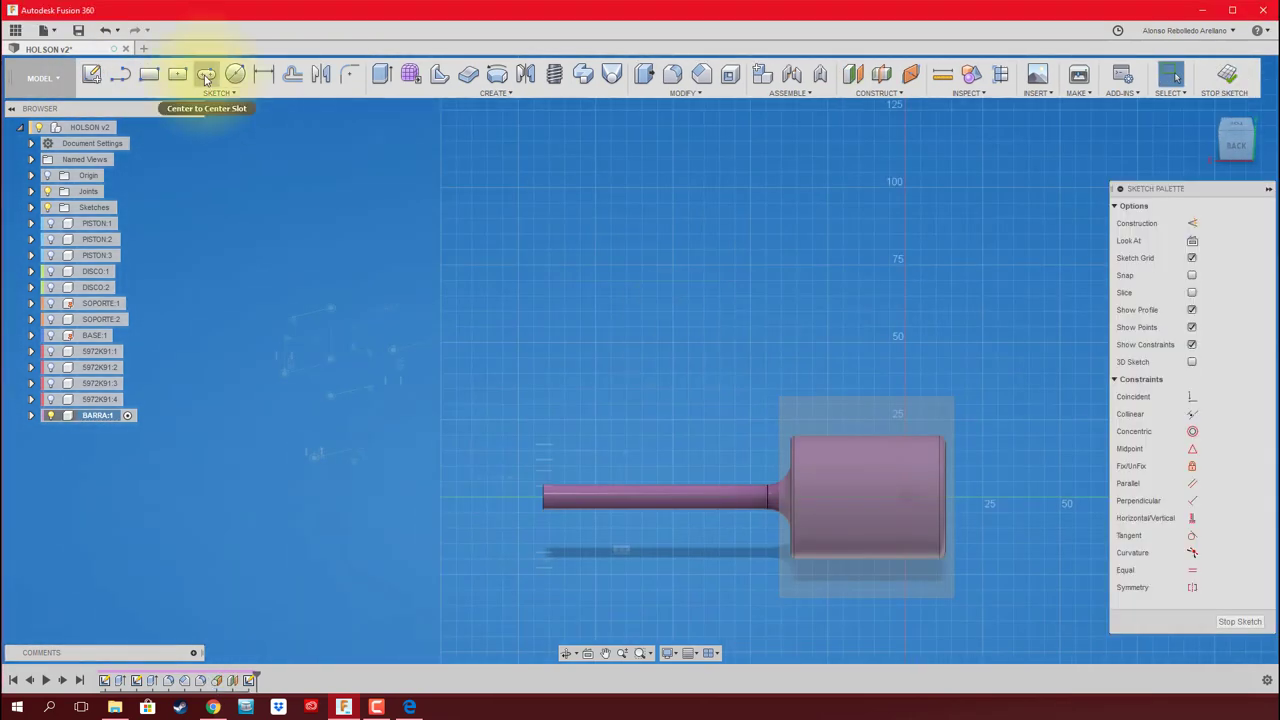
{"action": "left_click", "coordinate": [206, 73]}
{"action": "left_click", "coordinate": [810, 492]}
{"action": "left_click", "coordinate": [219, 93]}
{"action": "mouse_move", "coordinate": [99, 214]}
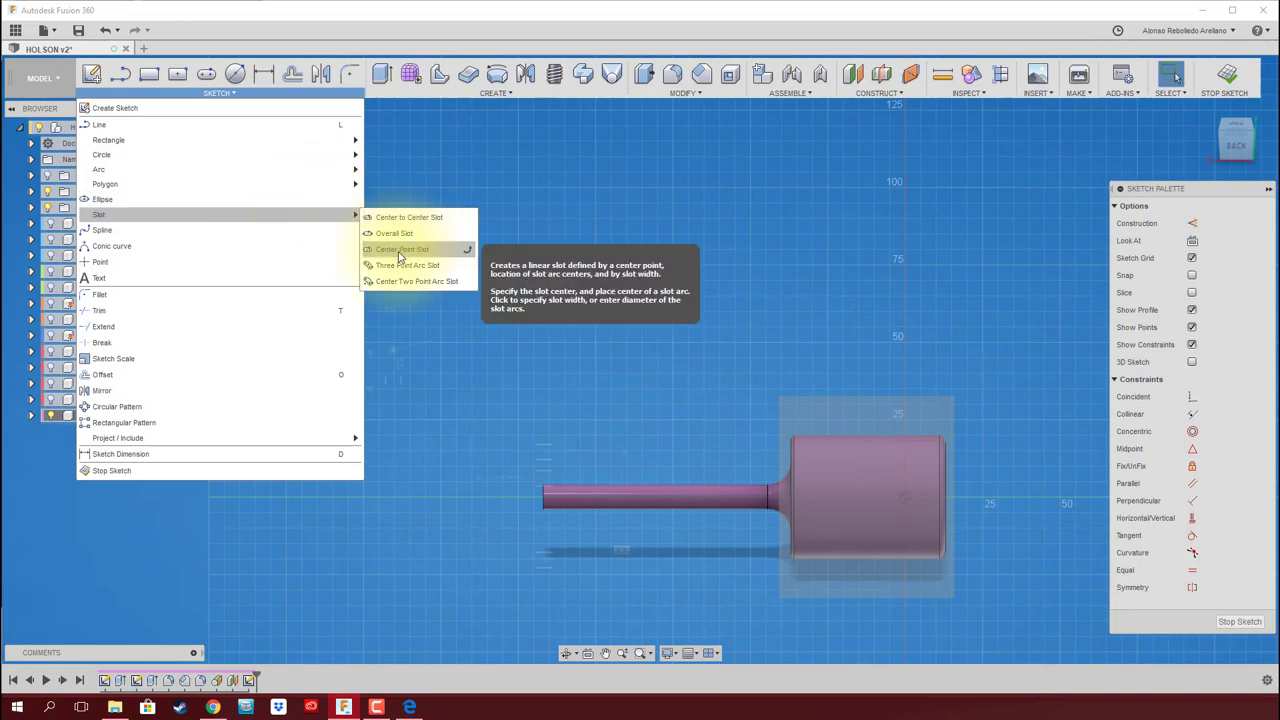
{"action": "left_click", "coordinate": [420, 240]}
Extrude the slot symmetrically 2 mm into the propeller blade
{"action": "left_click", "coordinate": [865, 280]}
{"action": "type", "text": "e"}
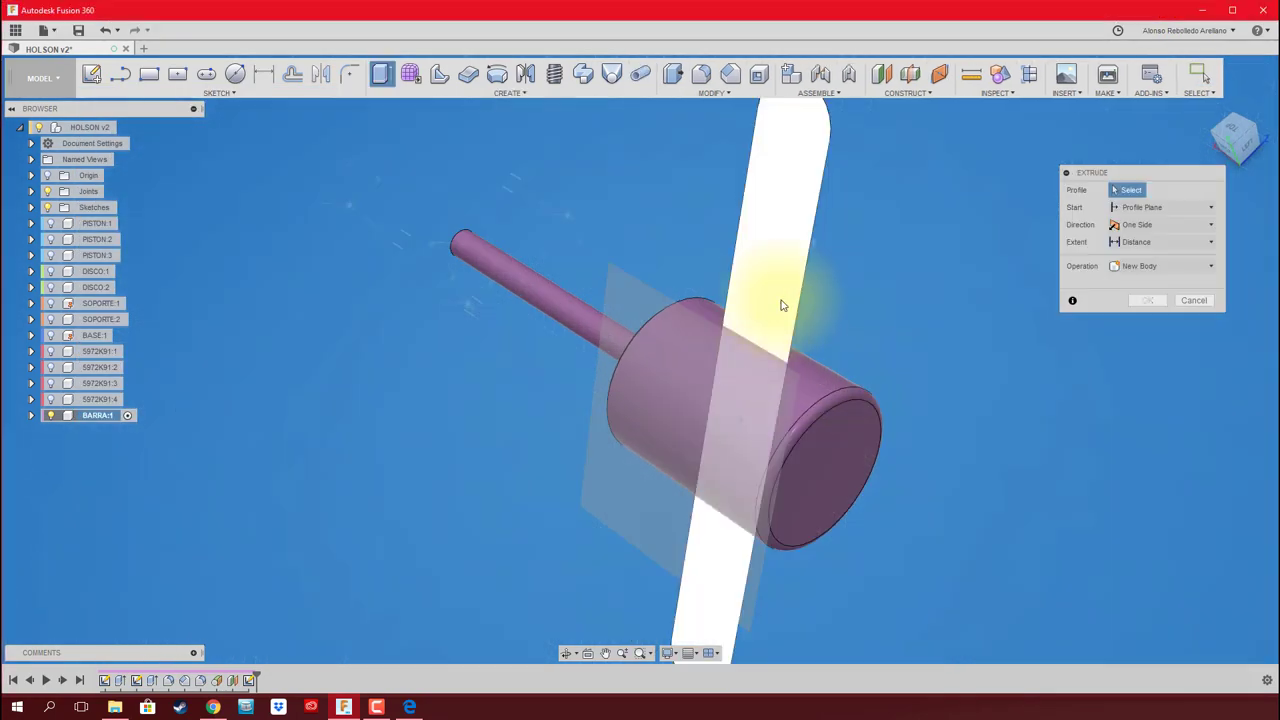
{"action": "type", "text": "2"}
{"action": "left_click", "coordinate": [1168, 274]}
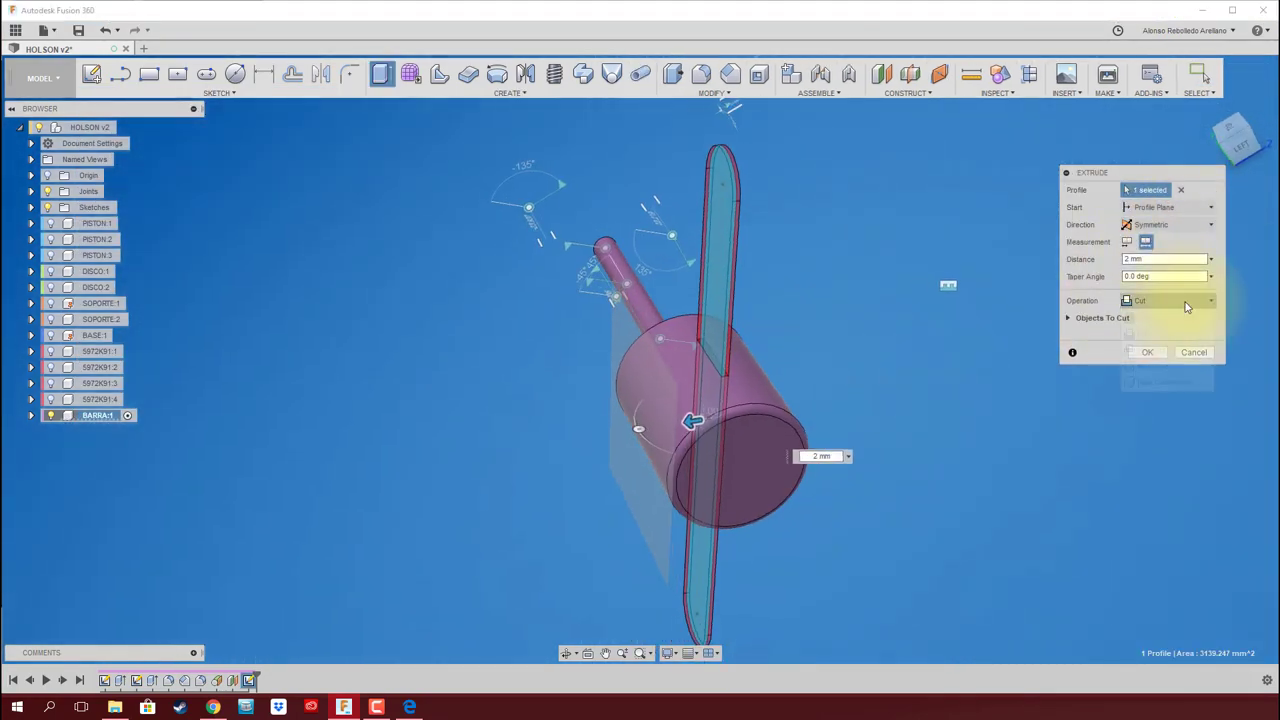
{"action": "left_click", "coordinate": [1145, 349]}
{"action": "middle_click_drag", "start_coordinate": [982, 354], "coordinate": [522, 142], "text": "shift"}
{"action": "right_click", "coordinate": [90, 415]}
Unisolate to show the full assembly, then open and close a joint for editing
{"action": "left_click", "coordinate": [118, 385]}
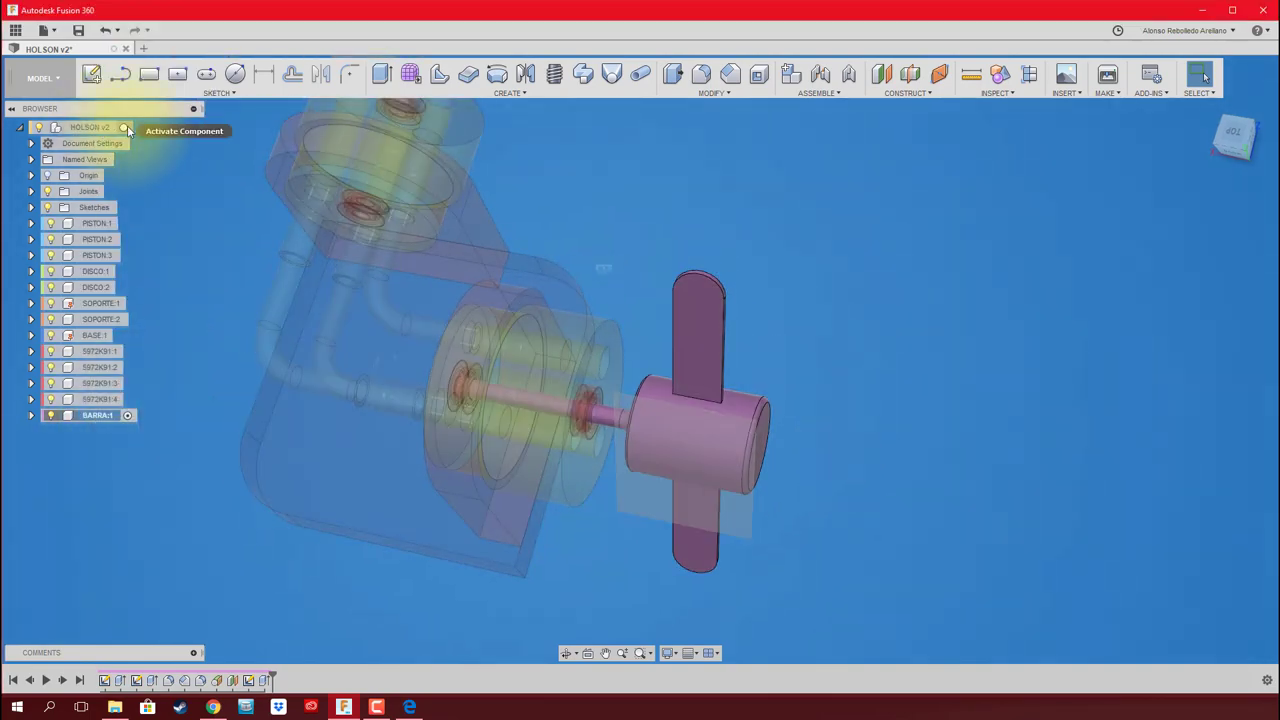
{"action": "middle_click_drag", "start_coordinate": [870, 355], "coordinate": [697, 519], "text": "shift"}
{"action": "scroll", "coordinate": [670, 508], "scroll_direction": "up", "scroll_amount": 3}
{"action": "right_click", "coordinate": [670, 508]}
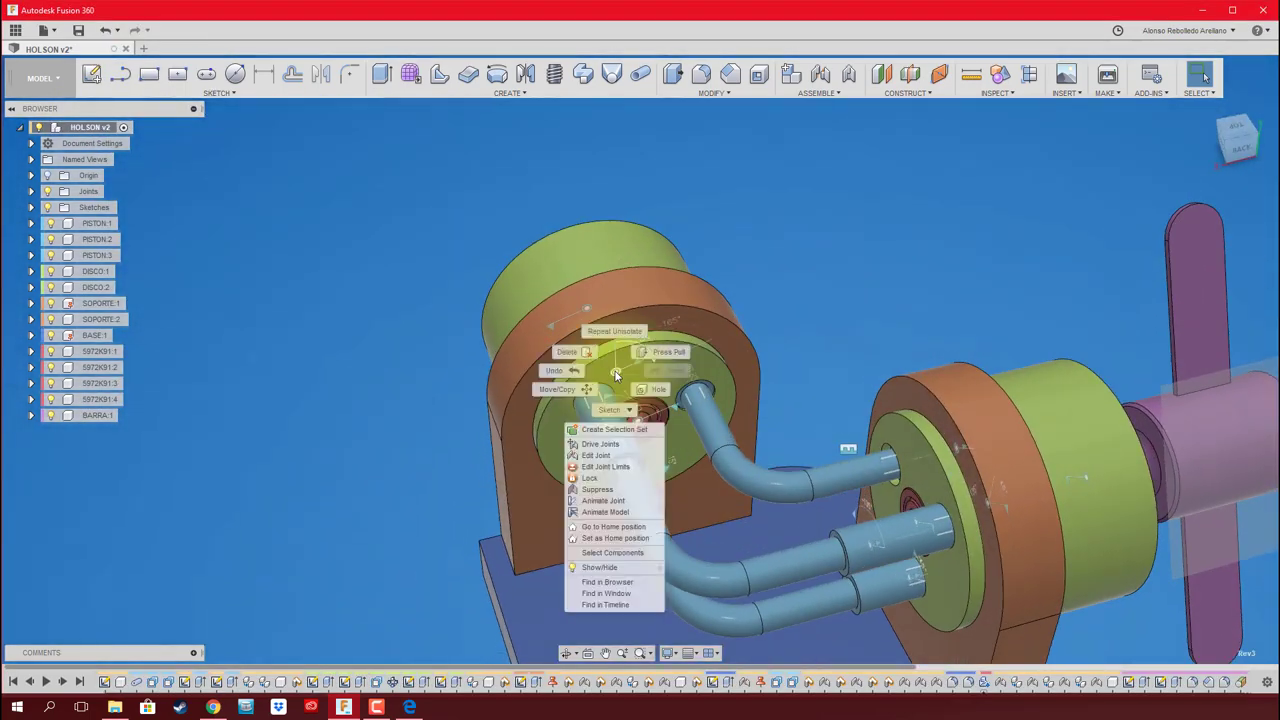
{"action": "scroll", "coordinate": [525, 486], "scroll_direction": "down", "scroll_amount": 3}
{"action": "mouse_move", "coordinate": [525, 486]}
{"action": "middle_mouse_down", "text": "shift"}
{"action": "mouse_move", "coordinate": [909, 482]}
{"action": "mouse_move", "coordinate": [1152, 414]}
{"action": "middle_mouse_up", "text": "shift"}
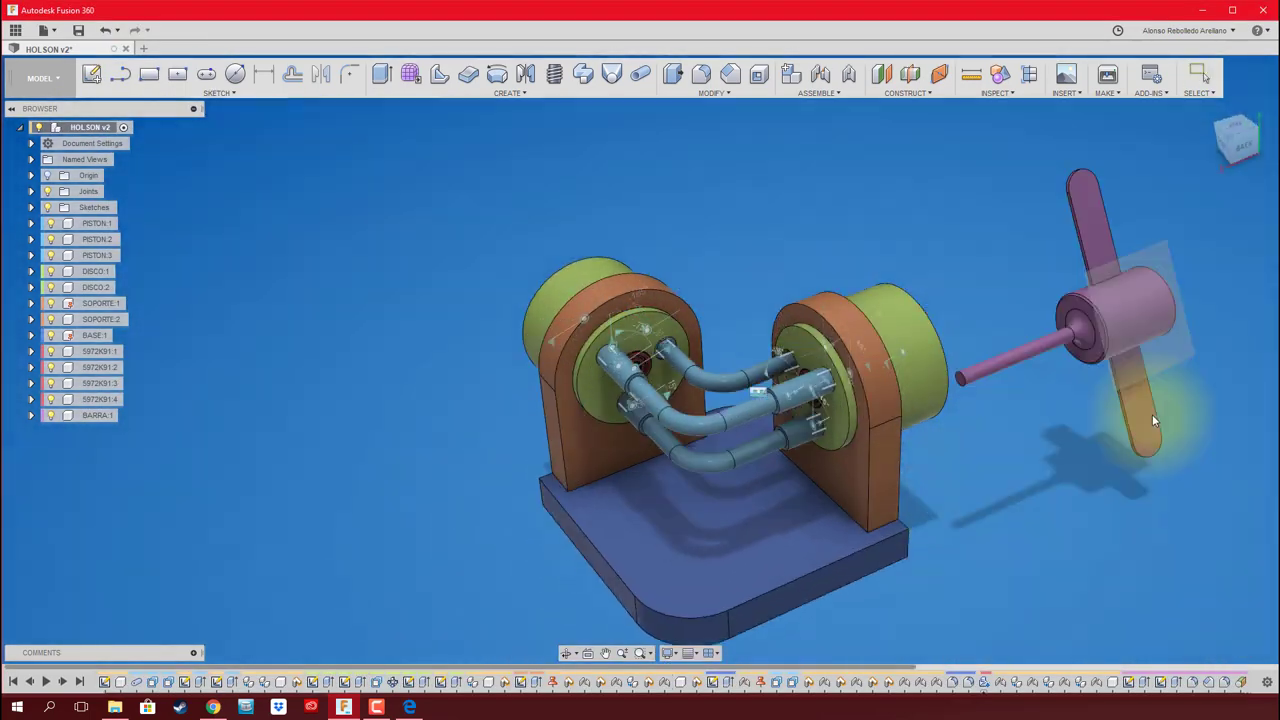
{"action": "double_click", "coordinate": [1043, 386]}
{"action": "left_click", "coordinate": [871, 371]}
{"action": "key", "text": "Escape"}
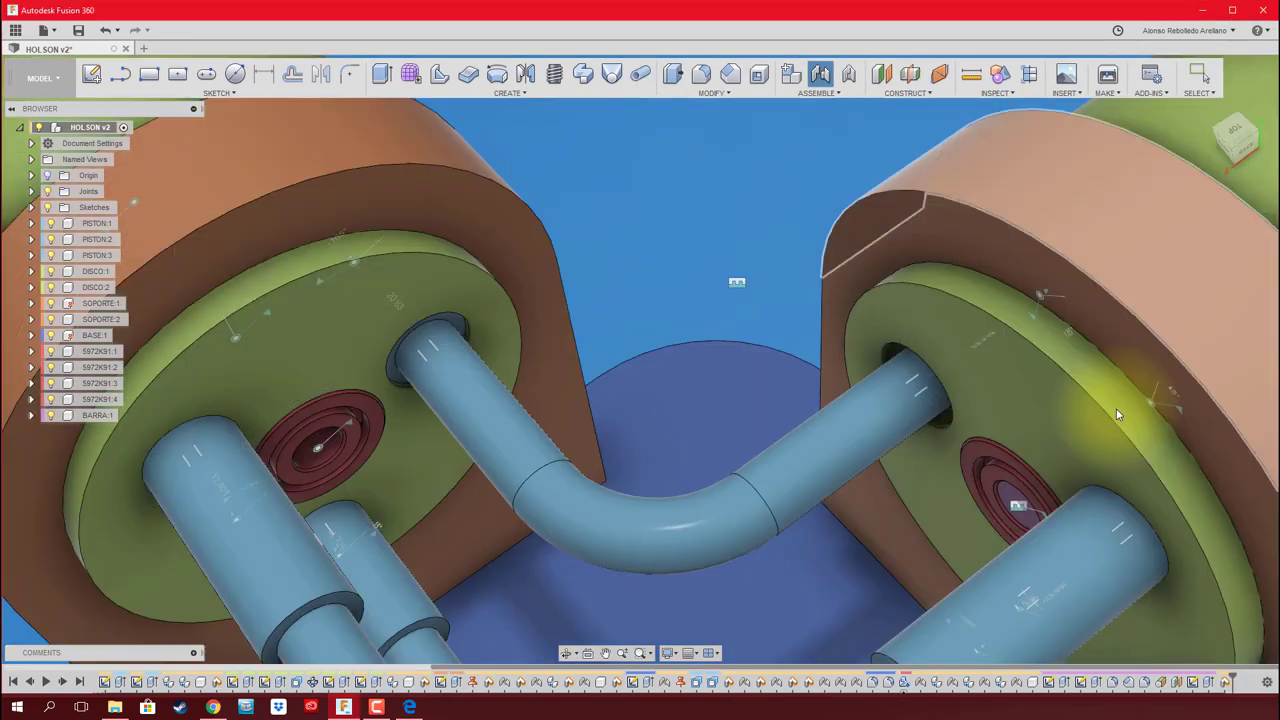
Turn on Joint Origins under Object Visibility
{"action": "left_click", "coordinate": [668, 653]}
{"action": "mouse_move", "coordinate": [700, 589]}
{"action": "left_click", "coordinate": [829, 687]}
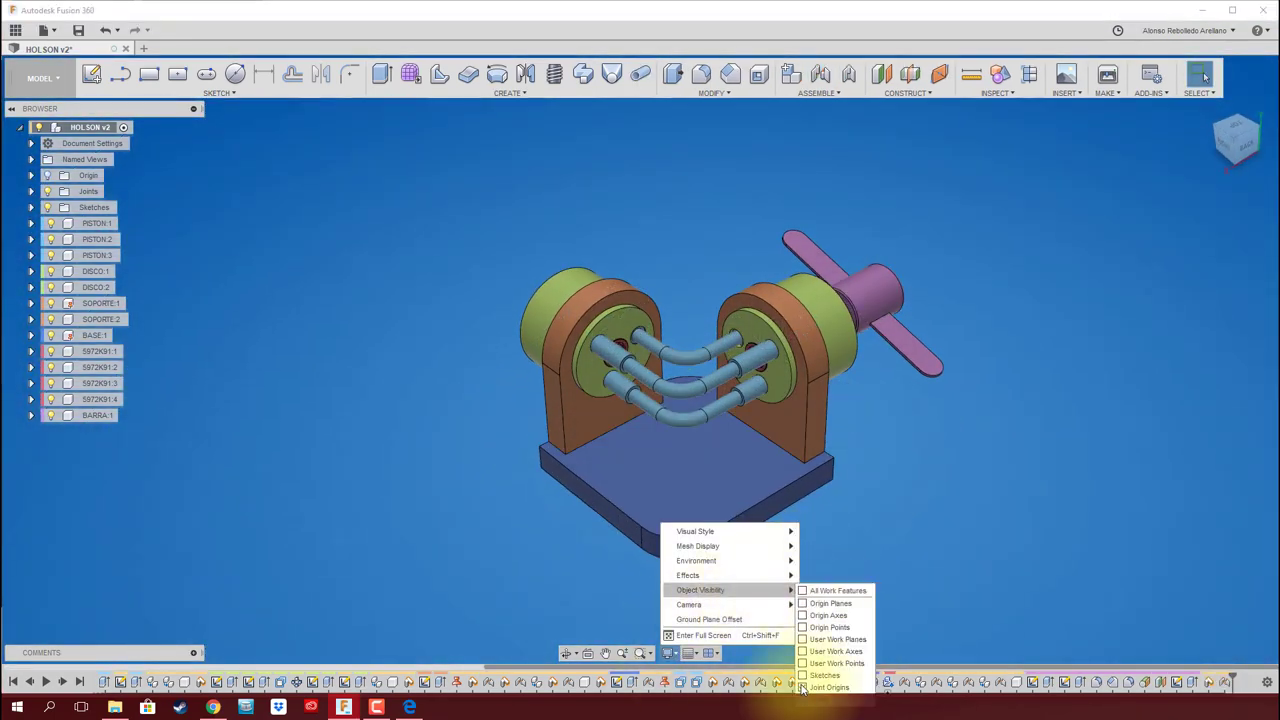
{"action": "scroll", "coordinate": [892, 554], "scroll_direction": "up", "scroll_amount": 2}
{"action": "left_click", "coordinate": [668, 653]}
{"action": "left_click", "coordinate": [818, 684]}
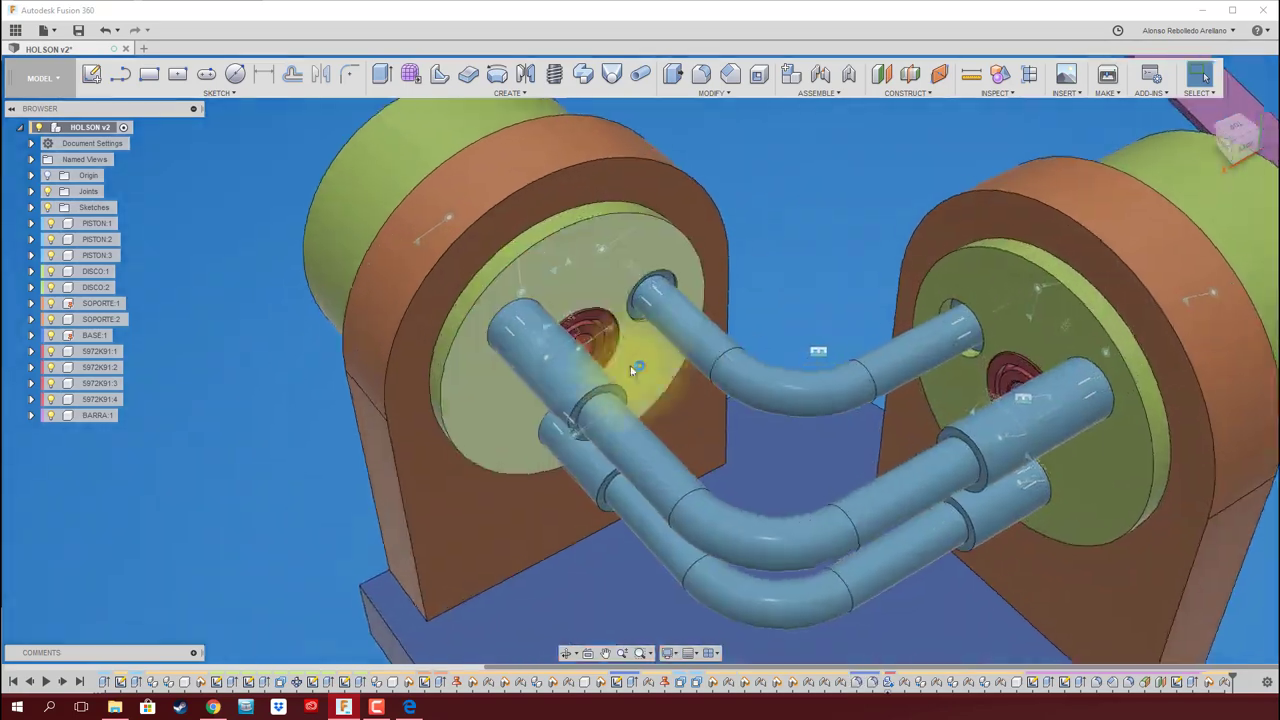
Animate a joint to preview the pipe-piston motion, then stop it
{"action": "right_click", "coordinate": [490, 330]}
{"action": "left_click", "coordinate": [534, 459]}
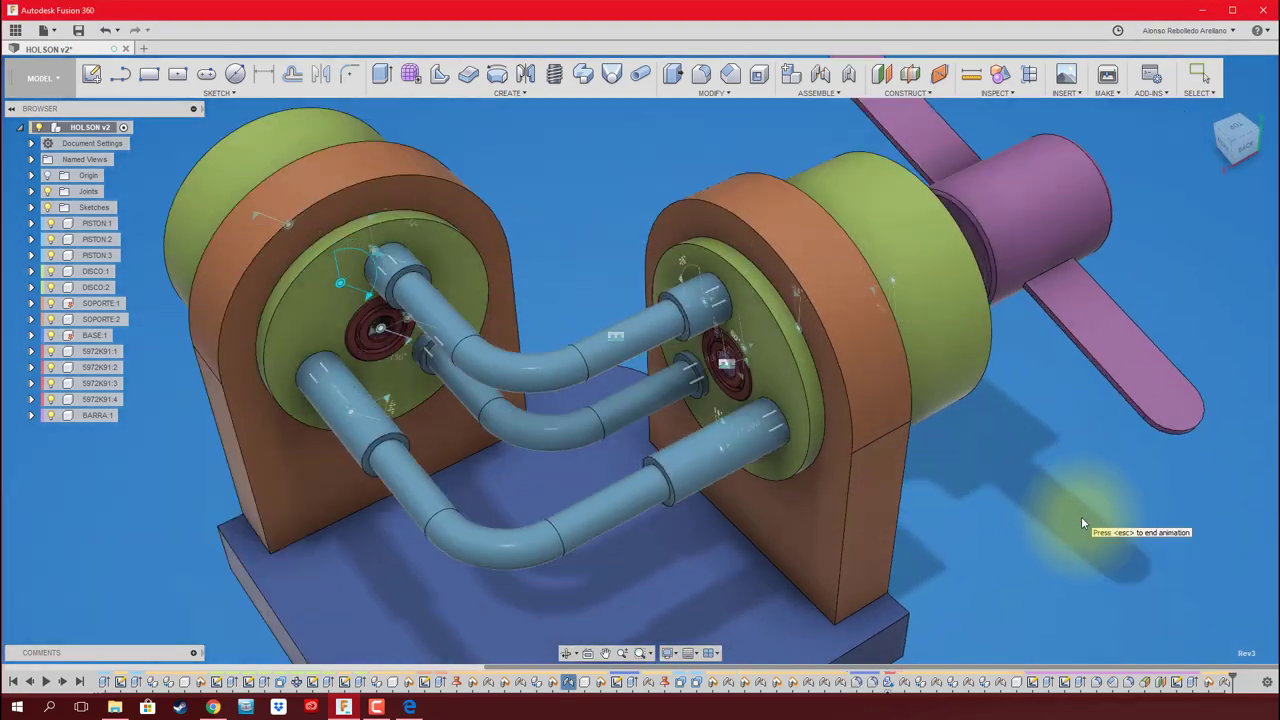
{"action": "key", "text": "Escape"}
{"action": "scroll", "coordinate": [967, 466], "scroll_direction": "up", "scroll_amount": 3}
{"action": "scroll", "coordinate": [927, 446], "scroll_direction": "up", "scroll_amount": 2}
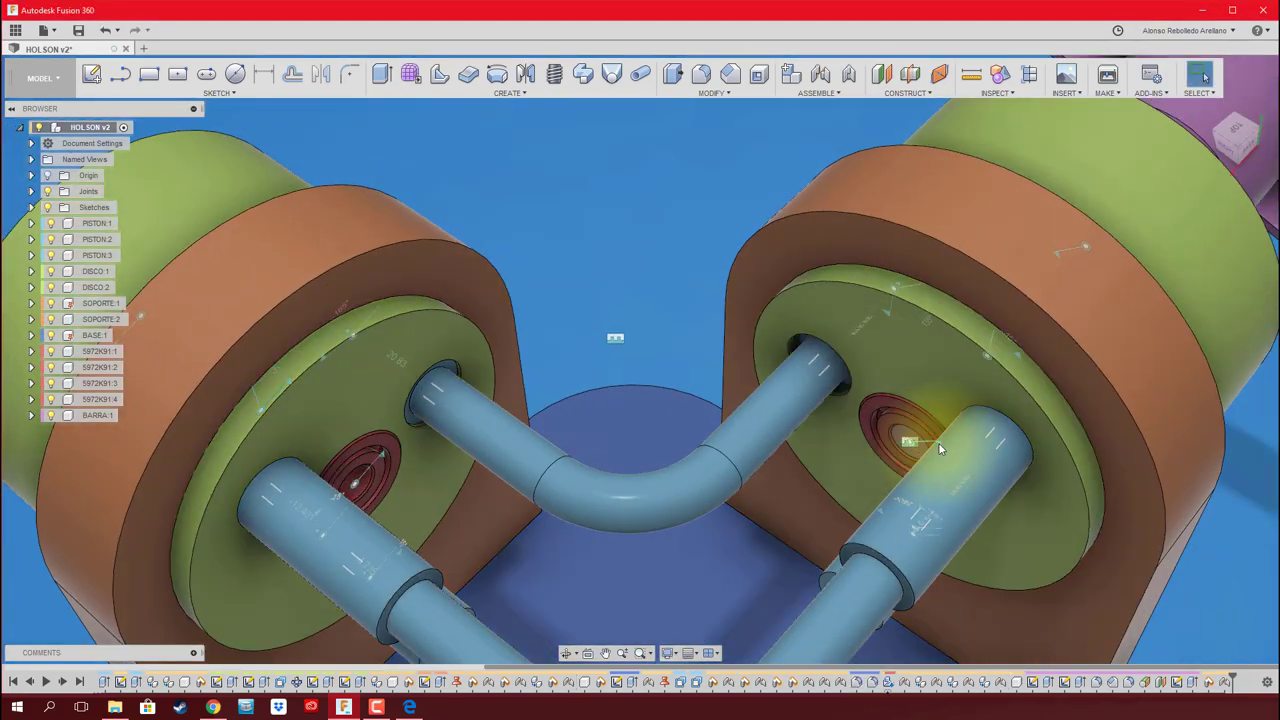
{"action": "key", "text": "Escape"}
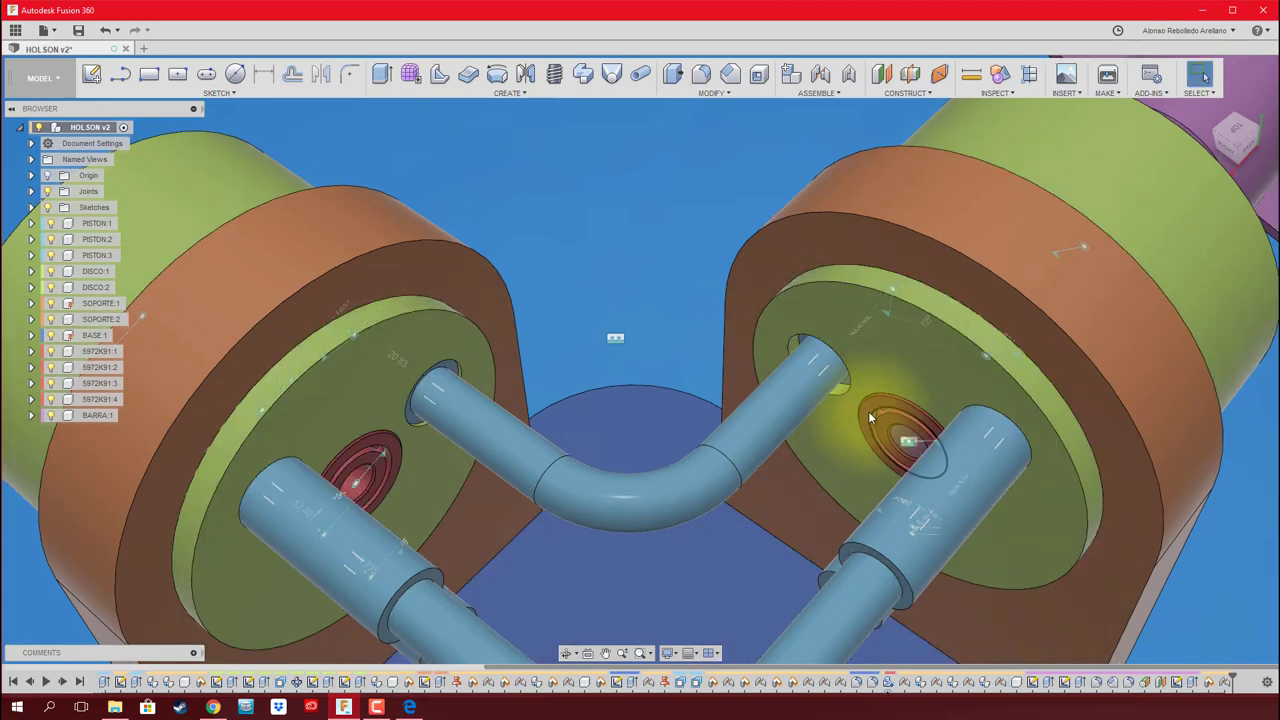
{"action": "scroll", "coordinate": [1131, 489], "scroll_direction": "down", "scroll_amount": 3}
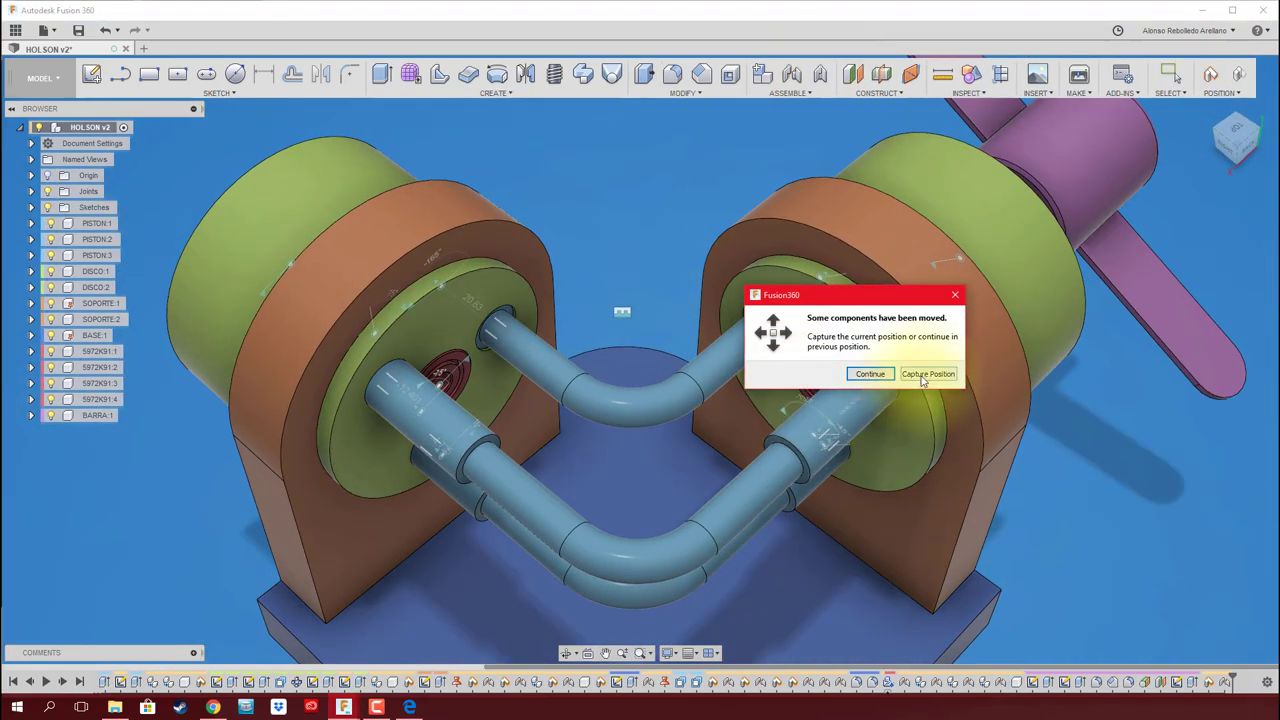
Capture the moved positions and restart Animate Joint on the left disc's joint
{"action": "left_click", "coordinate": [931, 446]}
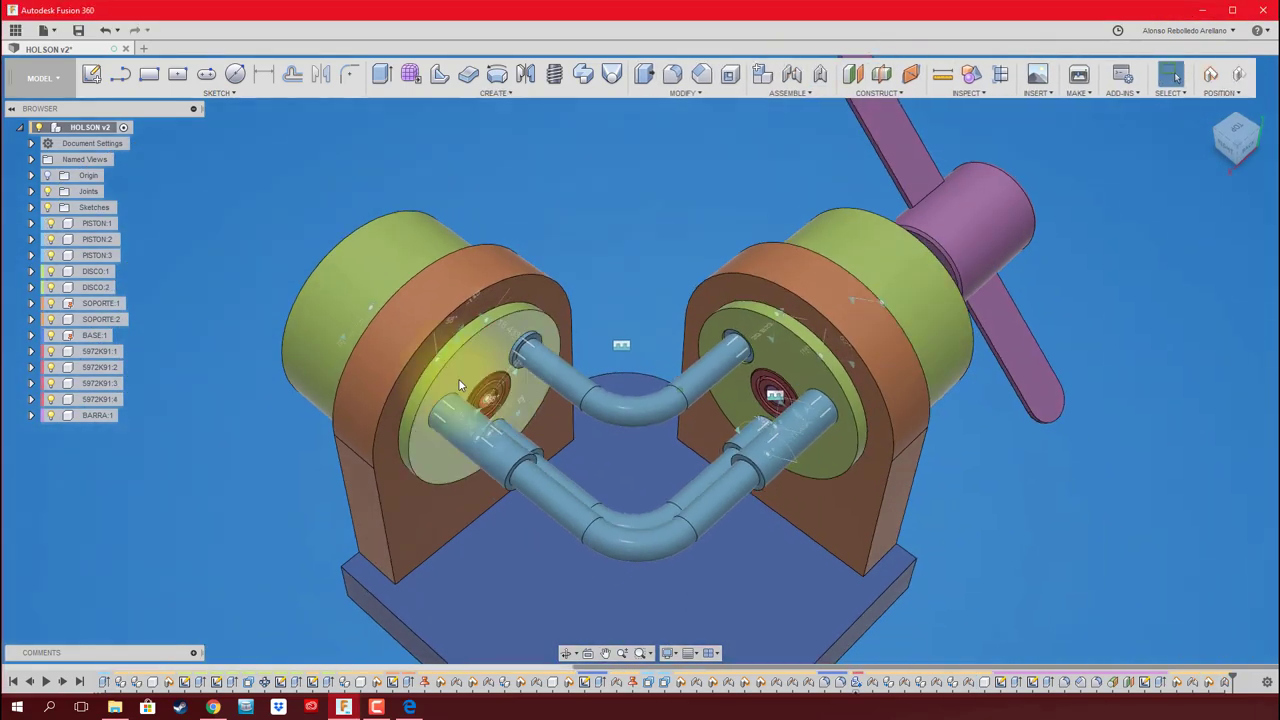
{"action": "right_click", "coordinate": [443, 357]}
{"action": "left_click", "coordinate": [440, 470]}
{"action": "scroll", "coordinate": [1010, 405], "scroll_direction": "down", "scroll_amount": 3}
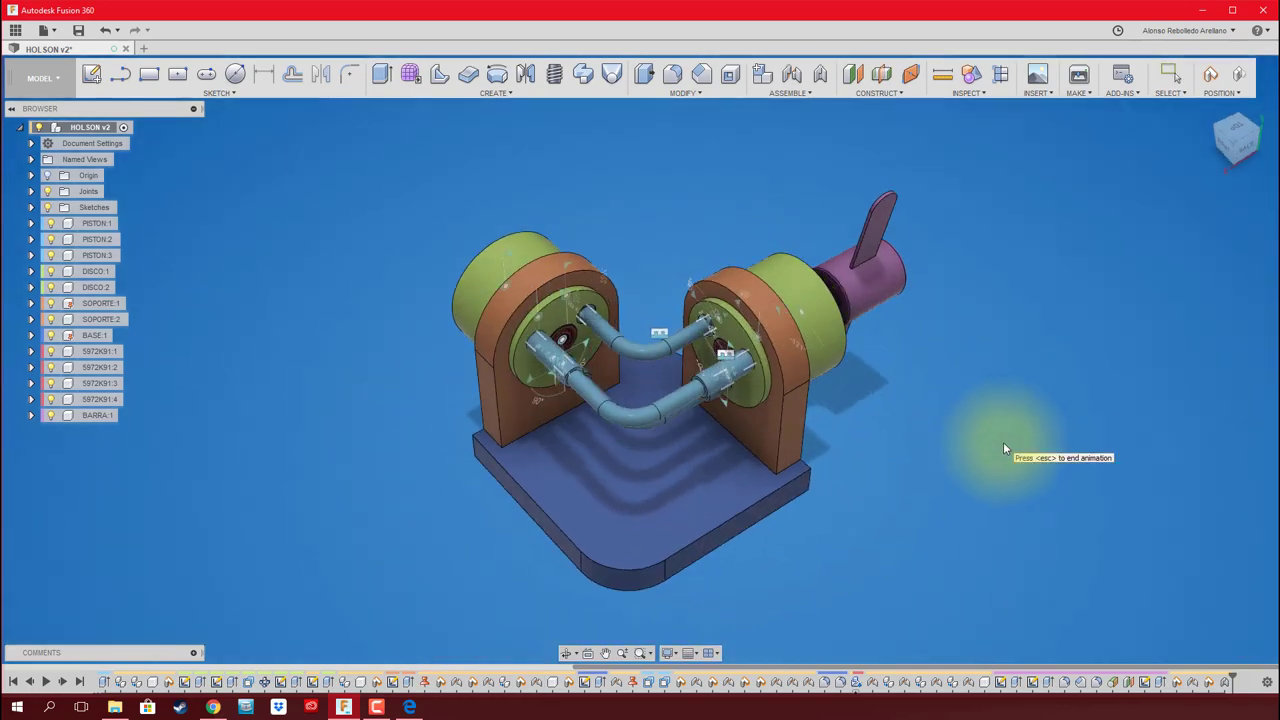
{"action": "middle_click_drag", "start_coordinate": [1003, 442], "coordinate": [663, 650], "text": "shift"}
Watch the animated mechanism from back-left corner, top and home views
{"action": "right_click", "coordinate": [657, 520]}
{"action": "left_click", "coordinate": [913, 524]}
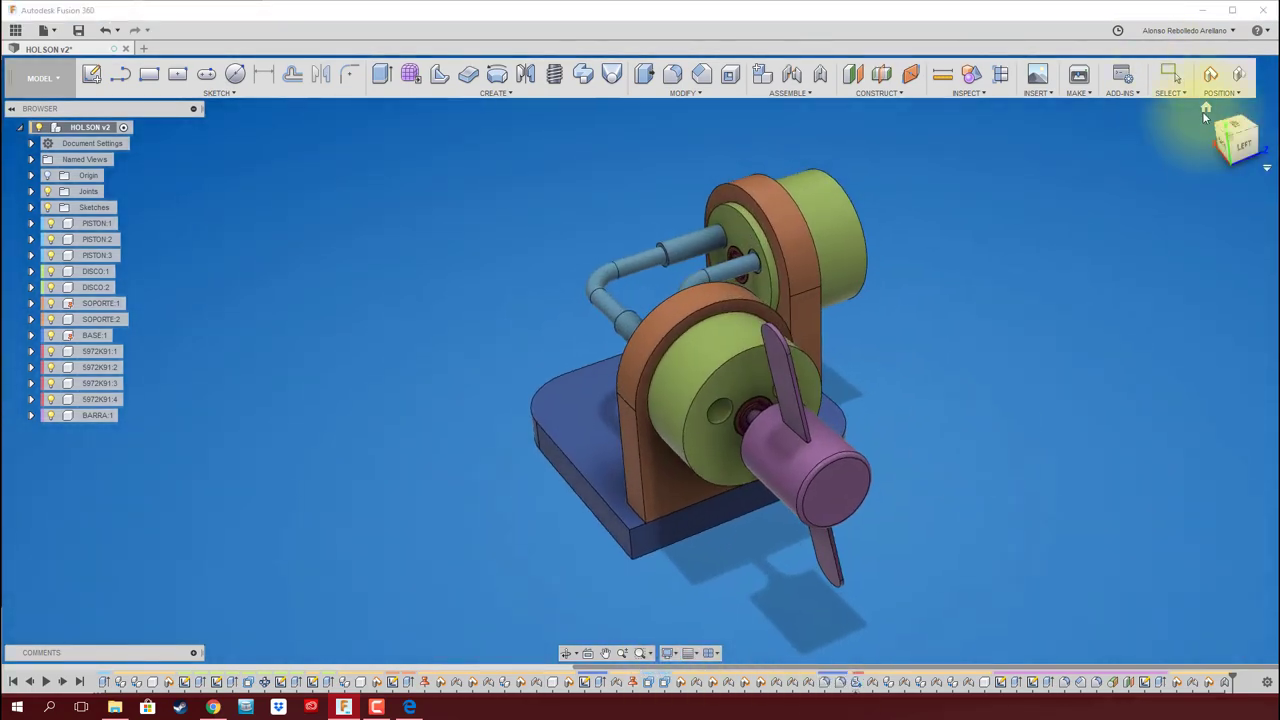
{"action": "left_click", "coordinate": [1240, 125]}
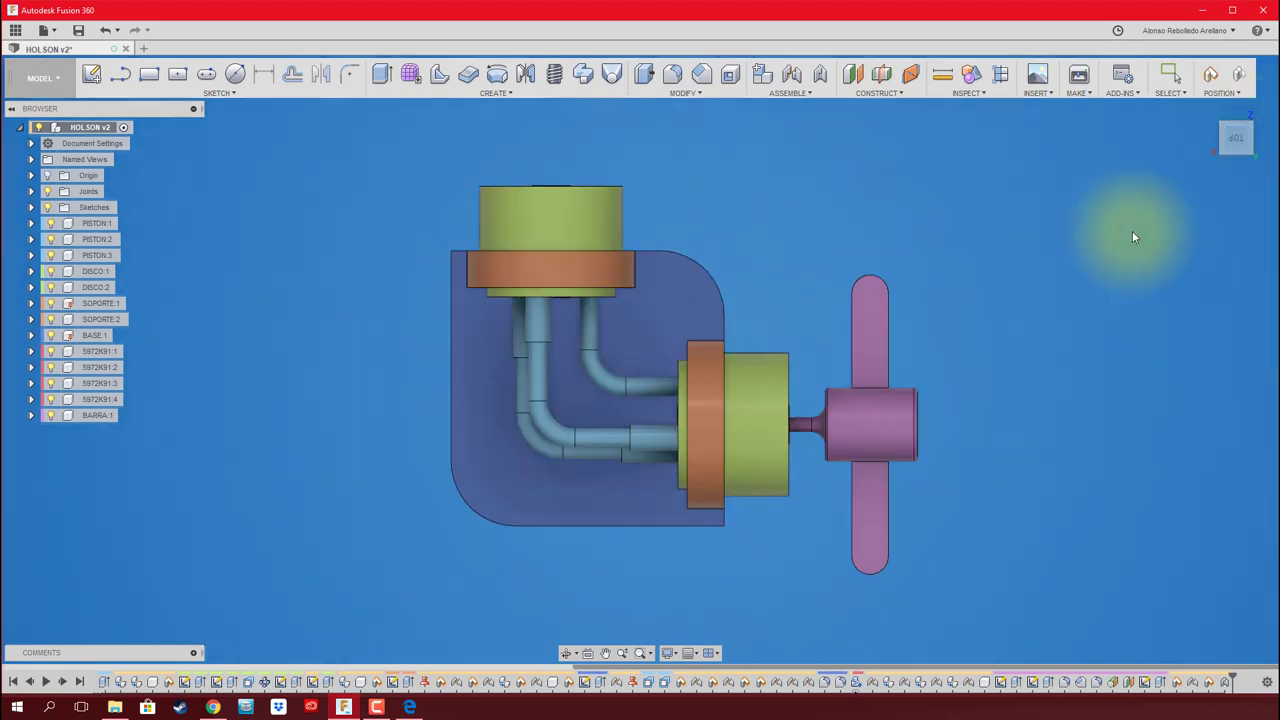
{"action": "right_click", "coordinate": [663, 520]}
{"action": "left_click", "coordinate": [956, 533]}
{"action": "key", "text": "F6"}
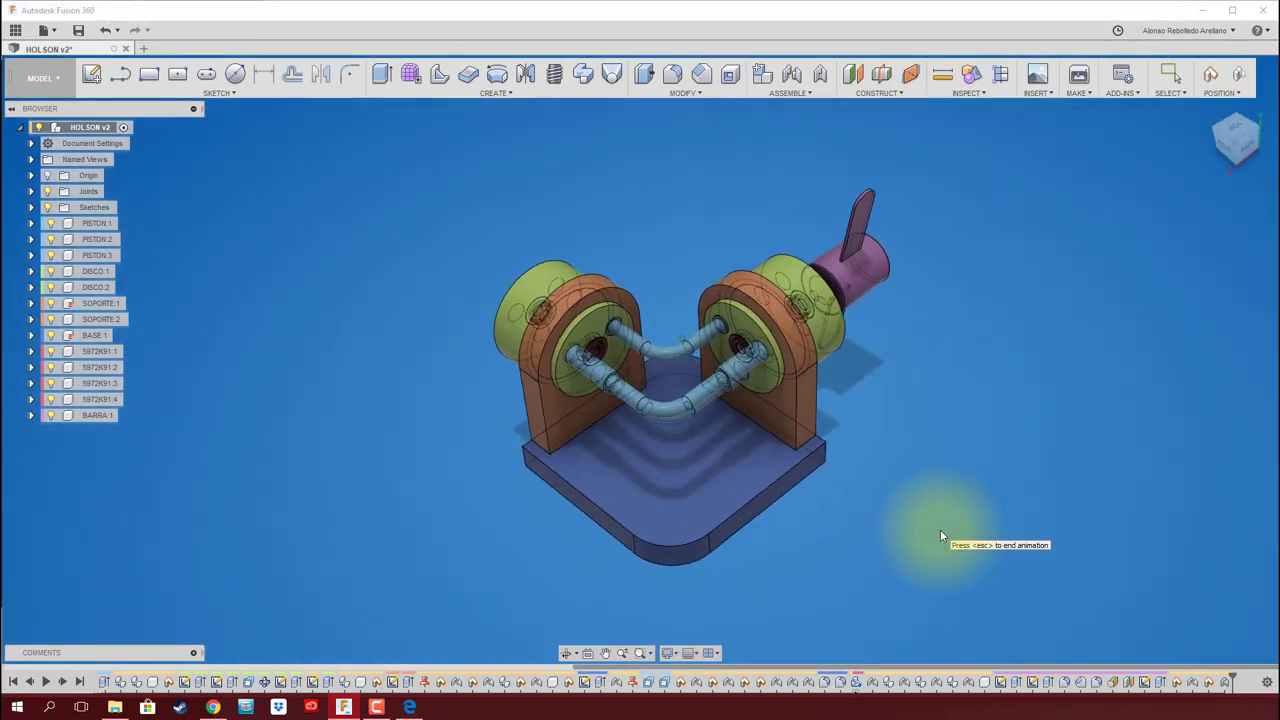
Dismiss the quick menus and orbit the animated model to another angle
{"action": "right_click", "coordinate": [794, 540]}
{"action": "left_click", "coordinate": [980, 525]}
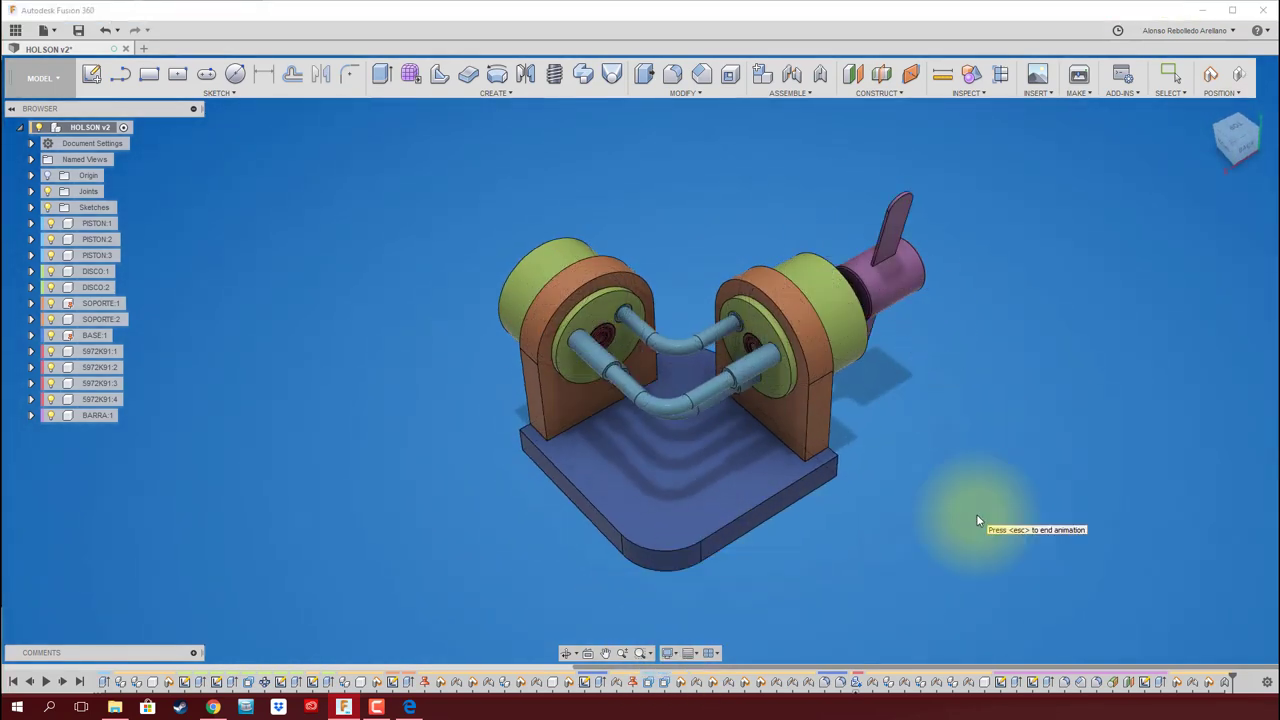
{"action": "right_click", "coordinate": [429, 300]}
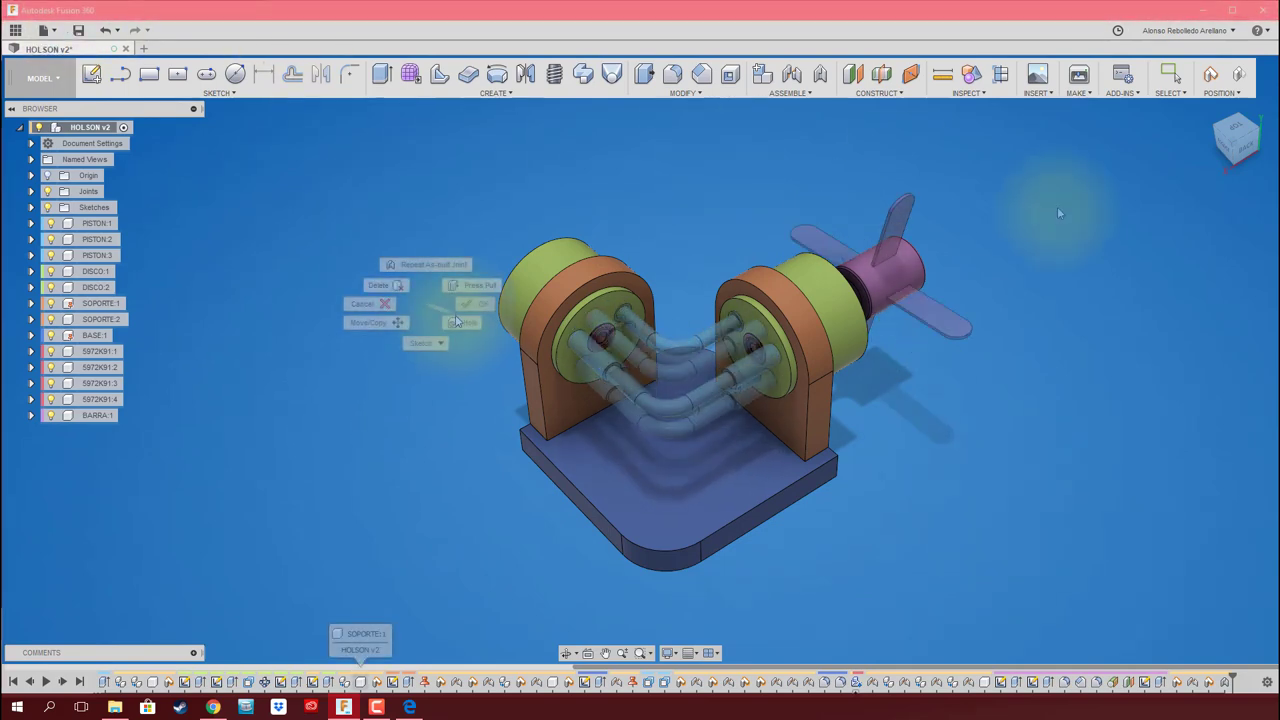
{"action": "right_click", "coordinate": [456, 406]}
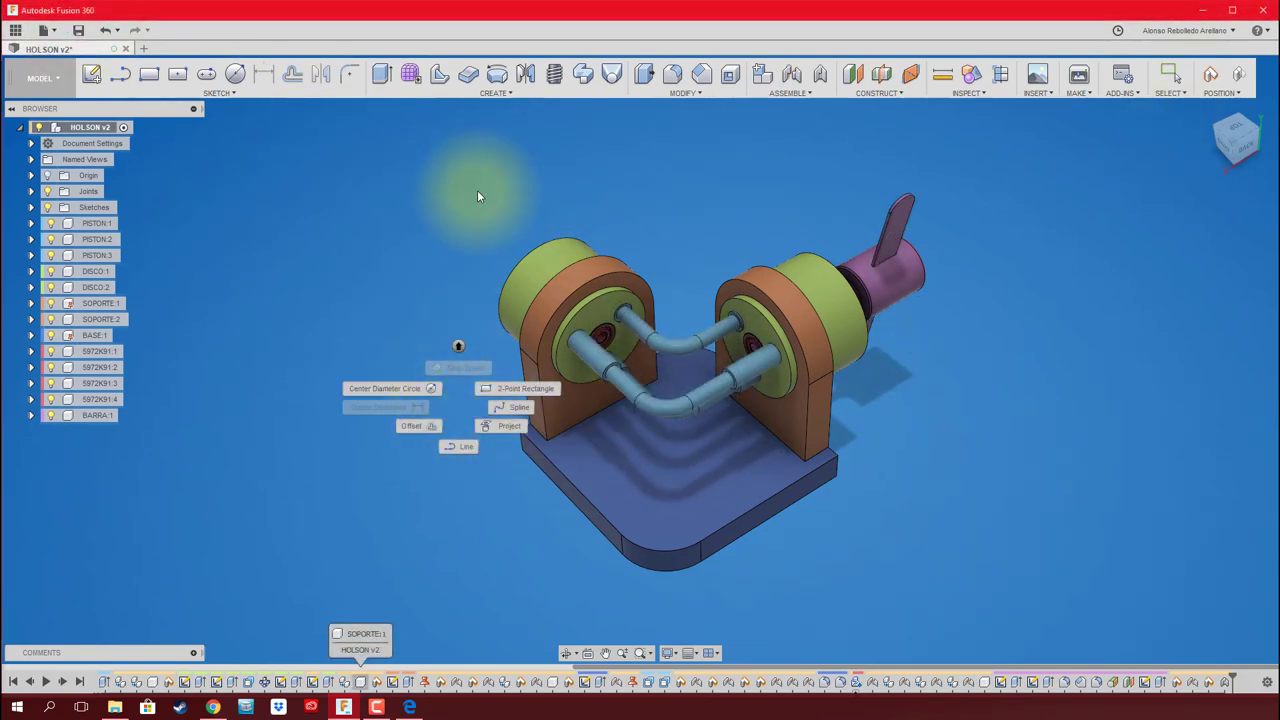
{"action": "key", "text": "Escape"}
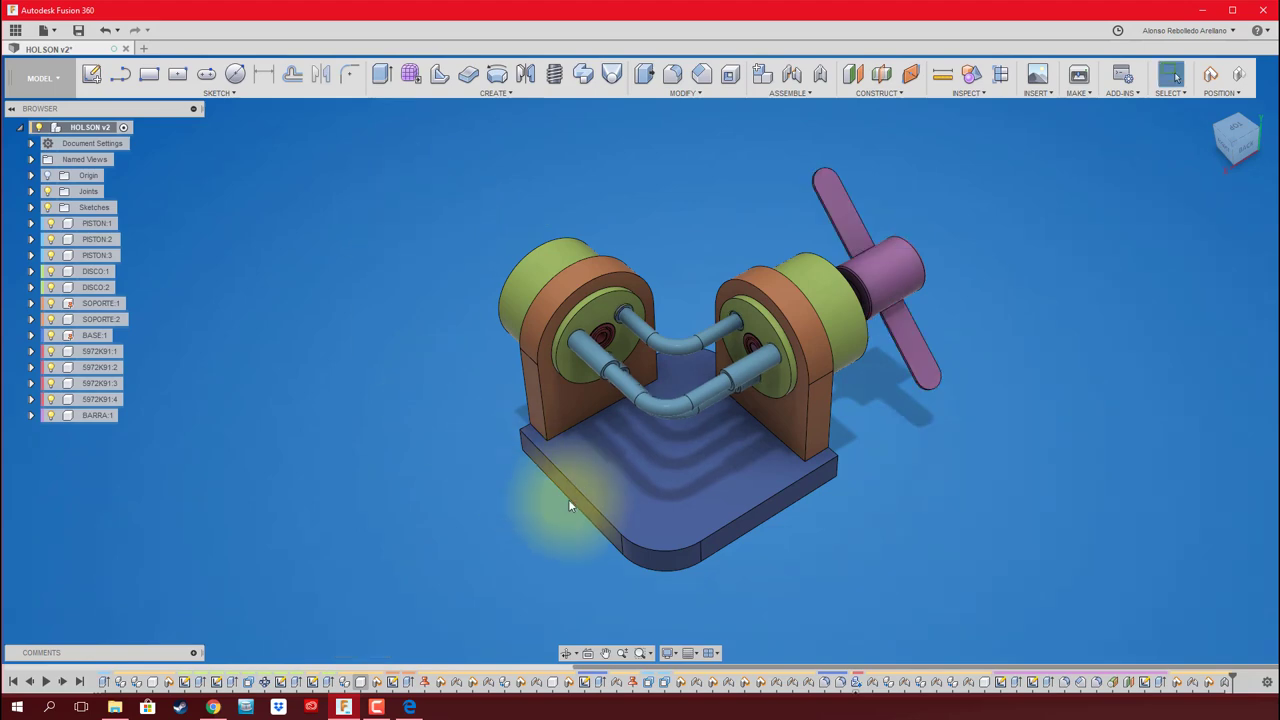
{"action": "middle_click_drag", "start_coordinate": [424, 427], "coordinate": [443, 363], "text": "shift"}
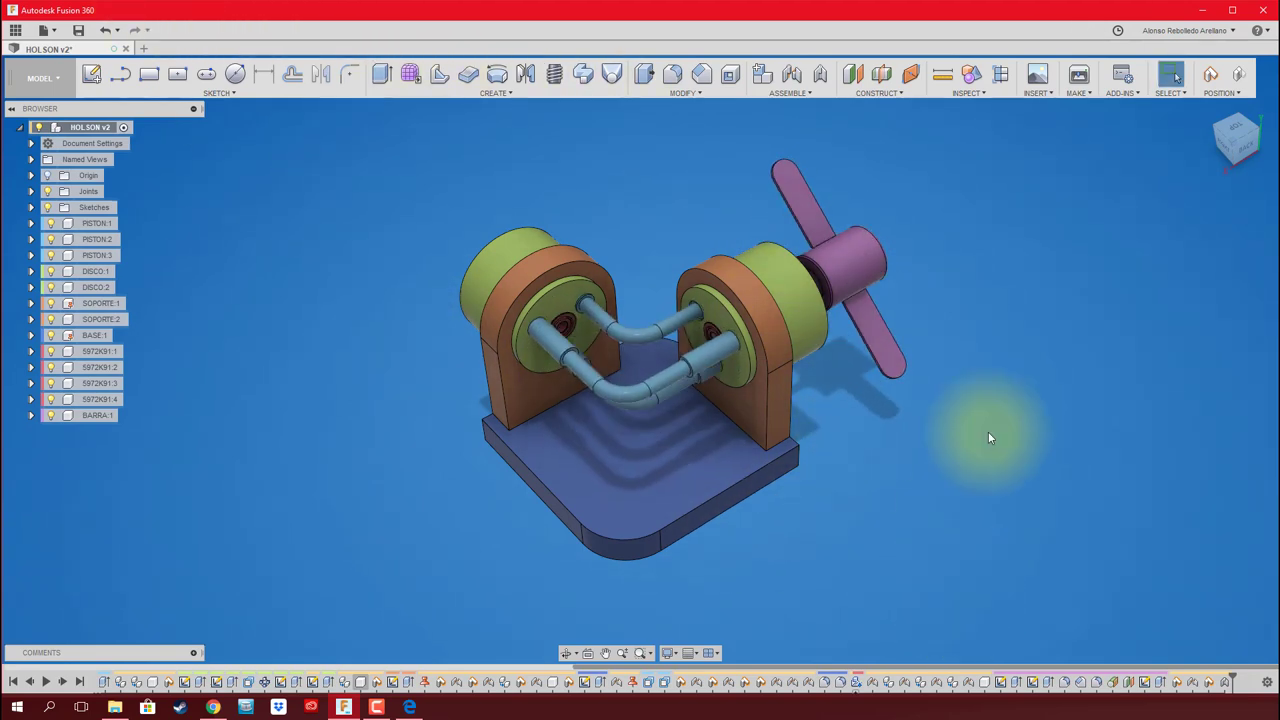
Save the HOLSON design as a new version (v2)
{"action": "left_click", "coordinate": [55, 35]}
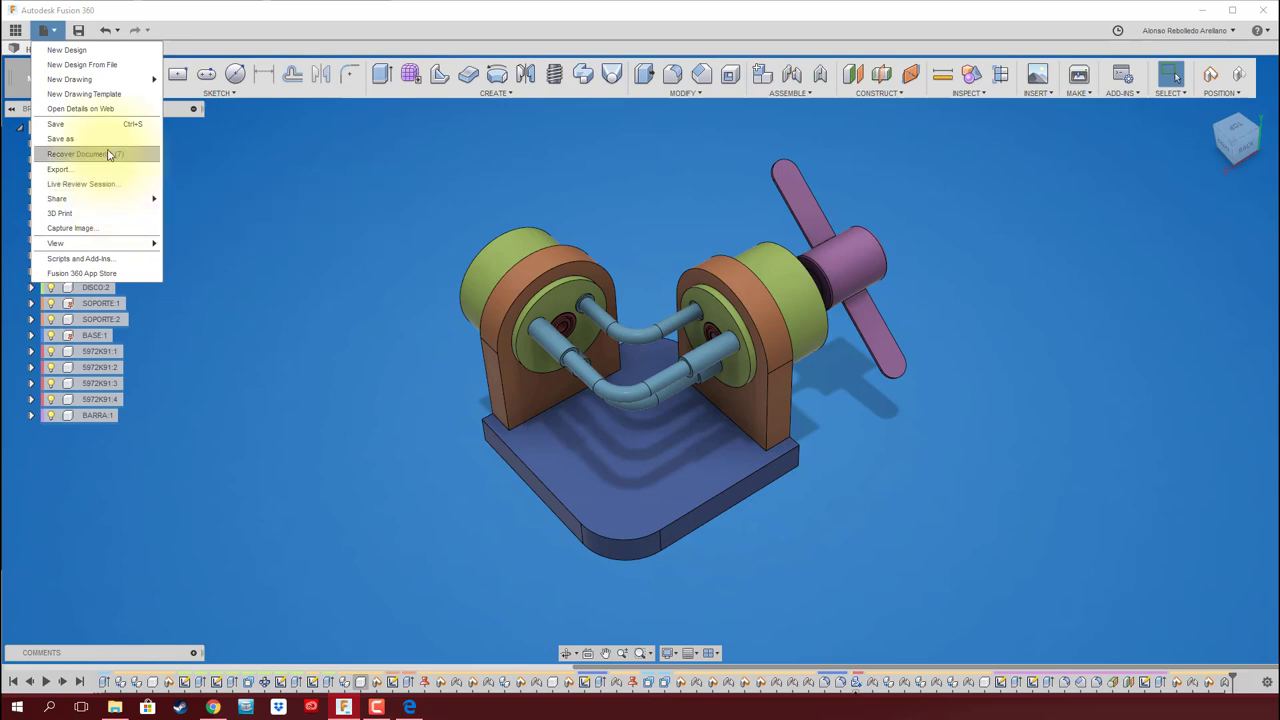
{"action": "left_click", "coordinate": [249, 164]}
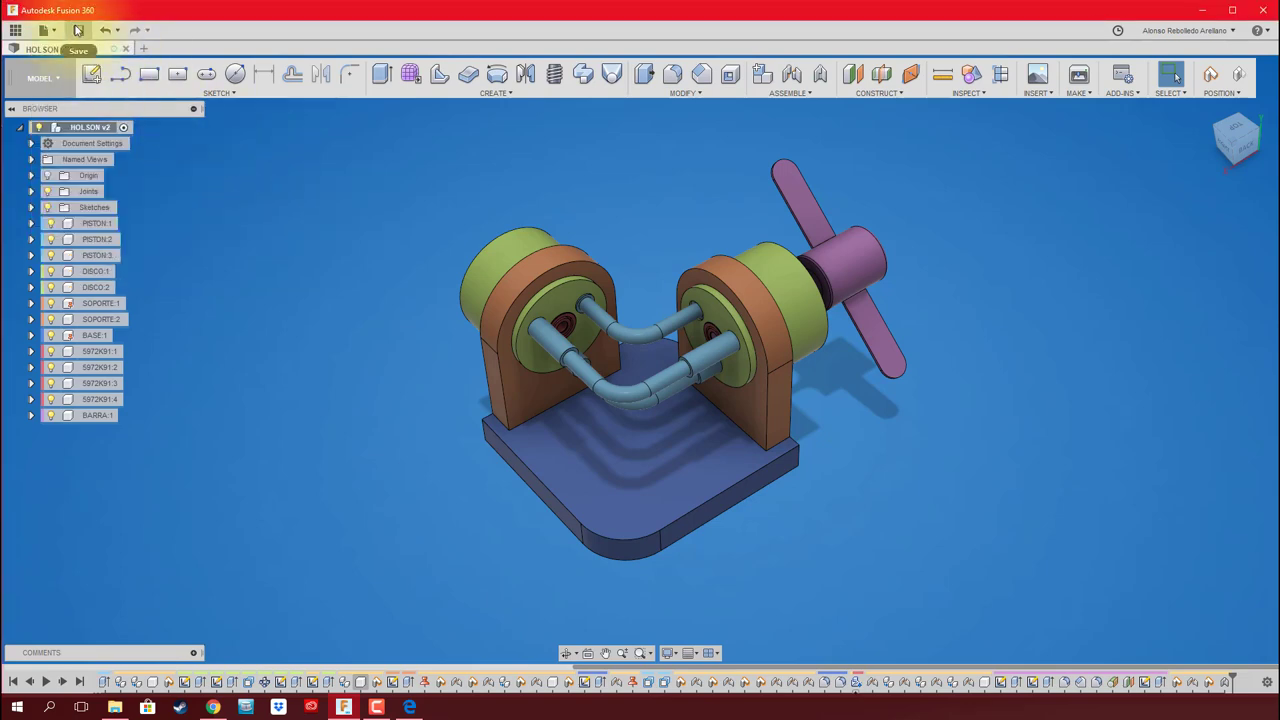
{"action": "left_click", "coordinate": [77, 30]}
{"action": "left_click", "coordinate": [588, 369]}
{"action": "left_click", "coordinate": [1057, 254]}
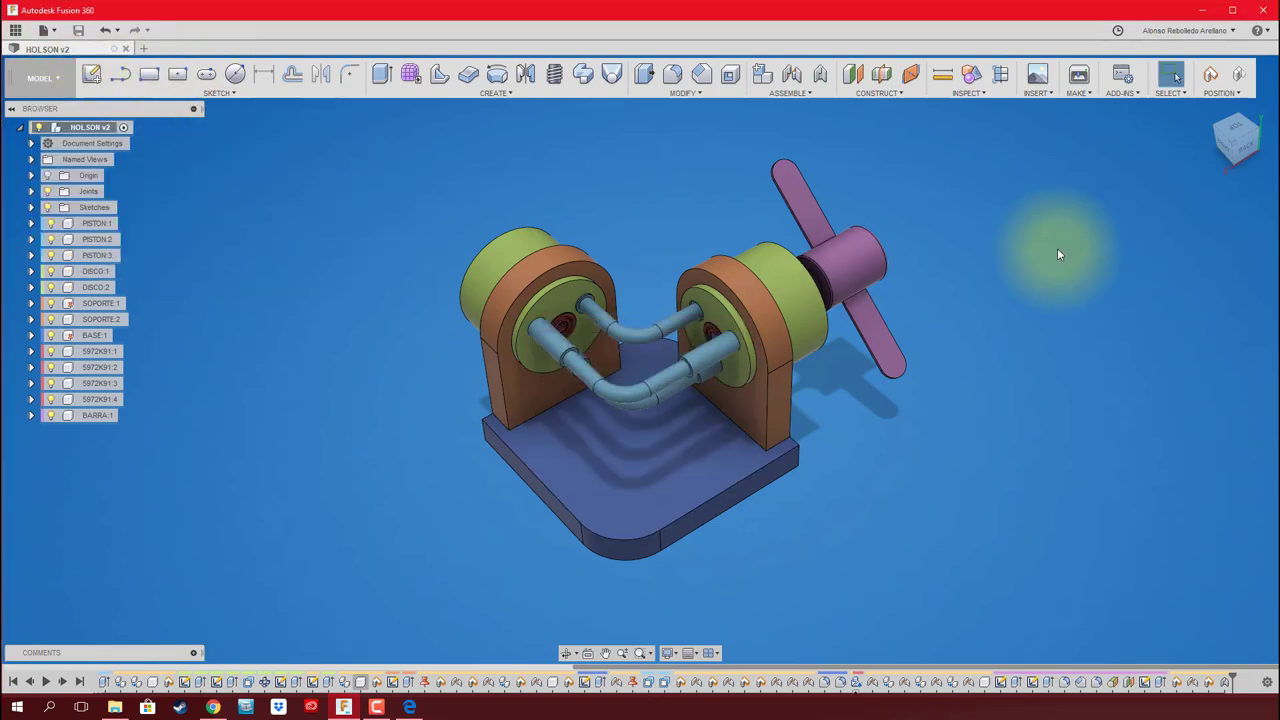